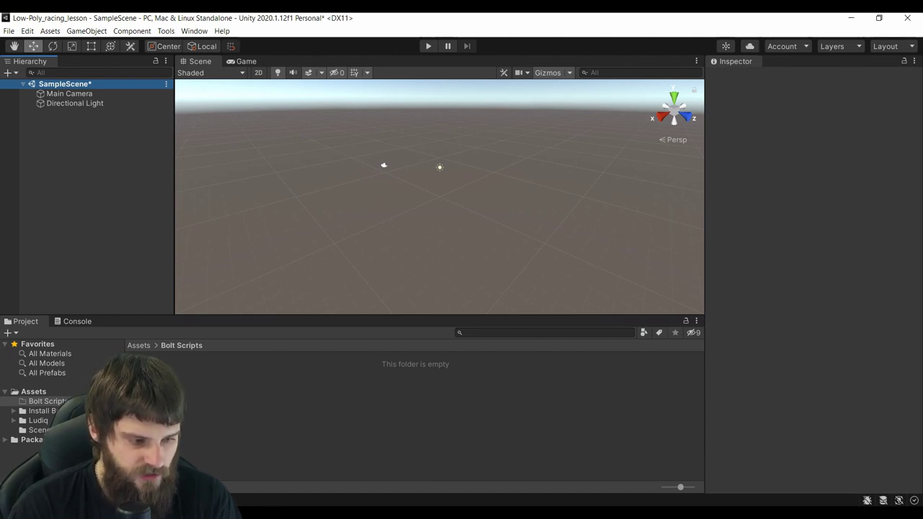
# - Create an empty GameObject in the Hierarchy, name it car, and select it
pyautogui.rightClick(74, 130)
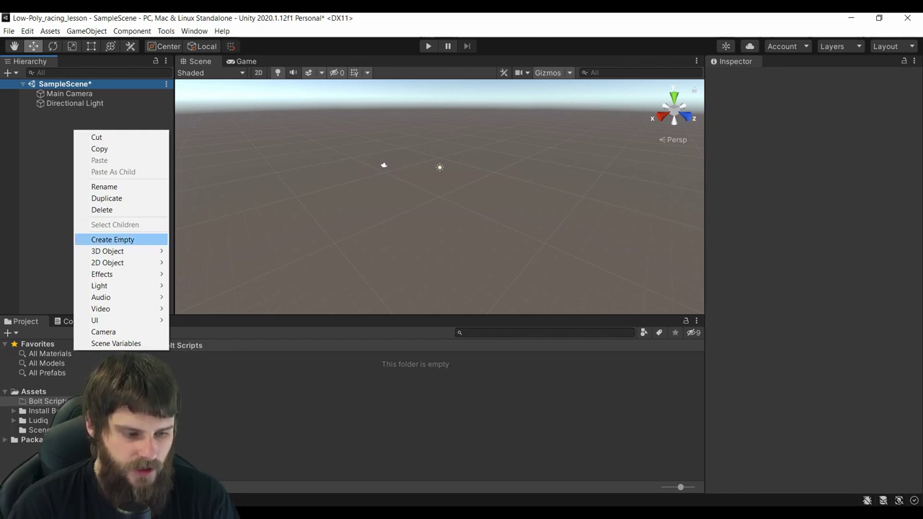
pyautogui.click(113, 239)
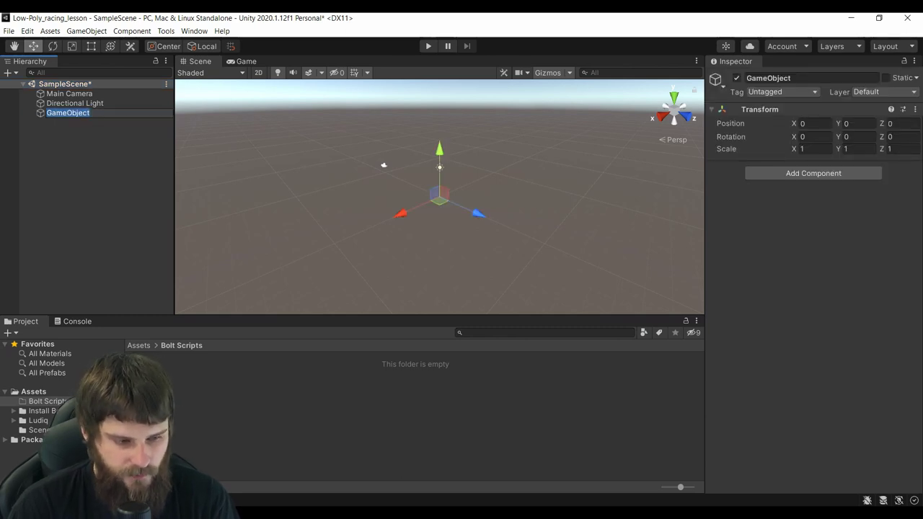
pyautogui.write('car')
pyautogui.click(384, 165)
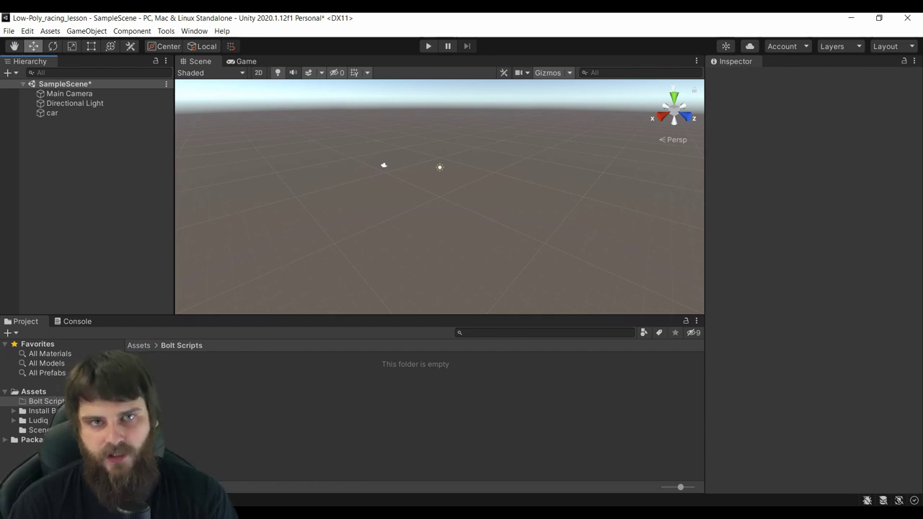
pyautogui.click(52, 113)
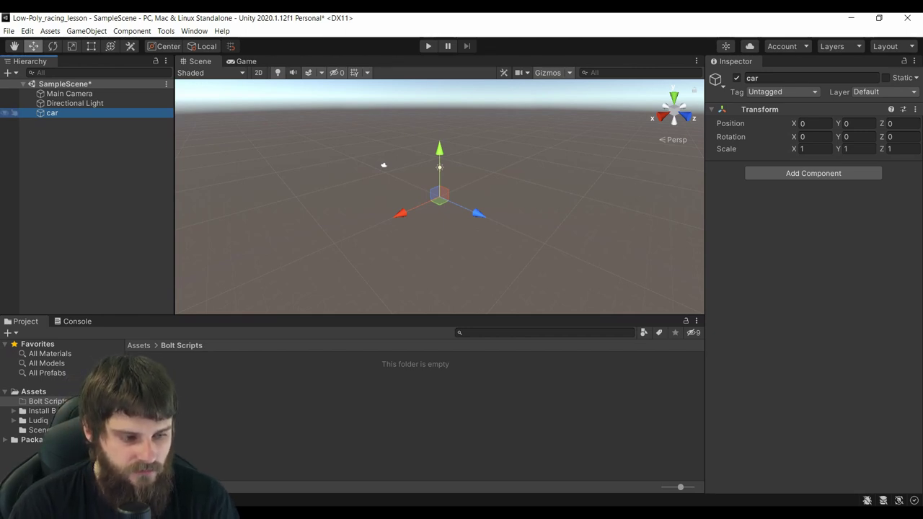
# - Add a Cube as a child of car and angle the Scene view onto it
pyautogui.rightClick(52, 116)
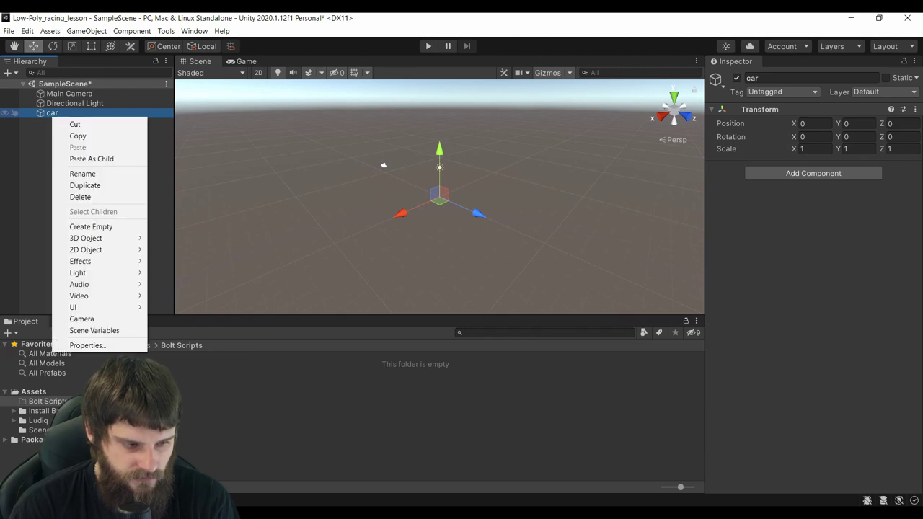
pyautogui.moveTo(101, 238)
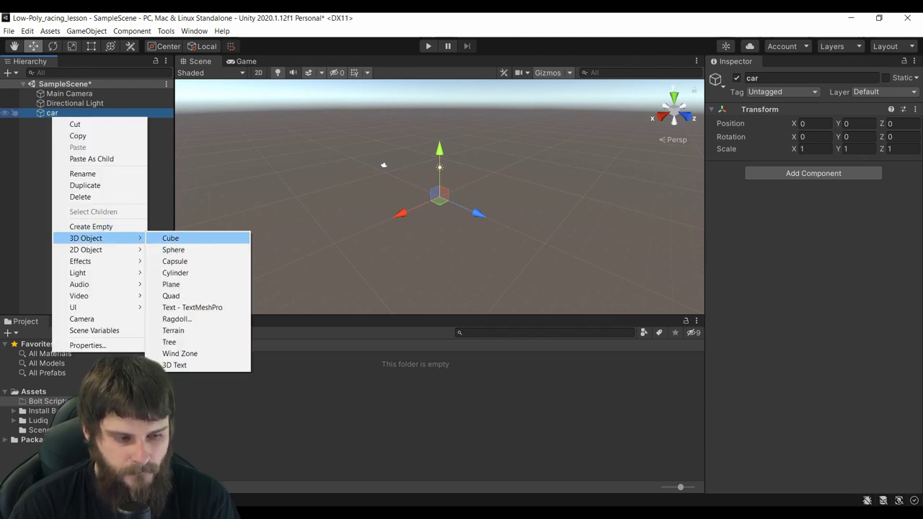
pyautogui.press('Escape')
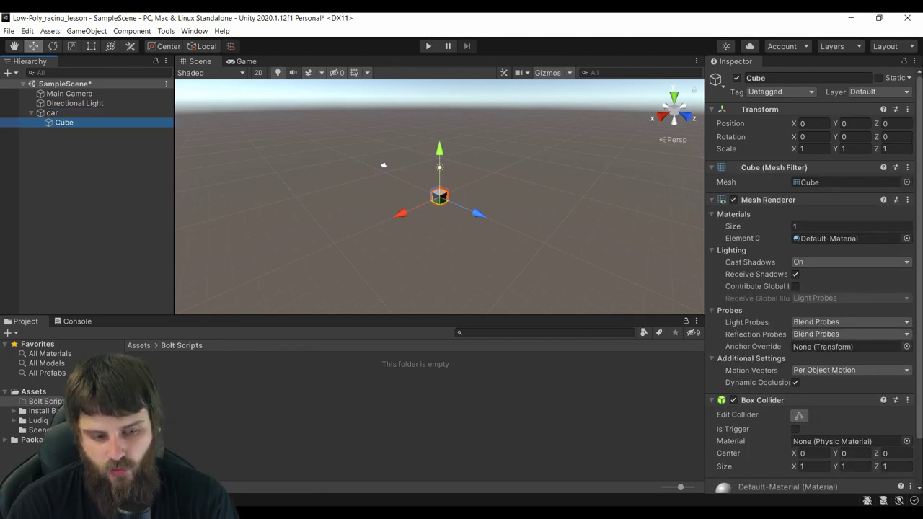
pyautogui.scroll(2, 439, 197)
pyautogui.scroll(2, 439, 196)
pyautogui.scroll(3, 440, 196)
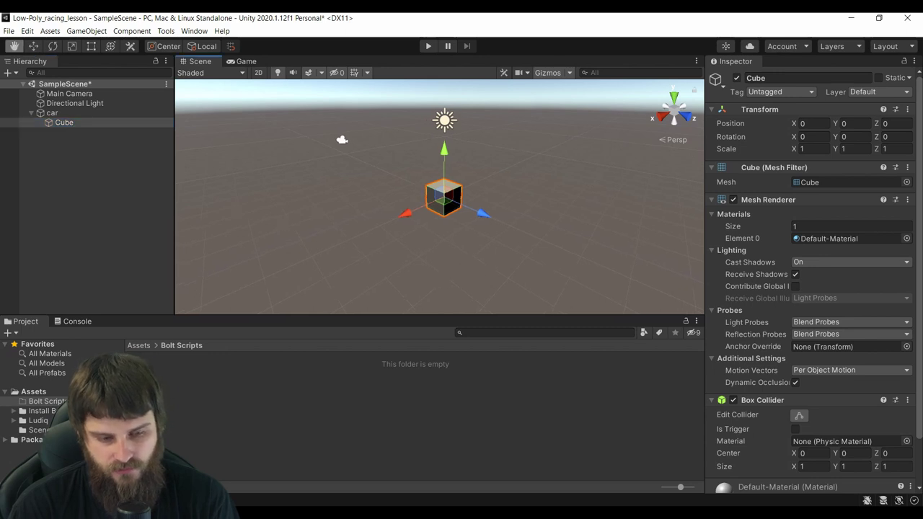
pyautogui.moveTo(439, 197)
pyautogui.mouseDown(button='right')
pyautogui.moveTo(577, 210)
pyautogui.moveTo(505, 202)
pyautogui.mouseUp(button='right')
pyautogui.press('w')
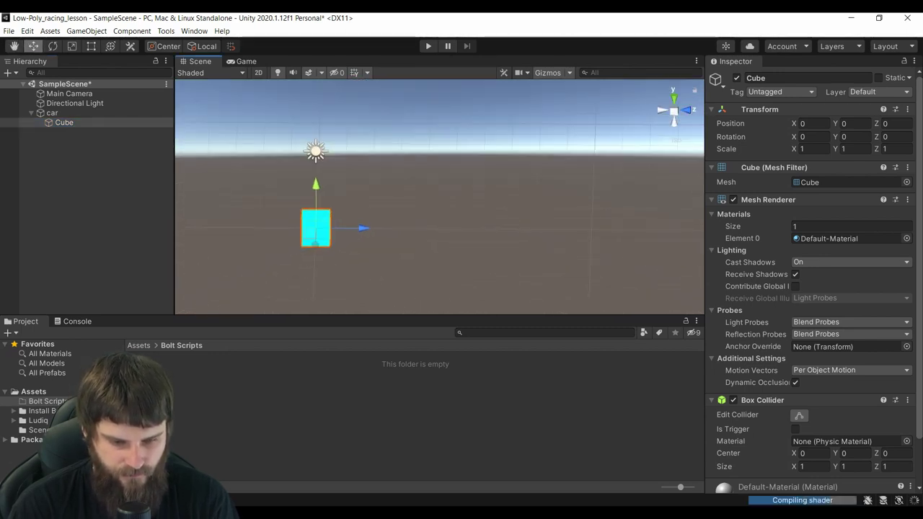
pyautogui.moveTo(505, 202); pyautogui.dragTo(181, 168, button='right')
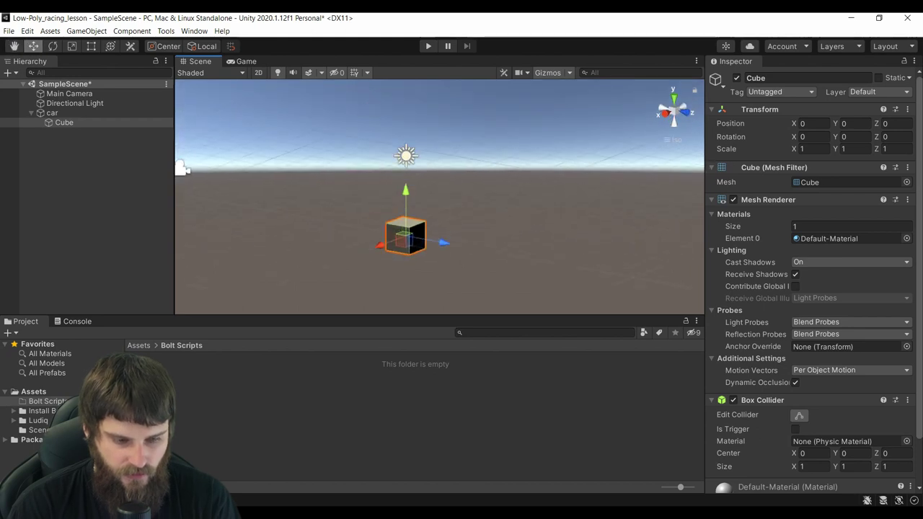
pyautogui.moveTo(182, 168); pyautogui.dragTo(177, 150, button='middle')
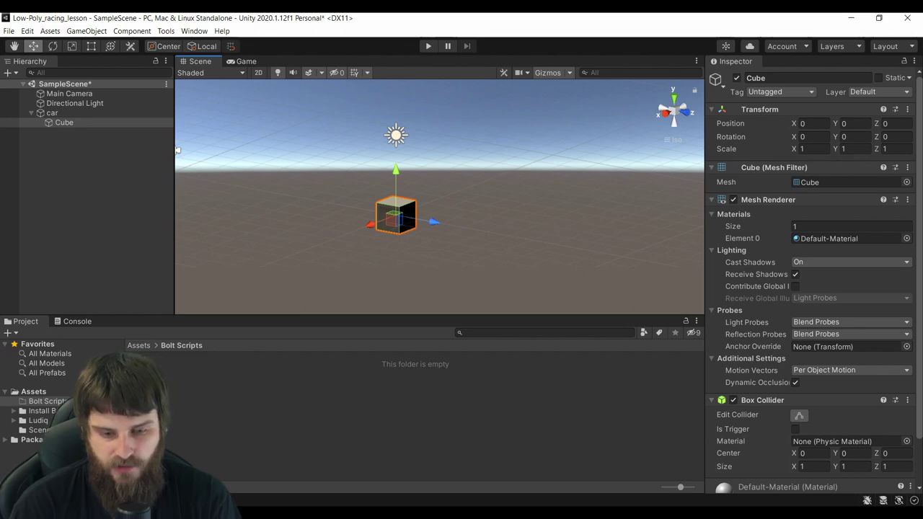
# - Stretch the cube to a Z scale of 3.05 to form a long box body
pyautogui.click(893, 148)
pyautogui.write('2.65')
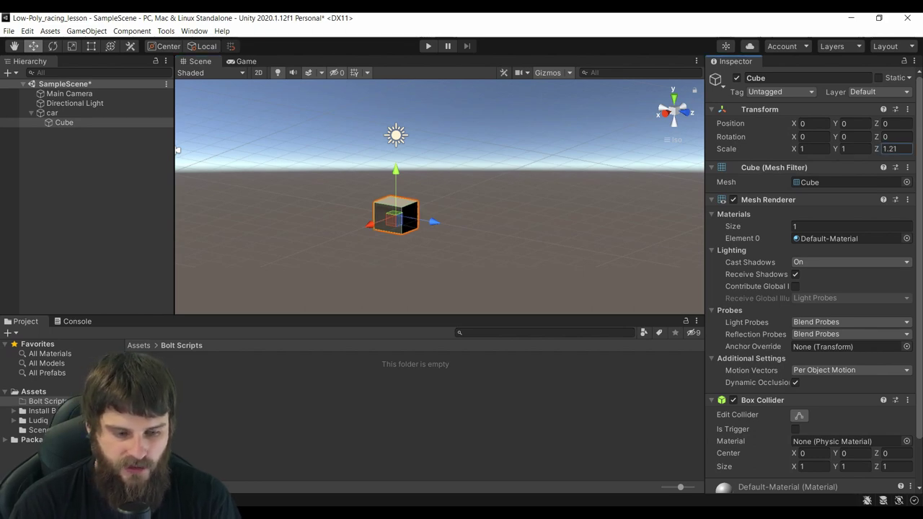
pyautogui.press('BackSpace')
pyautogui.press('BackSpace')
pyautogui.press('BackSpace')
pyautogui.write('3.05')
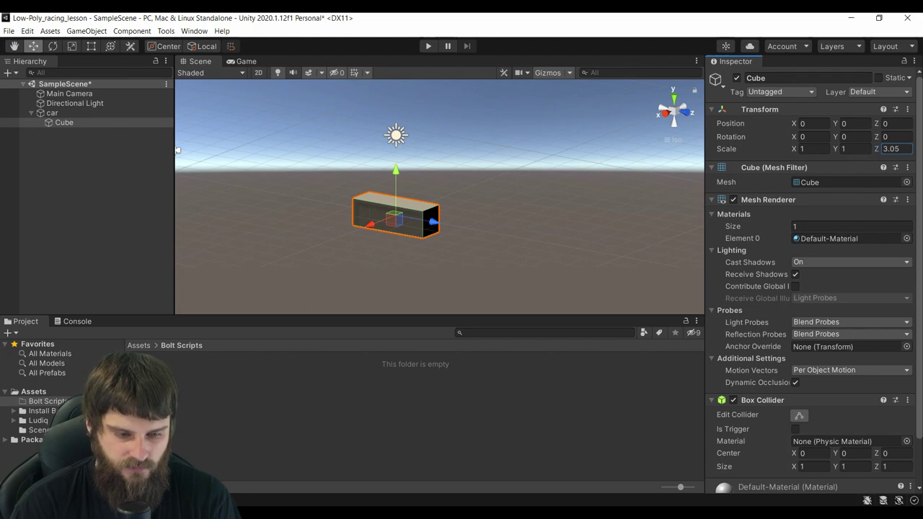
pyautogui.keyDown('alt'); pyautogui.moveTo(178, 149); pyautogui.dragTo(213, 154); pyautogui.keyUp('alt')
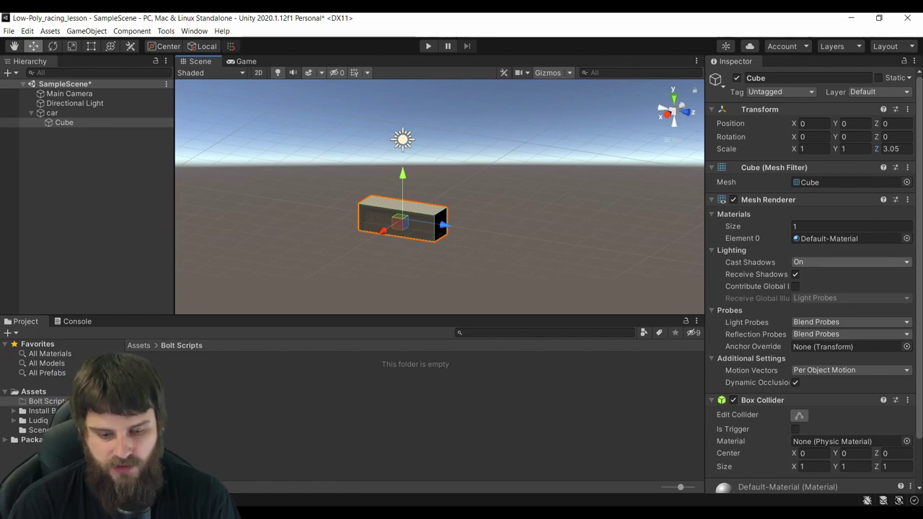
pyautogui.scroll(-2, 808, 288)
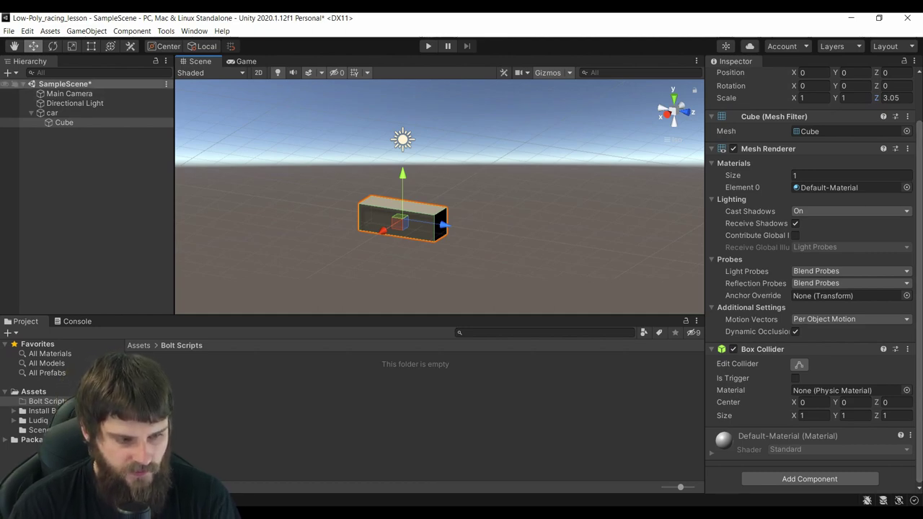
pyautogui.click(87, 84)
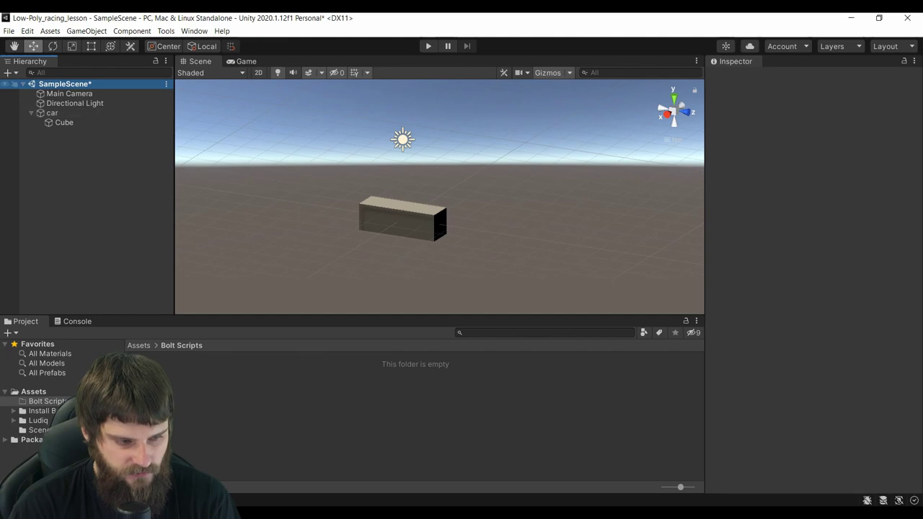
# - Add a Plane and drag it down beneath the car to Y -1.45
pyautogui.rightClick(87, 85)
pyautogui.rightClick(53, 168)
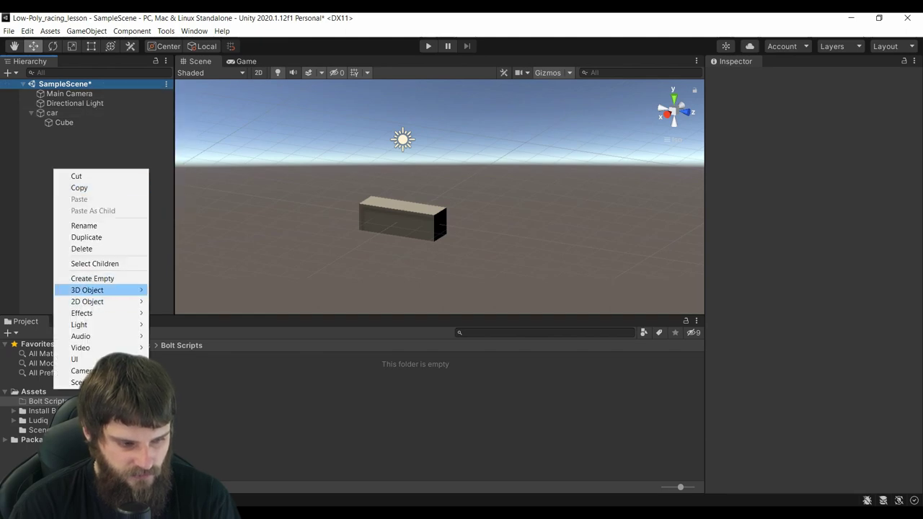
pyautogui.moveTo(108, 290)
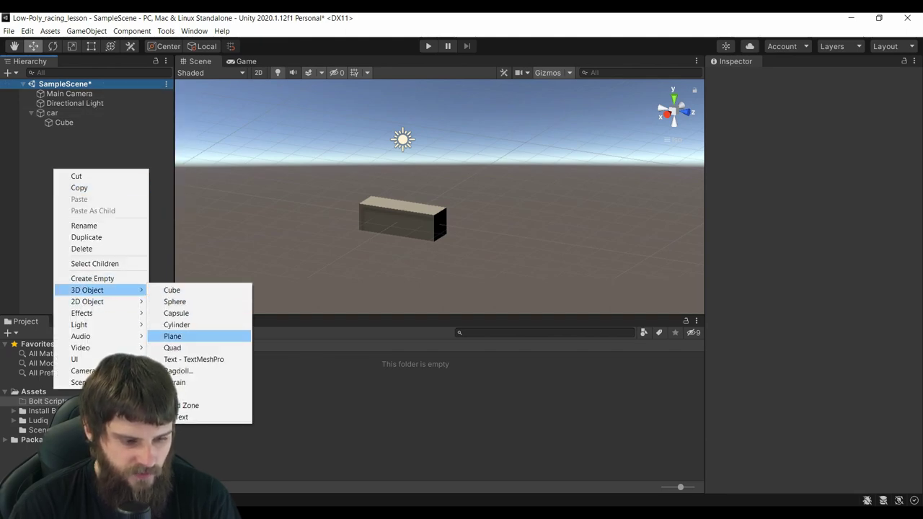
pyautogui.click(180, 336)
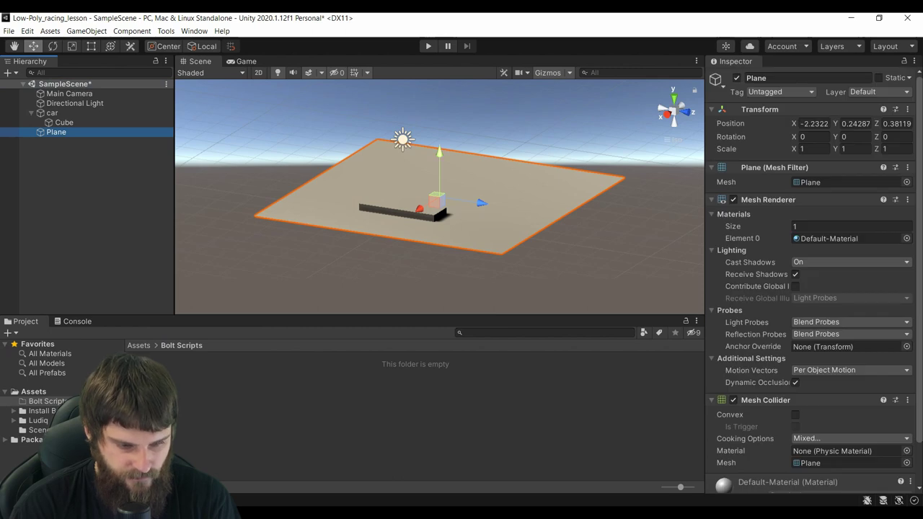
pyautogui.moveTo(439, 162); pyautogui.dragTo(440, 205)
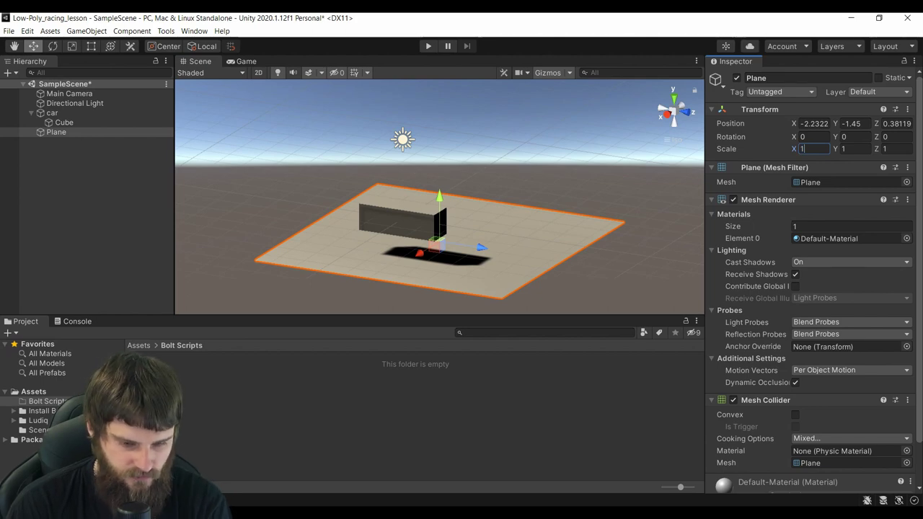
# - Scale the plane to 5 on both X and Z
pyautogui.press('BackSpace')
pyautogui.write('5')
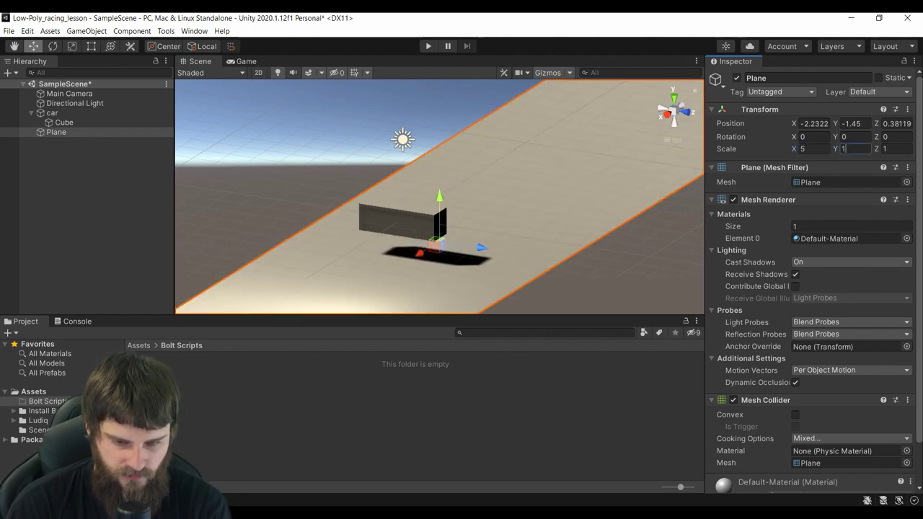
pyautogui.press('Tab')
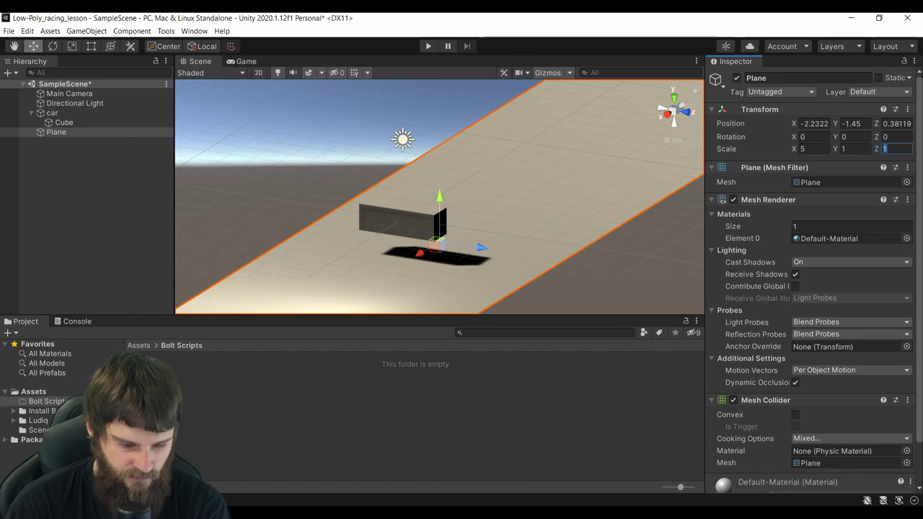
pyautogui.press('BackSpace')
pyautogui.write('5')
pyautogui.scroll(-5, 422, 170)
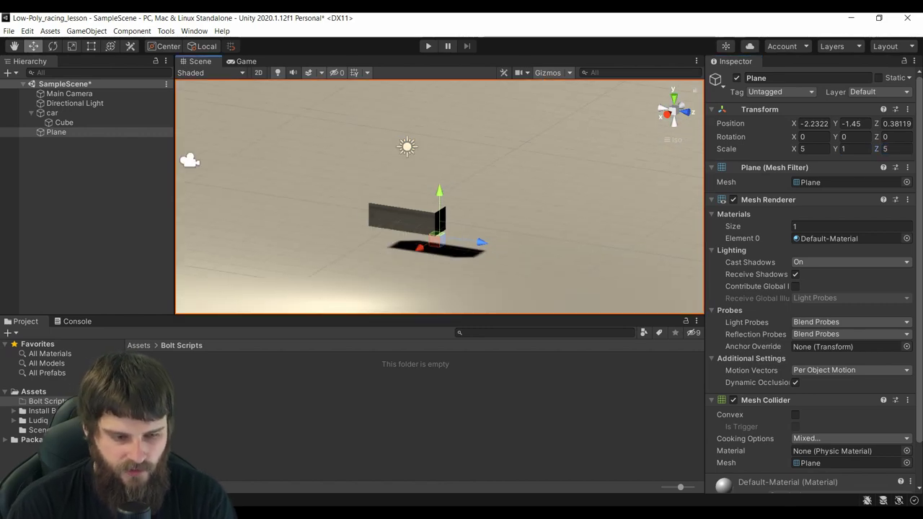
pyautogui.scroll(3, 439, 195)
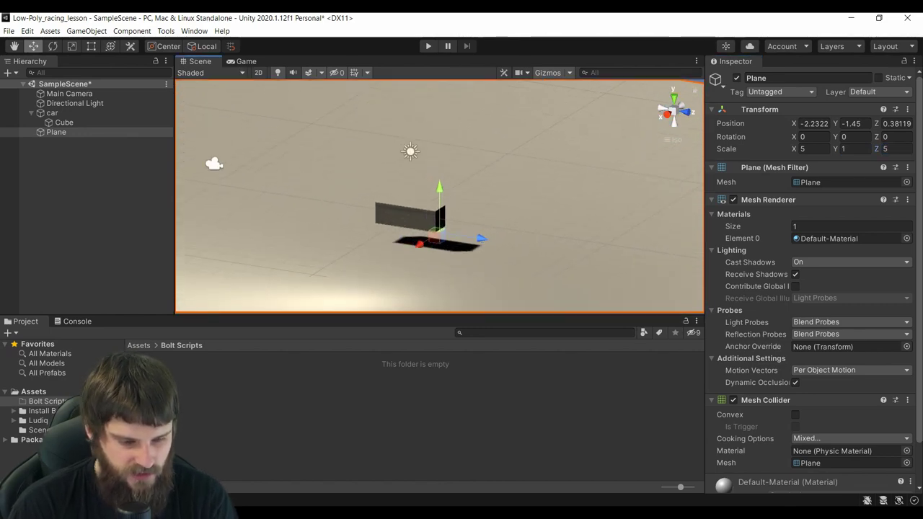
# - Inspect the Main Camera and Directional Light, orbiting to see camera and car together
pyautogui.click(69, 94)
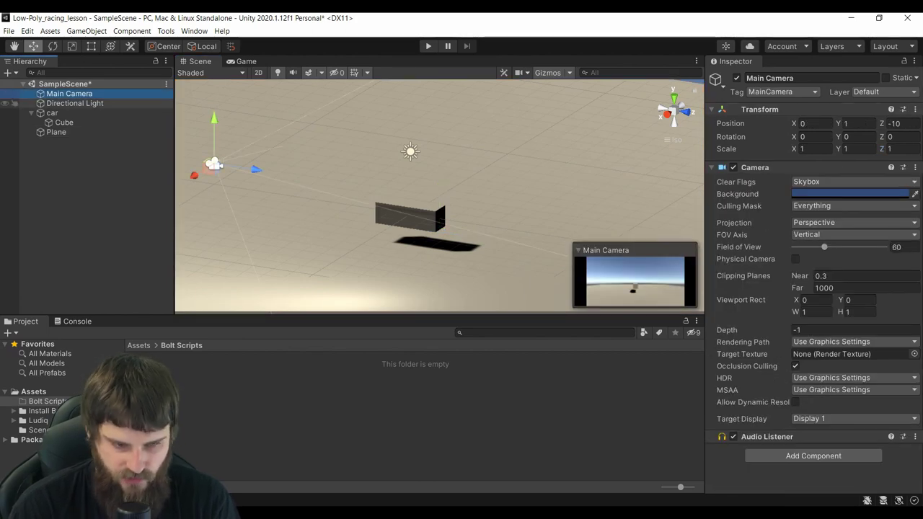
pyautogui.click(75, 104)
pyautogui.click(69, 94)
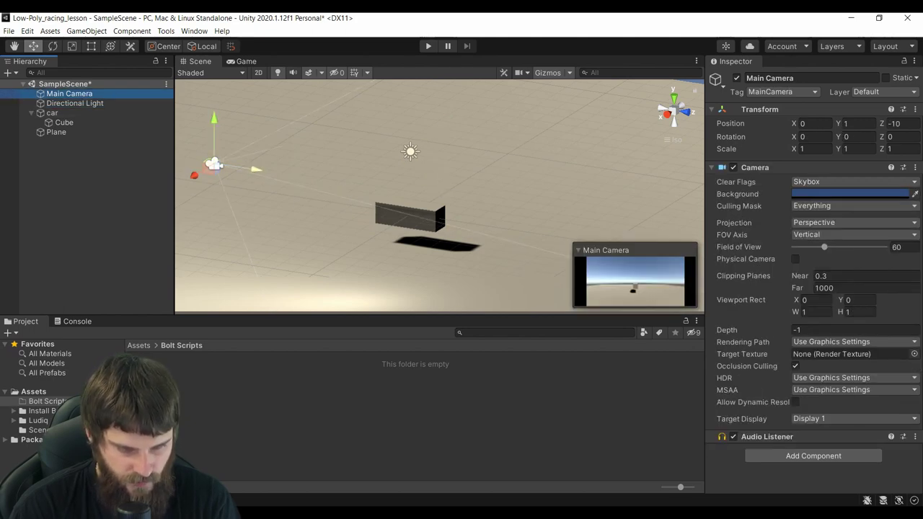
pyautogui.moveTo(432, 194)
pyautogui.keyDown('alt'); pyautogui.mouseDown()
pyautogui.moveTo(505, 195)
pyautogui.moveTo(461, 202)
pyautogui.mouseUp(); pyautogui.keyUp('alt')
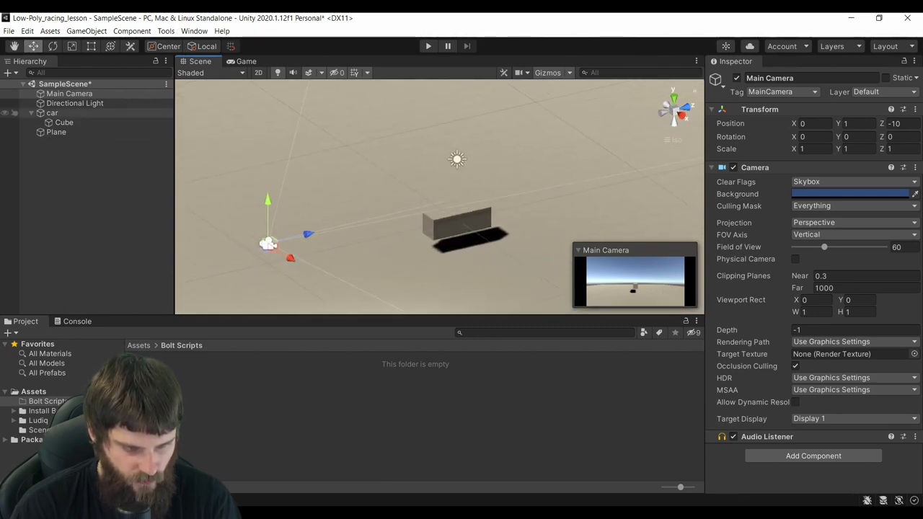
# - Rotate the car object 90 degrees around Y
pyautogui.click(52, 113)
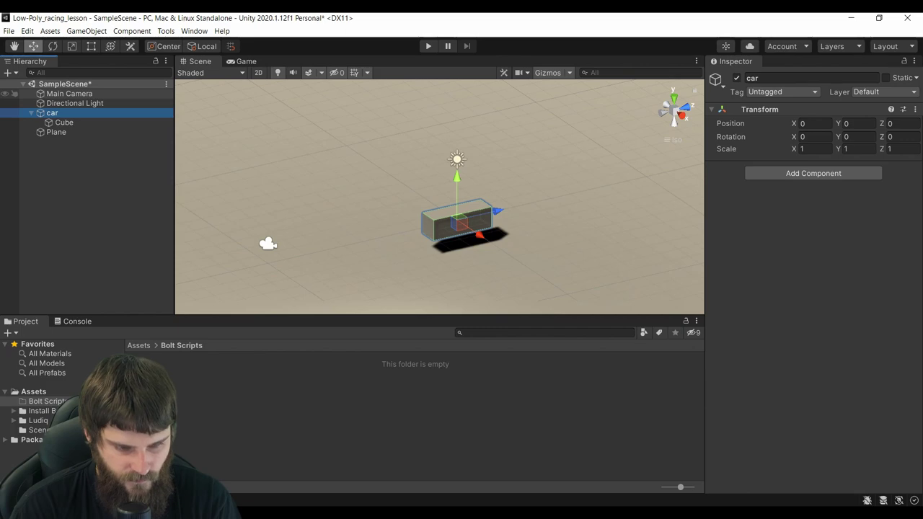
pyautogui.click(858, 137)
pyautogui.write('9')
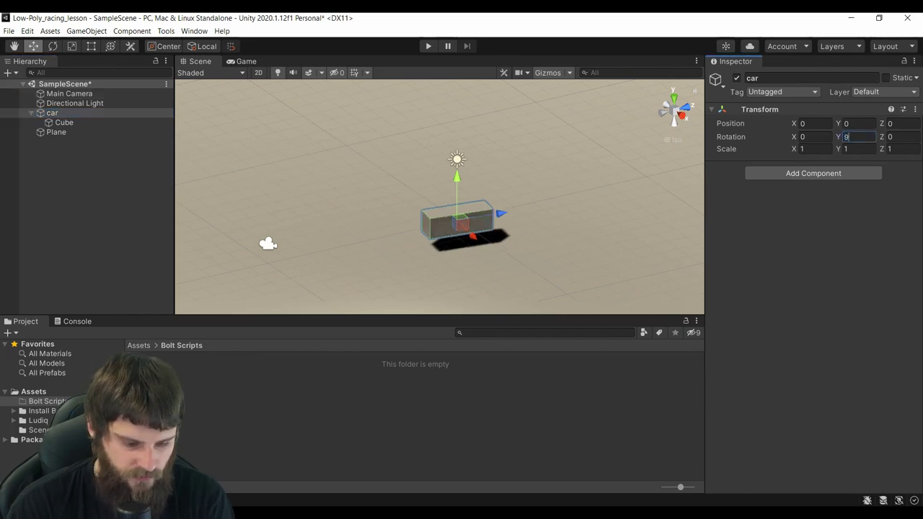
pyautogui.write('0')
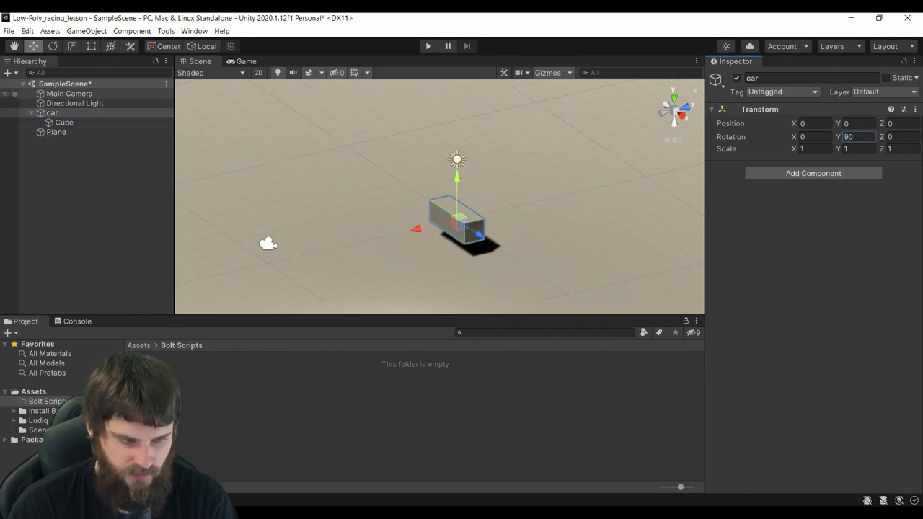
pyautogui.click(75, 103)
pyautogui.click(69, 93)
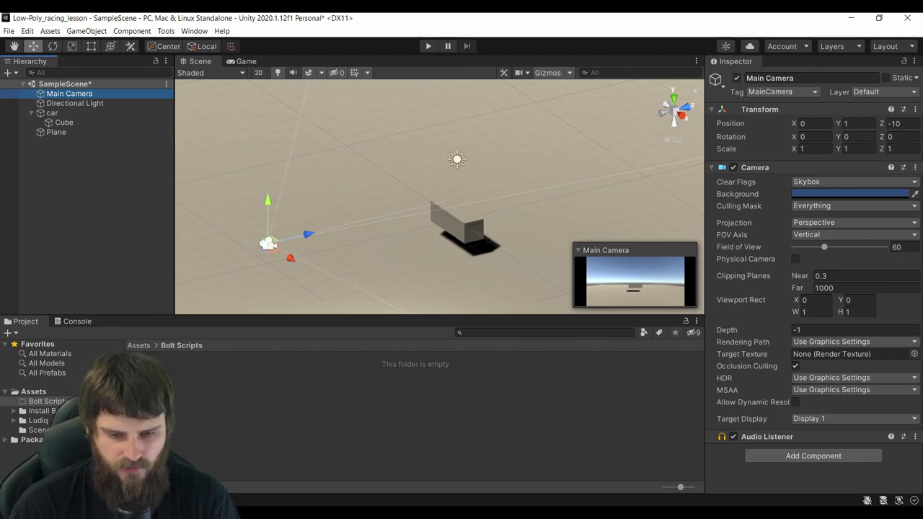
# - Tilt the Main Camera to 30° on X and raise it to frame the car
pyautogui.click(811, 137)
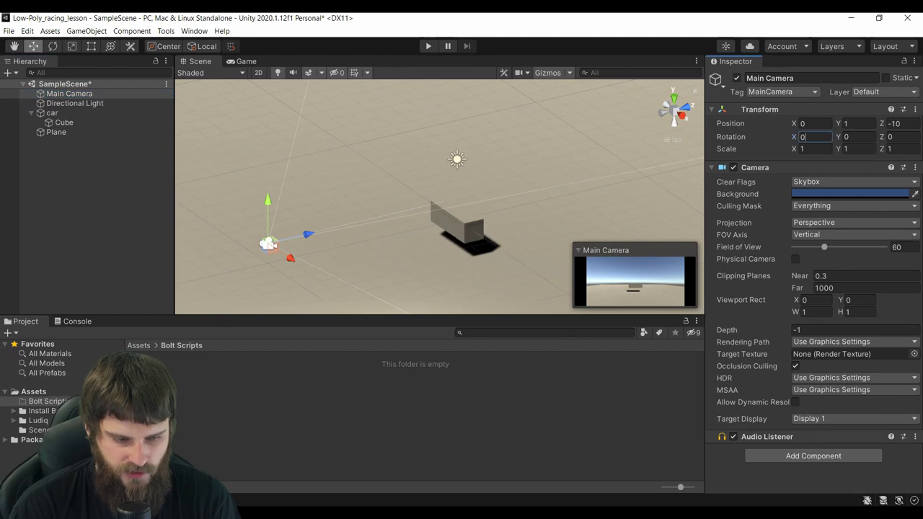
pyautogui.write('45')
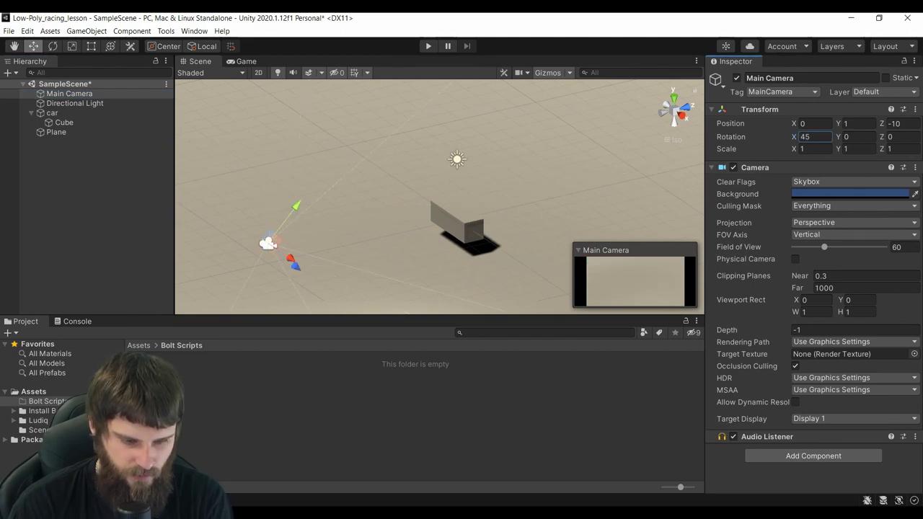
pyautogui.moveTo(296, 205); pyautogui.dragTo(356, 127)
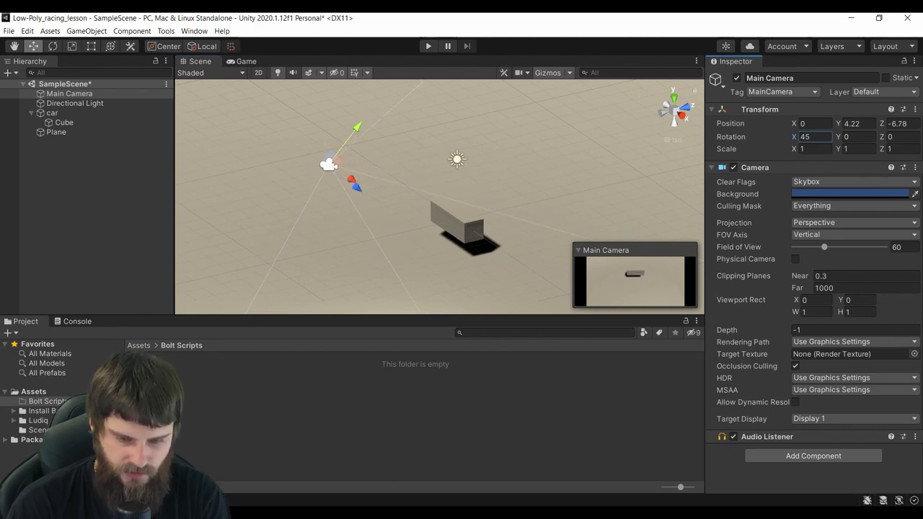
pyautogui.write('3')
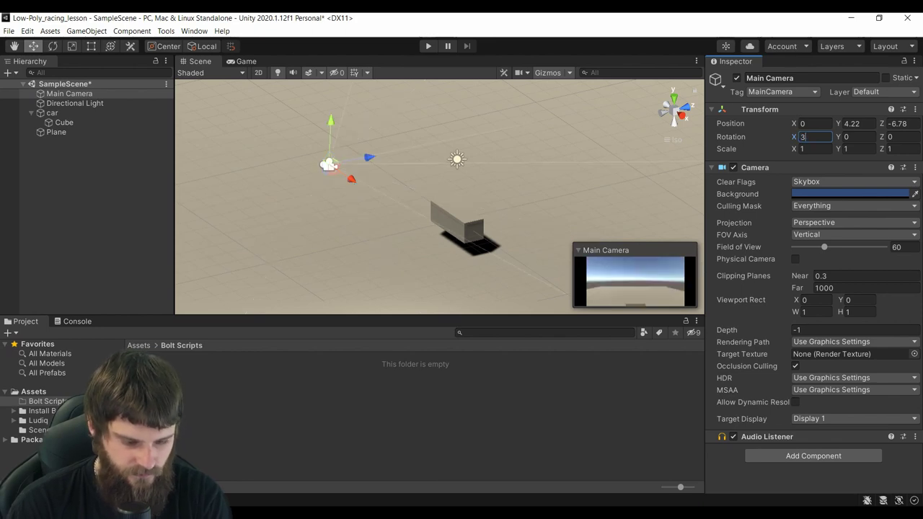
pyautogui.write('0')
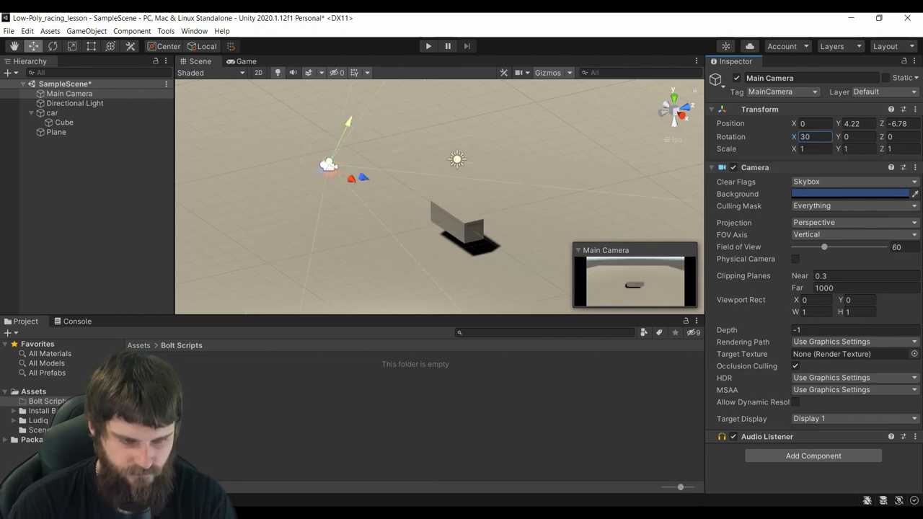
pyautogui.moveTo(346, 128); pyautogui.dragTo(330, 162)
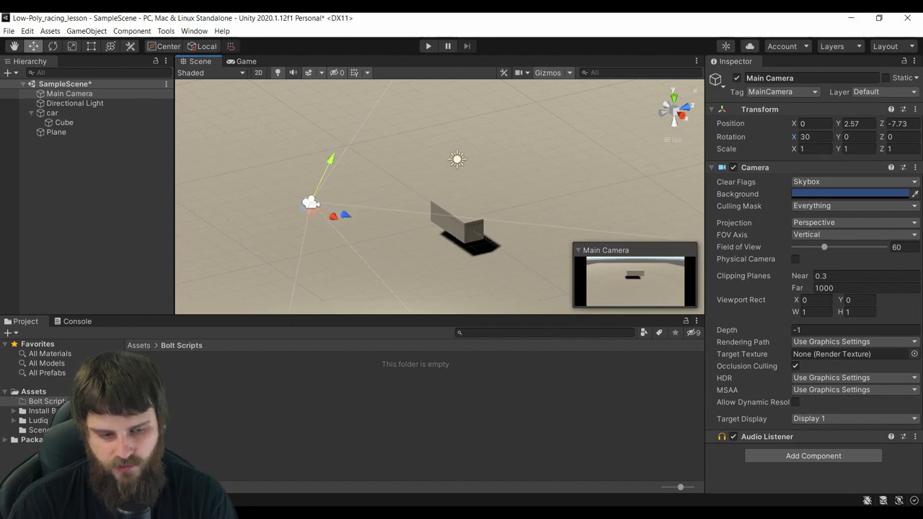
# - Select the Plane and enter Play mode to preview the Game view
pyautogui.click(330, 161)
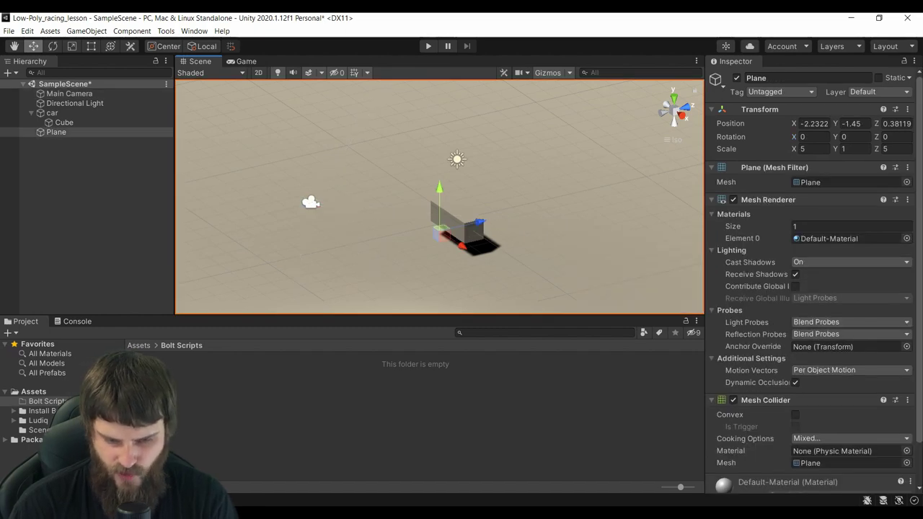
pyautogui.scroll(-2, 812, 289)
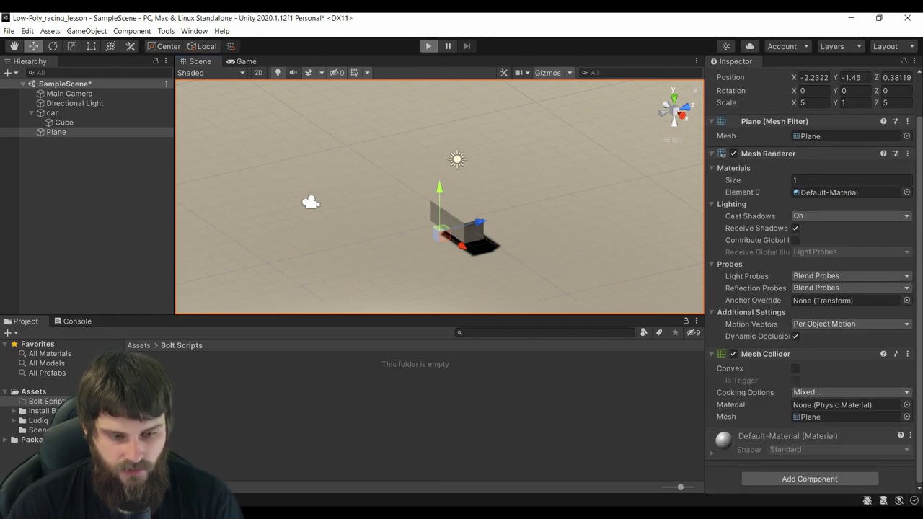
pyautogui.click(428, 45)
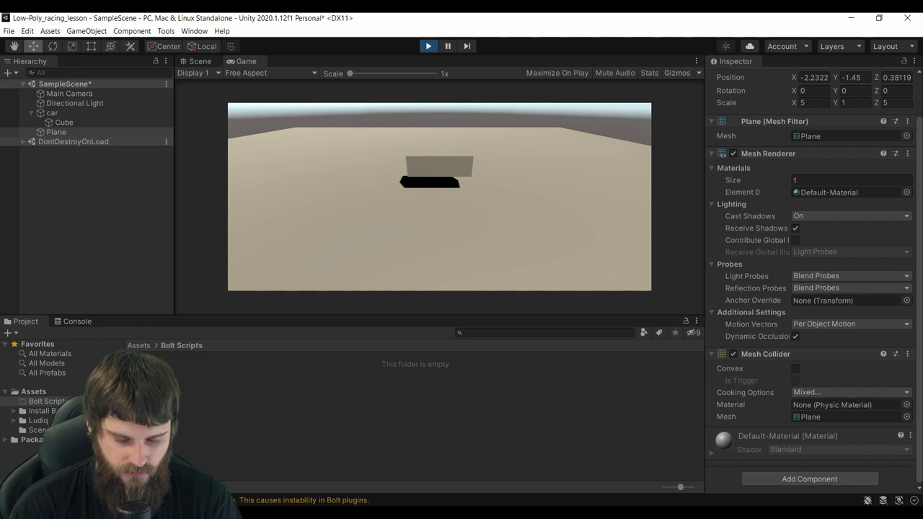
# - Add a Physics > Rigidbody component to car and test it briefly in Play mode
pyautogui.click(429, 46)
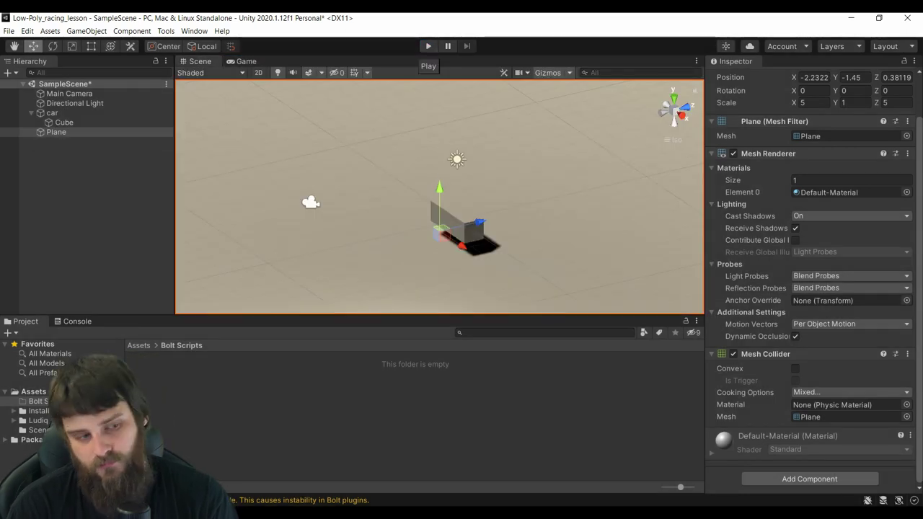
pyautogui.click(52, 113)
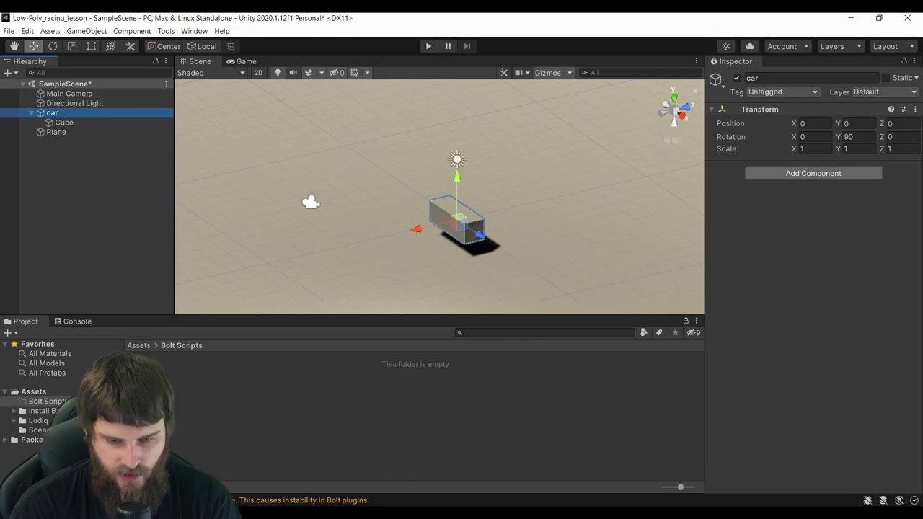
pyautogui.click(814, 173)
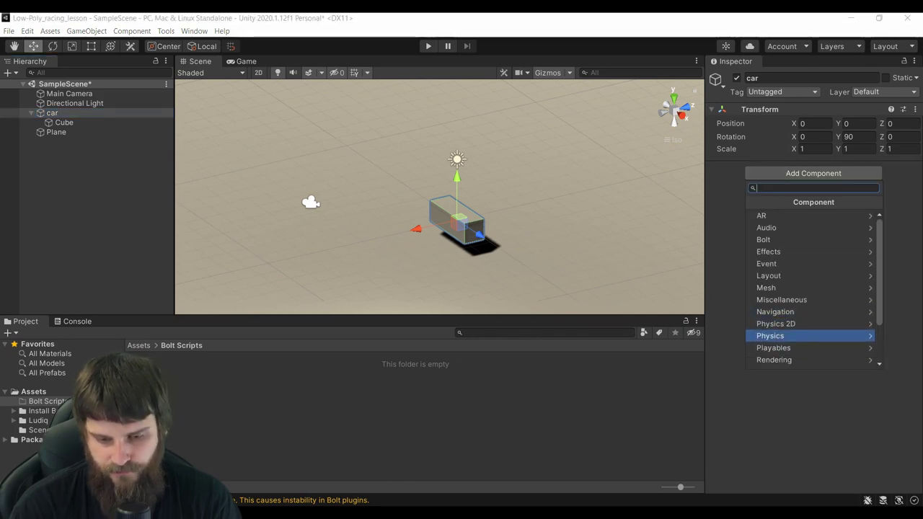
pyautogui.press('Right')
pyautogui.press('Down')
pyautogui.press('Down')
pyautogui.press('Down')
pyautogui.press('Down')
pyautogui.press('Down')
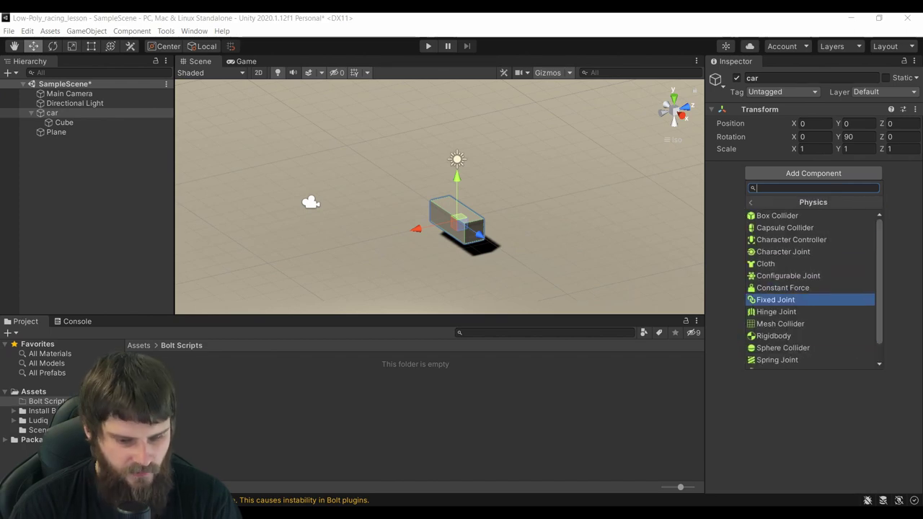
pyautogui.press('Down')
pyautogui.press('Down')
pyautogui.press('Down')
pyautogui.press('Down')
pyautogui.press('Up')
pyautogui.press('Up')
pyautogui.press('Up')
pyautogui.press('Up')
pyautogui.press('Up')
pyautogui.press('Up')
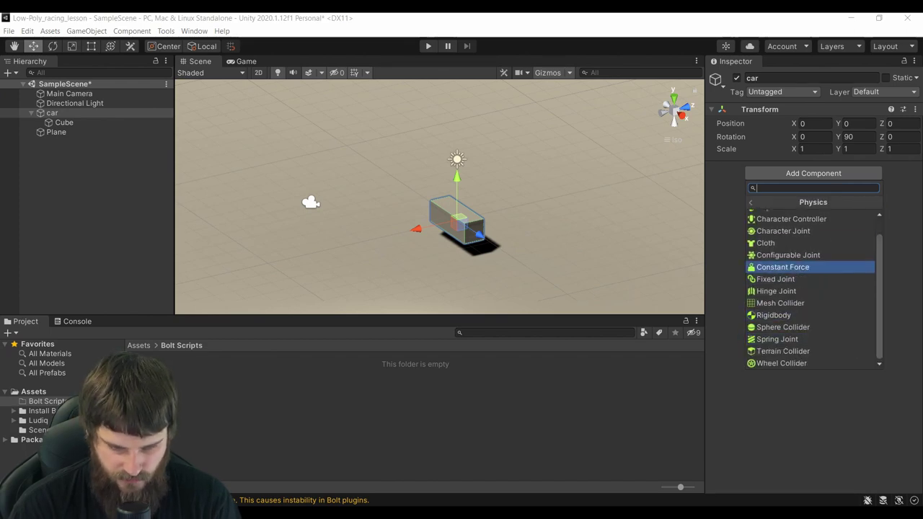
pyautogui.press('Down')
pyautogui.press('Down')
pyautogui.press('Down')
pyautogui.press('Return')
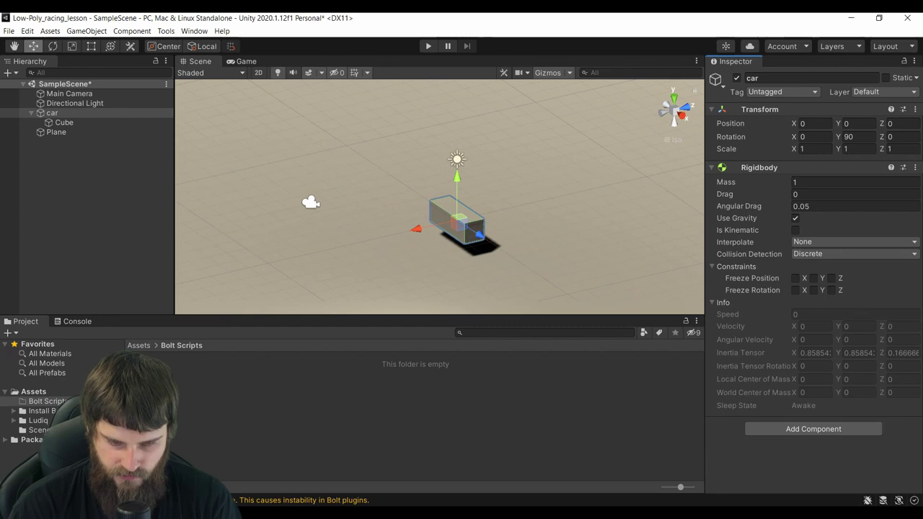
pyautogui.hotkey('ctrl', 'p')
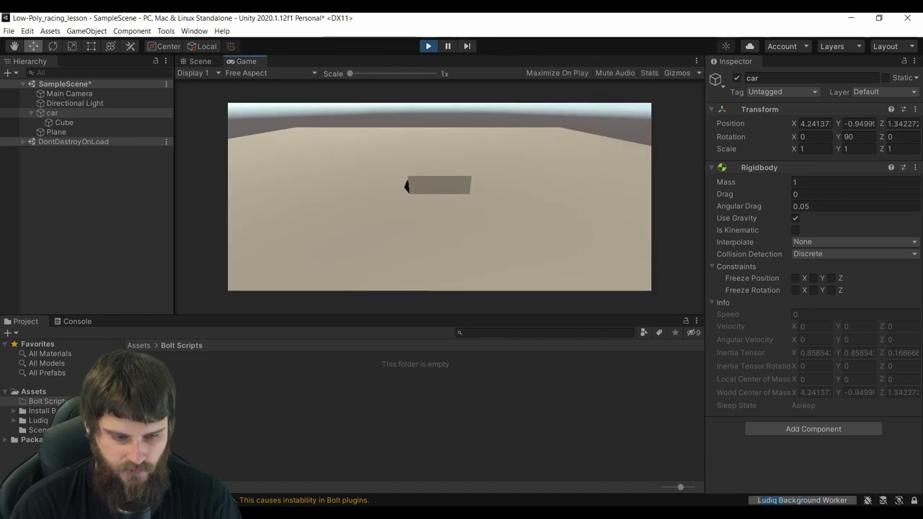
pyautogui.hotkey('ctrl', 'p')
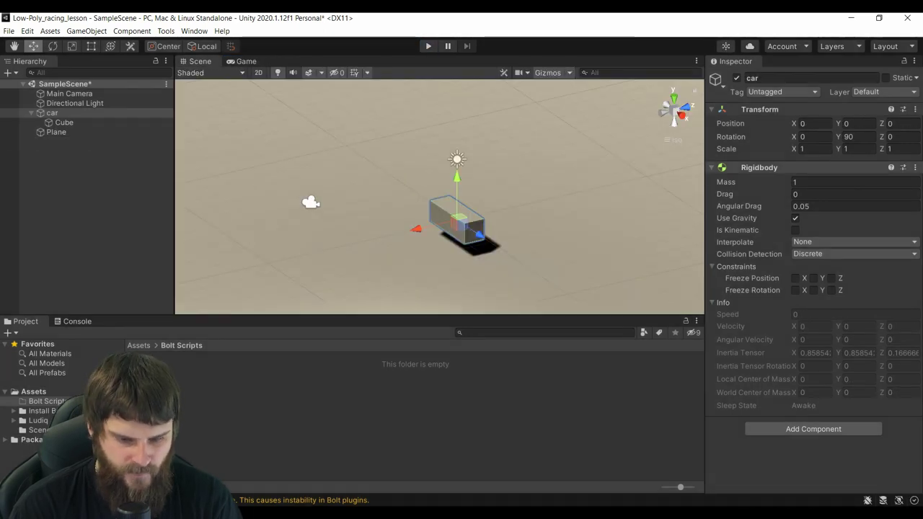
# - Set the car's Rigidbody Mass field to 500
pyautogui.click(854, 182)
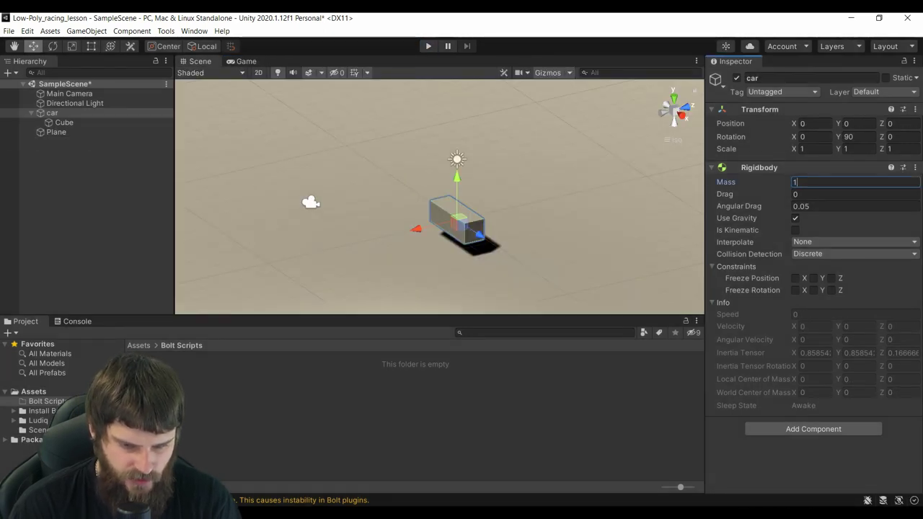
pyautogui.write('0')
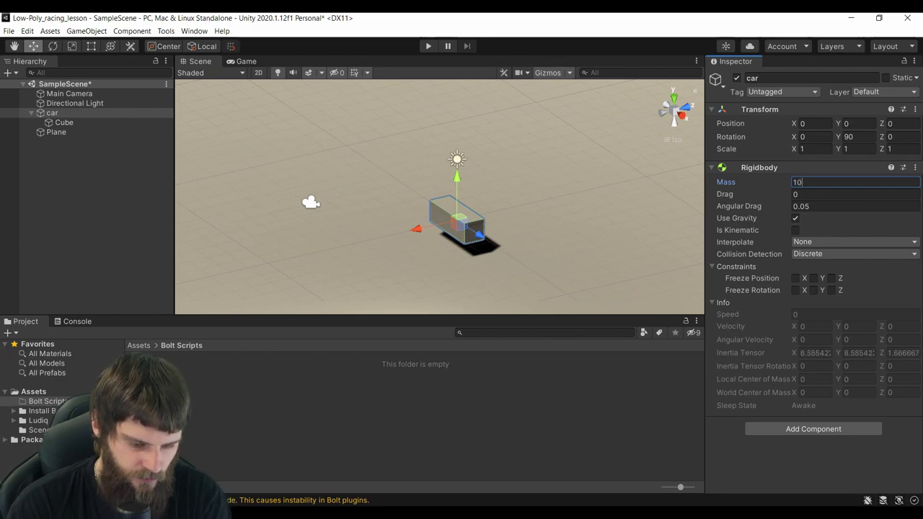
pyautogui.press('BackSpace')
pyautogui.press('BackSpace')
pyautogui.write('00')
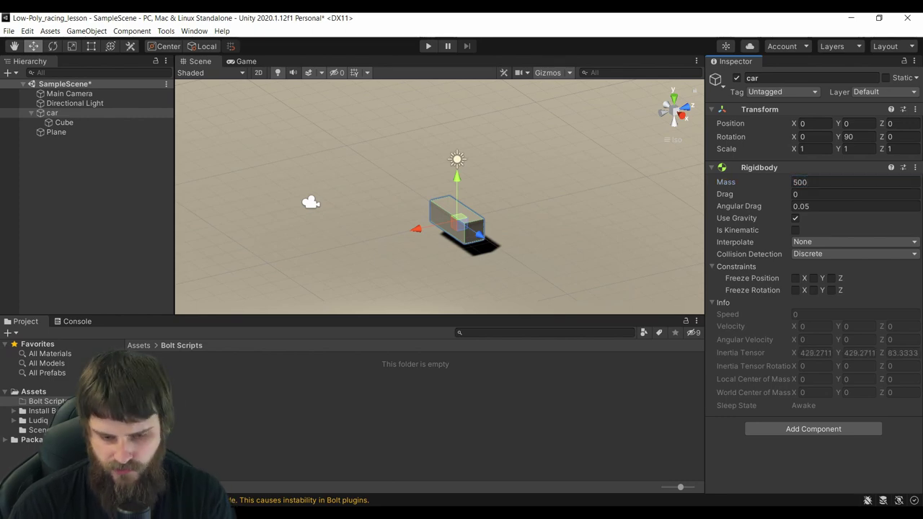
pyautogui.press('Return')
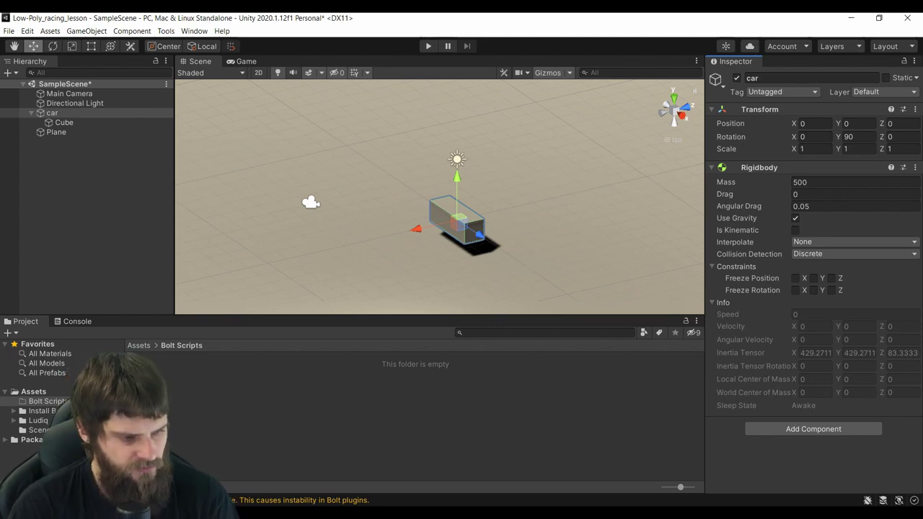
# - Add a 3D Cylinder under car and orbit the Scene view around it
pyautogui.keyDown('alt'); pyautogui.moveTo(440, 217); pyautogui.dragTo(505, 216); pyautogui.keyUp('alt')
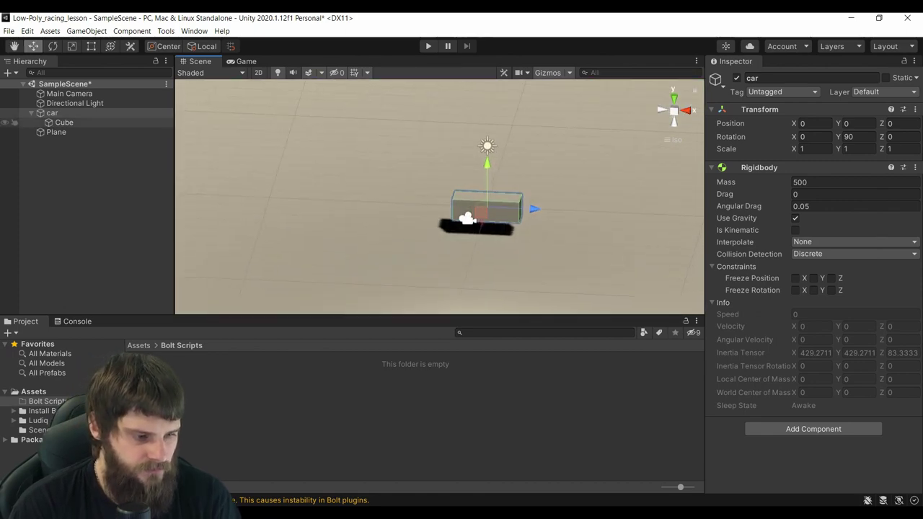
pyautogui.rightClick(70, 113)
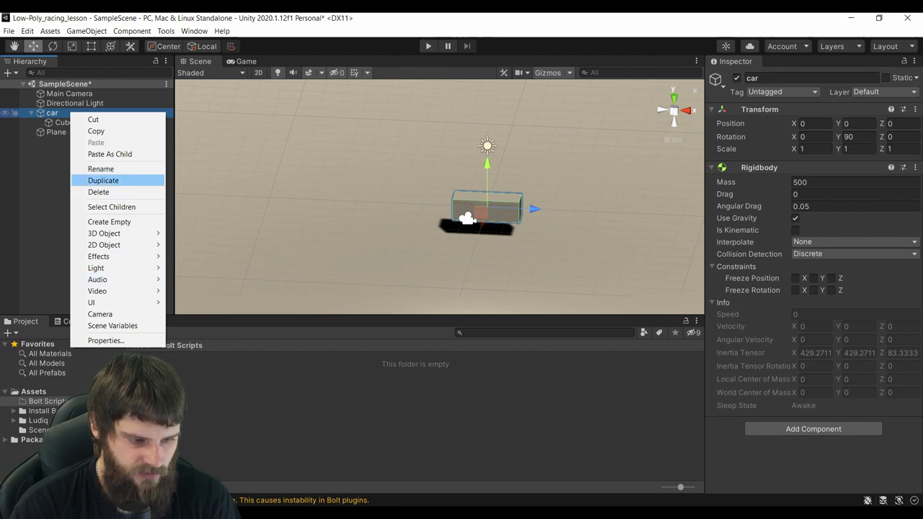
pyautogui.moveTo(103, 233)
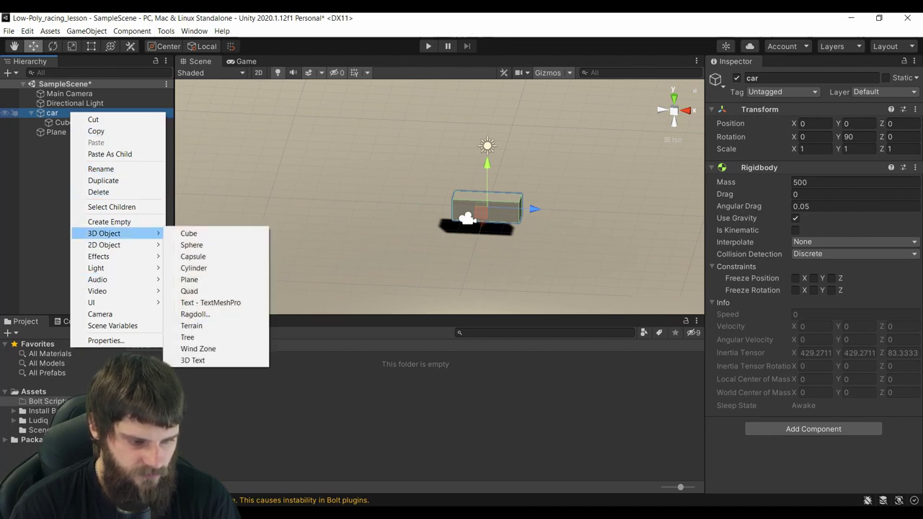
pyautogui.click(173, 268)
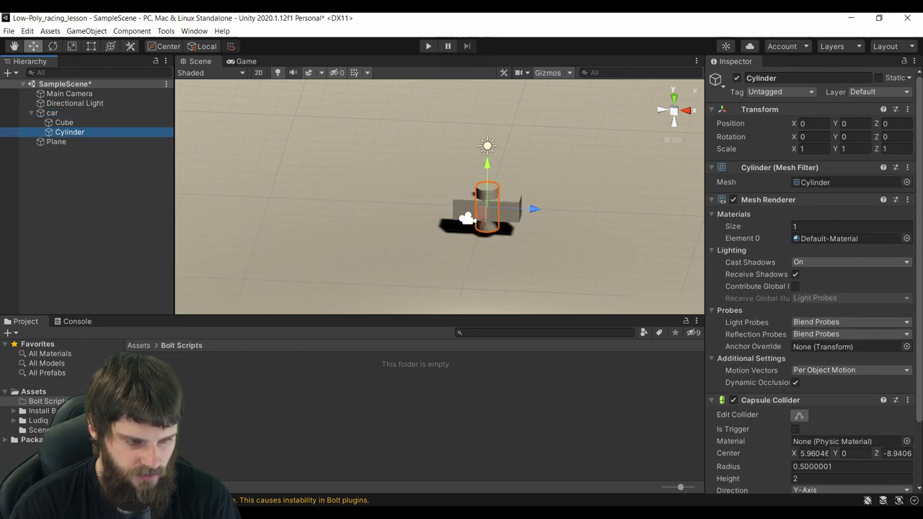
pyautogui.keyDown('alt'); pyautogui.moveTo(433, 217); pyautogui.dragTo(324, 213); pyautogui.keyUp('alt')
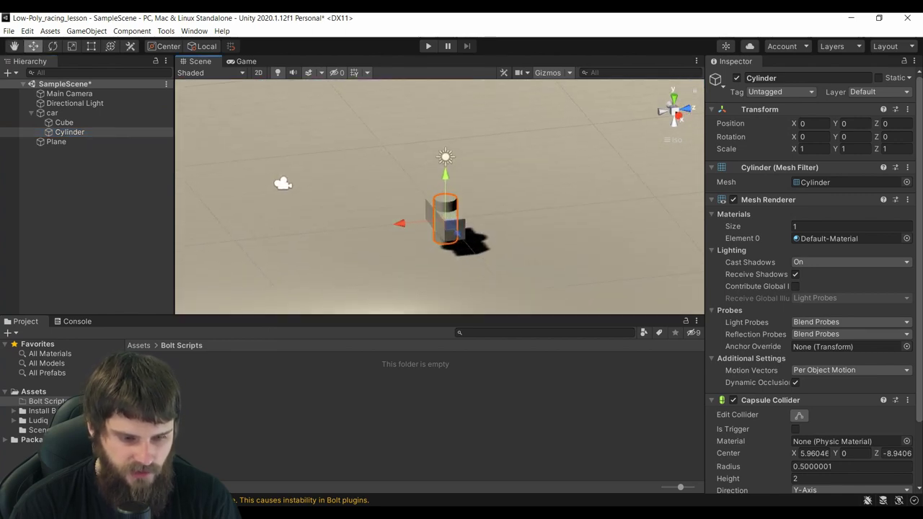
pyautogui.scroll(4, 439, 196)
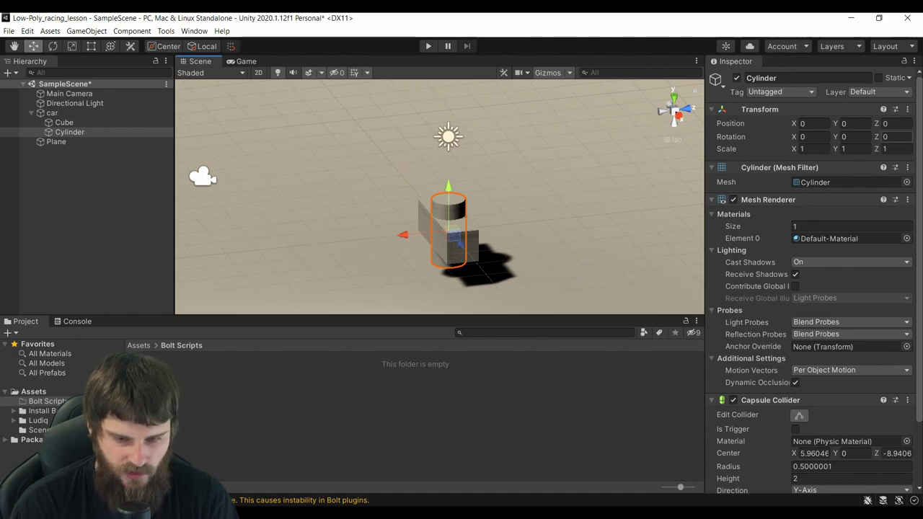
# - Flatten the cylinder into a wheel with Z rotation 90 and Y scale 0.14
pyautogui.doubleClick(893, 136)
pyautogui.write('90')
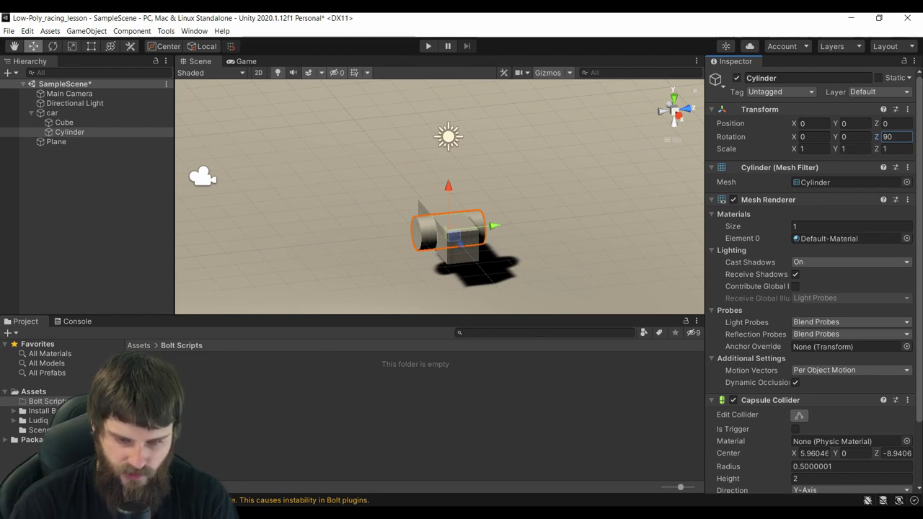
pyautogui.click(855, 148)
pyautogui.write('0.31')
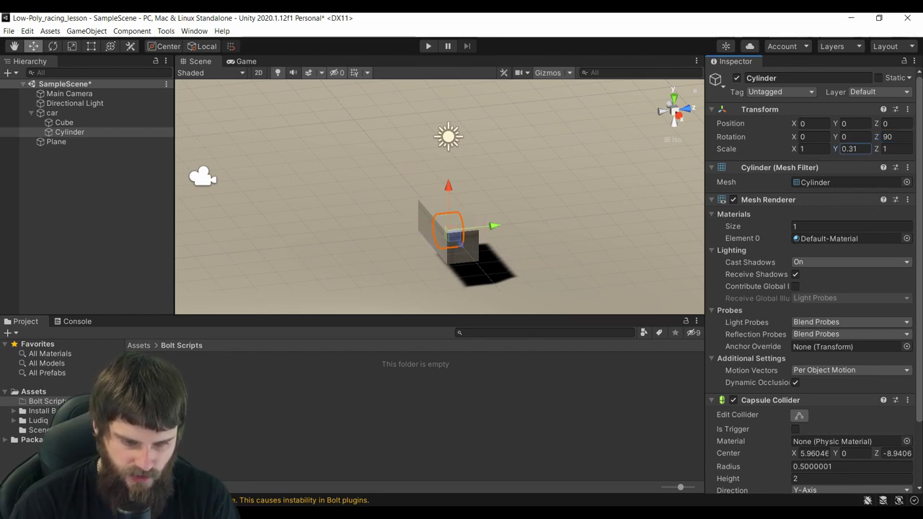
pyautogui.moveTo(494, 226); pyautogui.dragTo(464, 229)
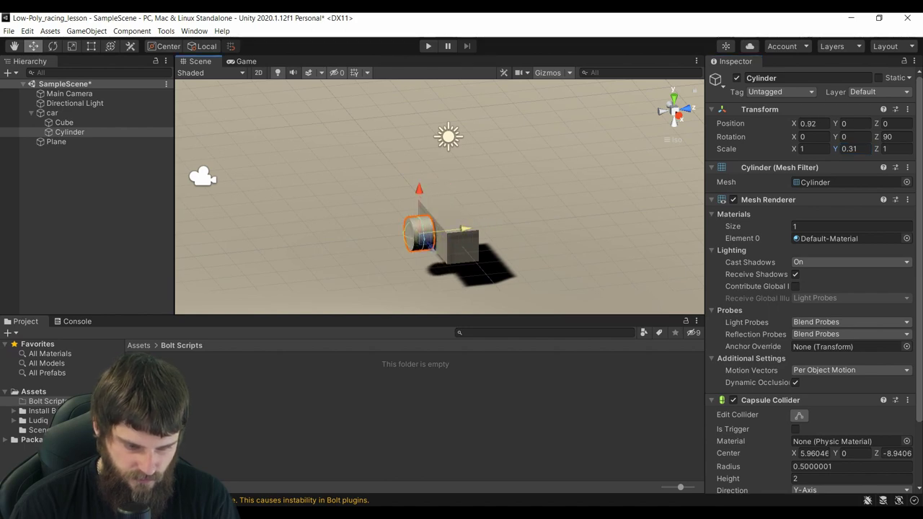
pyautogui.press('BackSpace')
pyautogui.press('BackSpace')
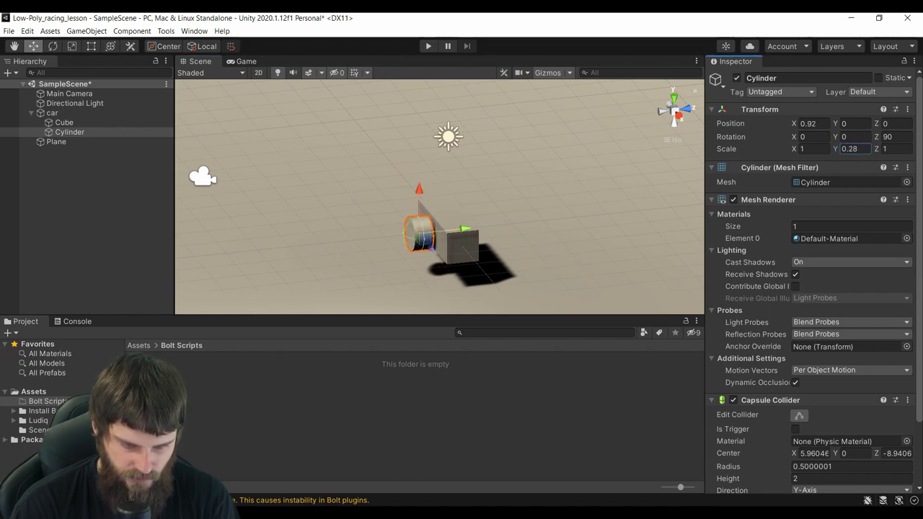
pyautogui.write('14')
# - Move the wheel to position 0.72, -0.49, 1.3 beside the front of the body
pyautogui.moveTo(431, 243)
pyautogui.mouseDown()
pyautogui.moveTo(449, 269)
pyautogui.moveTo(505, 259)
pyautogui.mouseUp()
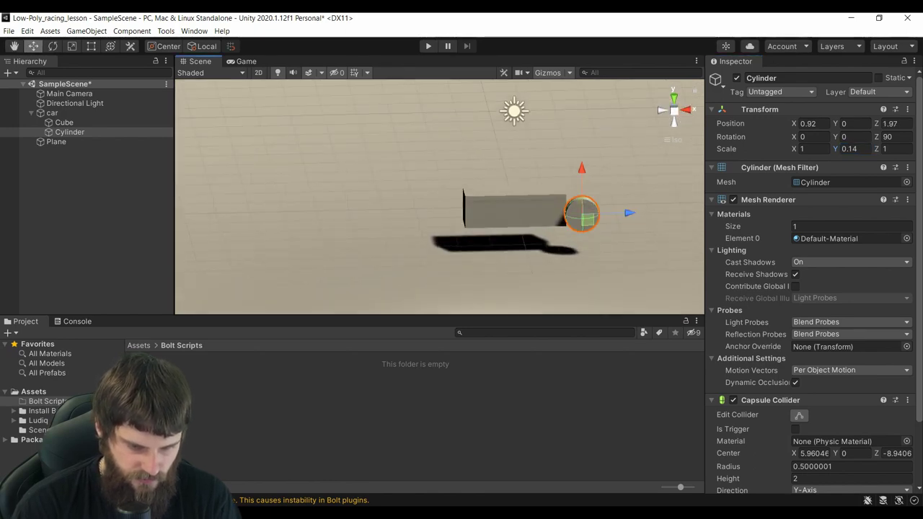
pyautogui.click(689, 110)
pyautogui.moveTo(396, 160); pyautogui.dragTo(396, 177)
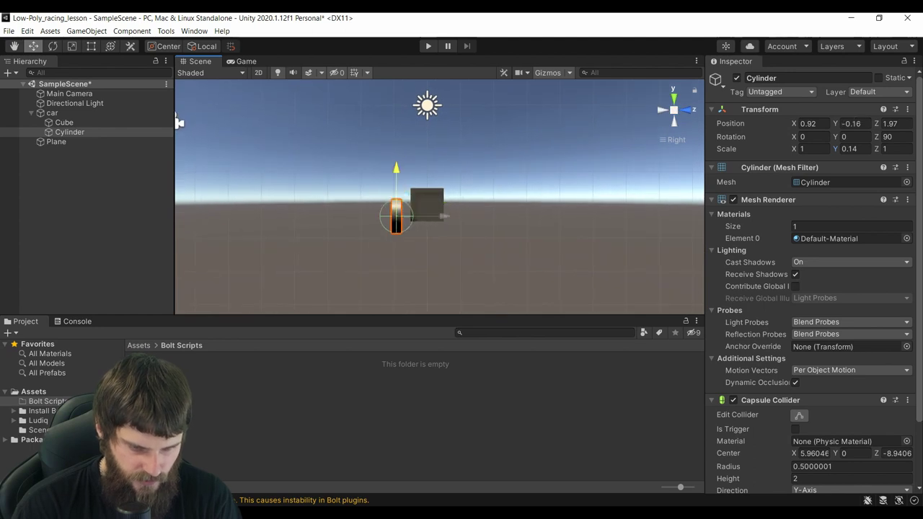
pyautogui.moveTo(445, 221); pyautogui.dragTo(450, 221)
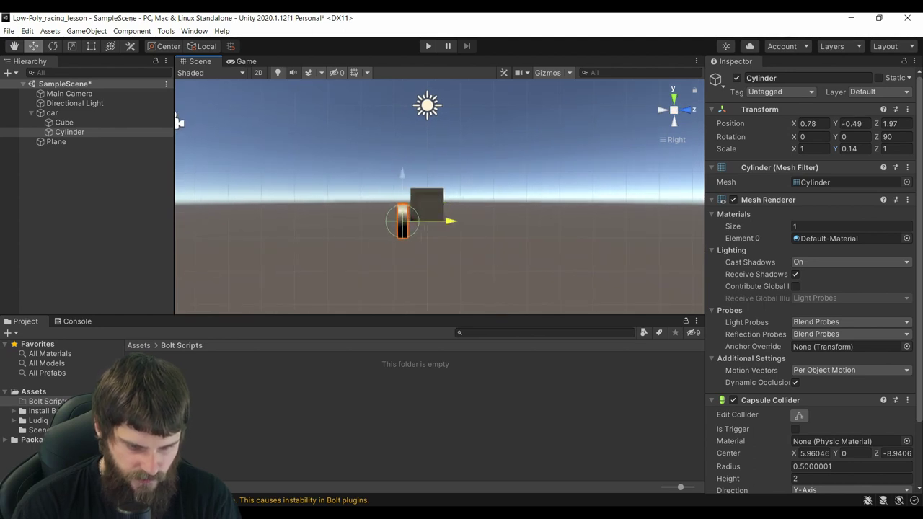
pyautogui.click(663, 109)
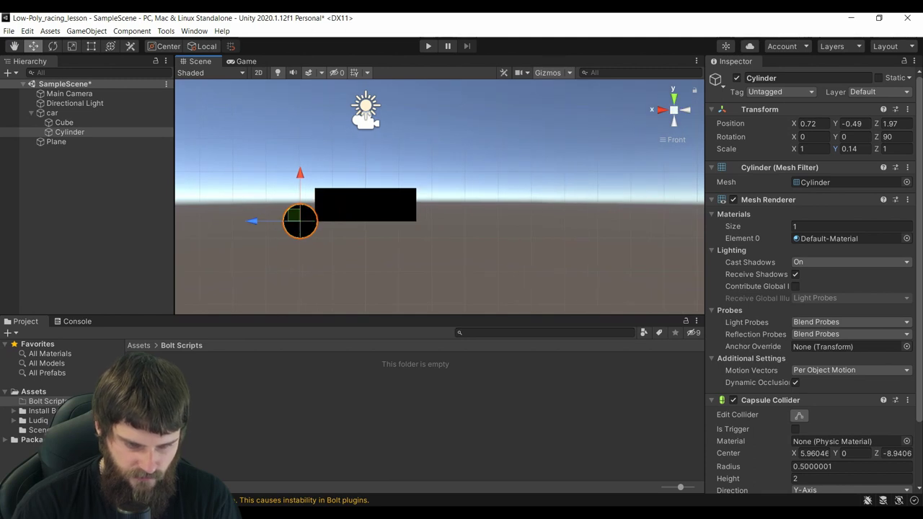
pyautogui.click(686, 109)
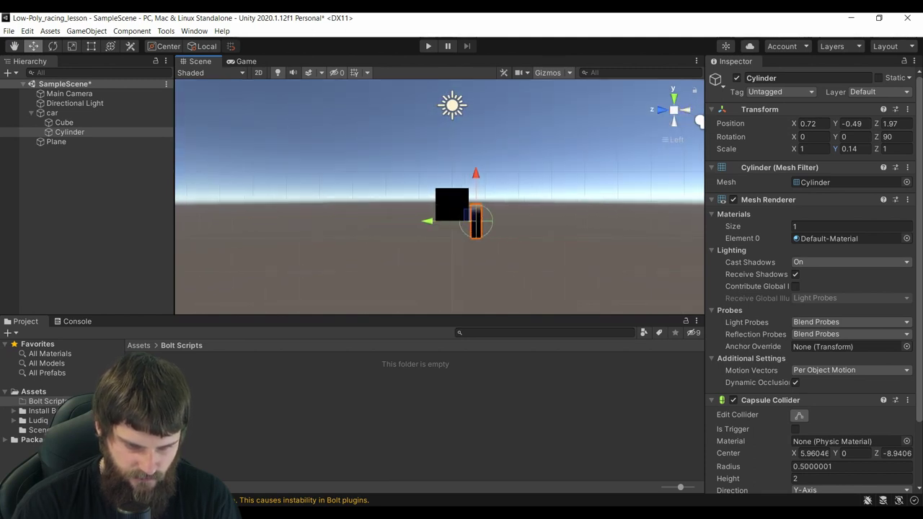
pyautogui.moveTo(700, 121); pyautogui.dragTo(678, 115)
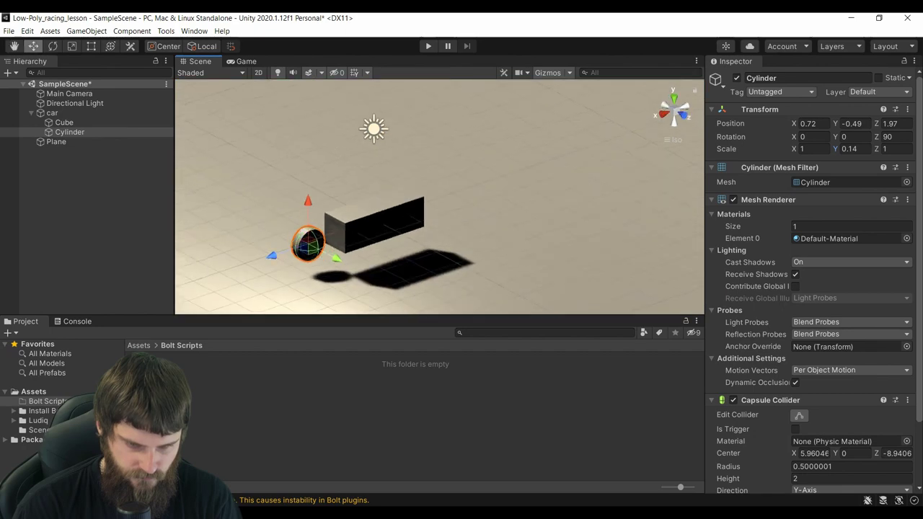
pyautogui.click(682, 114)
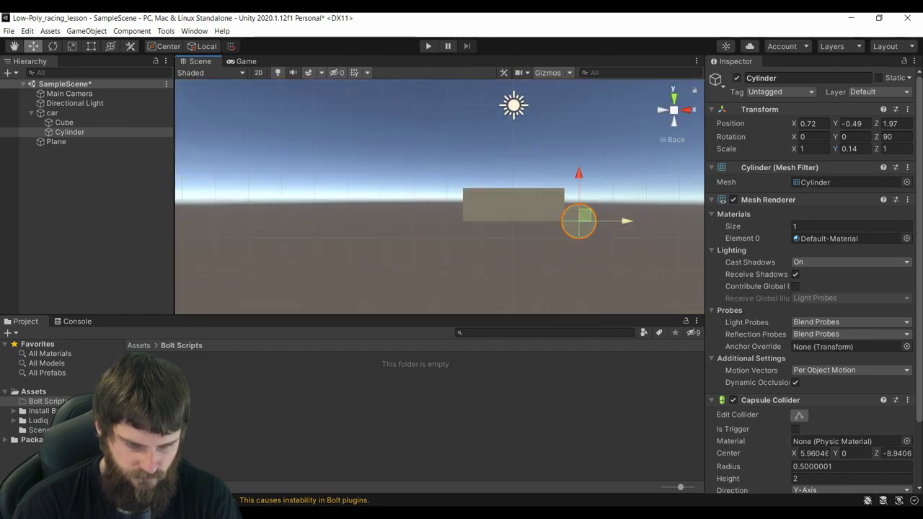
pyautogui.moveTo(624, 221); pyautogui.dragTo(599, 220)
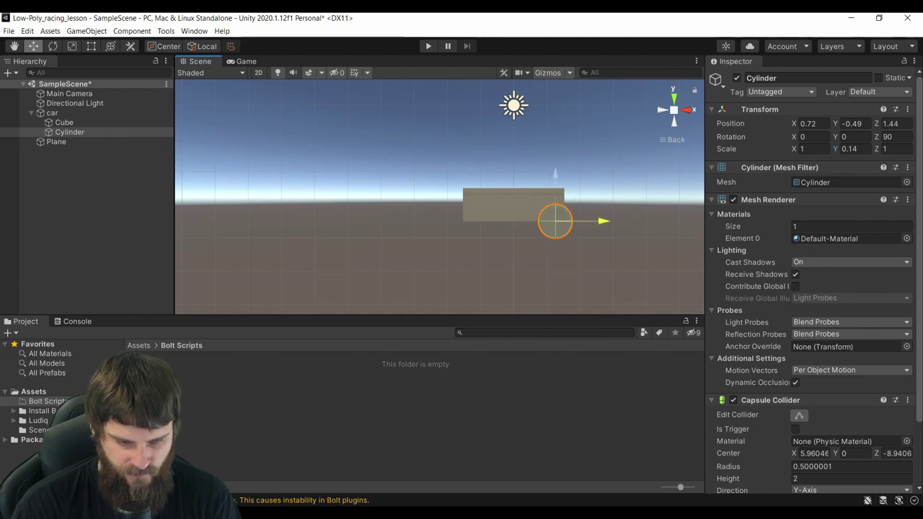
pyautogui.moveTo(601, 221); pyautogui.dragTo(606, 221)
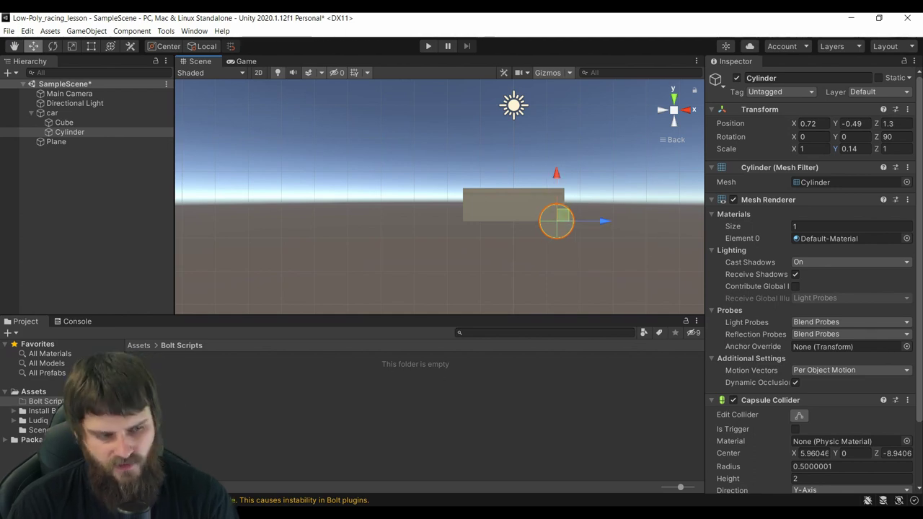
pyautogui.moveTo(620, 144)
pyautogui.keyDown('alt'); pyautogui.mouseDown()
pyautogui.moveTo(696, 185)
pyautogui.moveTo(704, 104)
pyautogui.mouseUp(); pyautogui.keyUp('alt')
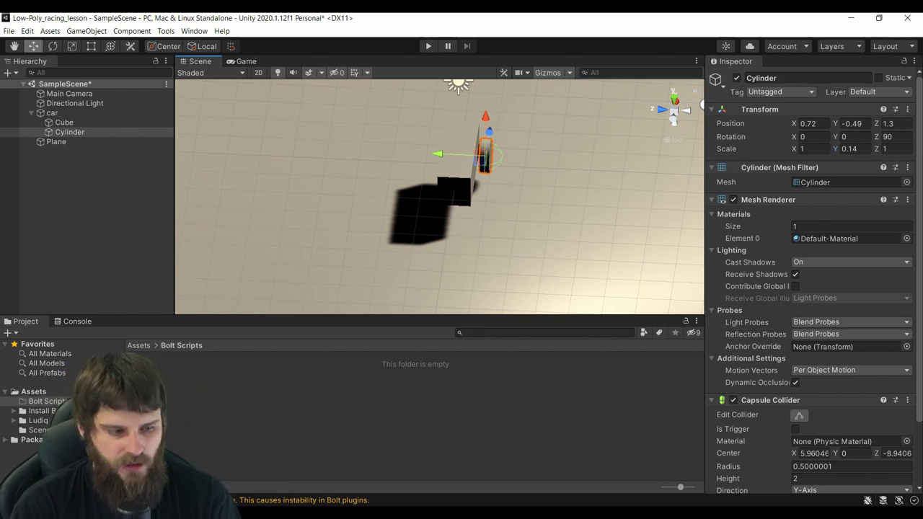
# - Rename the Cylinder to RightFrontW
pyautogui.click(64, 123)
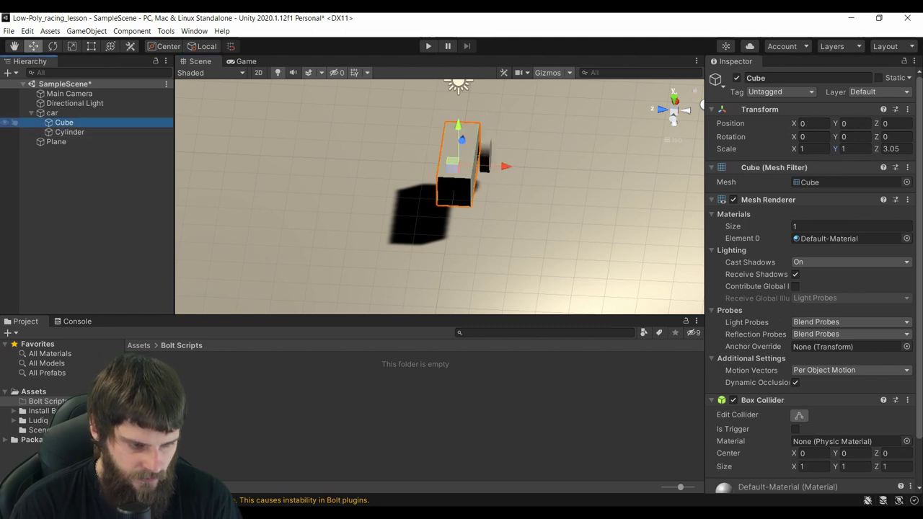
pyautogui.click(69, 132)
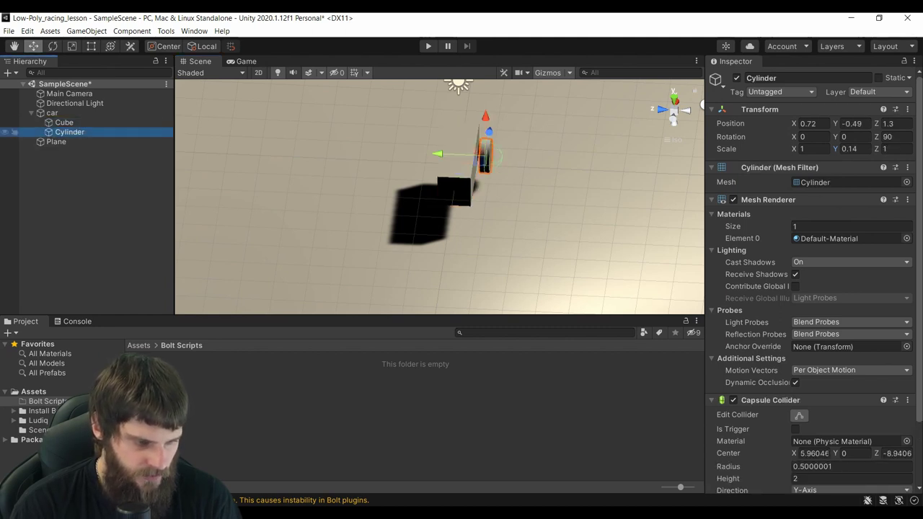
pyautogui.click(87, 155)
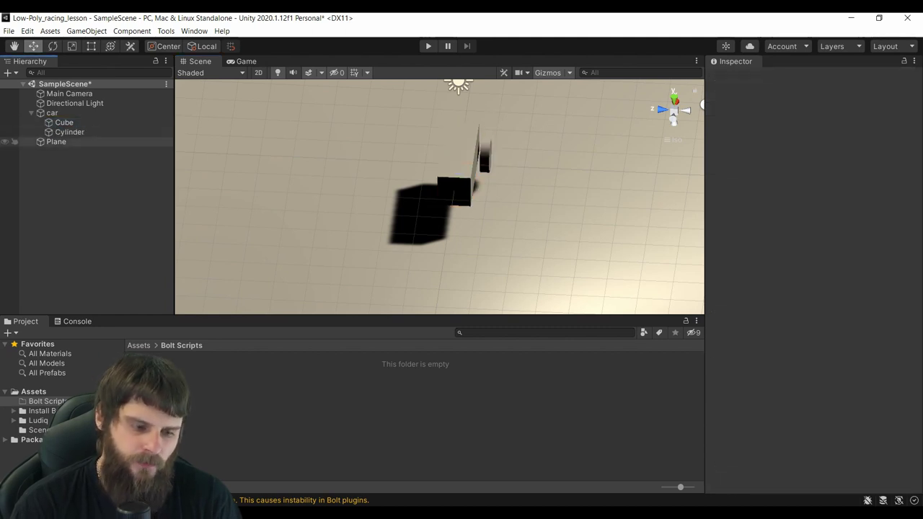
pyautogui.doubleClick(70, 132)
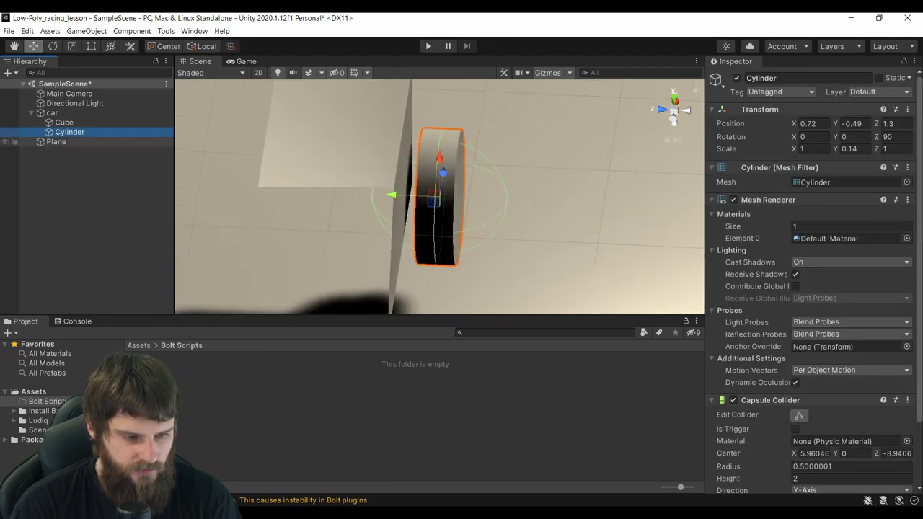
pyautogui.press('F2')
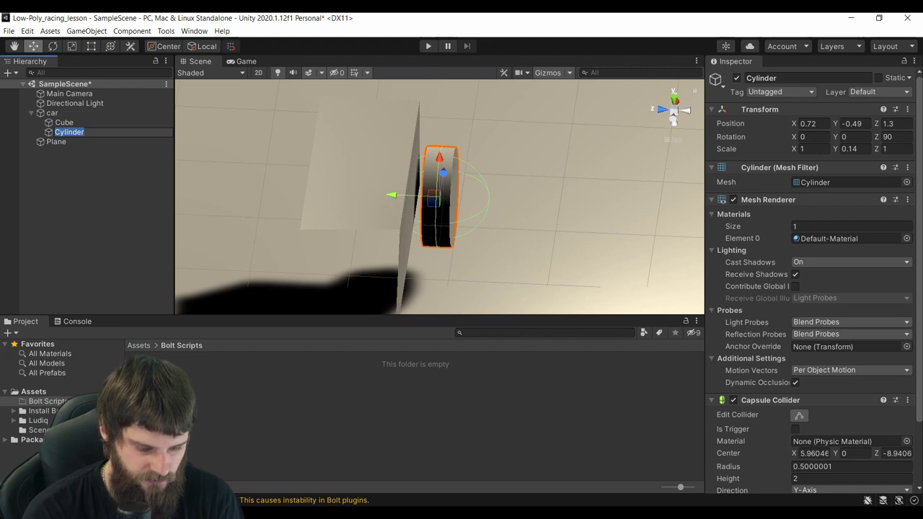
pyautogui.write('RightF')
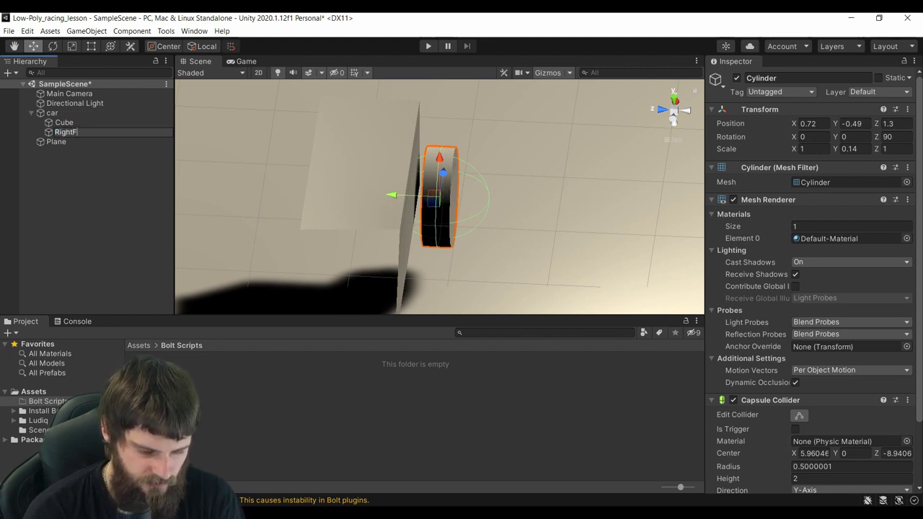
pyautogui.write('rontW')
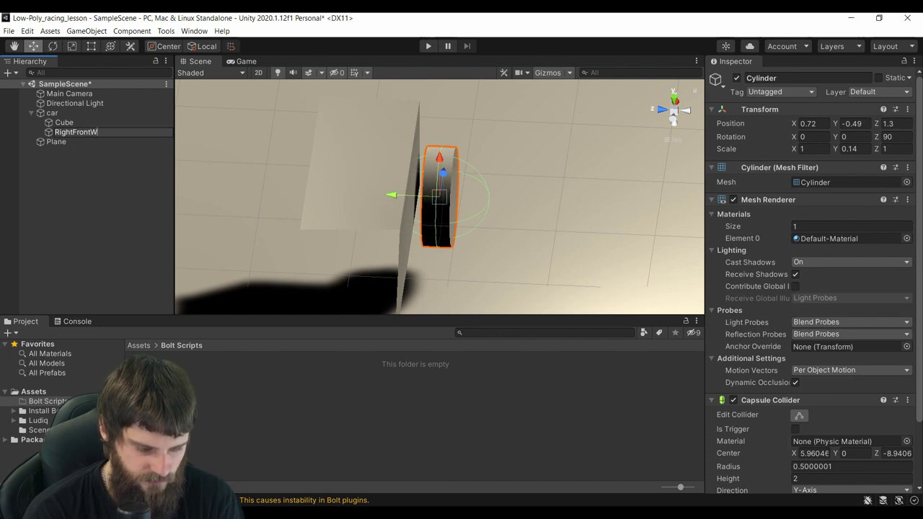
pyautogui.press('Return')
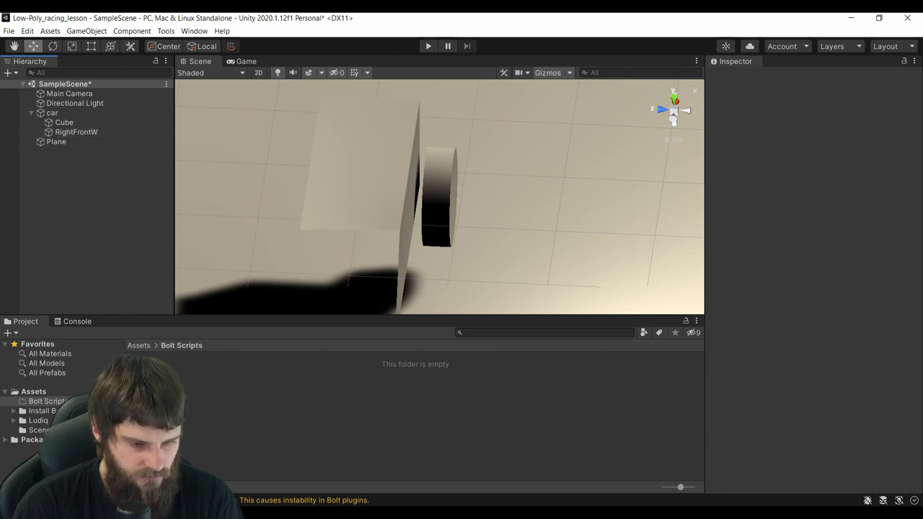
# - Nudge RightFrontW to X 0.665, closer against the car body
pyautogui.click(76, 132)
pyautogui.moveTo(439, 162); pyautogui.dragTo(434, 164)
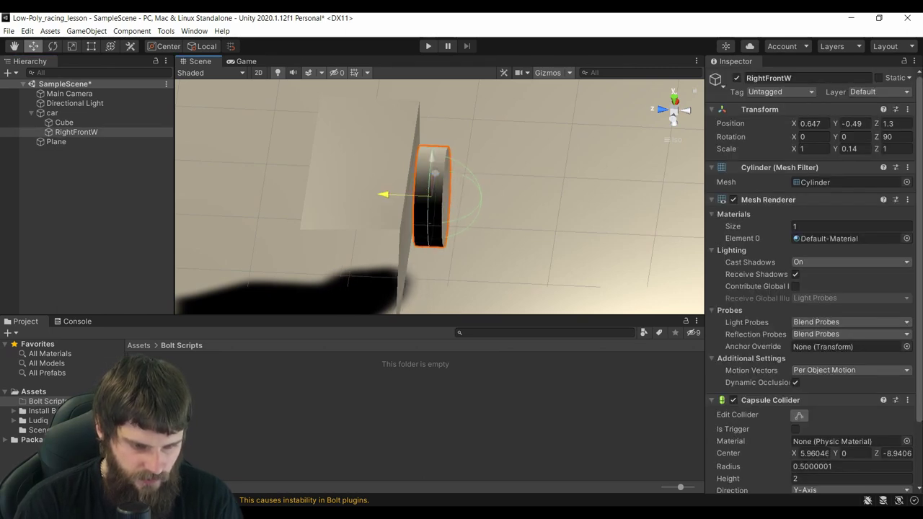
pyautogui.keyDown('alt'); pyautogui.moveTo(505, 216); pyautogui.dragTo(545, 217); pyautogui.keyUp('alt')
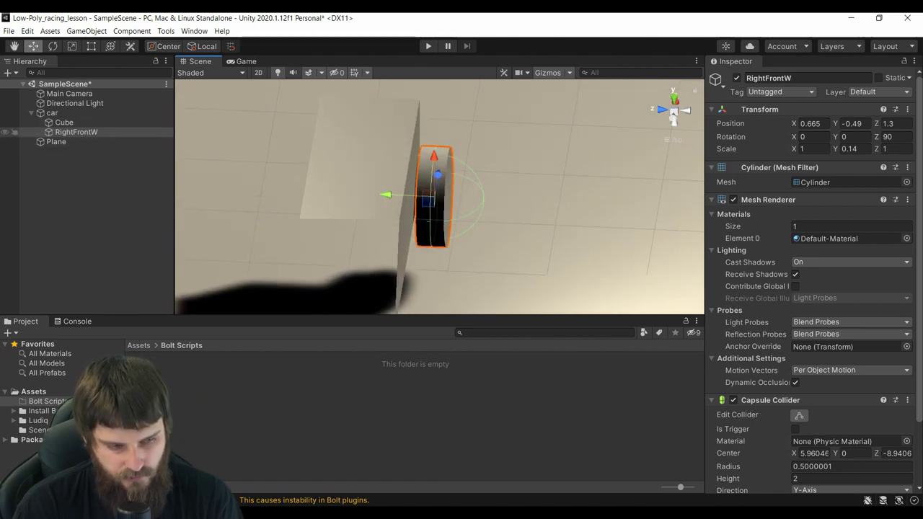
# - Duplicate RightFrontW and move the copy to the car's opposite side at X -0.662
pyautogui.click(76, 132)
pyautogui.rightClick(92, 133)
pyautogui.click(115, 202)
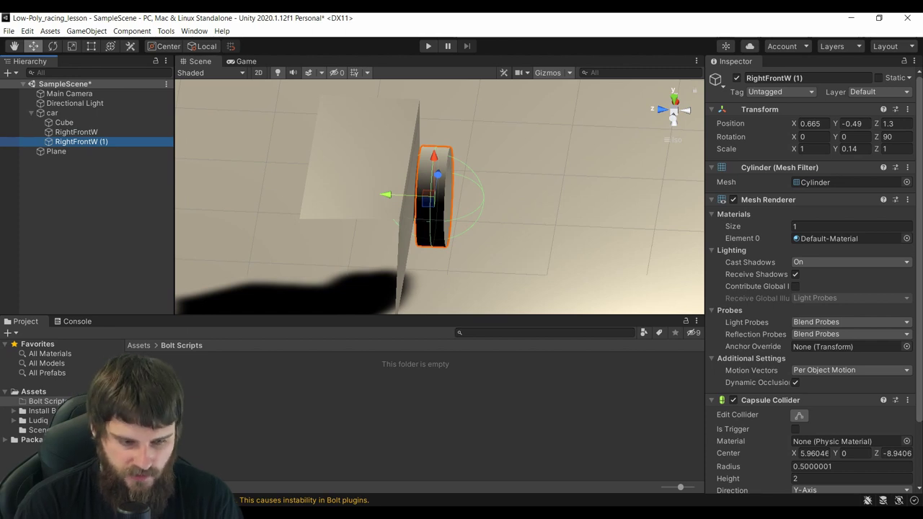
pyautogui.moveTo(534, 217)
pyautogui.keyDown('alt'); pyautogui.mouseDown()
pyautogui.moveTo(505, 210)
pyautogui.moveTo(462, 259)
pyautogui.mouseUp(); pyautogui.keyUp('alt')
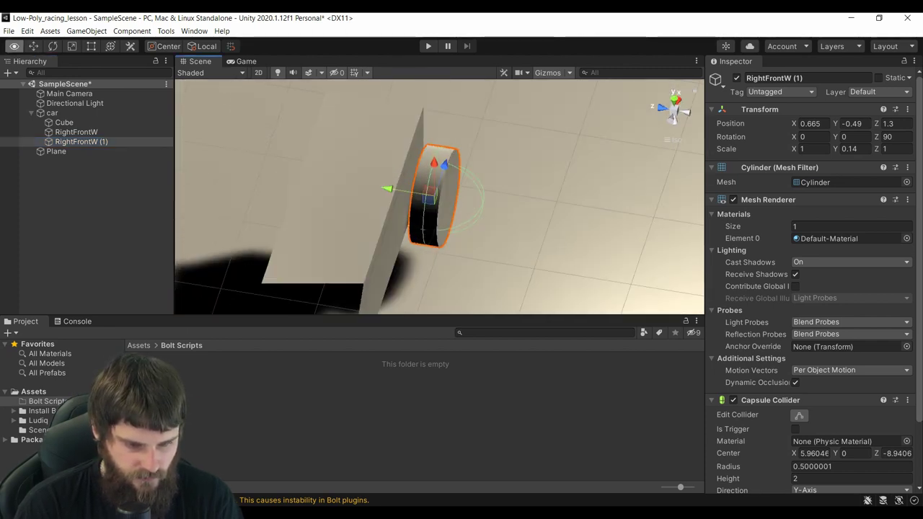
pyautogui.keyDown('alt'); pyautogui.moveTo(462, 260); pyautogui.dragTo(462, 238); pyautogui.keyUp('alt')
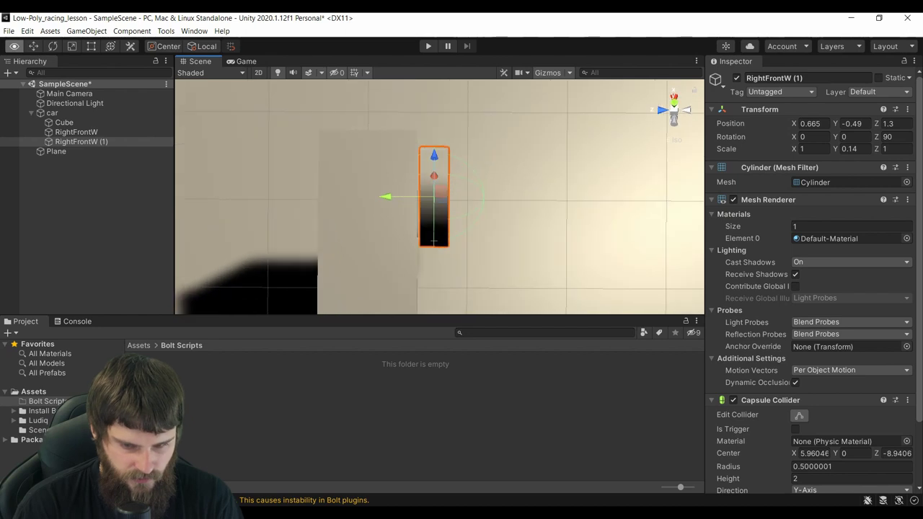
pyautogui.press('w')
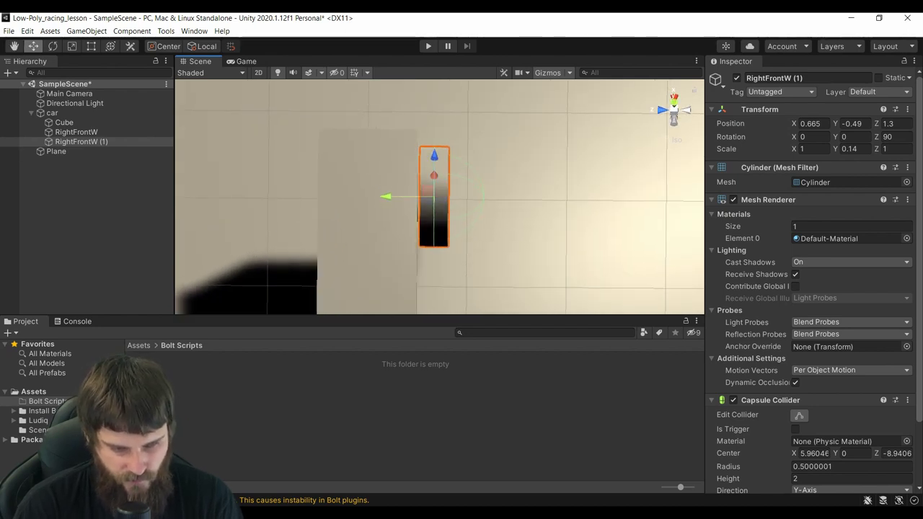
pyautogui.moveTo(393, 196)
pyautogui.mouseDown()
pyautogui.moveTo(259, 195)
pyautogui.moveTo(267, 191)
pyautogui.mouseUp()
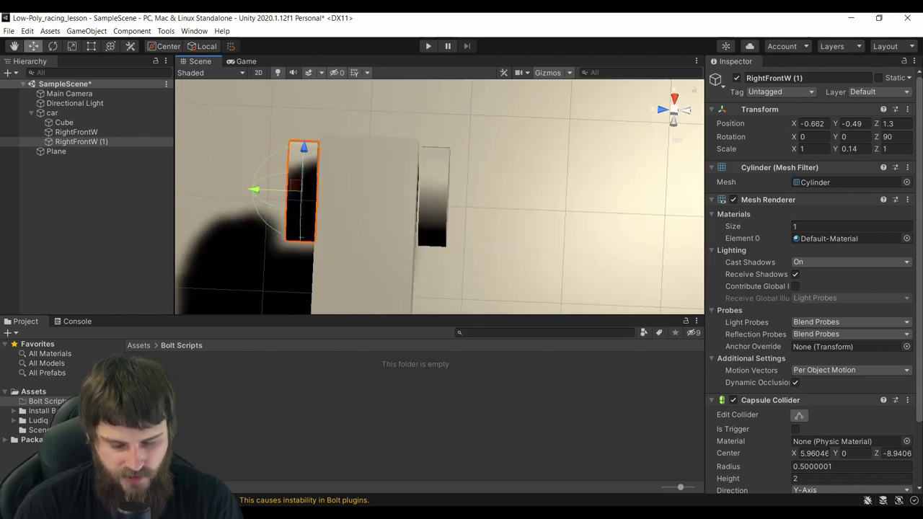
# - Rename the copied wheel to LeftFrontW
pyautogui.click(80, 141)
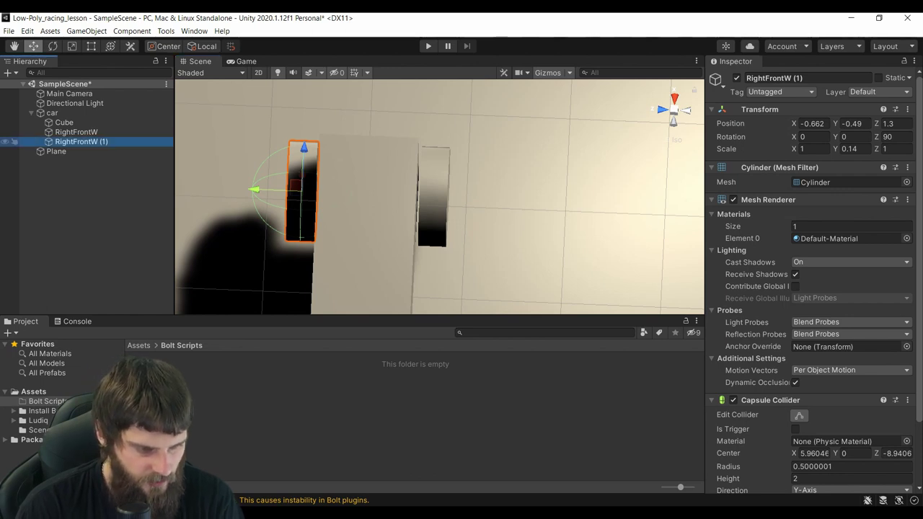
pyautogui.press('F2')
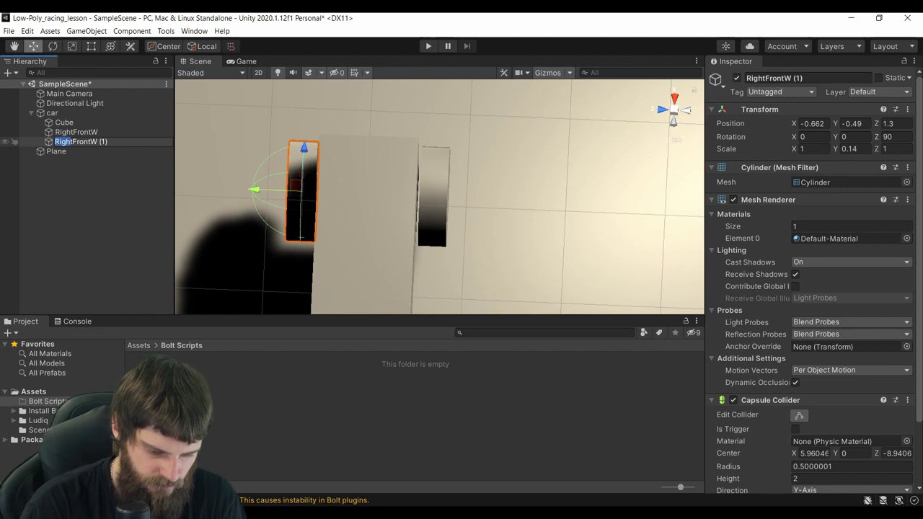
pyautogui.press('BackSpace')
pyautogui.write('LeftFrontW')
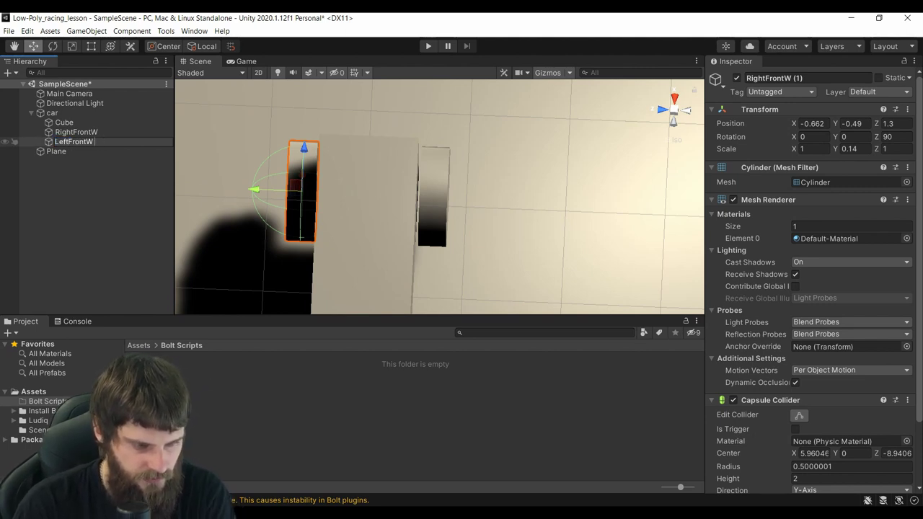
pyautogui.press('Return')
pyautogui.click(76, 132)
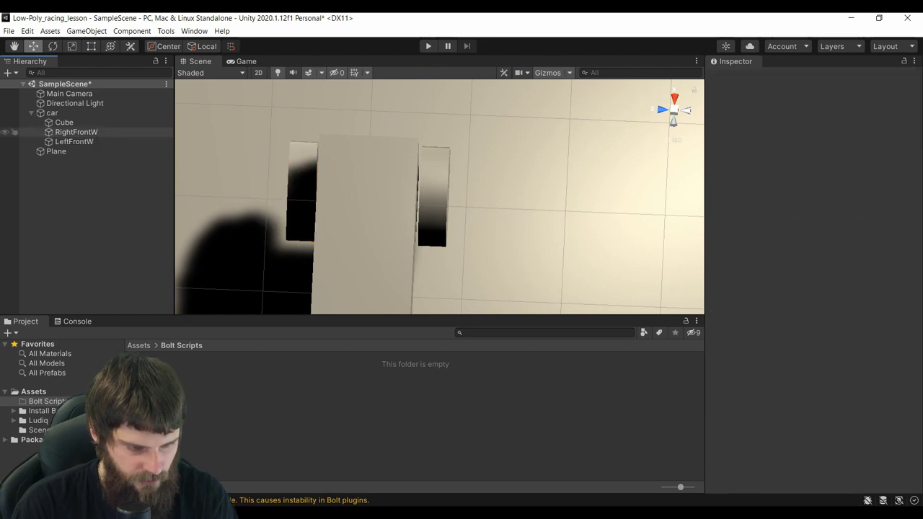
# - Duplicate both front wheels and select the copies RightFrontW (1) and LeftFrontW (1)
pyautogui.keyDown('ctrl'); pyautogui.click(74, 141); pyautogui.keyUp('ctrl')
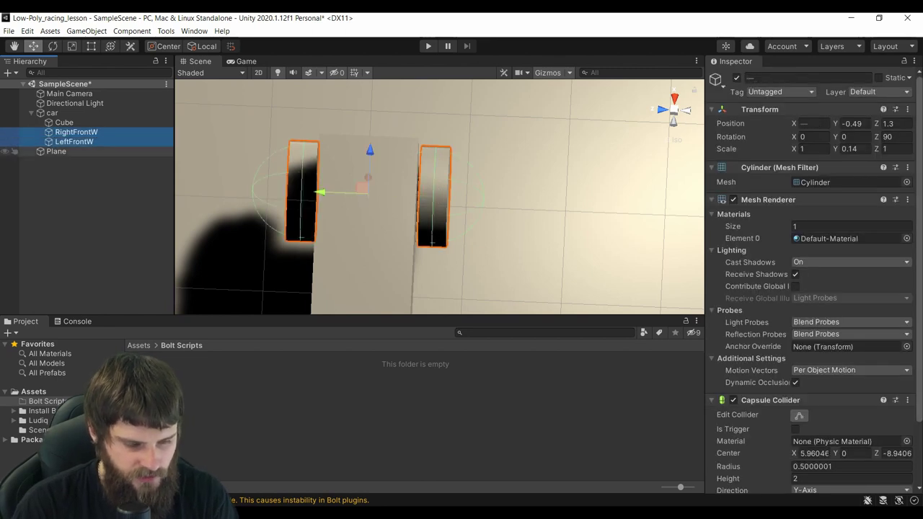
pyautogui.rightClick(85, 137)
pyautogui.click(116, 206)
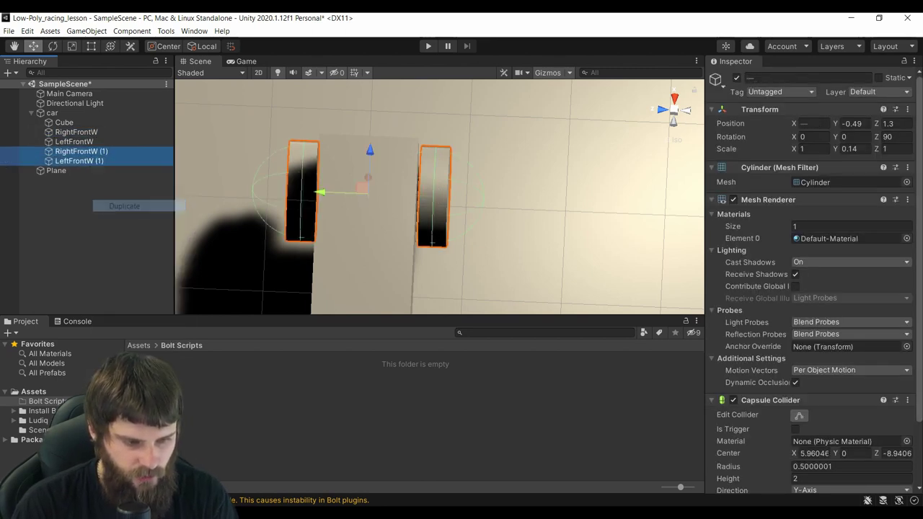
pyautogui.click(81, 151)
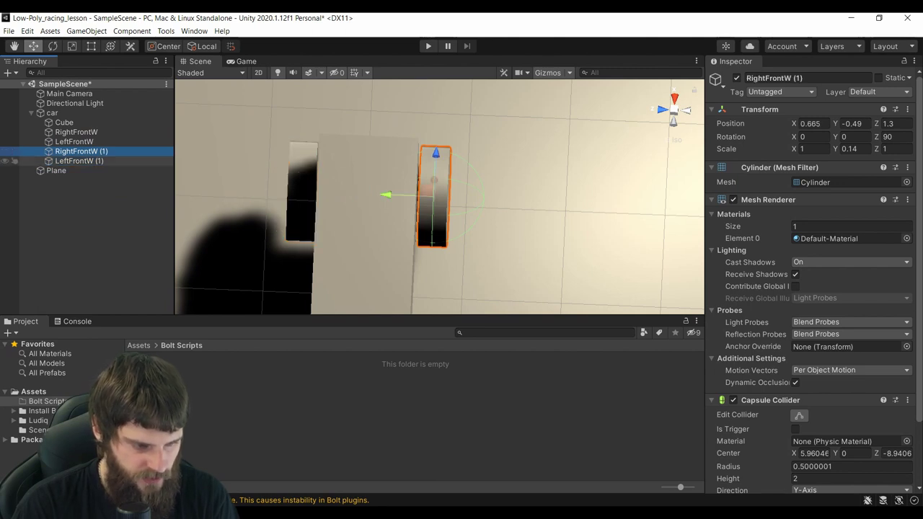
pyautogui.press('F2')
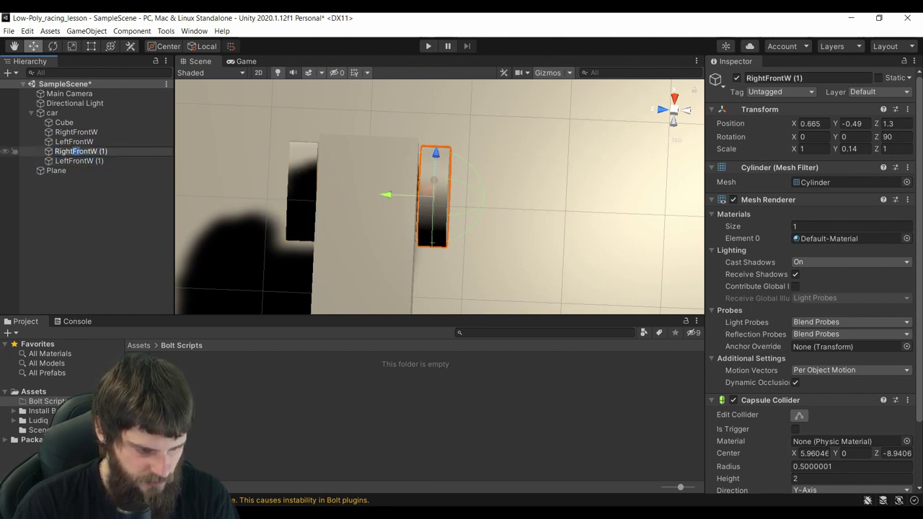
pyautogui.press('Escape')
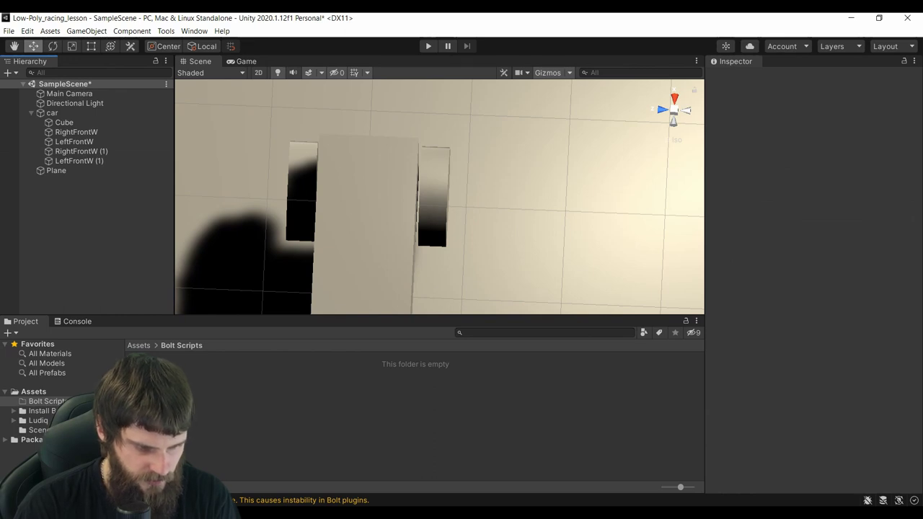
pyautogui.click(75, 141)
pyautogui.keyDown('ctrl'); pyautogui.click(81, 152); pyautogui.keyUp('ctrl')
pyautogui.click(75, 141)
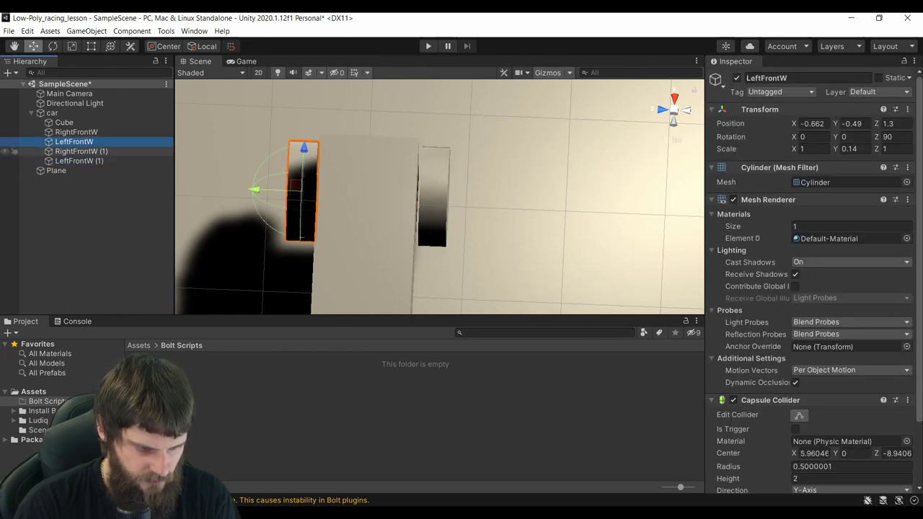
pyautogui.click(81, 151)
pyautogui.keyDown('ctrl'); pyautogui.click(80, 161); pyautogui.keyUp('ctrl')
# - Slide both wheel copies back along Z to -0.858 behind the body
pyautogui.moveTo(433, 217); pyautogui.dragTo(386, 104, button='middle')
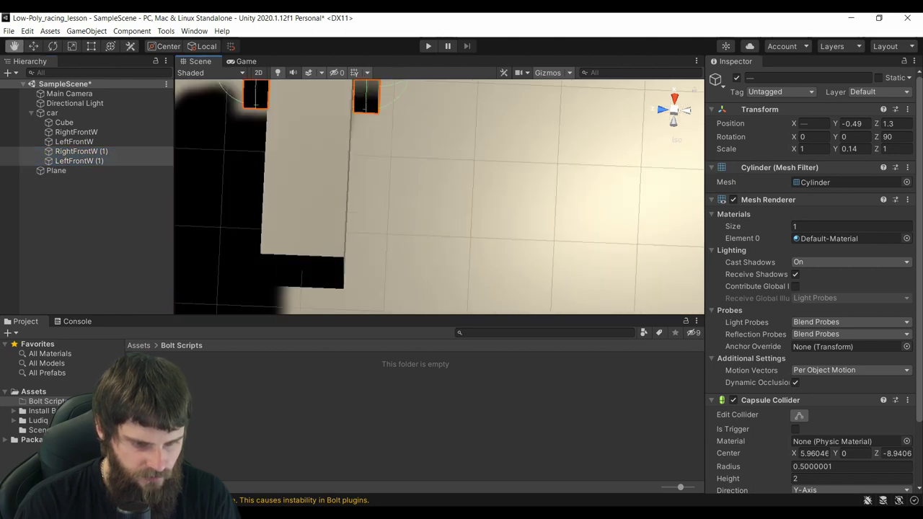
pyautogui.moveTo(346, 159); pyautogui.dragTo(397, 286, button='middle')
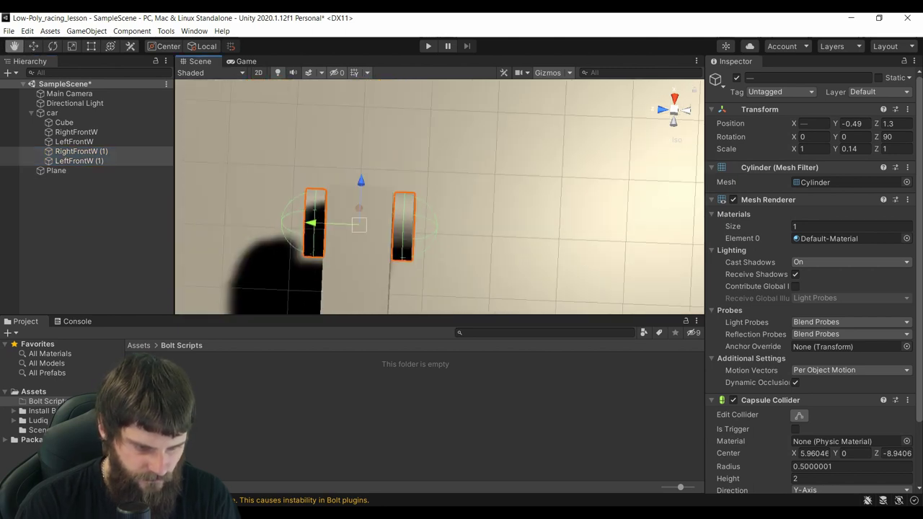
pyautogui.moveTo(361, 184); pyautogui.dragTo(361, 283)
pyautogui.moveTo(361, 289)
pyautogui.mouseDown(button='middle')
pyautogui.moveTo(379, 108)
pyautogui.moveTo(379, 148)
pyautogui.mouseUp(button='middle')
pyautogui.moveTo(376, 126); pyautogui.dragTo(376, 155)
pyautogui.moveTo(403, 87)
pyautogui.mouseDown(button='middle')
pyautogui.moveTo(426, 159)
pyautogui.moveTo(351, 210)
pyautogui.moveTo(391, 125)
pyautogui.mouseUp(button='middle')
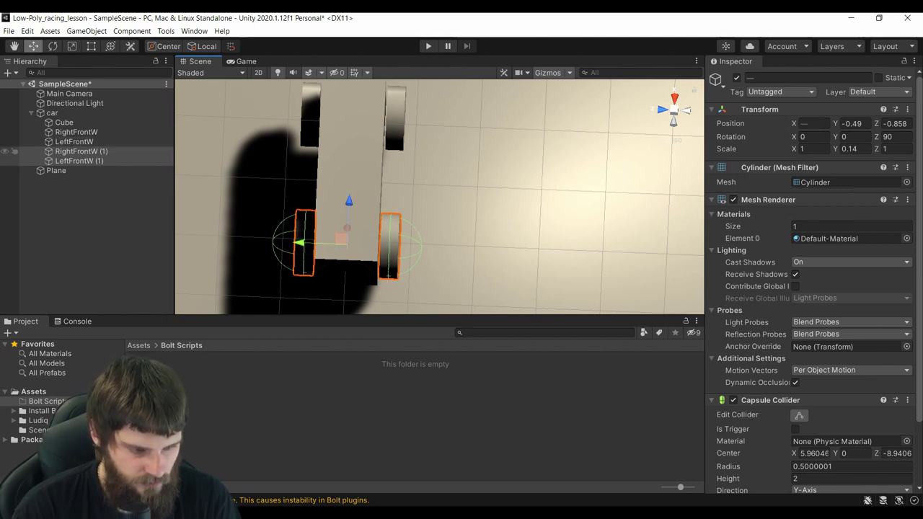
pyautogui.hotkey('ctrl', 'z')
pyautogui.hotkey('ctrl', 'z')
pyautogui.hotkey('ctrl', 'z')
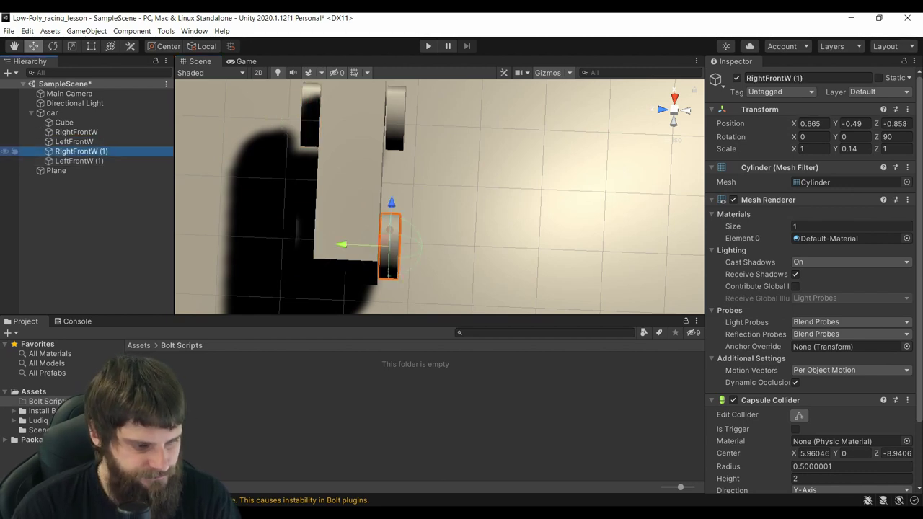
# - Rename RightFrontW (1) to RightBackW and LeftFrontW (1) to LeftBackW
pyautogui.press('F2')
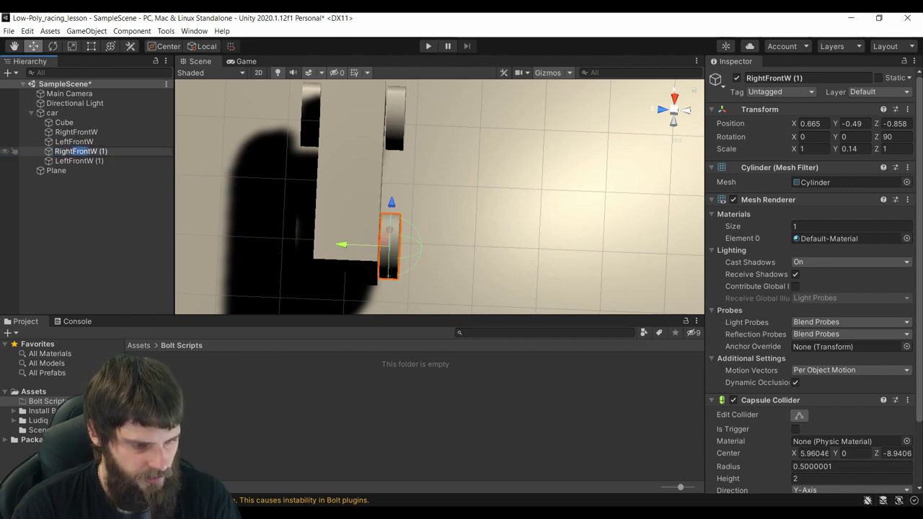
pyautogui.write('Back')
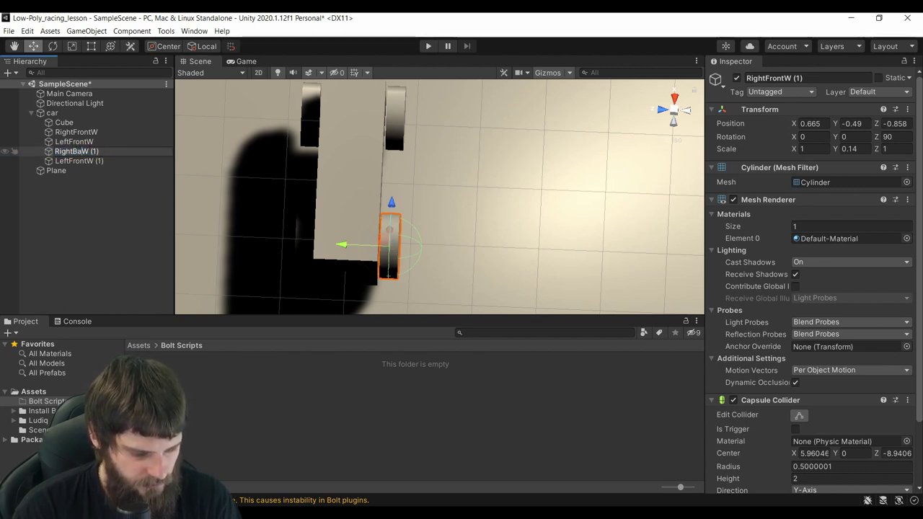
pyautogui.press('Return')
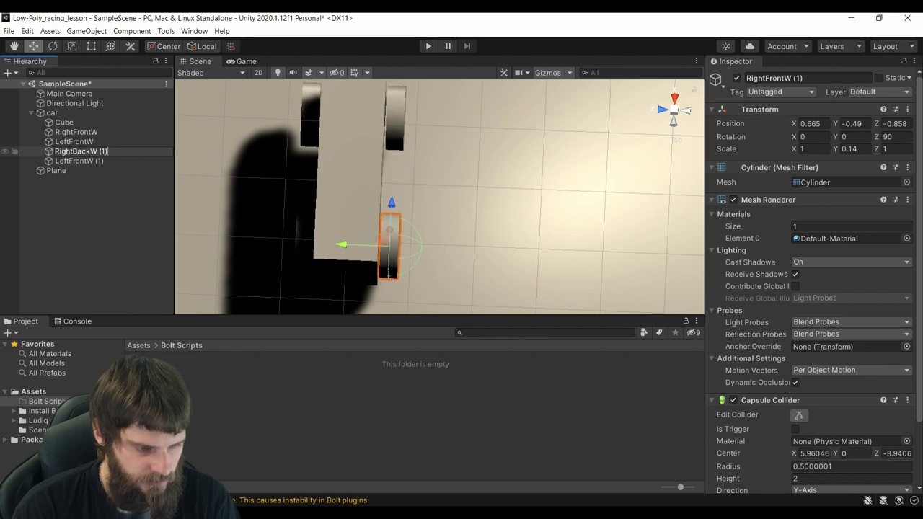
pyautogui.press('Return')
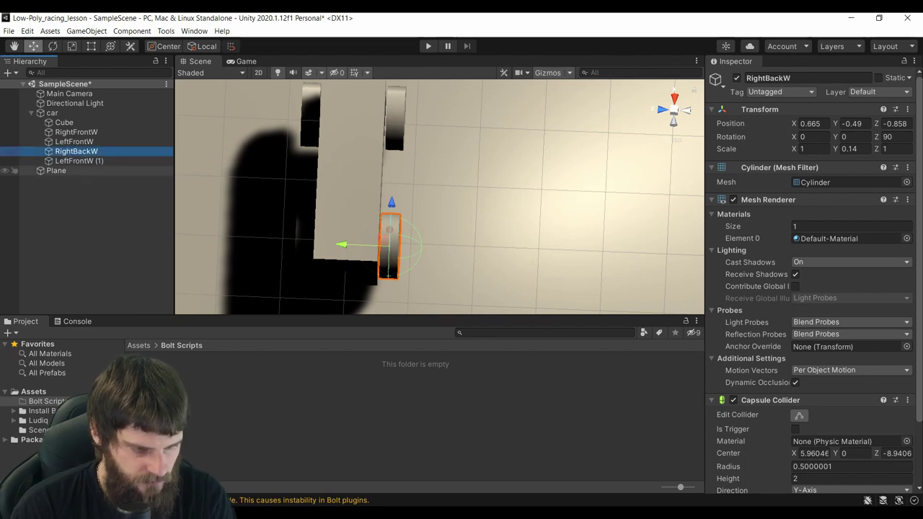
pyautogui.click(79, 161)
pyautogui.press('F2')
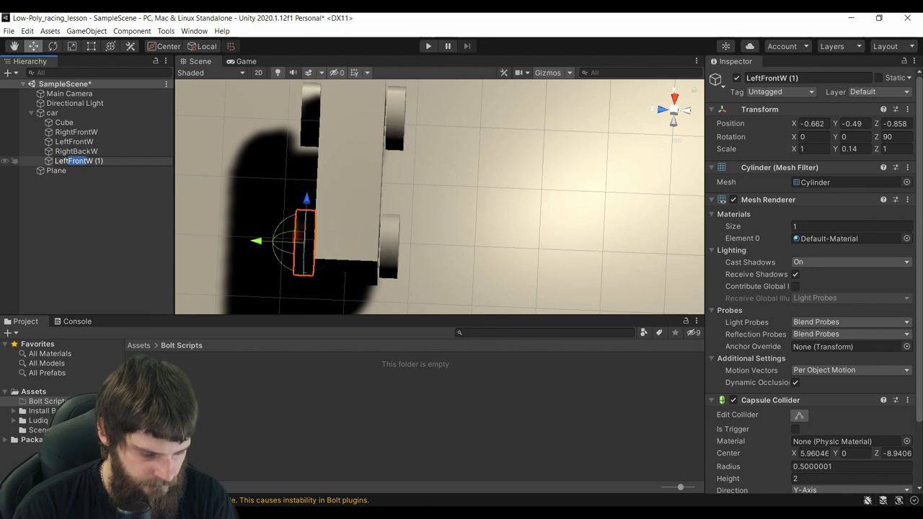
pyautogui.press('BackSpace')
pyautogui.write('LeftBackW')
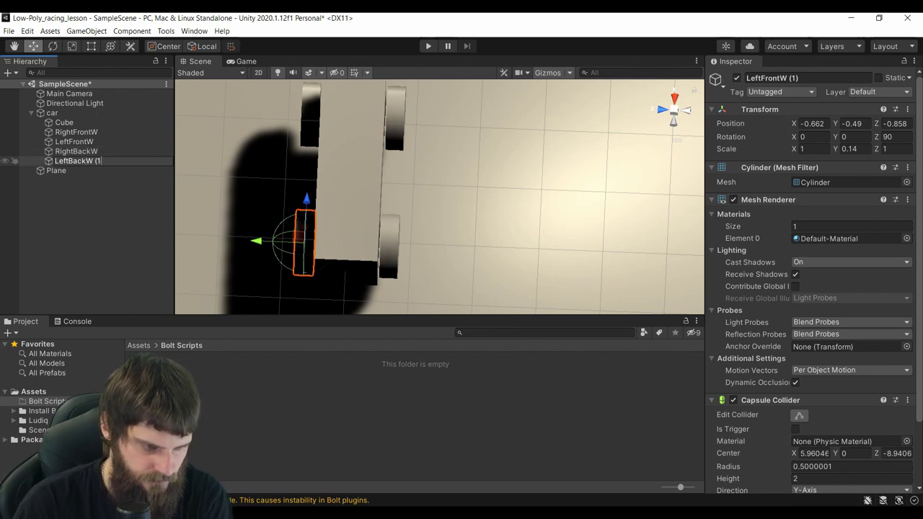
pyautogui.click(87, 238)
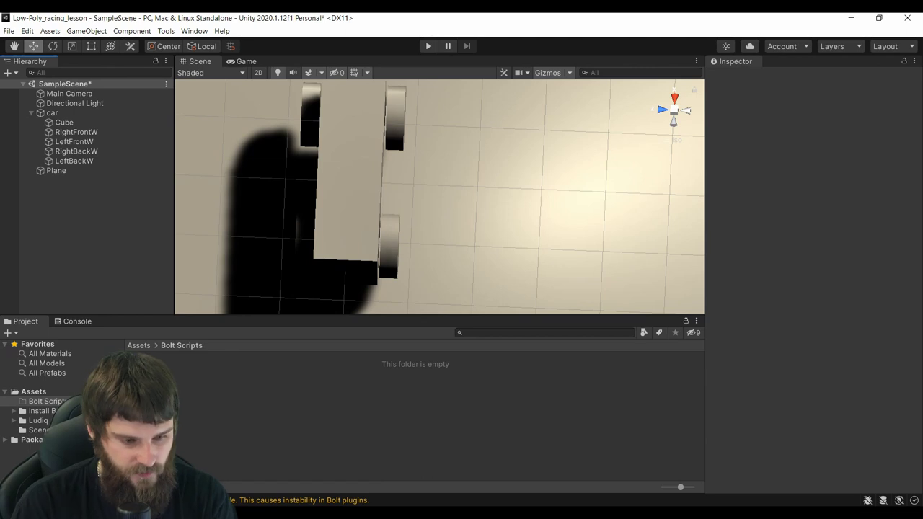
# - Select RightFrontW and scroll its Inspector down to the Capsule Collider
pyautogui.moveTo(440, 238)
pyautogui.mouseDown(button='right')
pyautogui.moveTo(440, 145)
pyautogui.moveTo(440, 217)
pyautogui.mouseUp(button='right')
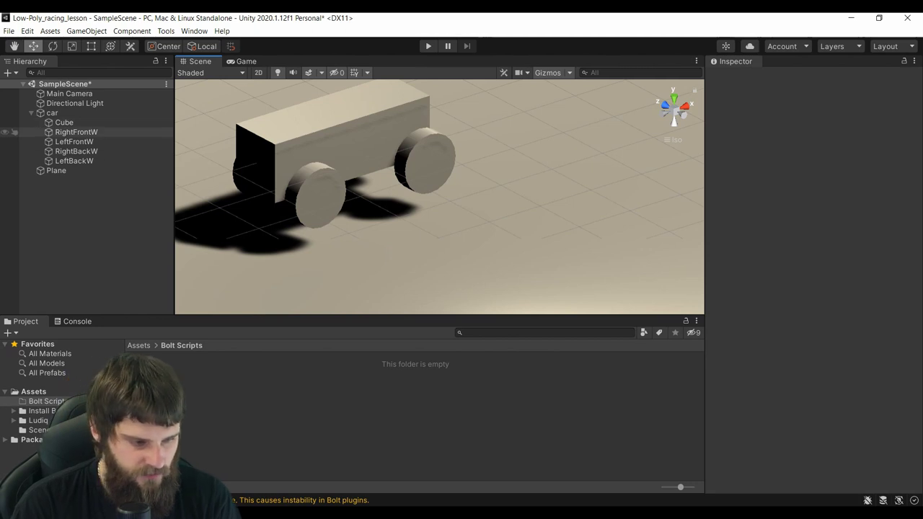
pyautogui.click(76, 132)
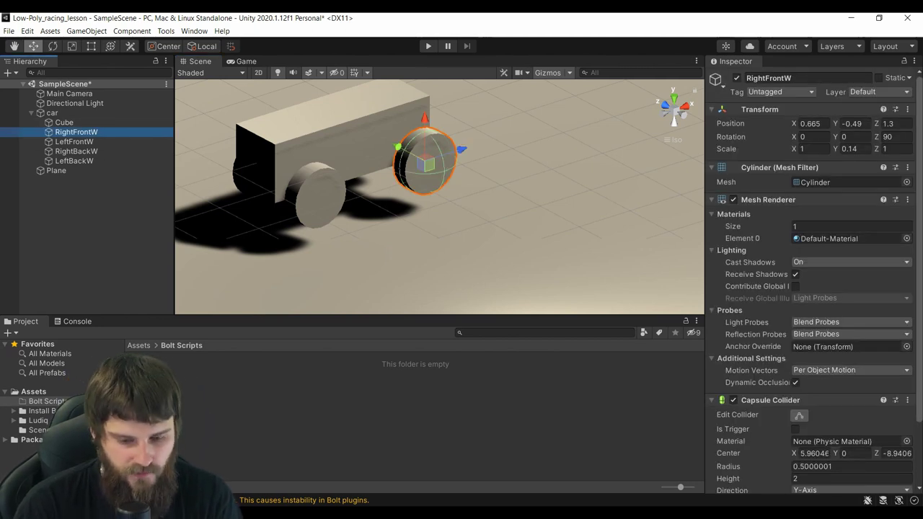
pyautogui.scroll(-3, 811, 288)
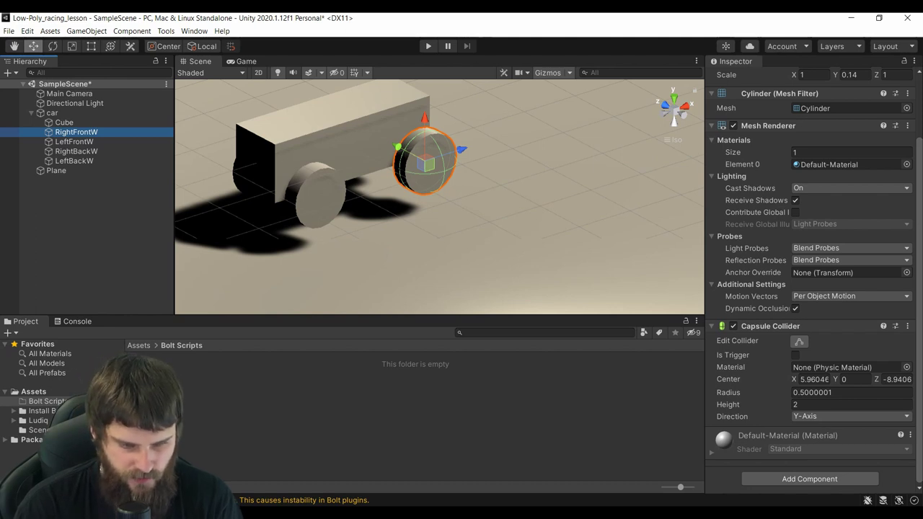
pyautogui.moveTo(440, 194)
pyautogui.keyDown('alt'); pyautogui.mouseDown()
pyautogui.moveTo(375, 202)
pyautogui.moveTo(370, 210)
pyautogui.moveTo(260, 213)
pyautogui.moveTo(260, 238)
pyautogui.mouseUp(); pyautogui.keyUp('alt')
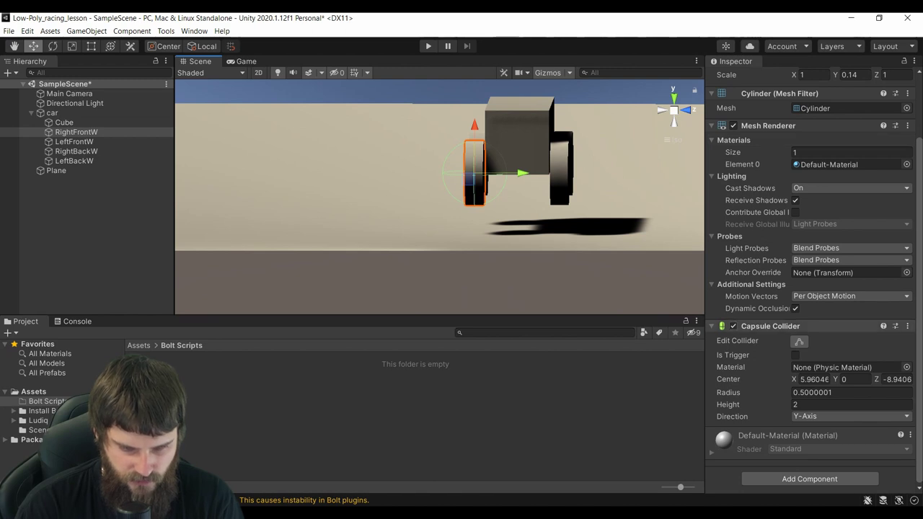
# - Remove the Capsule Collider from RightFrontW and LeftFrontW
pyautogui.click(733, 326)
pyautogui.moveTo(432, 181)
pyautogui.keyDown('alt'); pyautogui.mouseDown()
pyautogui.moveTo(375, 144)
pyautogui.moveTo(404, 115)
pyautogui.moveTo(433, 115)
pyautogui.mouseUp(); pyautogui.keyUp('alt')
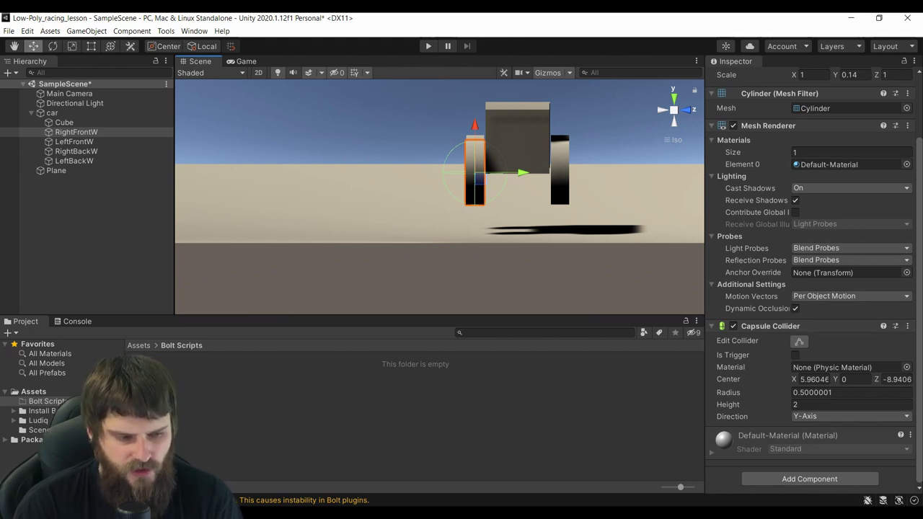
pyautogui.rightClick(793, 329)
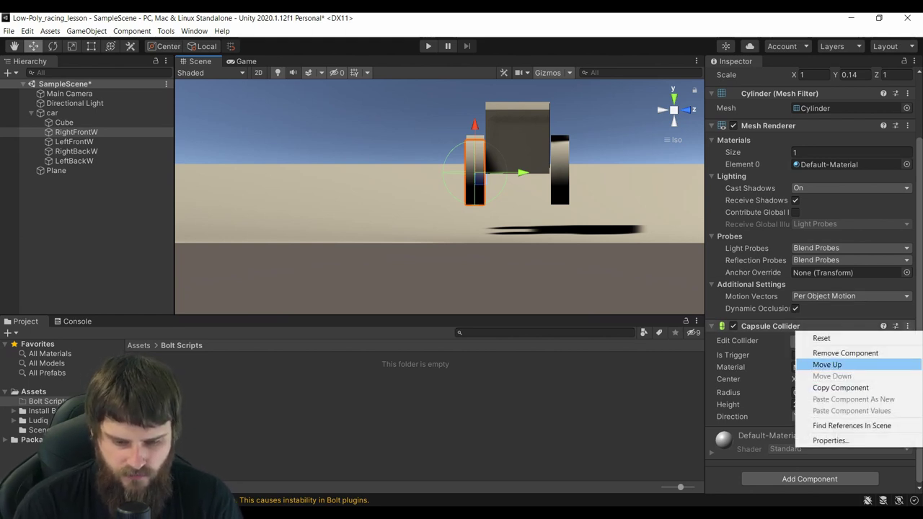
pyautogui.click(815, 352)
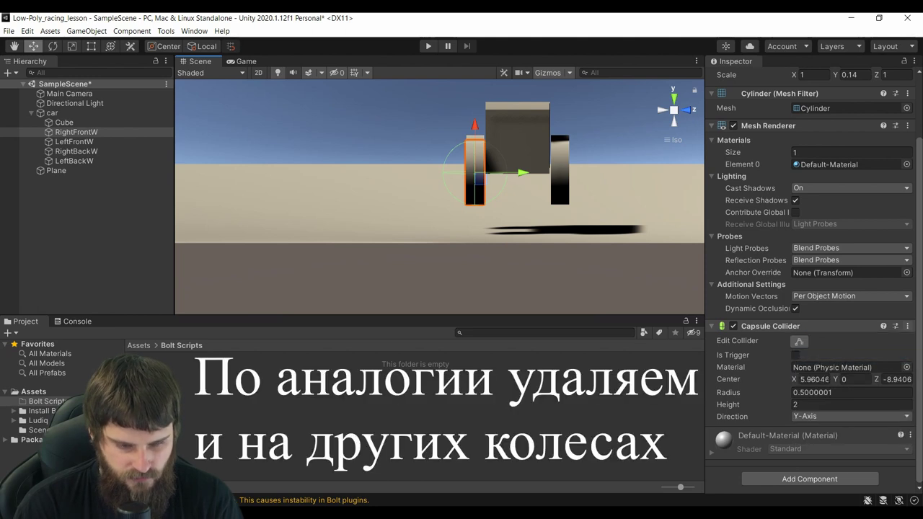
pyautogui.click(74, 141)
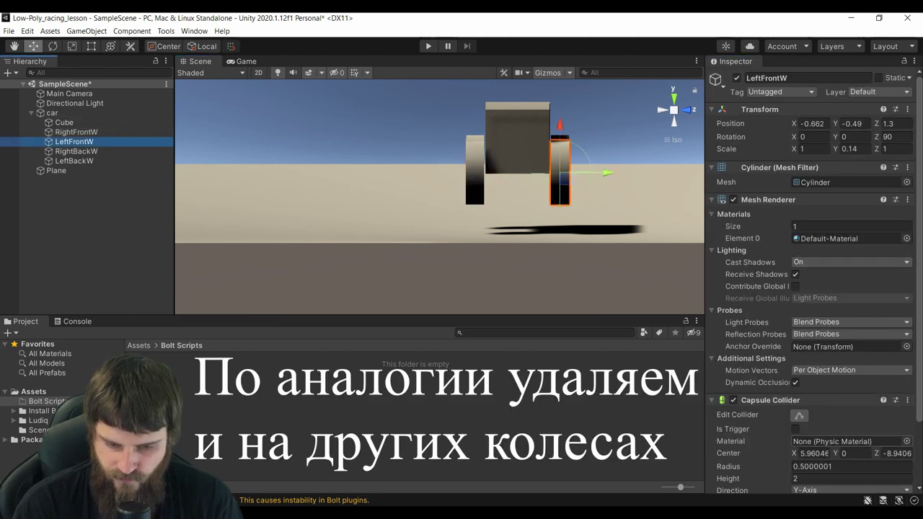
pyautogui.rightClick(793, 401)
pyautogui.click(829, 311)
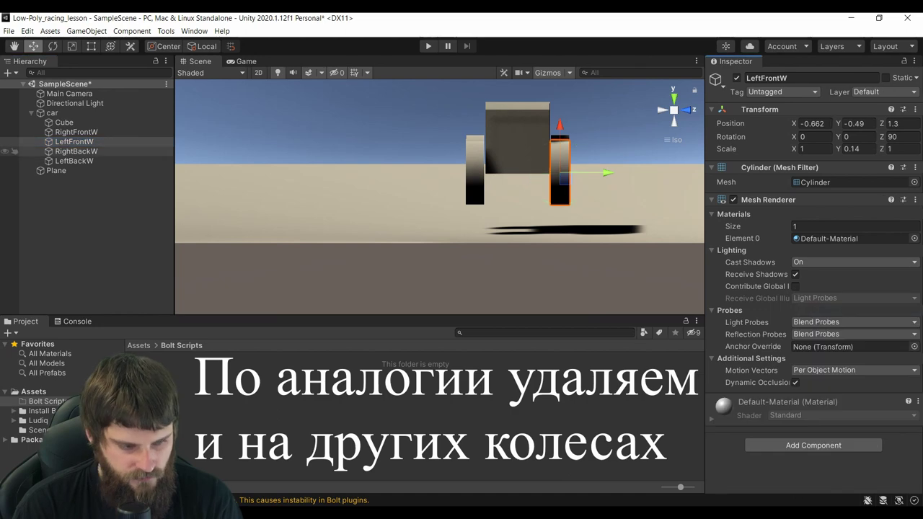
# - Remove the Capsule Collider from RightBackW and LeftBackW
pyautogui.click(76, 151)
pyautogui.rightClick(796, 401)
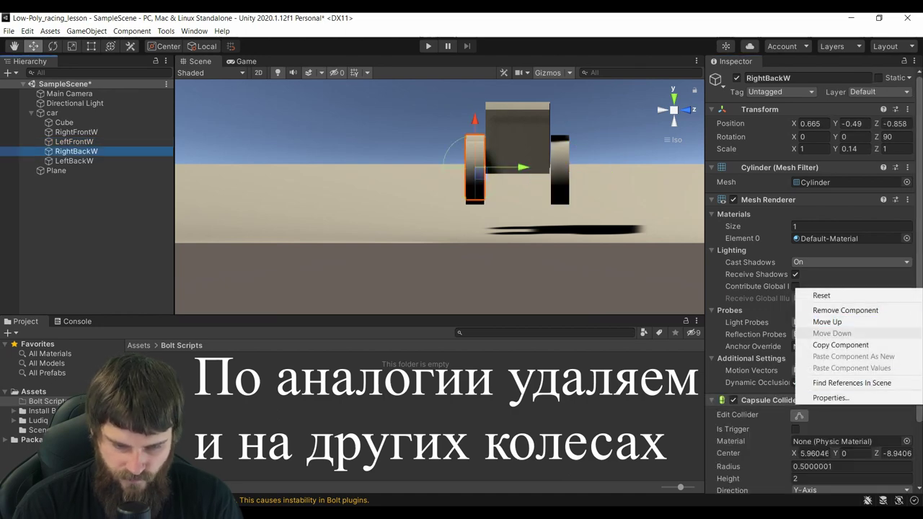
pyautogui.click(837, 310)
pyautogui.click(74, 161)
pyautogui.rightClick(793, 401)
pyautogui.click(841, 310)
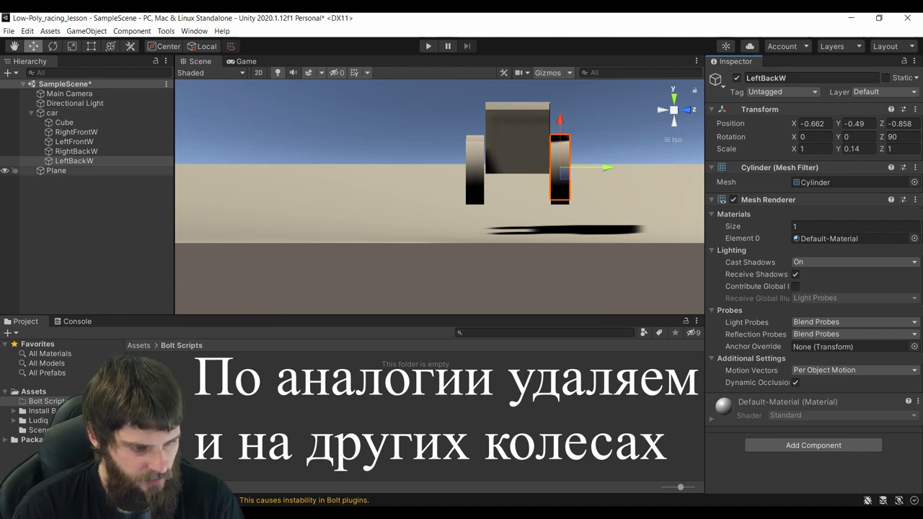
pyautogui.click(87, 216)
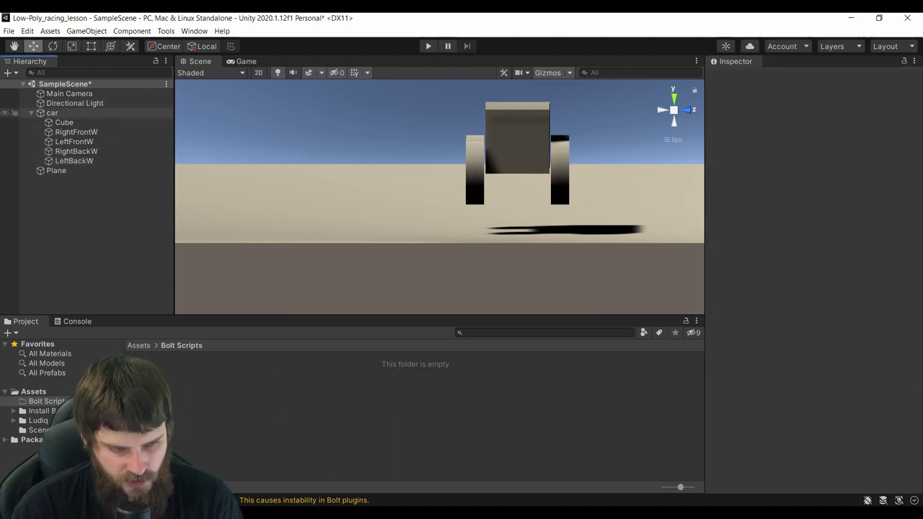
# - Add an empty child under car and group the Cube body and four wheels into it as model
pyautogui.click(63, 113)
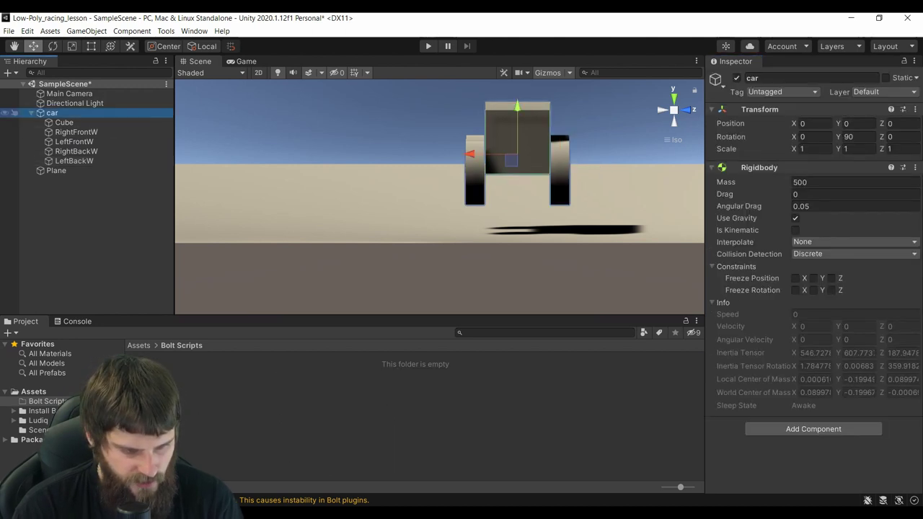
pyautogui.rightClick(64, 113)
pyautogui.click(103, 225)
pyautogui.write('model')
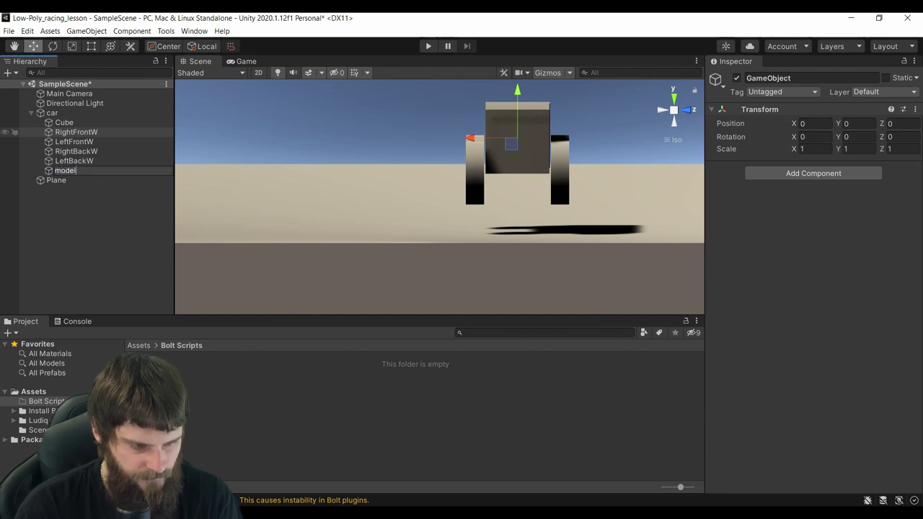
pyautogui.click(65, 123)
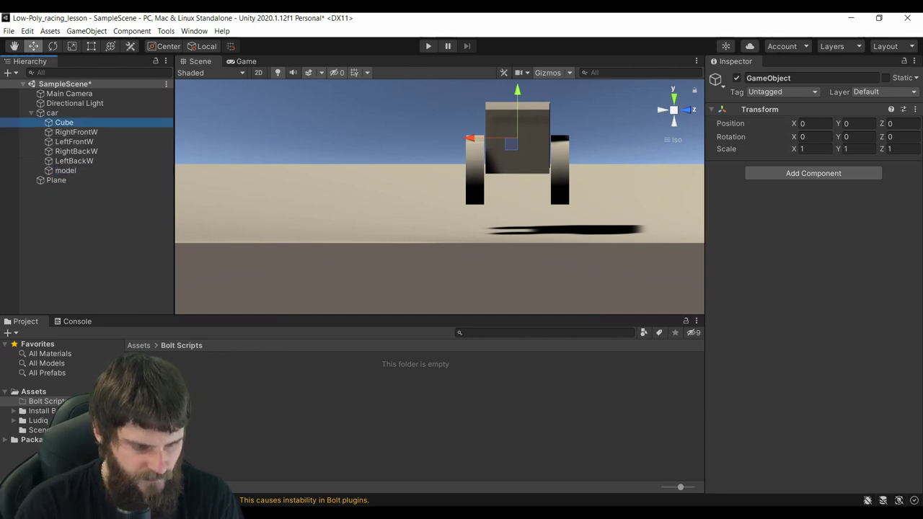
pyautogui.keyDown('shift'); pyautogui.click(74, 161); pyautogui.keyUp('shift')
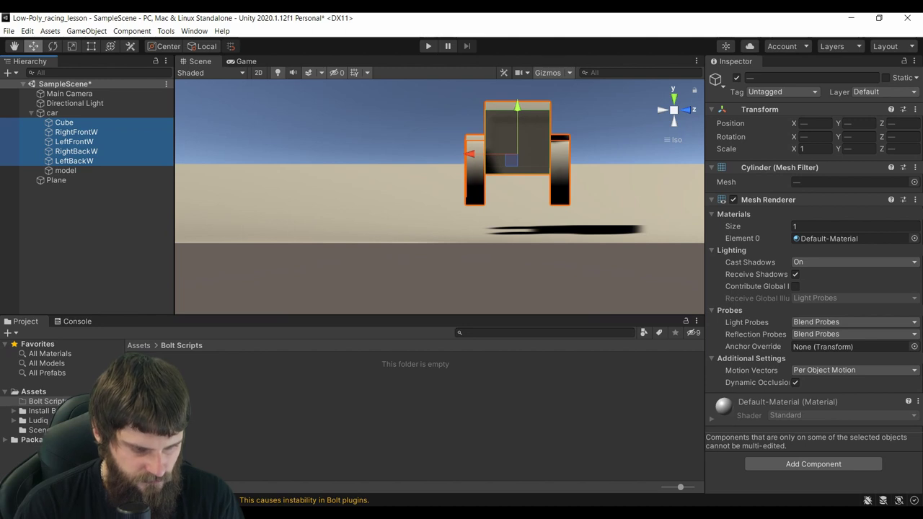
pyautogui.moveTo(74, 161); pyautogui.dragTo(65, 171)
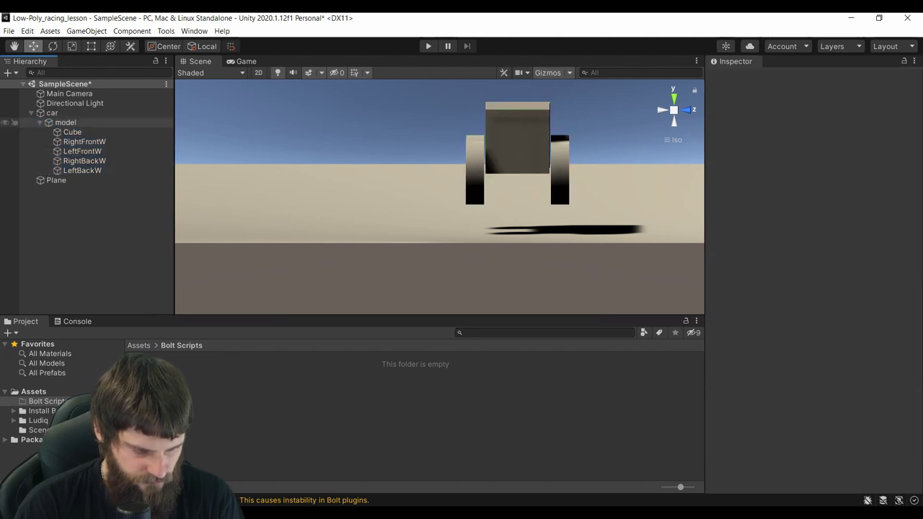
# - Add a second empty child named colliders under car and expand model
pyautogui.rightClick(52, 113)
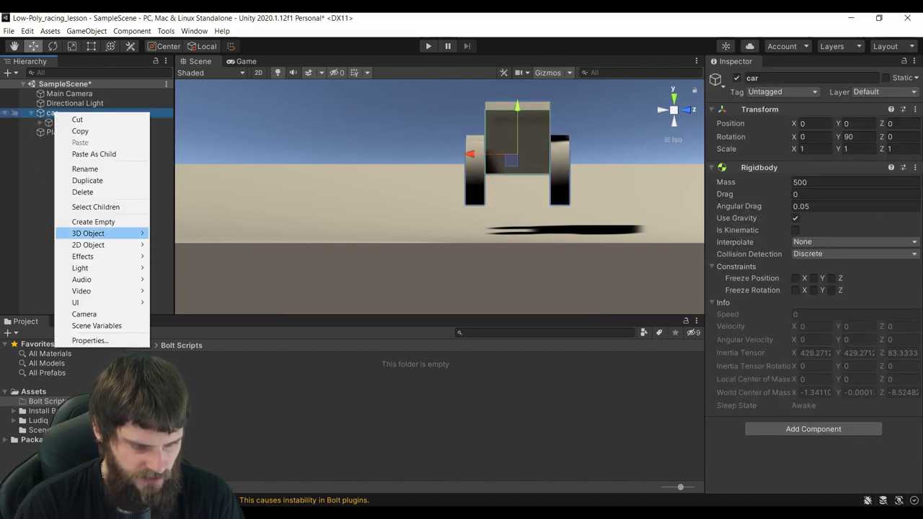
pyautogui.click(94, 222)
pyautogui.write('collider')
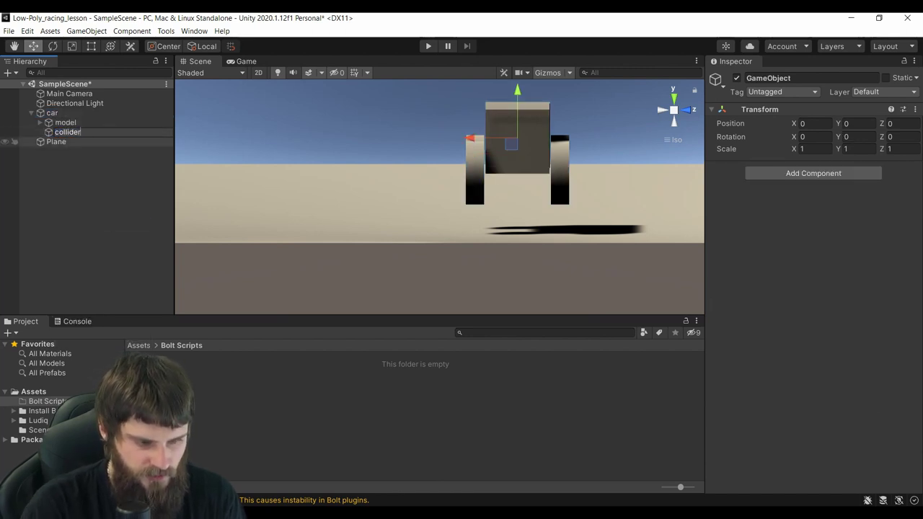
pyautogui.write('s')
pyautogui.click(86, 217)
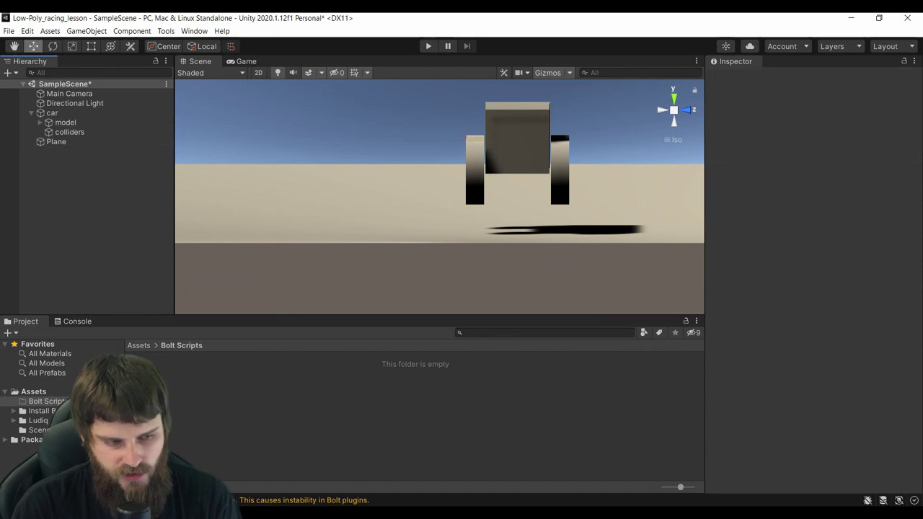
pyautogui.click(56, 142)
pyautogui.click(69, 132)
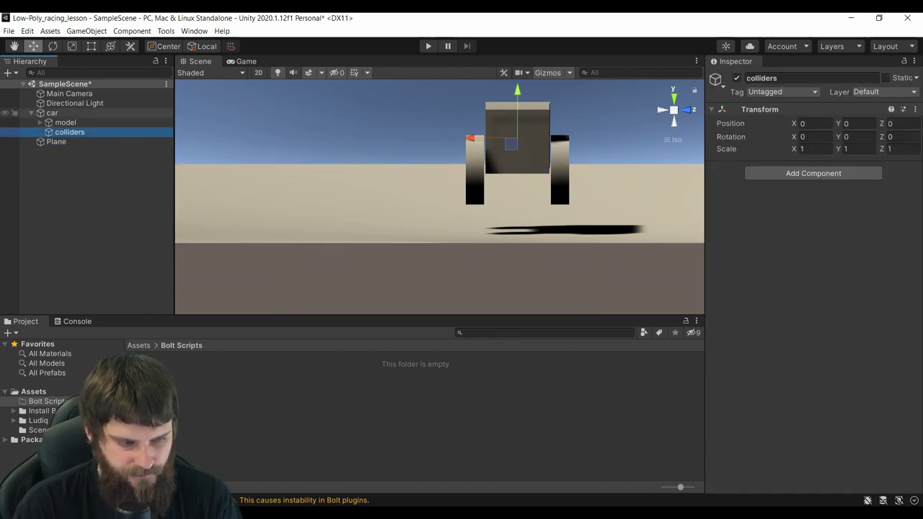
pyautogui.click(40, 122)
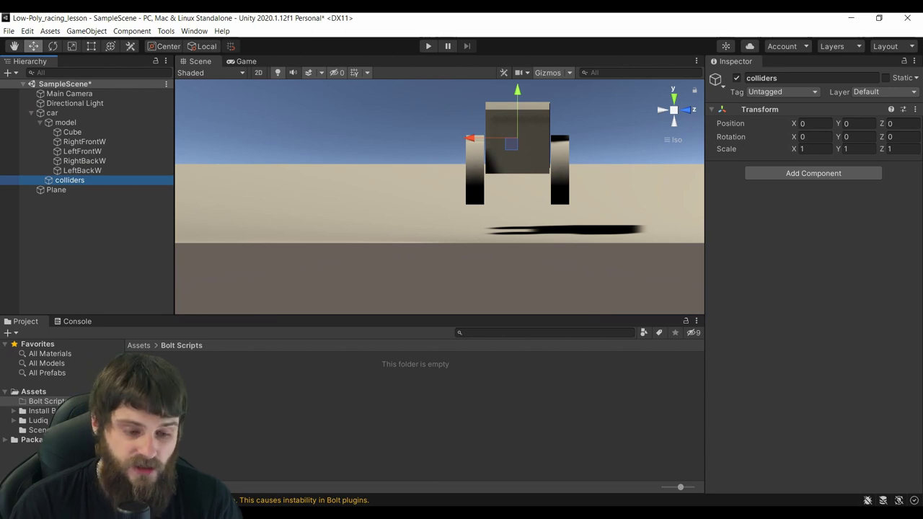
# - Duplicate all four wheels and move the copies under colliders
pyautogui.click(83, 141)
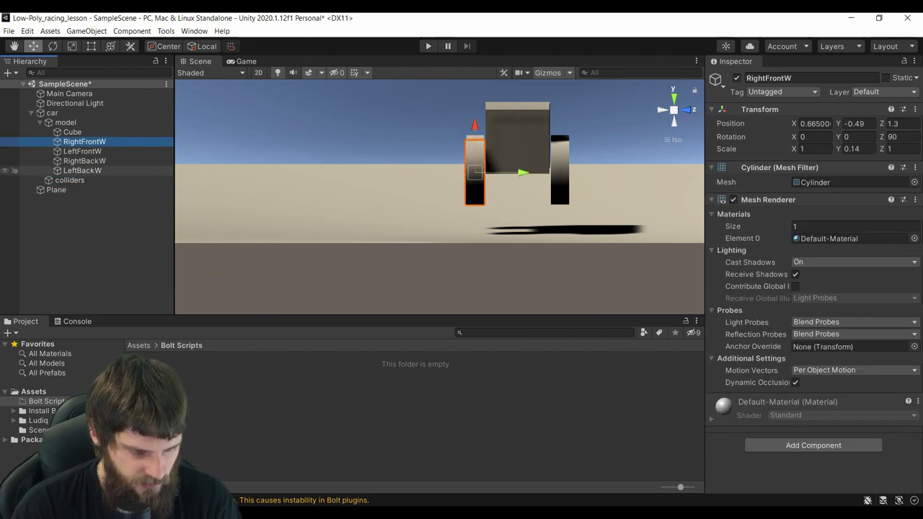
pyautogui.keyDown('shift'); pyautogui.click(81, 171); pyautogui.keyUp('shift')
pyautogui.rightClick(89, 151)
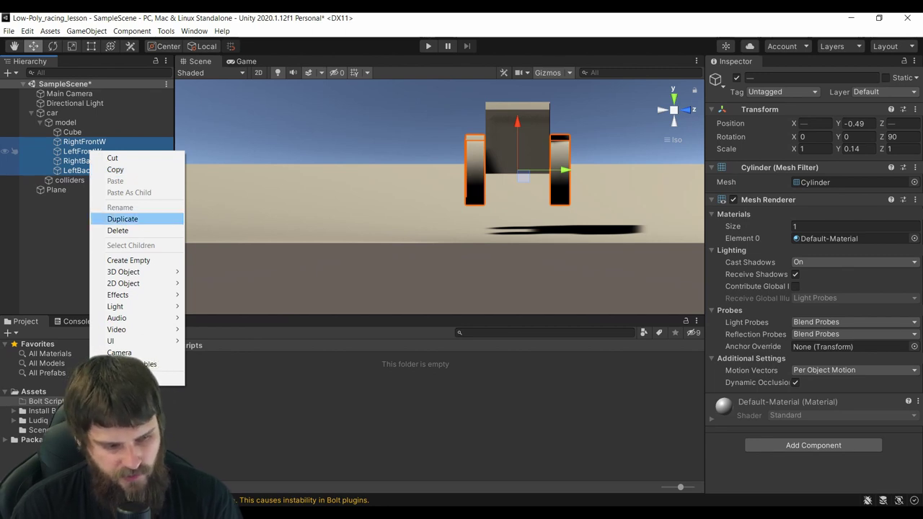
pyautogui.click(123, 219)
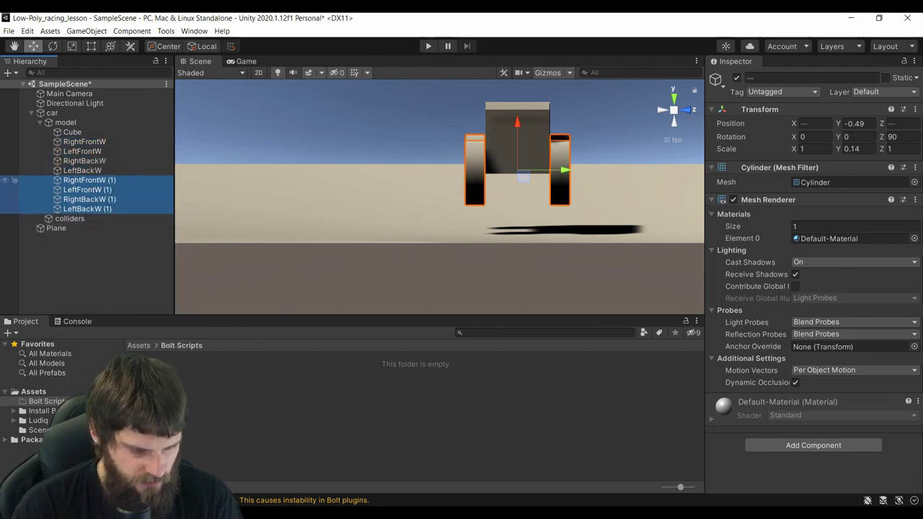
pyautogui.moveTo(87, 179); pyautogui.dragTo(70, 218)
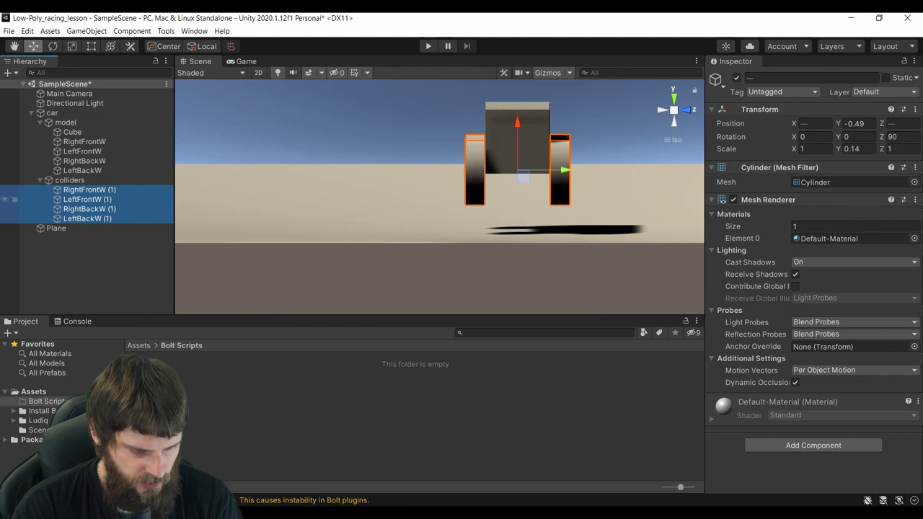
# - Strip the ' (1)' suffix from the four wheel copies' names
pyautogui.click(86, 189)
pyautogui.press('F2')
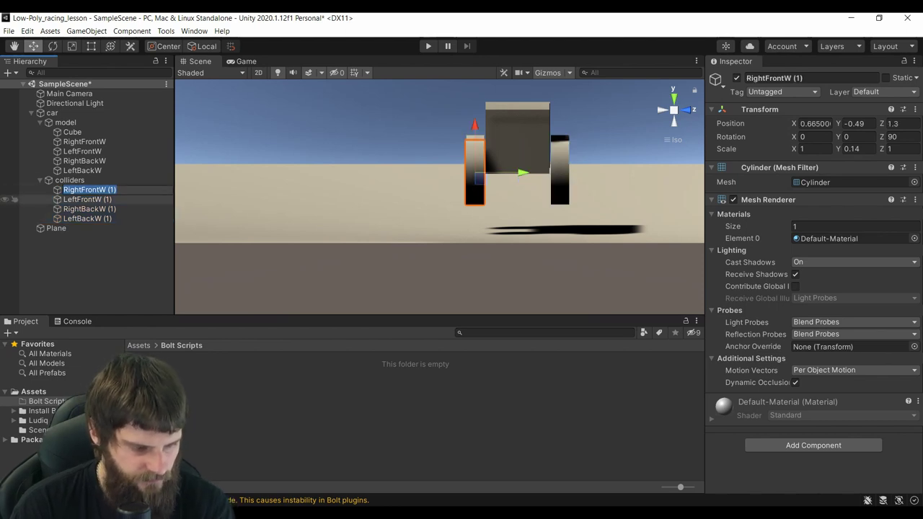
pyautogui.press('End')
pyautogui.press('BackSpace')
pyautogui.press('BackSpace')
pyautogui.press('BackSpace')
pyautogui.click(86, 199)
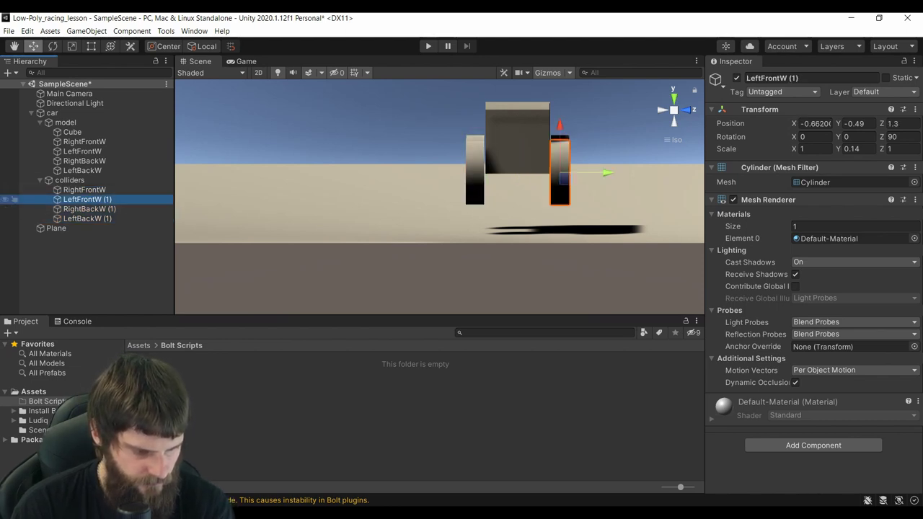
pyautogui.press('F2')
pyautogui.press('End')
pyautogui.press('BackSpace')
pyautogui.press('BackSpace')
pyautogui.press('BackSpace')
pyautogui.press('Return')
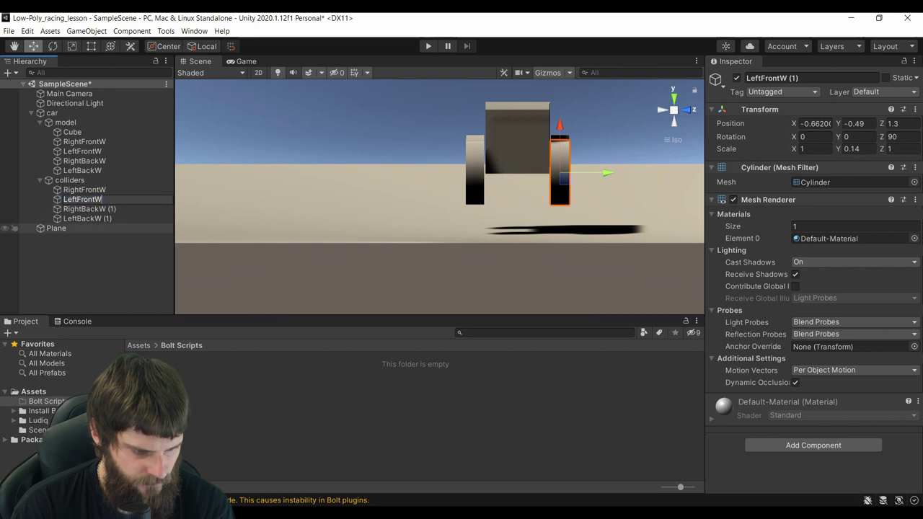
pyautogui.press('Down')
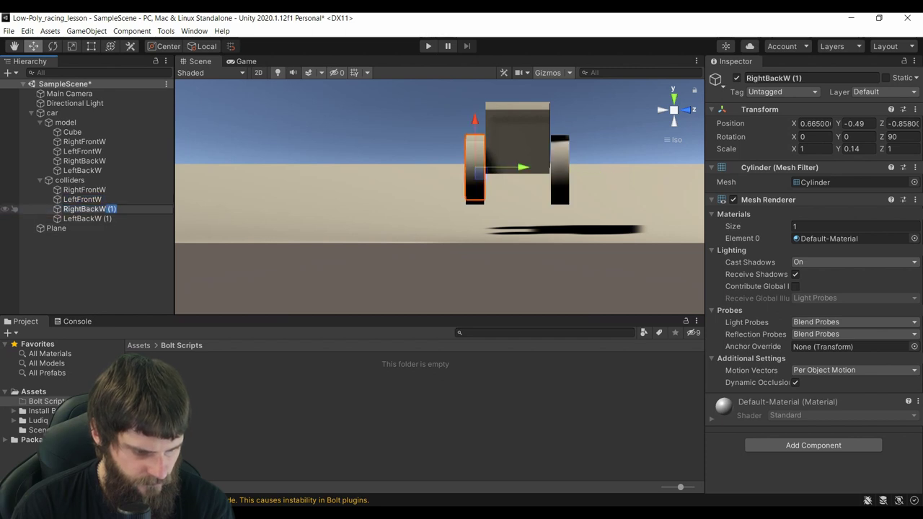
pyautogui.press('Return')
pyautogui.press('Down')
pyautogui.press('F2')
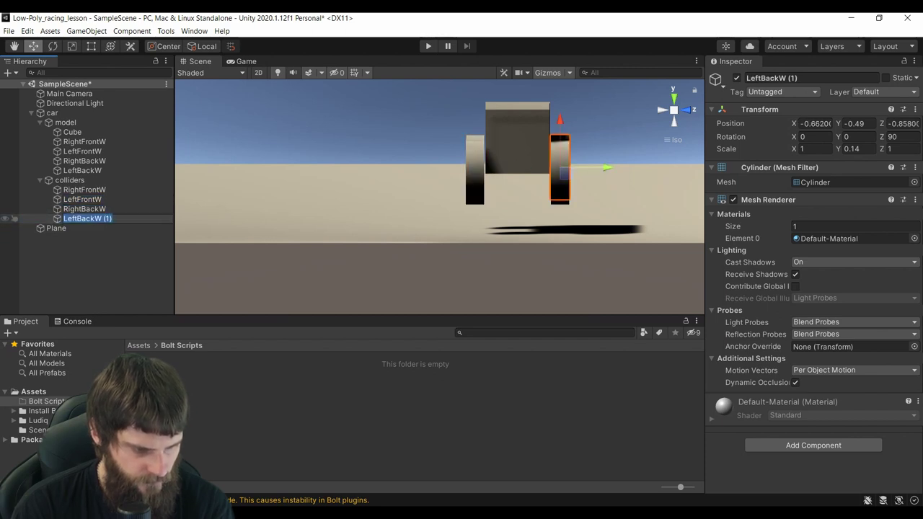
pyautogui.press('BackSpace')
pyautogui.press('Return')
pyautogui.click(85, 190)
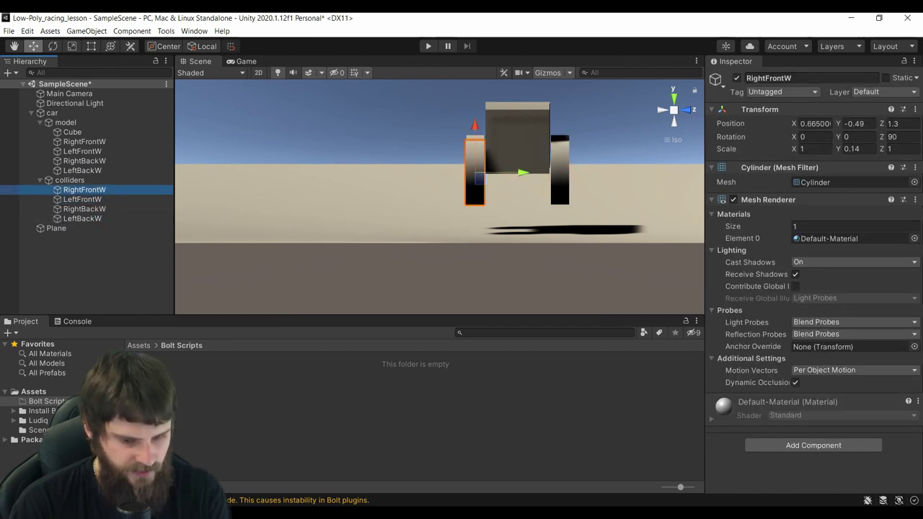
# - Add a Physics > Wheel Collider component to RightFrontW under colliders
pyautogui.click(814, 445)
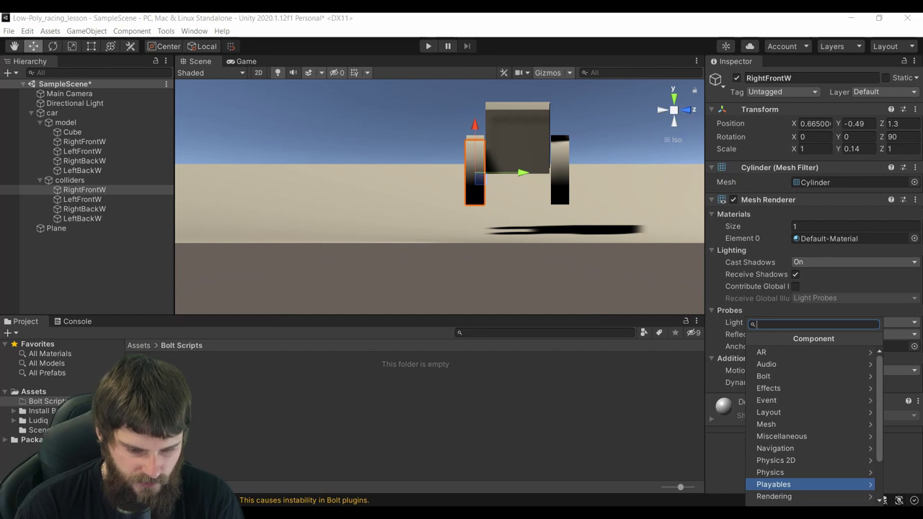
pyautogui.click(771, 472)
pyautogui.scroll(-1, 811, 473)
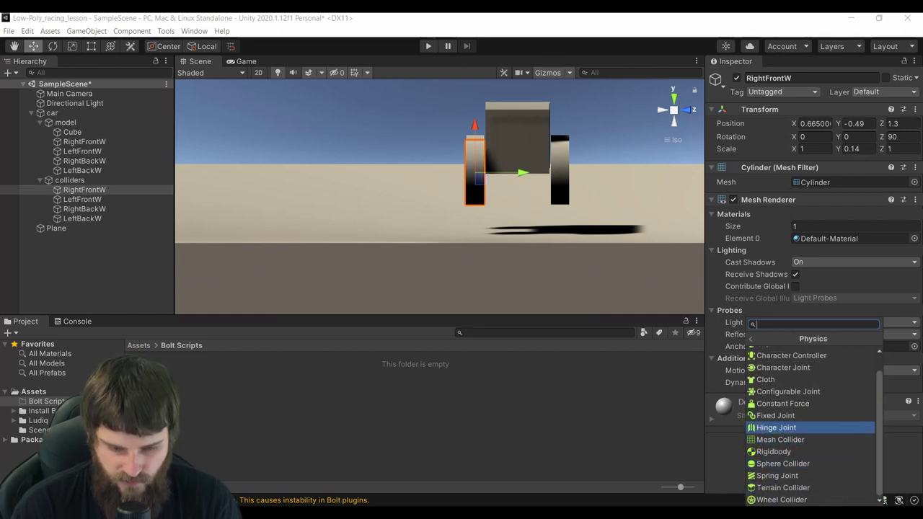
pyautogui.scroll(1, 812, 433)
pyautogui.scroll(-1, 812, 433)
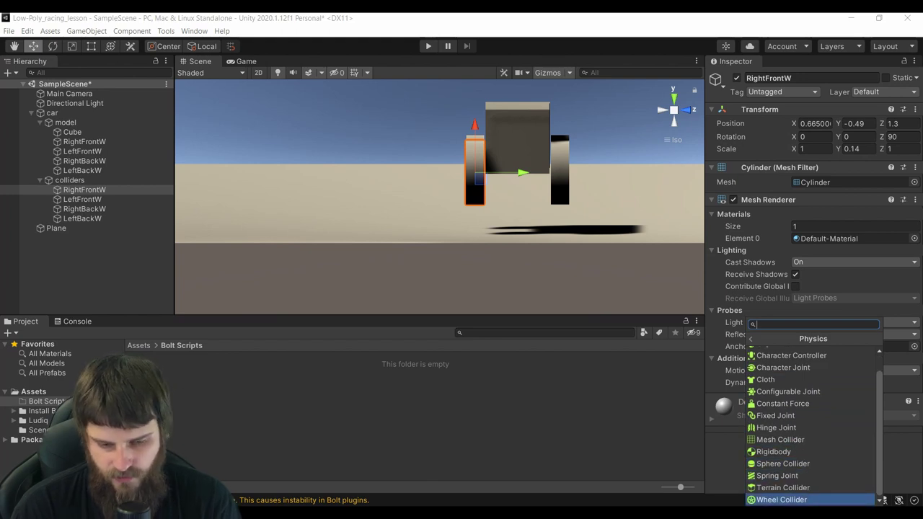
pyautogui.click(782, 500)
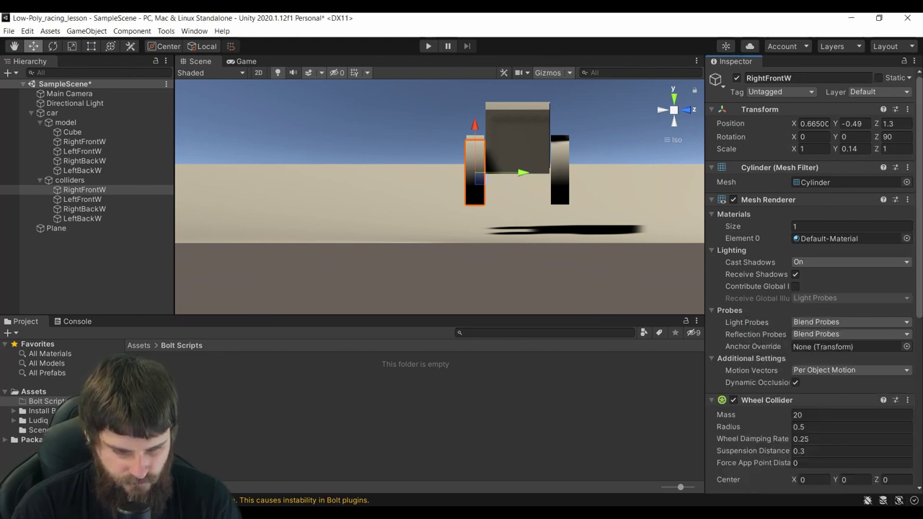
# - Copy the Wheel Collider's 3.56 Radius value
pyautogui.keyDown('alt'); pyautogui.moveTo(440, 195); pyautogui.dragTo(505, 195); pyautogui.keyUp('alt')
pyautogui.scroll(-5, 811, 288)
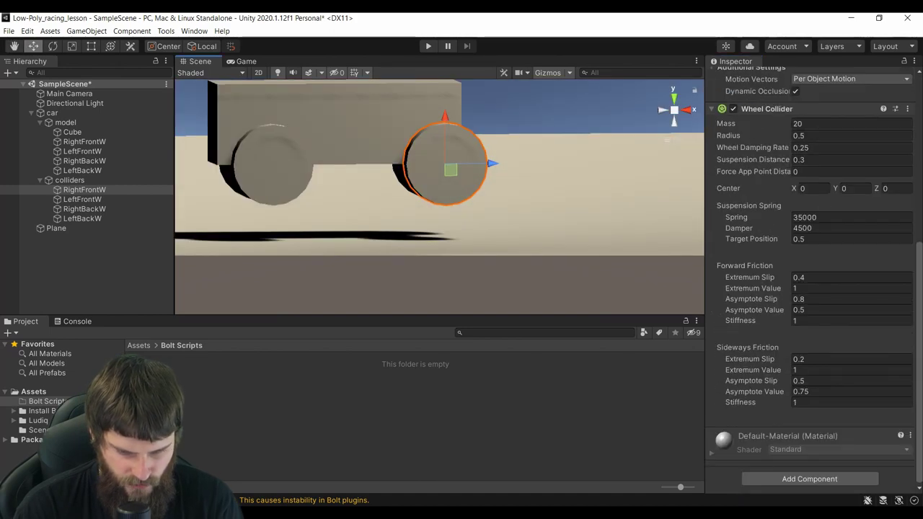
pyautogui.scroll(5, 811, 288)
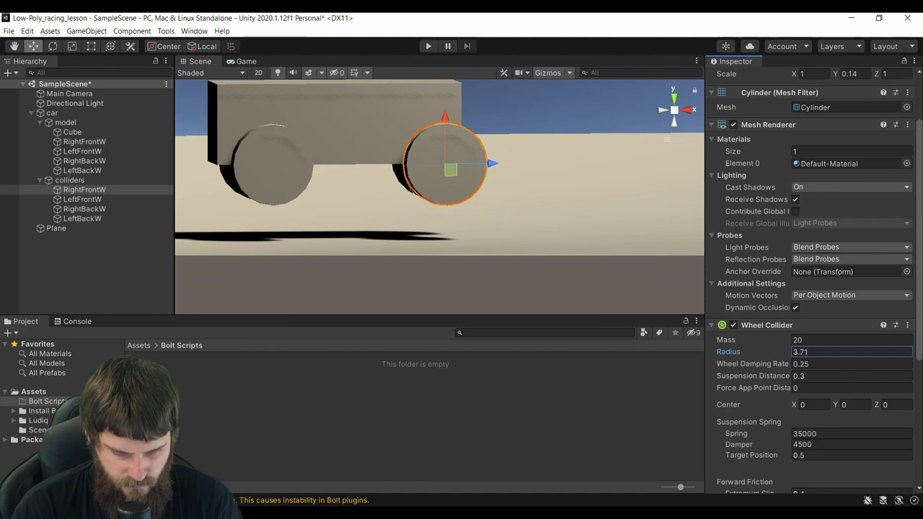
pyautogui.keyDown('alt'); pyautogui.moveTo(440, 194); pyautogui.dragTo(404, 231); pyautogui.keyUp('alt')
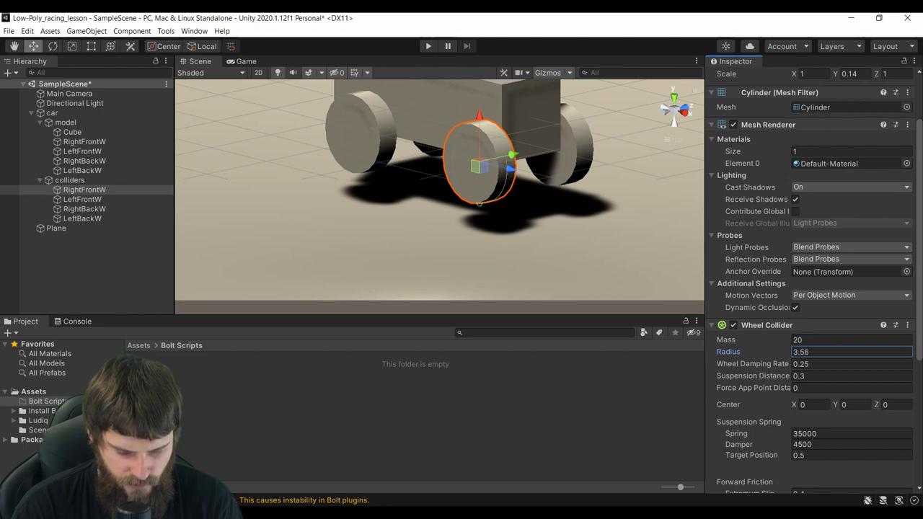
pyautogui.moveTo(440, 195)
pyautogui.keyDown('alt'); pyautogui.mouseDown()
pyautogui.moveTo(375, 187)
pyautogui.moveTo(404, 159)
pyautogui.mouseUp(); pyautogui.keyUp('alt')
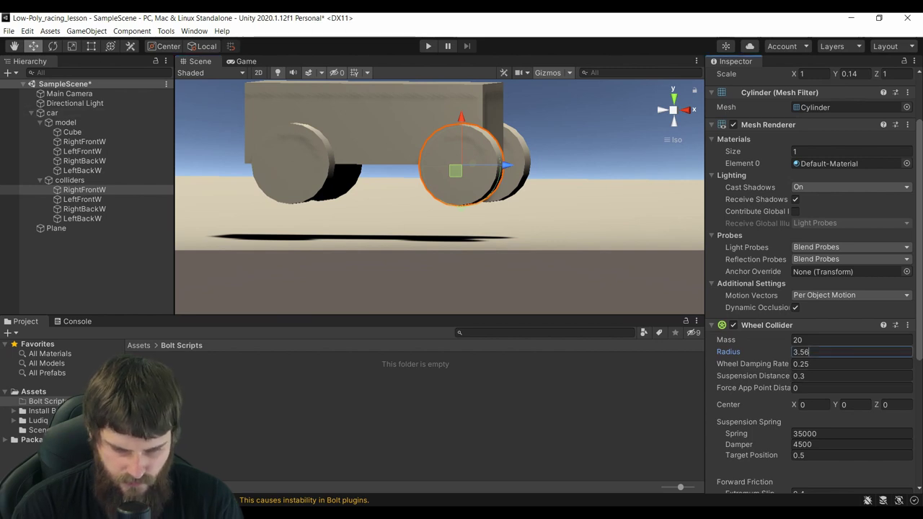
pyautogui.rightClick(802, 352)
pyautogui.click(819, 371)
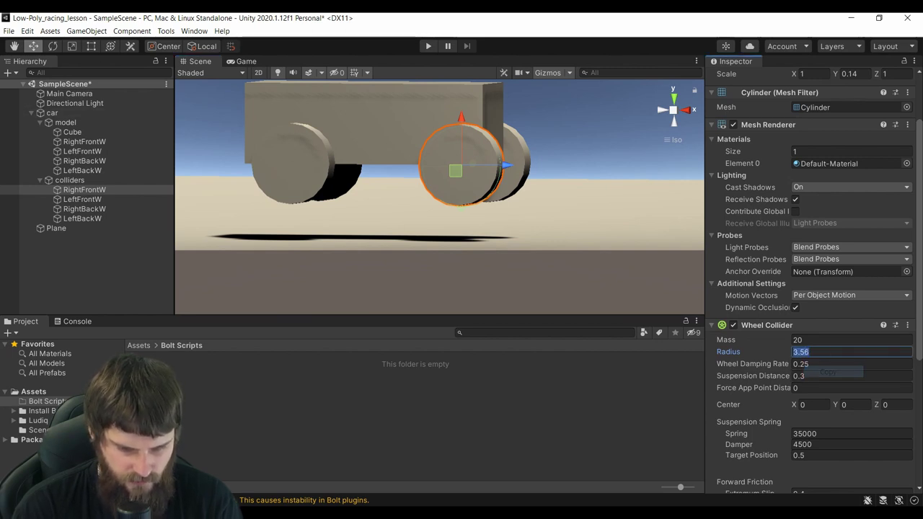
pyautogui.click(82, 199)
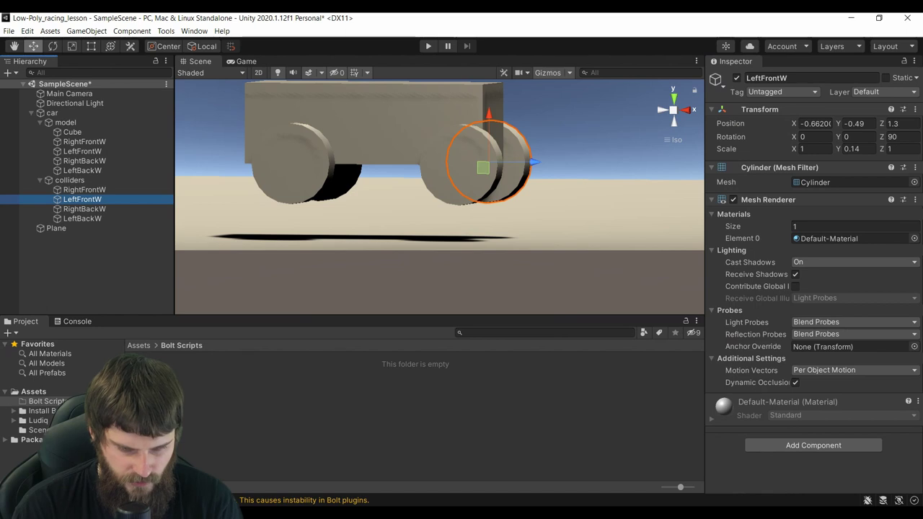
# - Add Wheel Colliders to LeftFrontW and RightBackW under colliders
pyautogui.click(814, 445)
pyautogui.click(794, 472)
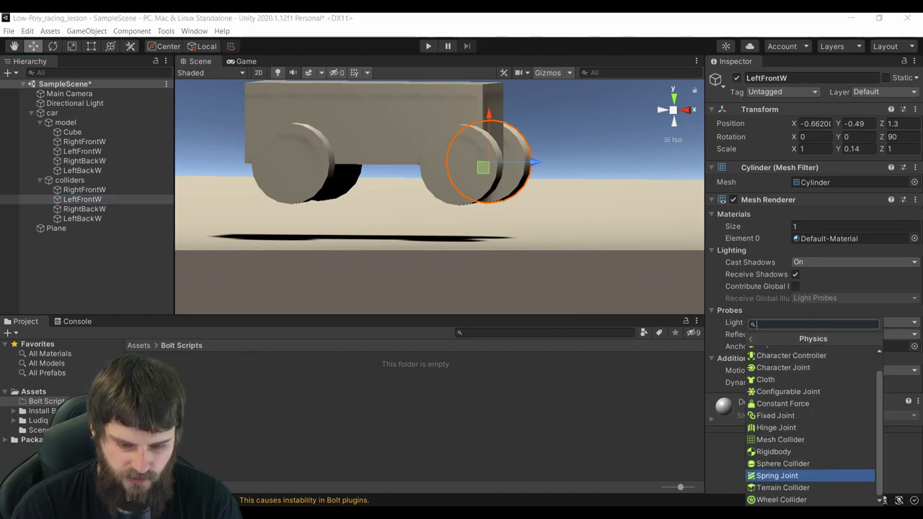
pyautogui.click(829, 500)
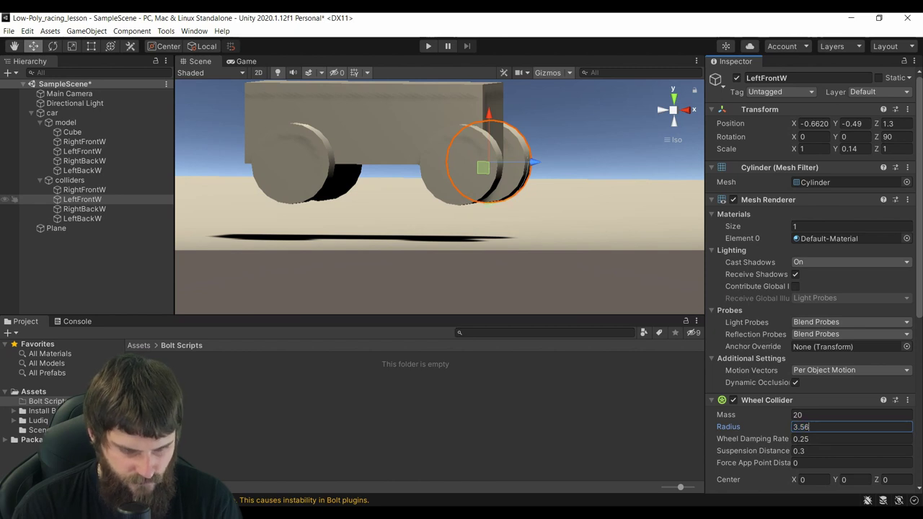
pyautogui.click(84, 208)
pyautogui.click(814, 443)
pyautogui.click(793, 471)
pyautogui.click(793, 499)
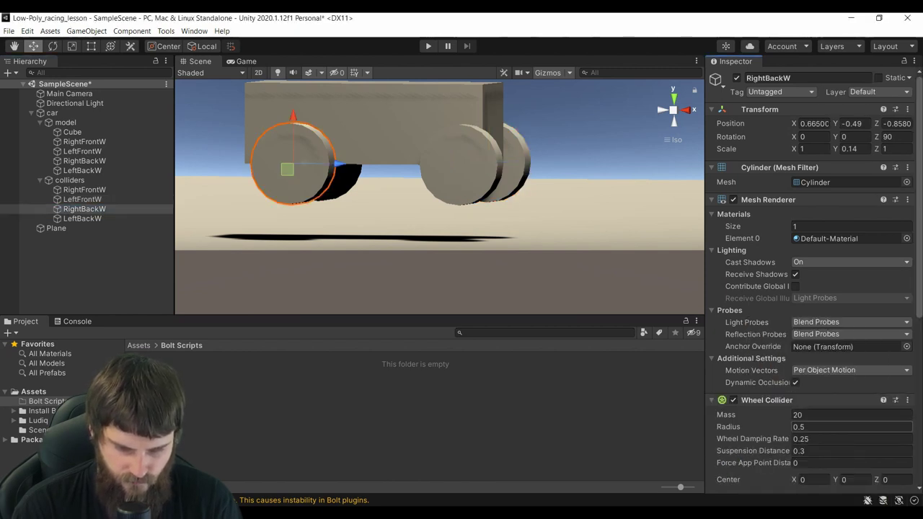
# - Add a Wheel Collider with radius 3.56 to LeftBackW
pyautogui.click(82, 219)
pyautogui.click(814, 443)
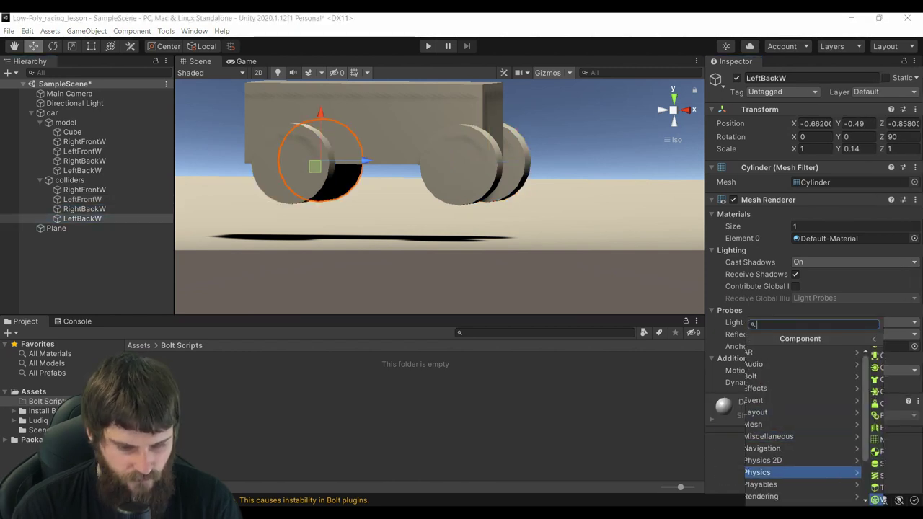
pyautogui.click(794, 472)
pyautogui.click(782, 500)
pyautogui.click(82, 219)
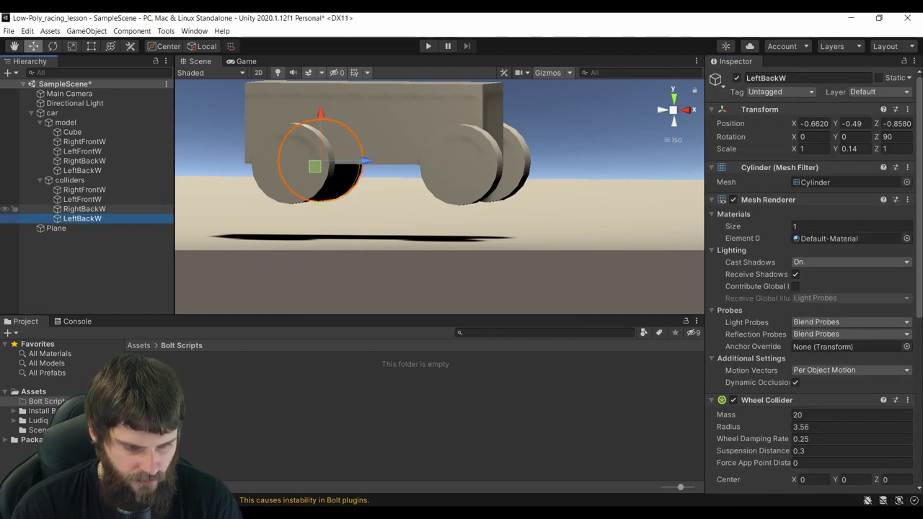
# - Check the Wheel Collider on each of the four collider wheels
pyautogui.click(84, 190)
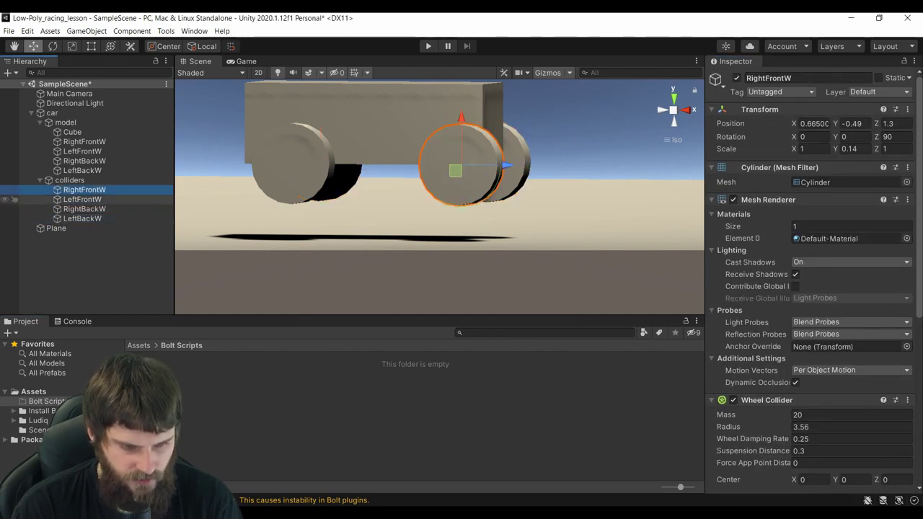
pyautogui.click(82, 199)
pyautogui.click(82, 218)
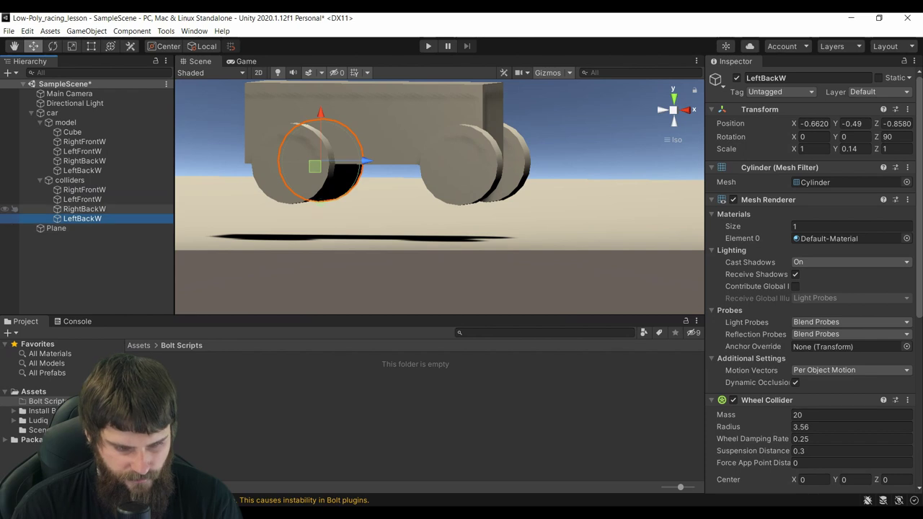
pyautogui.click(84, 208)
pyautogui.click(85, 189)
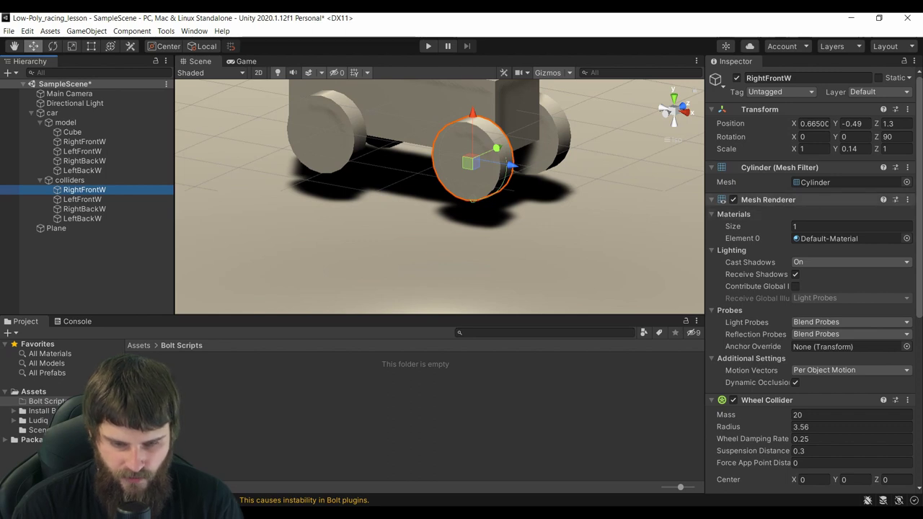
# - Remove the Mesh Renderer and Mesh Filter from the RightFrontW and LeftFrontW collider wheels
pyautogui.rightClick(796, 203)
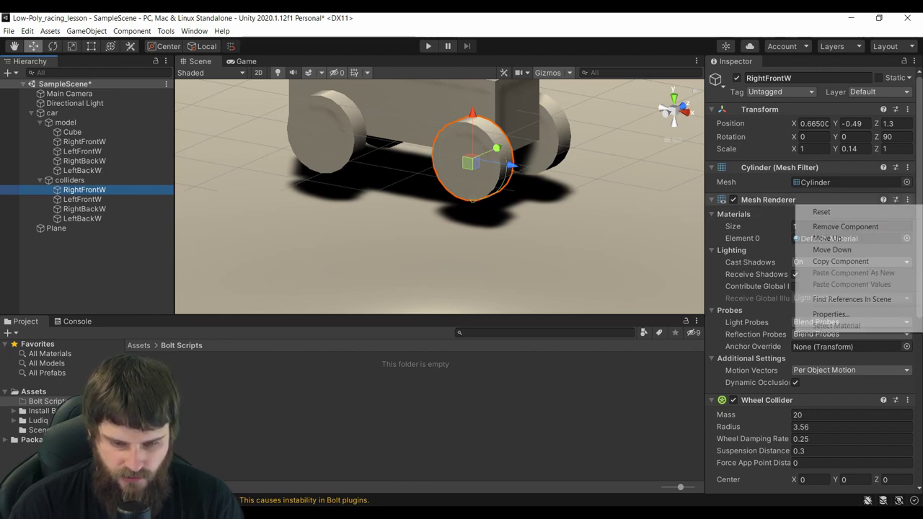
pyautogui.click(846, 226)
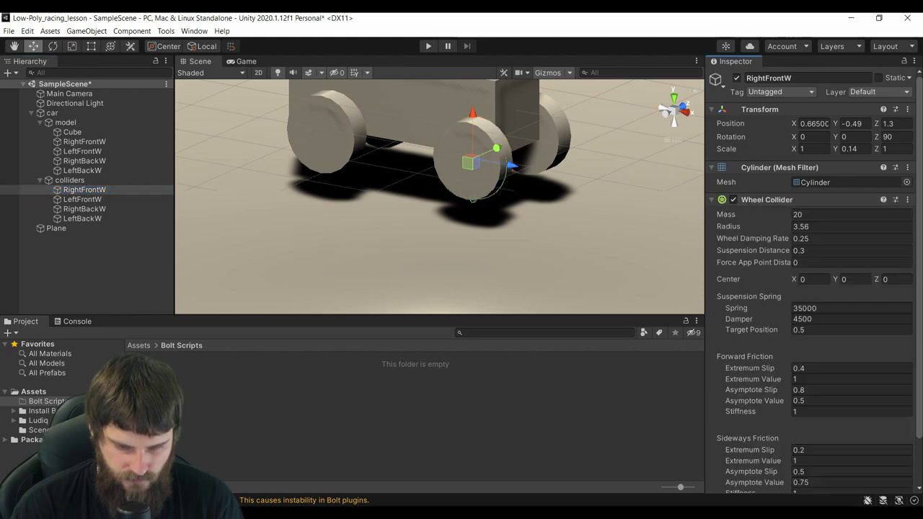
pyautogui.rightClick(796, 171)
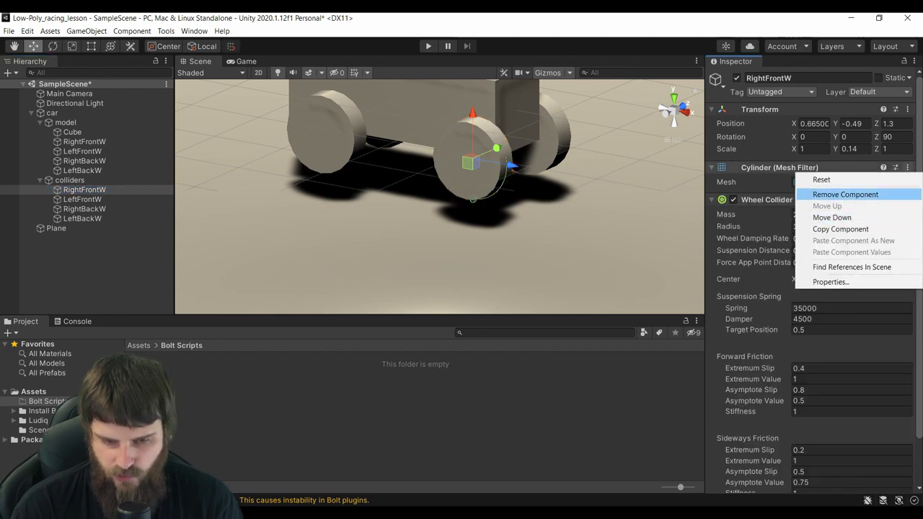
pyautogui.click(845, 194)
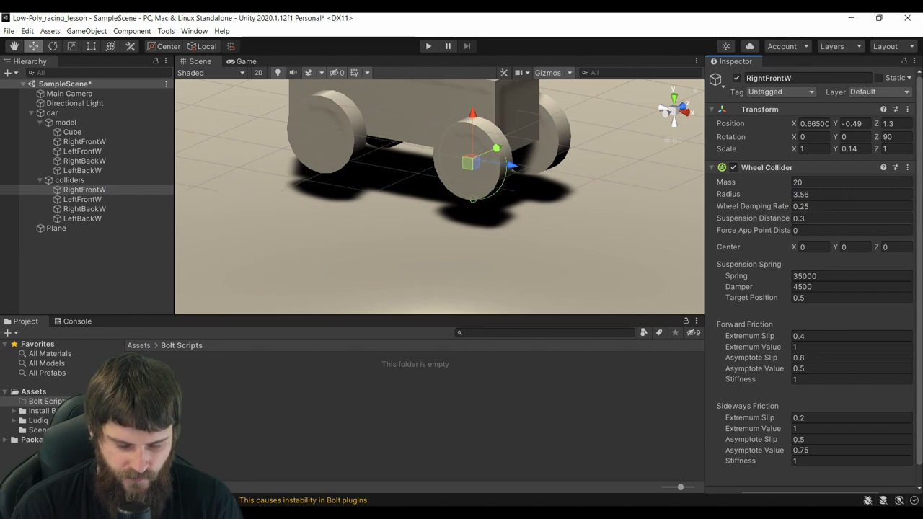
pyautogui.click(82, 199)
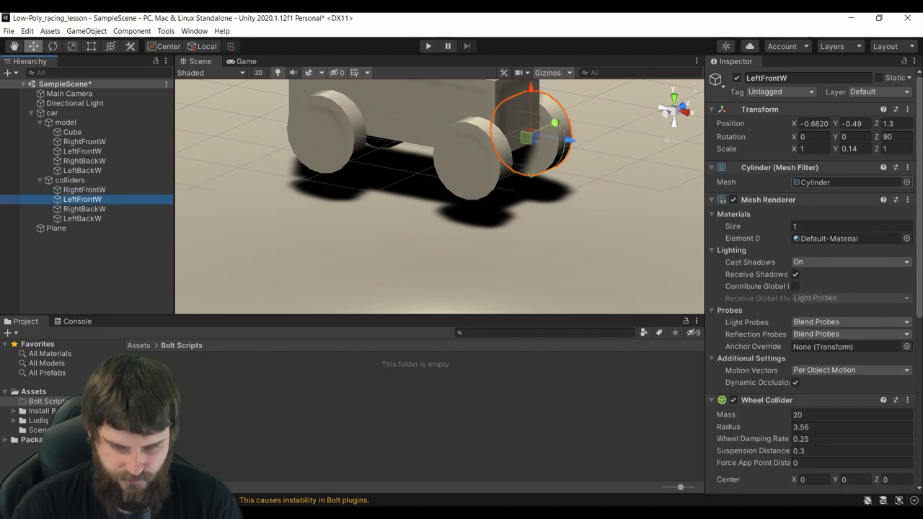
pyautogui.rightClick(797, 174)
pyautogui.click(845, 194)
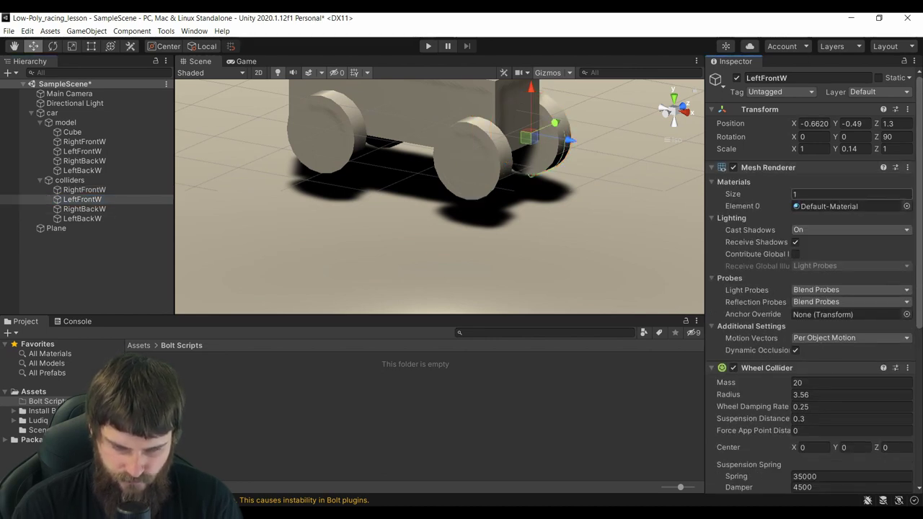
pyautogui.rightClick(796, 173)
pyautogui.click(846, 194)
# - Strip the Mesh Filter and Mesh Renderer from the RightBackW collider wheel
pyautogui.click(84, 209)
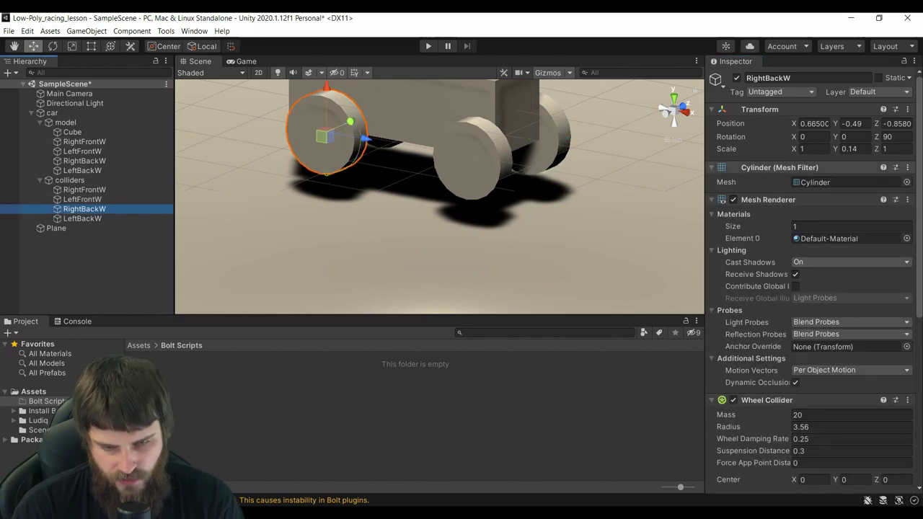
pyautogui.rightClick(796, 173)
pyautogui.click(845, 195)
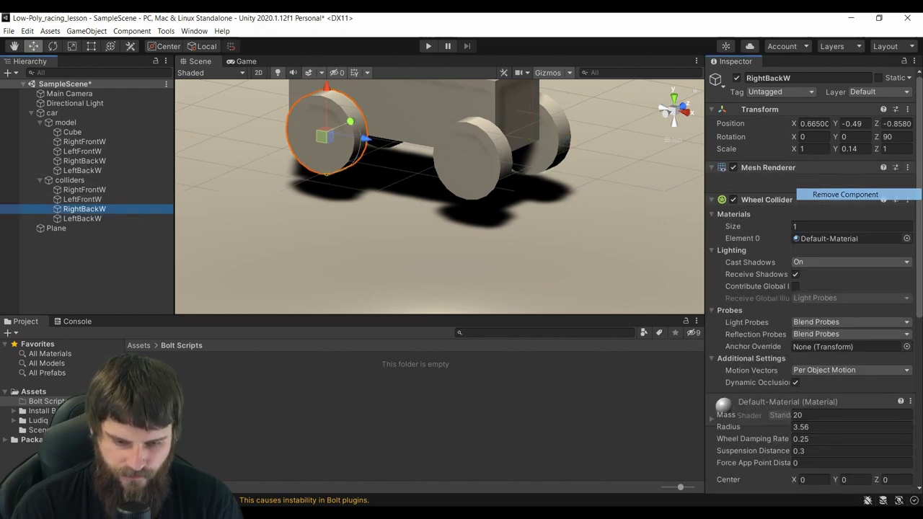
pyautogui.click(764, 167)
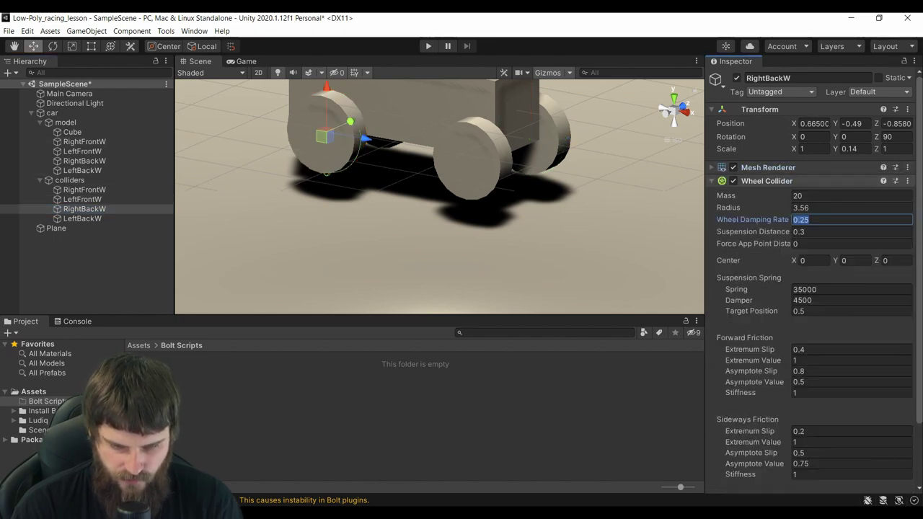
pyautogui.click(764, 168)
pyautogui.rightClick(797, 170)
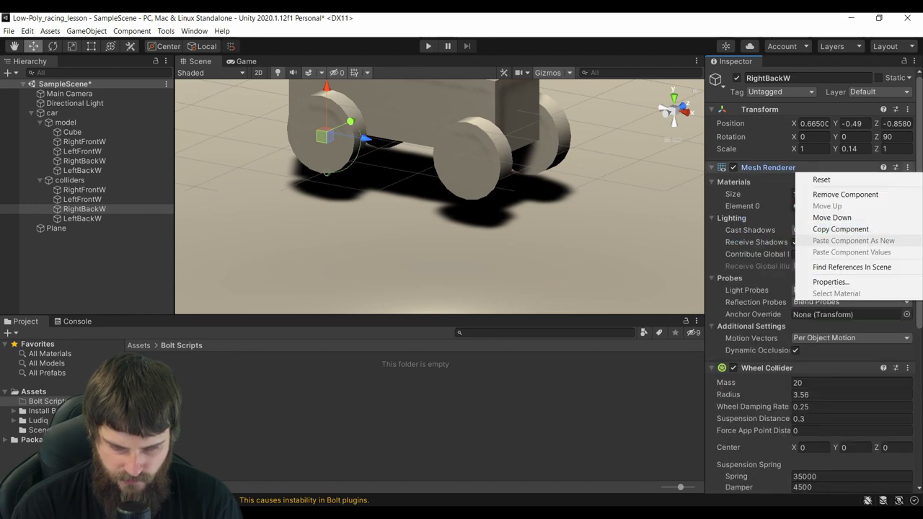
pyautogui.click(845, 195)
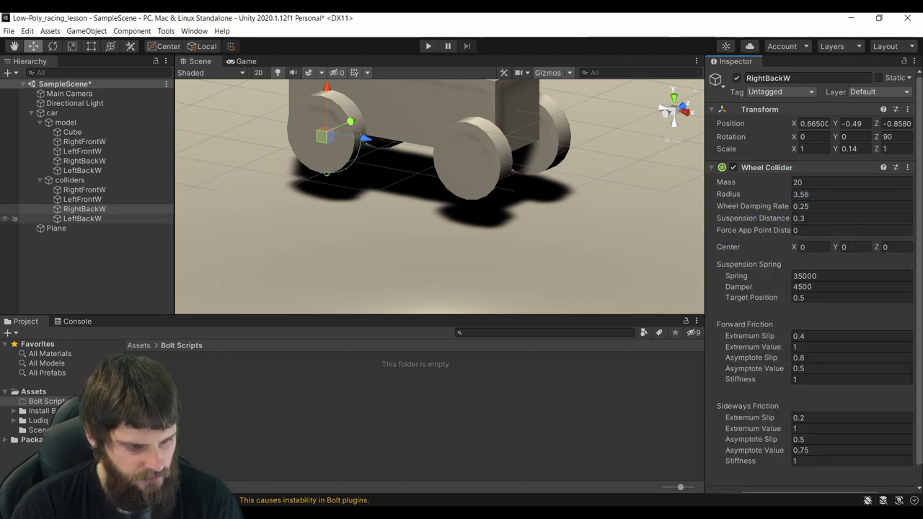
# - Strip the Mesh Filter and Mesh Renderer from the LeftBackW collider wheel
pyautogui.click(83, 218)
pyautogui.click(793, 167)
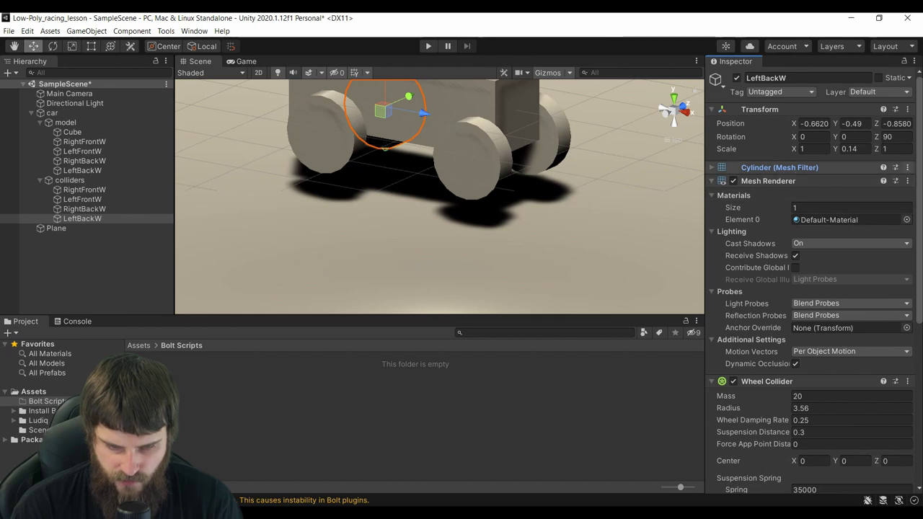
pyautogui.rightClick(797, 169)
pyautogui.click(845, 195)
pyautogui.rightClick(796, 169)
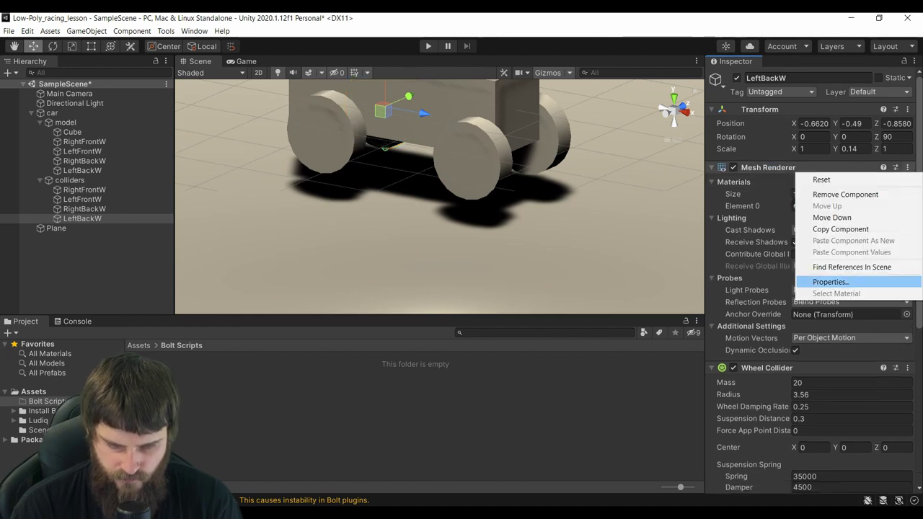
pyautogui.click(845, 195)
# - Review the remaining components on the collider and model wheels, ending with the car selected
pyautogui.click(82, 199)
pyautogui.click(69, 180)
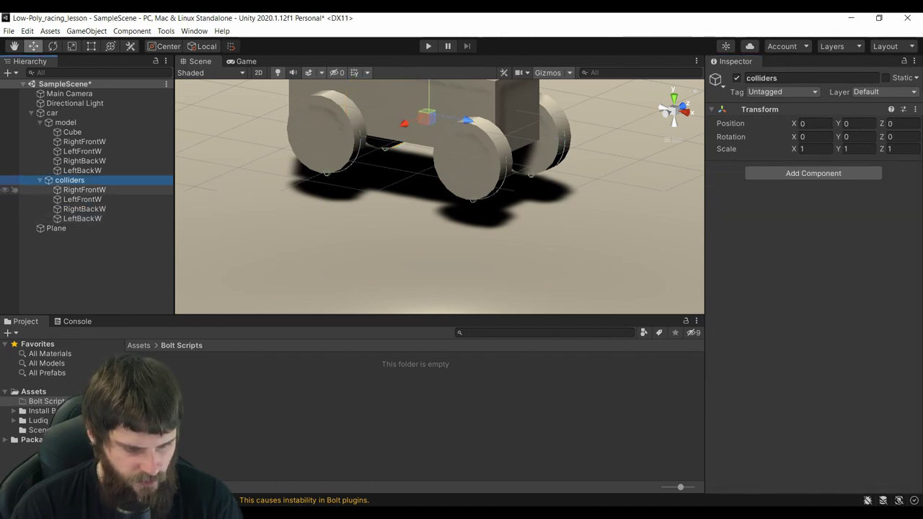
pyautogui.click(84, 189)
pyautogui.click(83, 151)
pyautogui.click(72, 132)
pyautogui.click(82, 151)
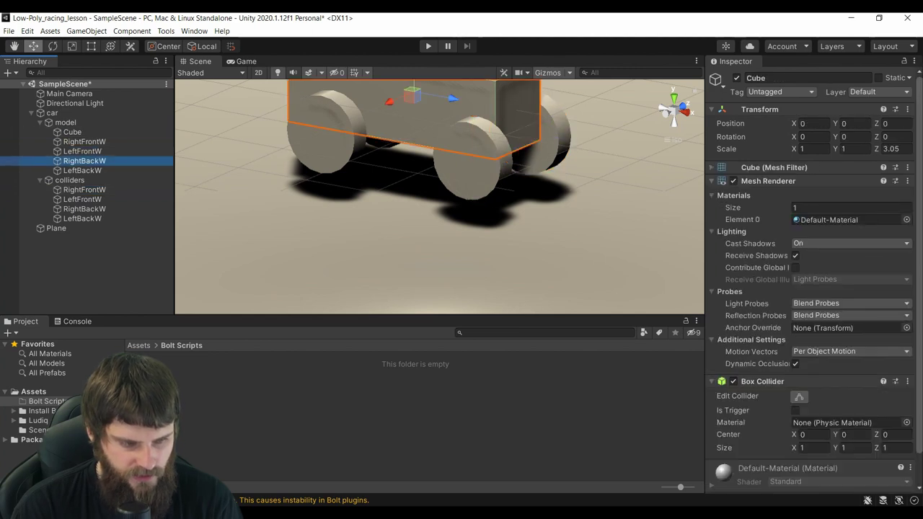
pyautogui.click(52, 112)
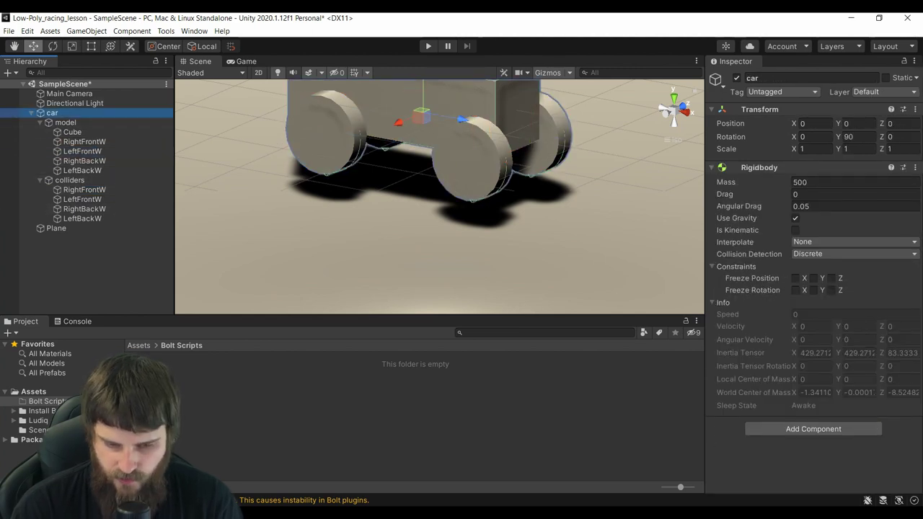
# - Add a Bolt Flow Machine component to the car
pyautogui.click(814, 429)
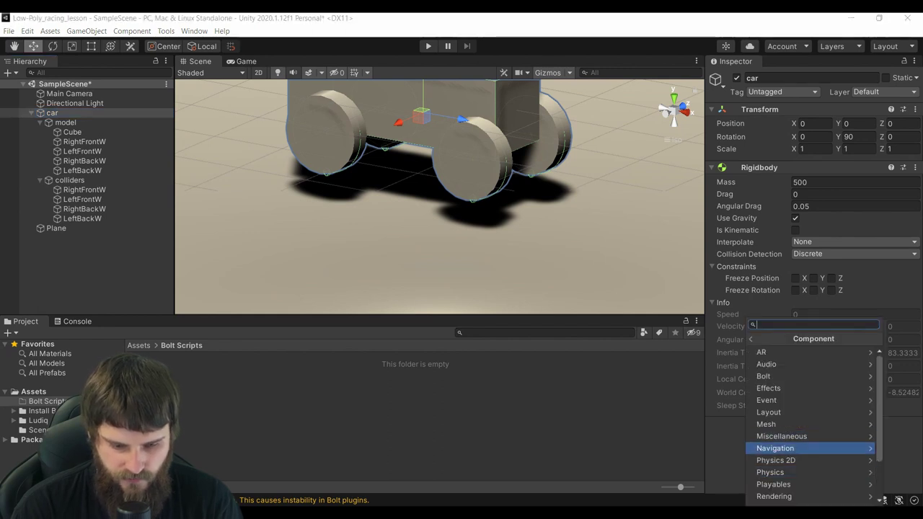
pyautogui.press('Down')
pyautogui.press('Down')
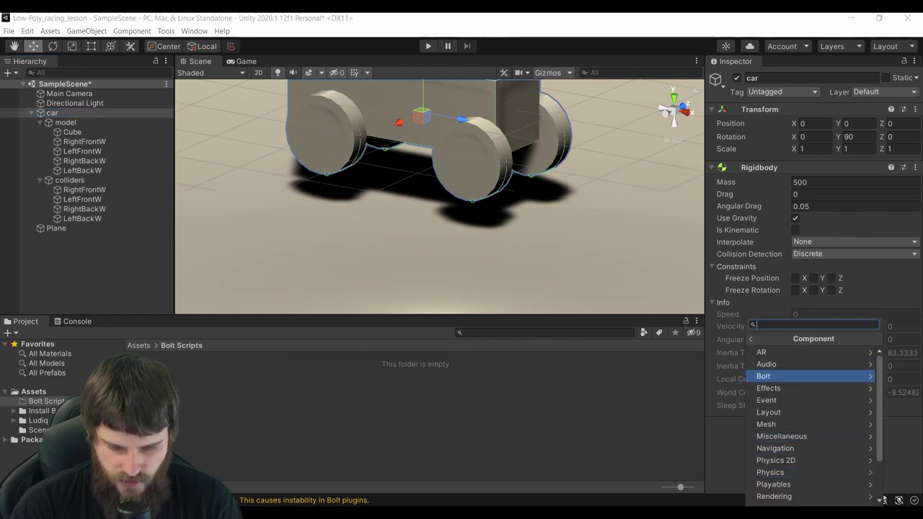
pyautogui.press('Right')
pyautogui.press('Up')
pyautogui.press('Down')
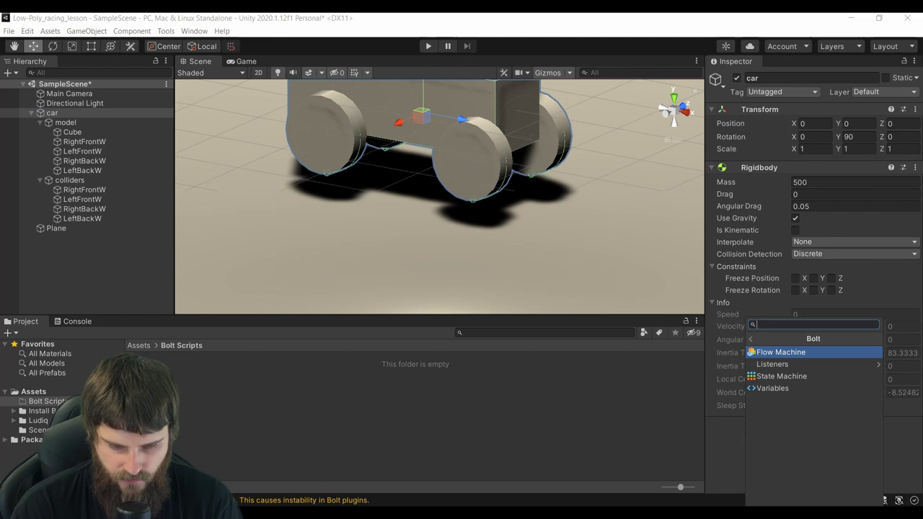
pyautogui.press('Escape')
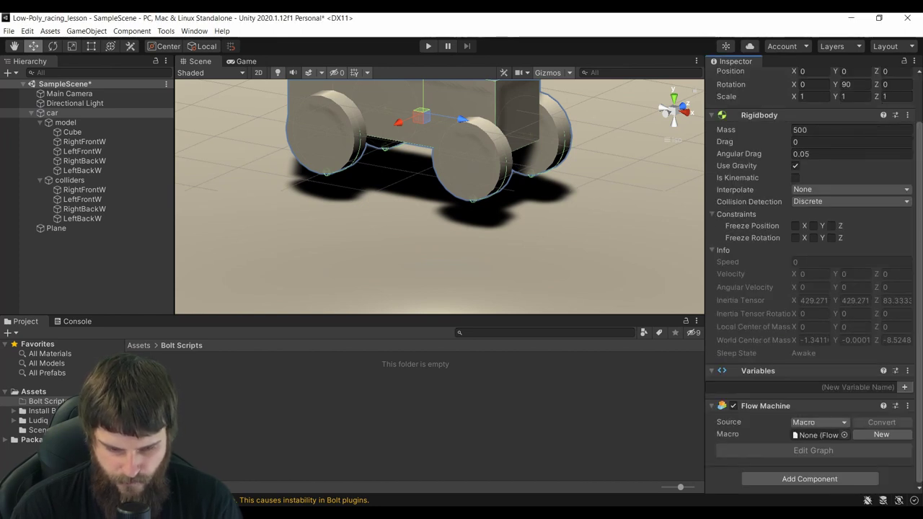
# - Set the Flow Machine source to Embed, open its graph, and enter Play mode
pyautogui.click(820, 422)
pyautogui.click(813, 433)
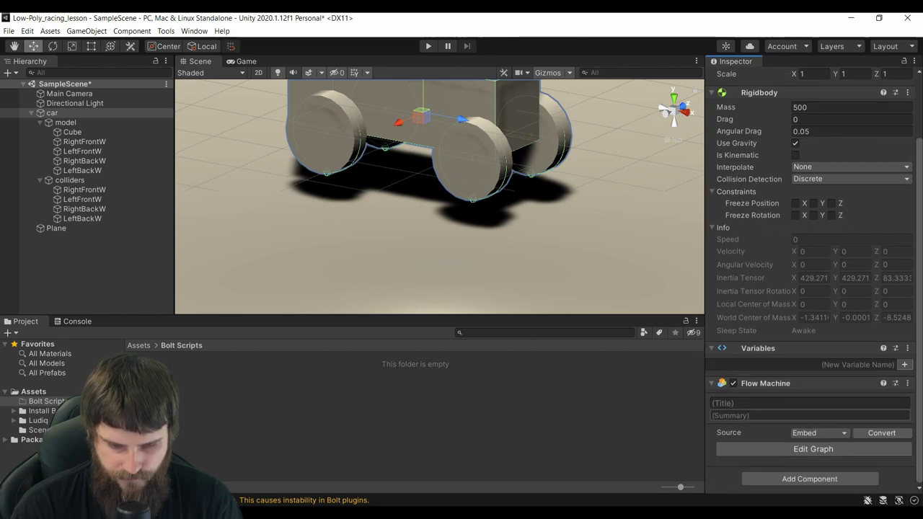
pyautogui.click(813, 448)
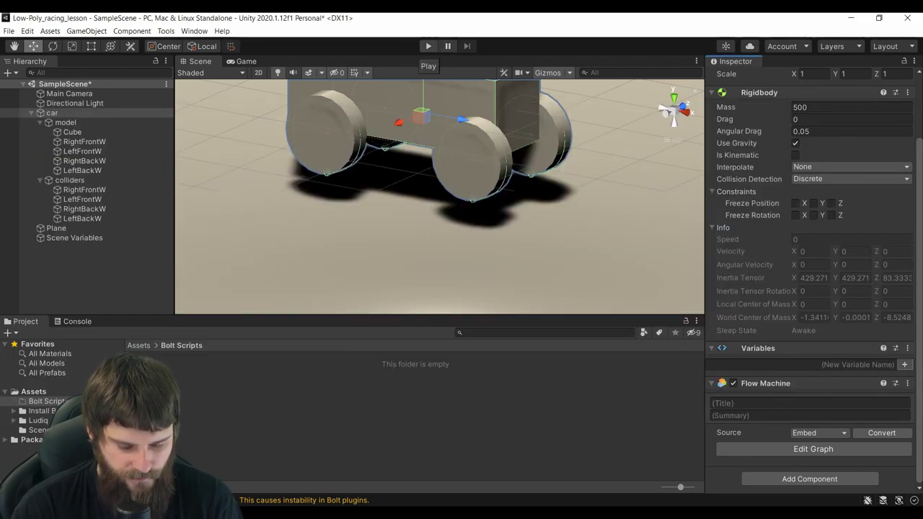
pyautogui.click(428, 46)
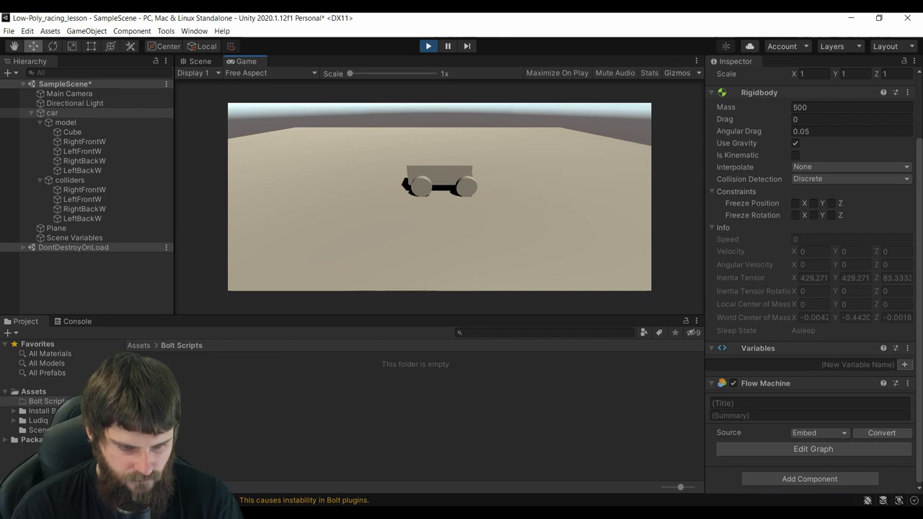
# - Stop the test run and orbit the Scene view to a side view of the car
pyautogui.hotkey('ctrl', 'p')
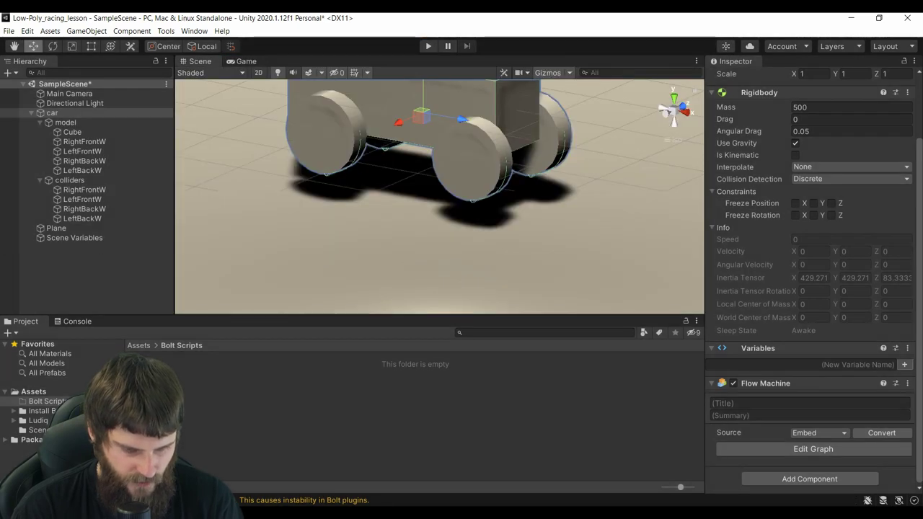
pyautogui.moveTo(433, 195); pyautogui.dragTo(325, 202, button='right')
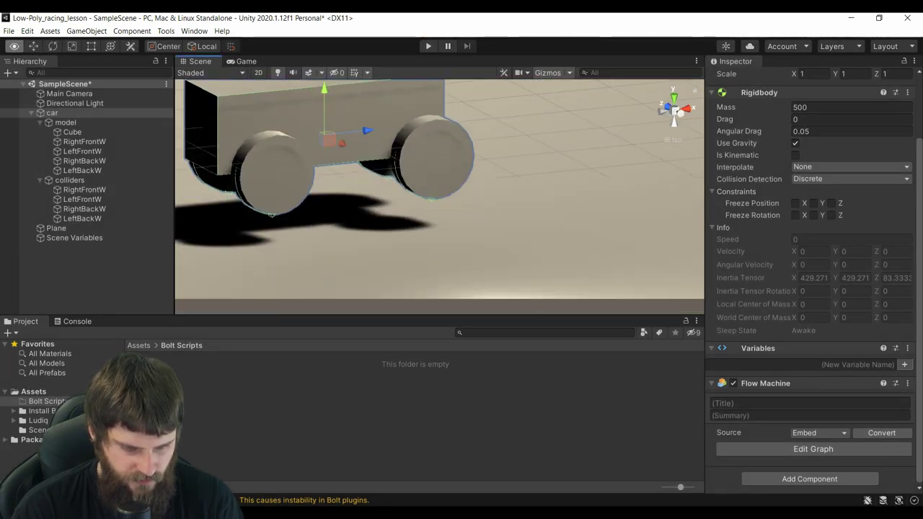
pyautogui.keyDown('alt'); pyautogui.moveTo(433, 216); pyautogui.dragTo(390, 216); pyautogui.keyUp('alt')
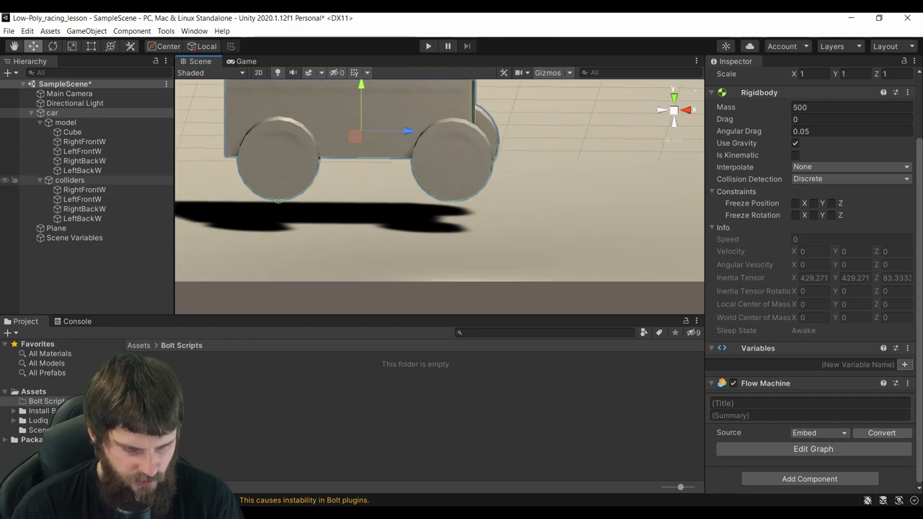
# - Select the car and set its Rigidbody mass to 1500
pyautogui.click(65, 123)
pyautogui.click(73, 132)
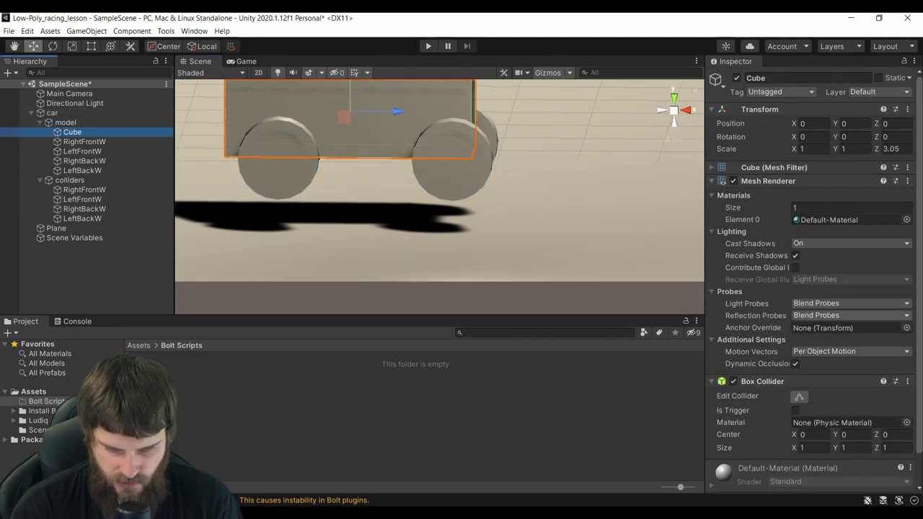
pyautogui.scroll(-1, 808, 324)
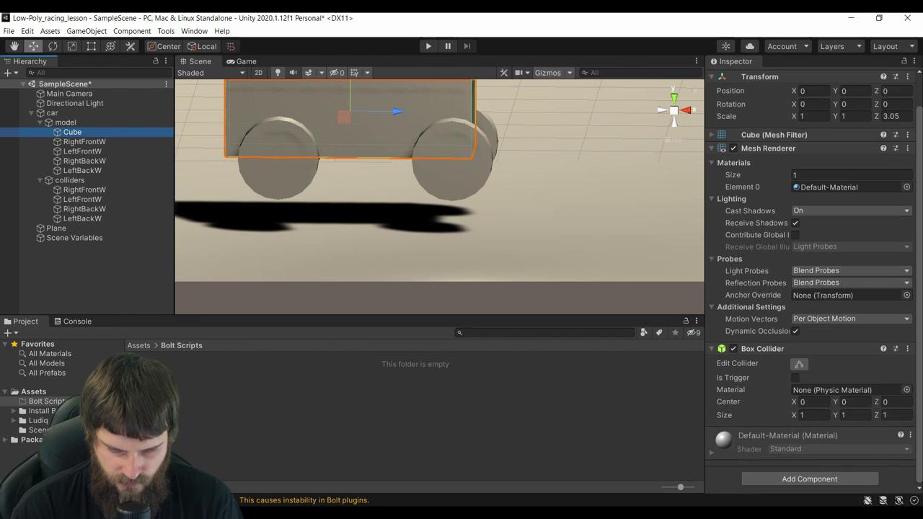
pyautogui.press('Up')
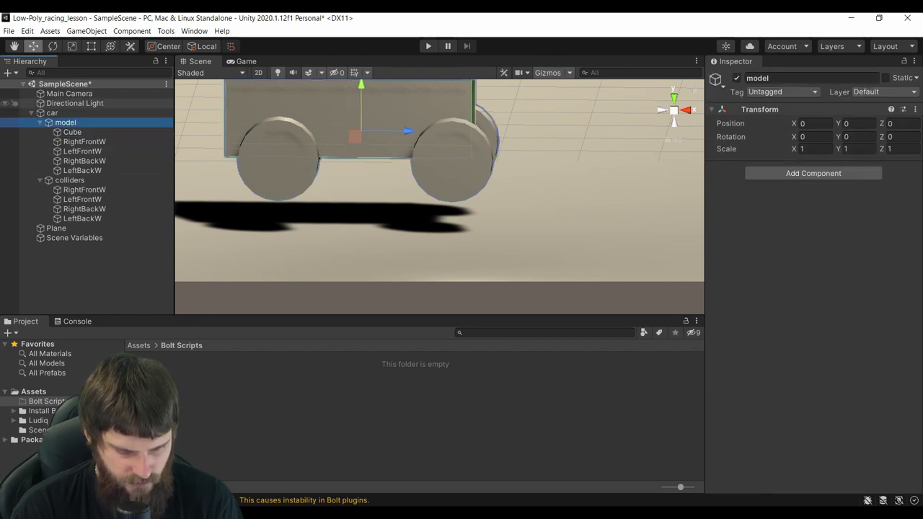
pyautogui.press('Up')
pyautogui.click(830, 182)
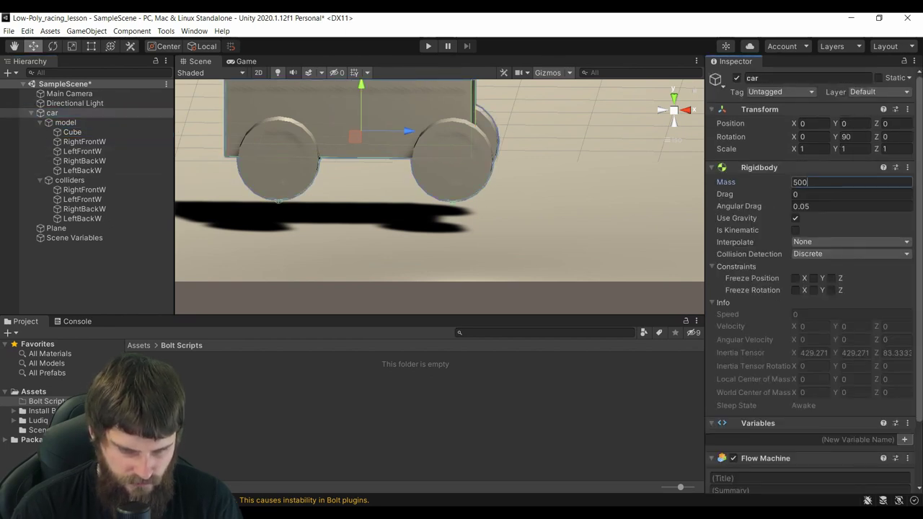
pyautogui.write('500')
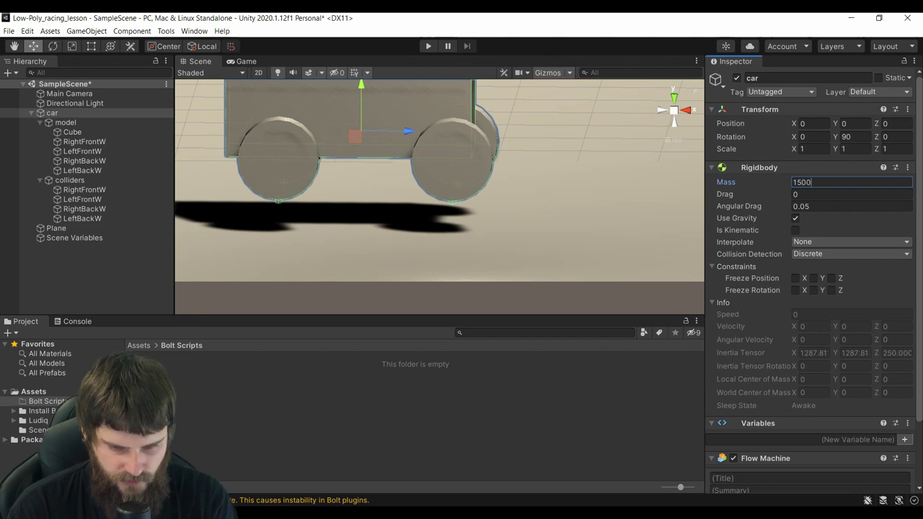
# - Test-run the scene with the 1500-mass car, then exit Play mode
pyautogui.click(428, 46)
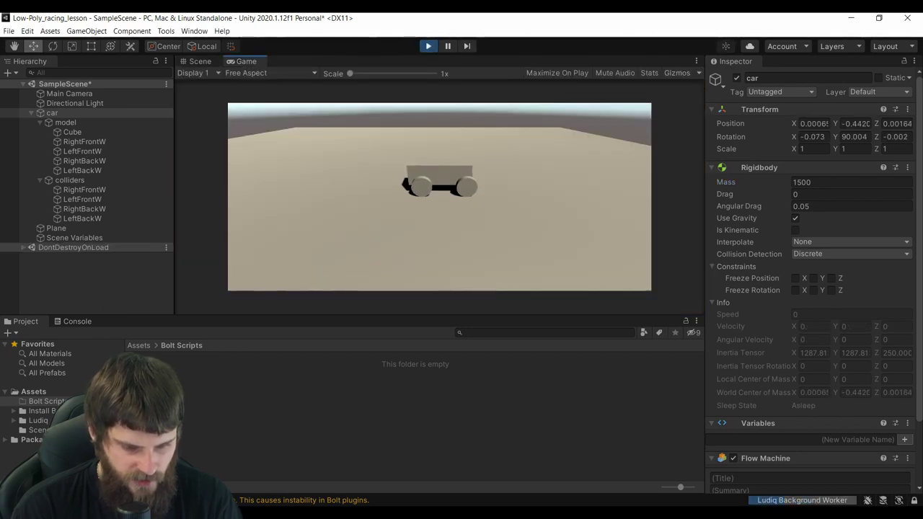
pyautogui.hotkey('ctrl', 'p')
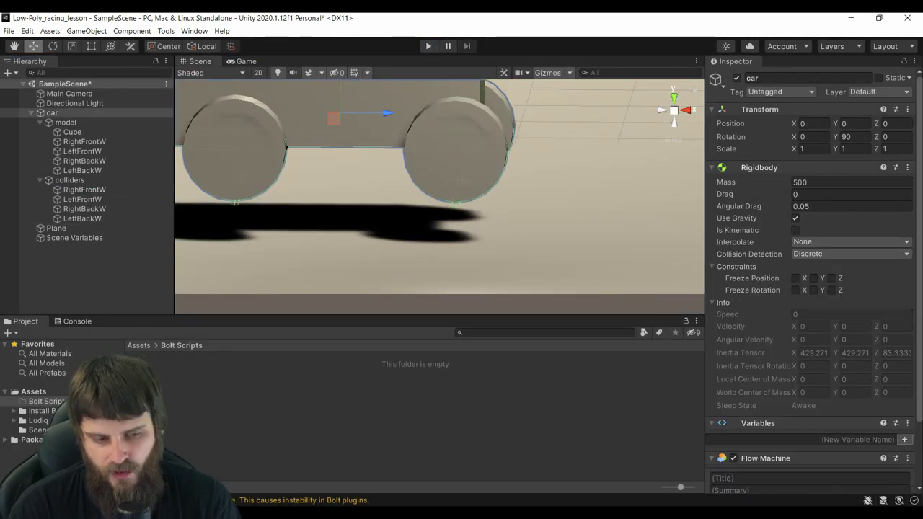
pyautogui.scroll(-2, 440, 196)
pyautogui.scroll(-2, 440, 196)
# - Select the ground plane and set its Z rotation to -0.82
pyautogui.scroll(-2, 440, 196)
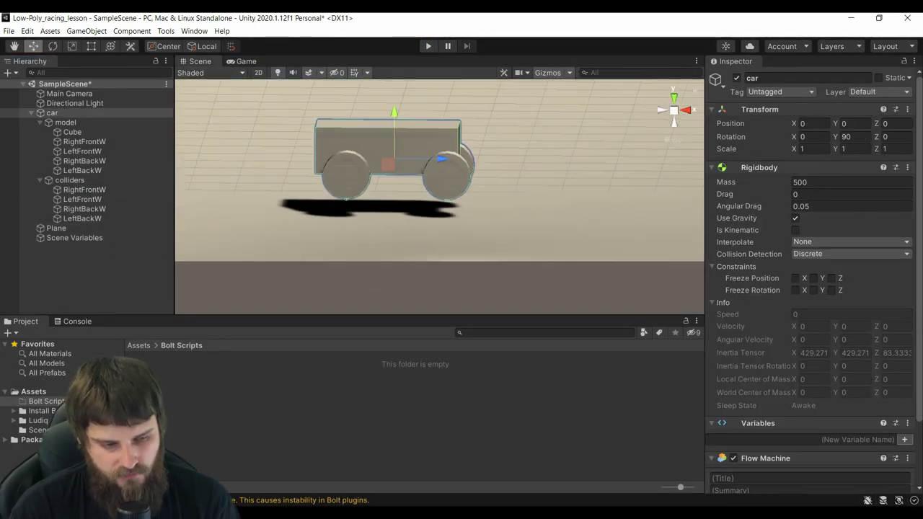
pyautogui.scroll(-3, 440, 196)
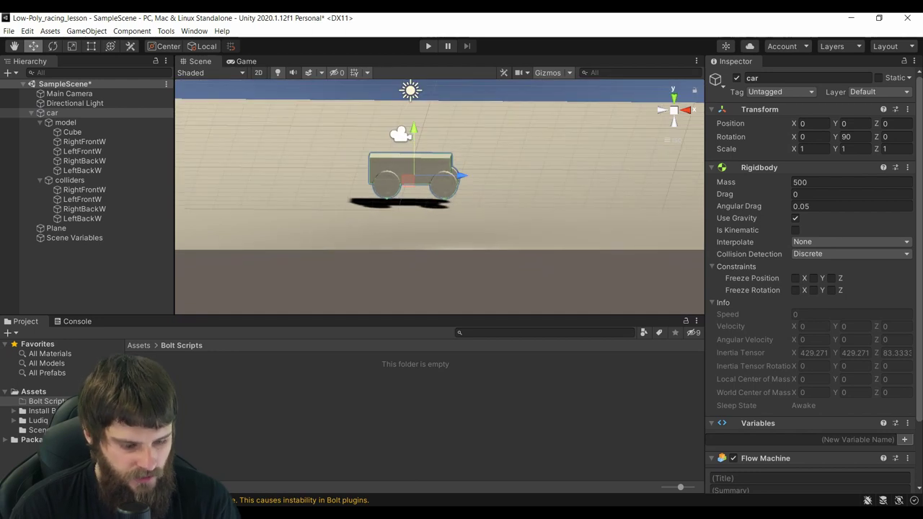
pyautogui.scroll(-2, 440, 196)
pyautogui.click(505, 220)
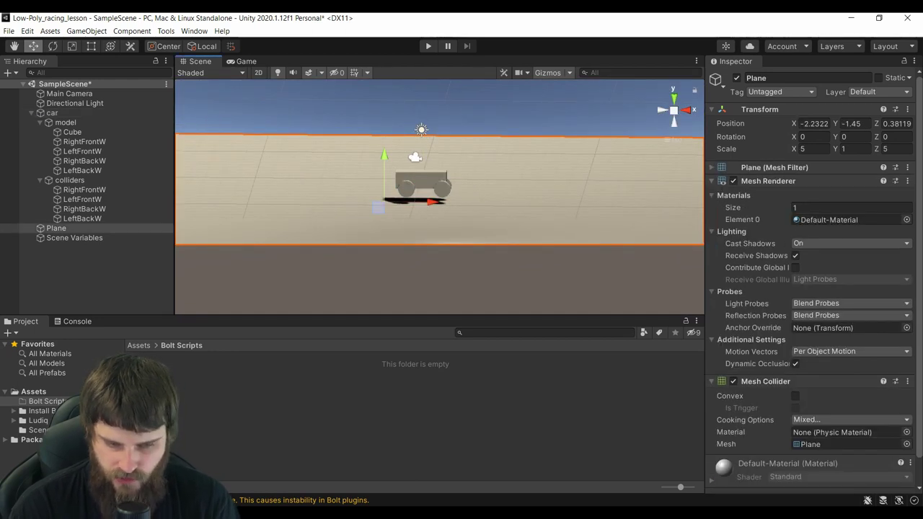
pyautogui.moveTo(440, 180)
pyautogui.keyDown('alt'); pyautogui.mouseDown()
pyautogui.moveTo(440, 217)
pyautogui.moveTo(468, 216)
pyautogui.mouseUp(); pyautogui.keyUp('alt')
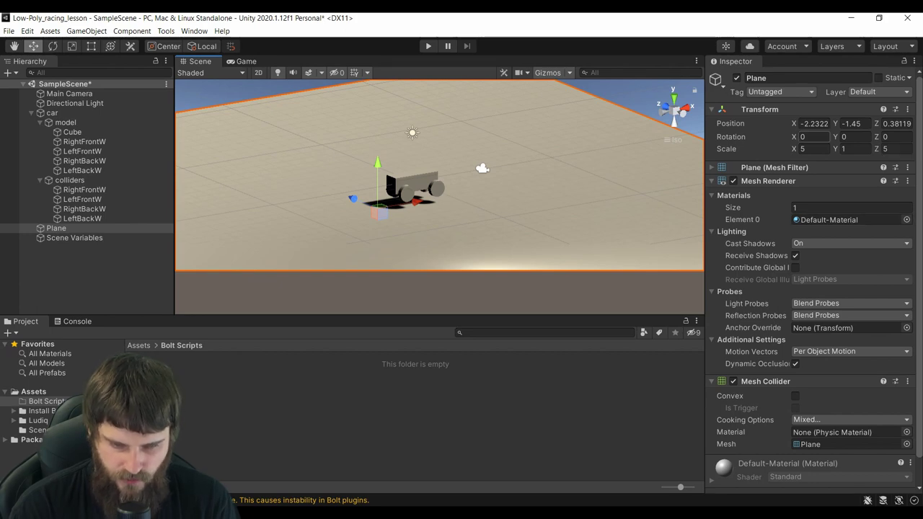
pyautogui.click(895, 136)
pyautogui.write('-0.3')
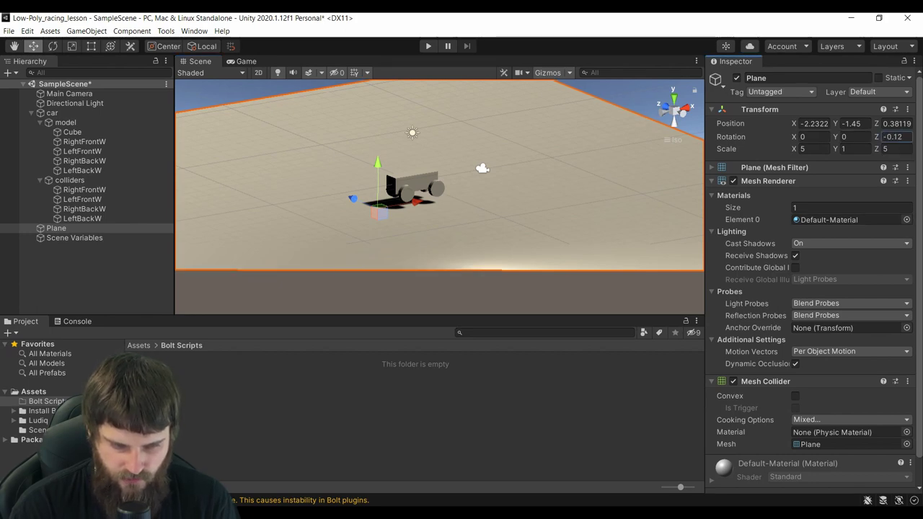
pyautogui.press('BackSpace')
pyautogui.write('82')
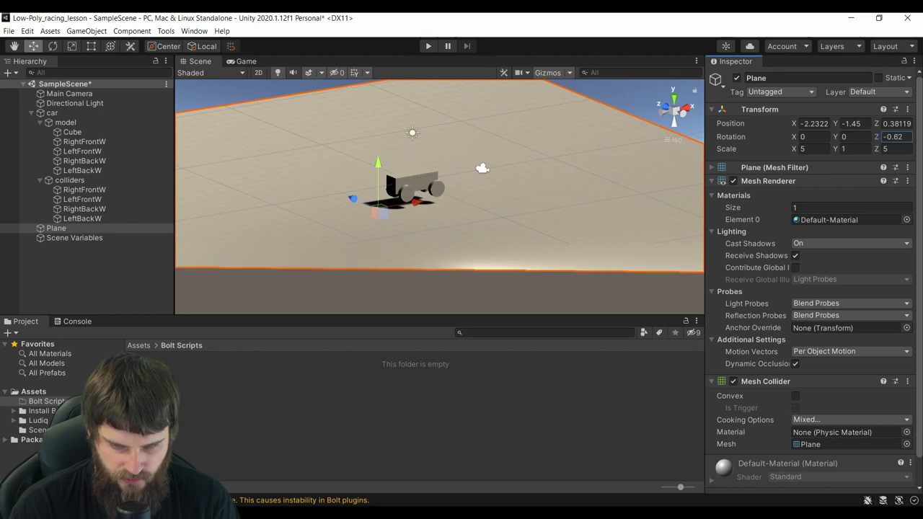
# - Test the tilt, then change the plane's Z rotation to -2.63 and test again
pyautogui.hotkey('ctrl', 'p')
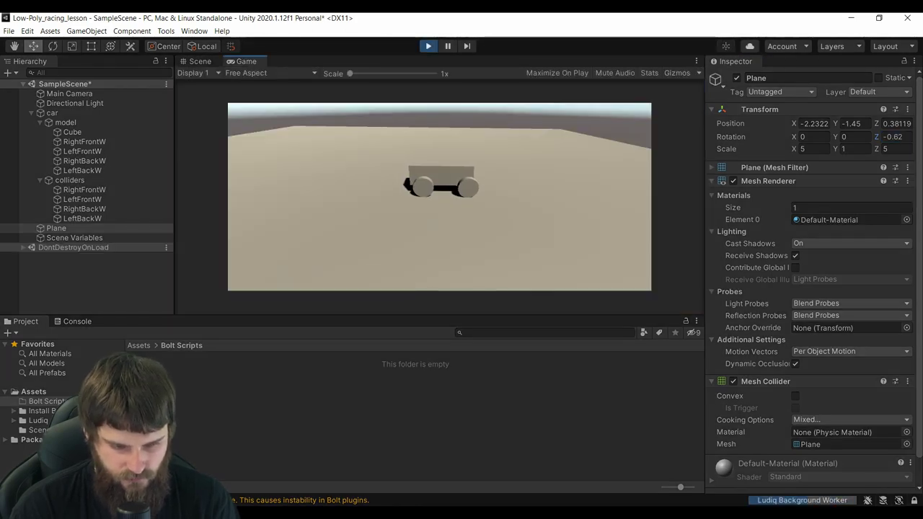
pyautogui.hotkey('ctrl', 'p')
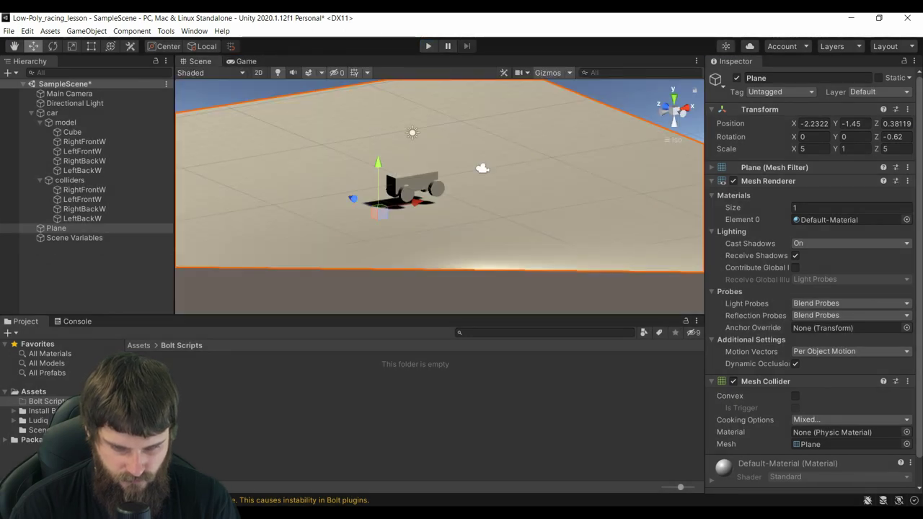
pyautogui.write('-0.47-2.63')
pyautogui.hotkey('ctrl', 'p')
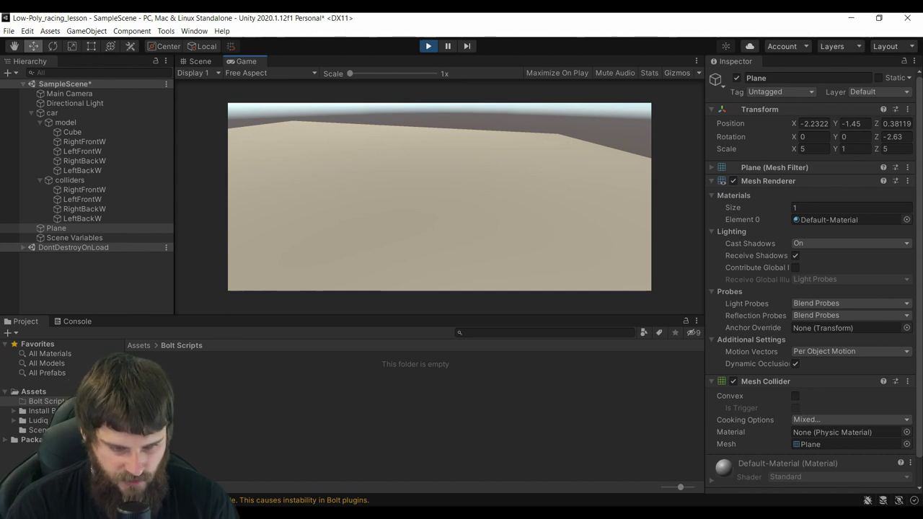
pyautogui.hotkey('ctrl', 'p')
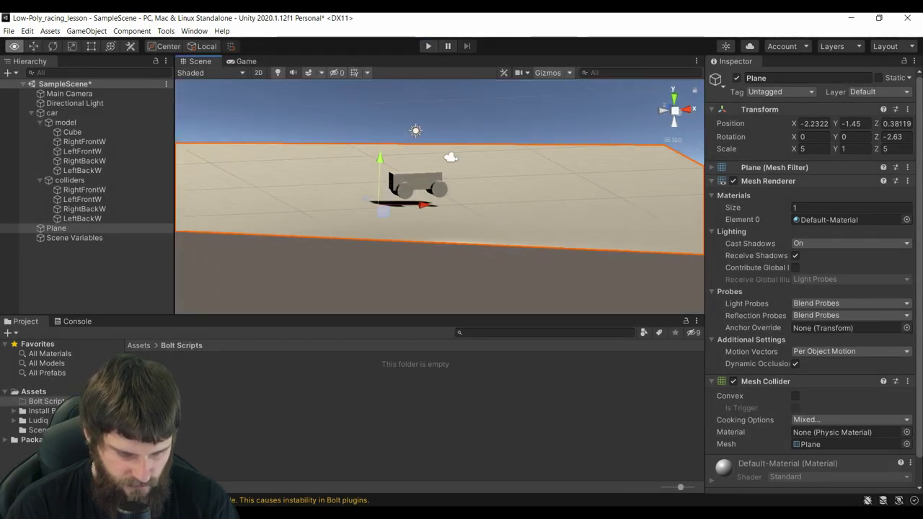
# - Select the Main Camera and set its X rotation to 20
pyautogui.scroll(10, 440, 196)
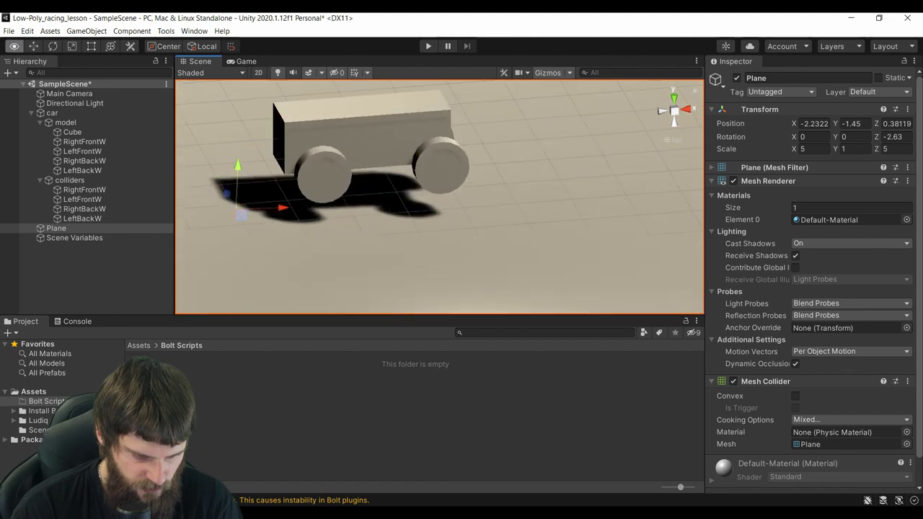
pyautogui.keyDown('alt'); pyautogui.moveTo(360, 216); pyautogui.dragTo(393, 209); pyautogui.keyUp('alt')
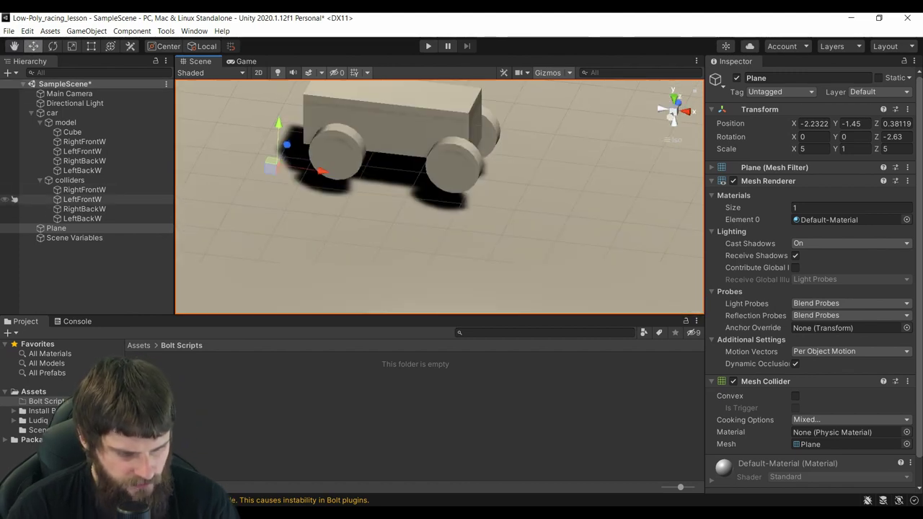
pyautogui.moveTo(433, 231)
pyautogui.keyDown('alt'); pyautogui.mouseDown()
pyautogui.moveTo(422, 229)
pyautogui.moveTo(432, 180)
pyautogui.moveTo(447, 238)
pyautogui.moveTo(440, 202)
pyautogui.mouseUp(); pyautogui.keyUp('alt')
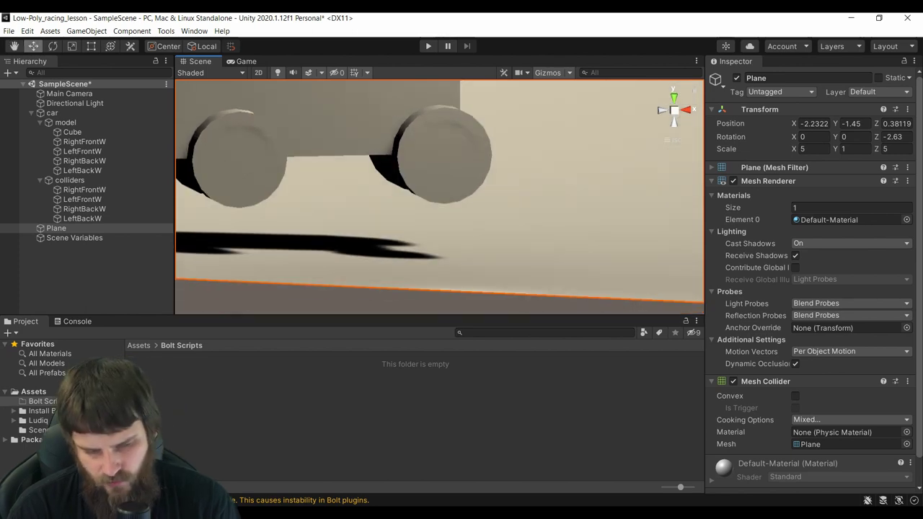
pyautogui.click(69, 94)
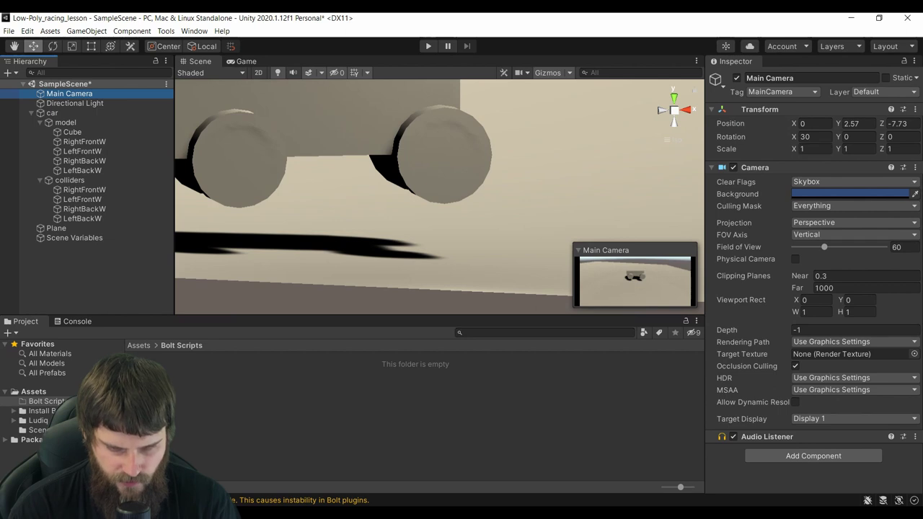
pyautogui.moveTo(794, 136); pyautogui.dragTo(792, 137)
pyautogui.write('20')
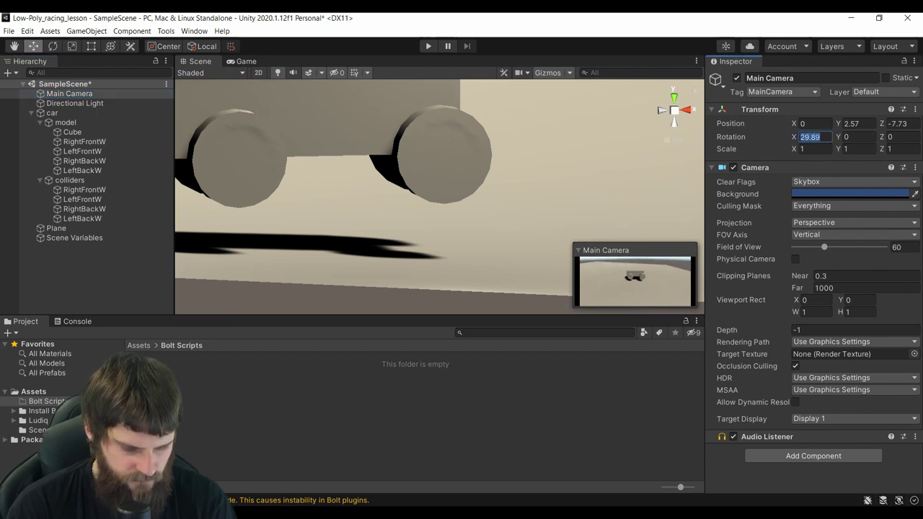
pyautogui.press('Return')
# - Set the camera's position Y to 0.8 and Z to -4.25, then test-run the view
pyautogui.click(855, 123)
pyautogui.write('0.8')
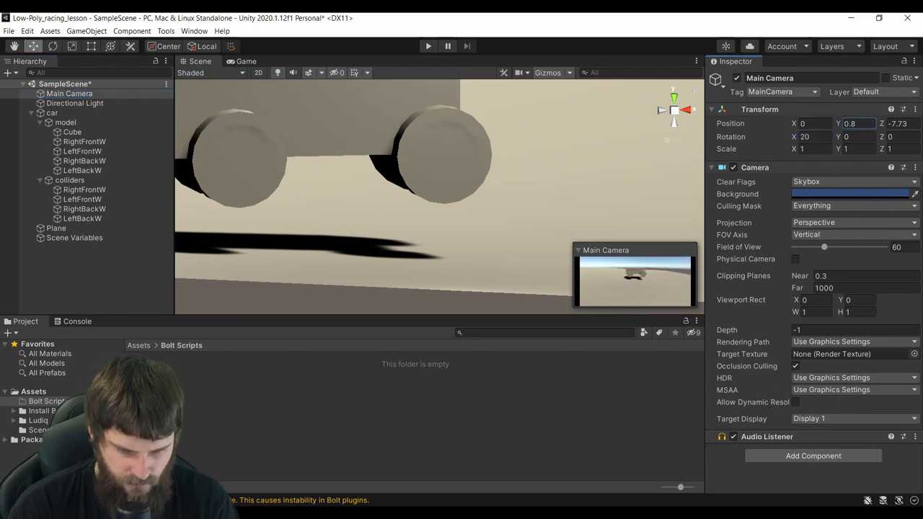
pyautogui.write('-4.25')
pyautogui.press('Return')
pyautogui.hotkey('ctrl', 'p')
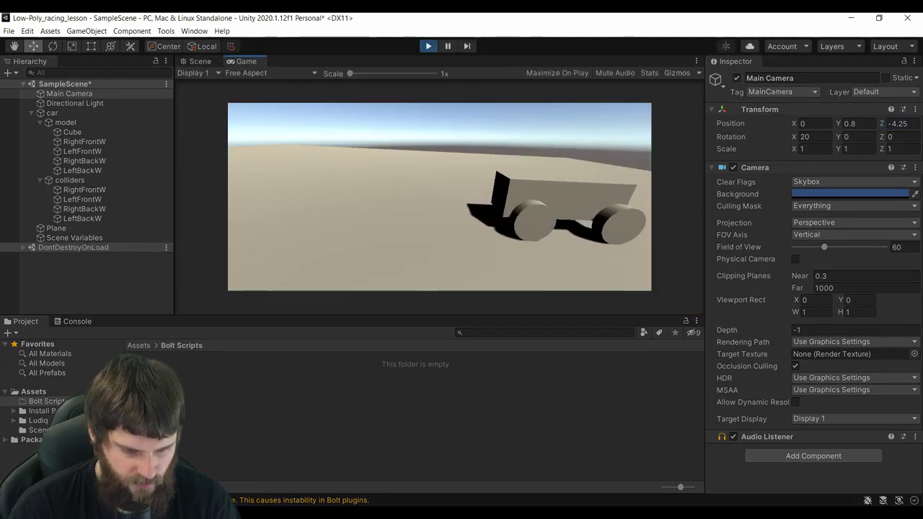
pyautogui.hotkey('ctrl', 'p')
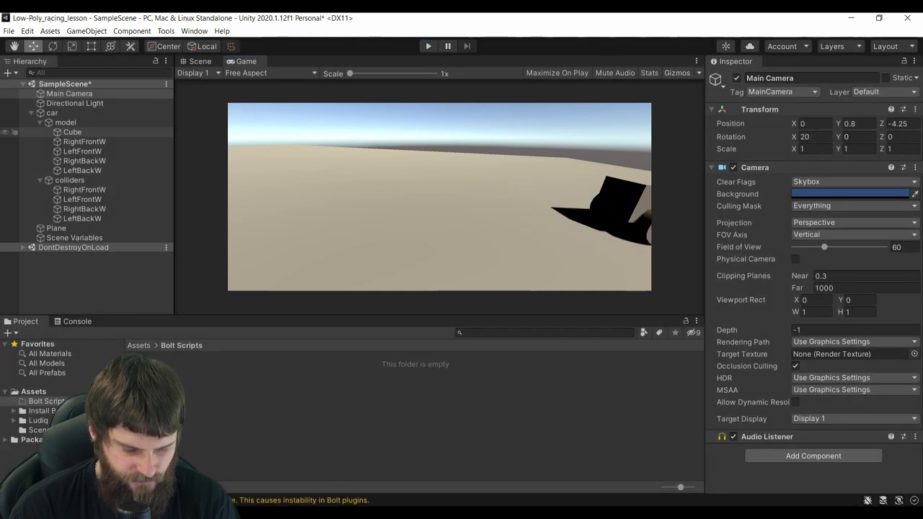
pyautogui.scroll(-5, 439, 196)
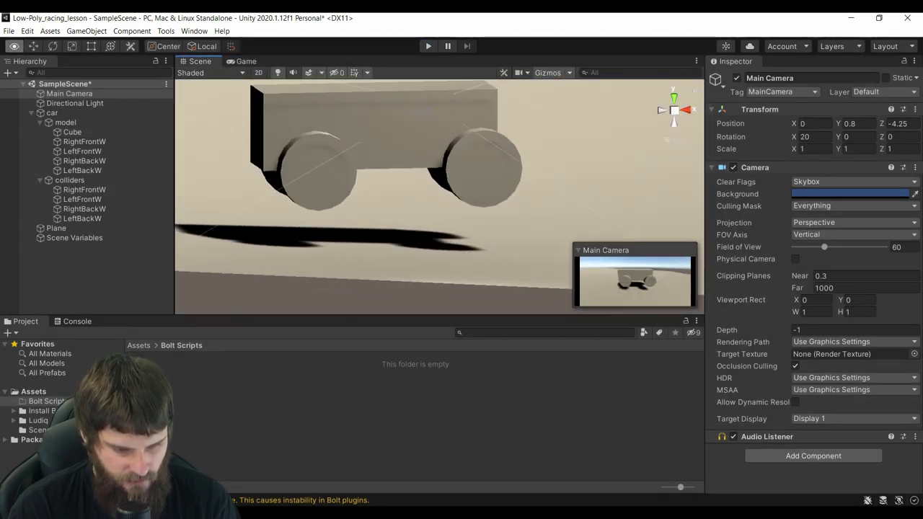
pyautogui.keyDown('alt'); pyautogui.moveTo(403, 180); pyautogui.dragTo(491, 187); pyautogui.keyUp('alt')
pyautogui.keyDown('alt'); pyautogui.moveTo(432, 195); pyautogui.dragTo(375, 198); pyautogui.keyUp('alt')
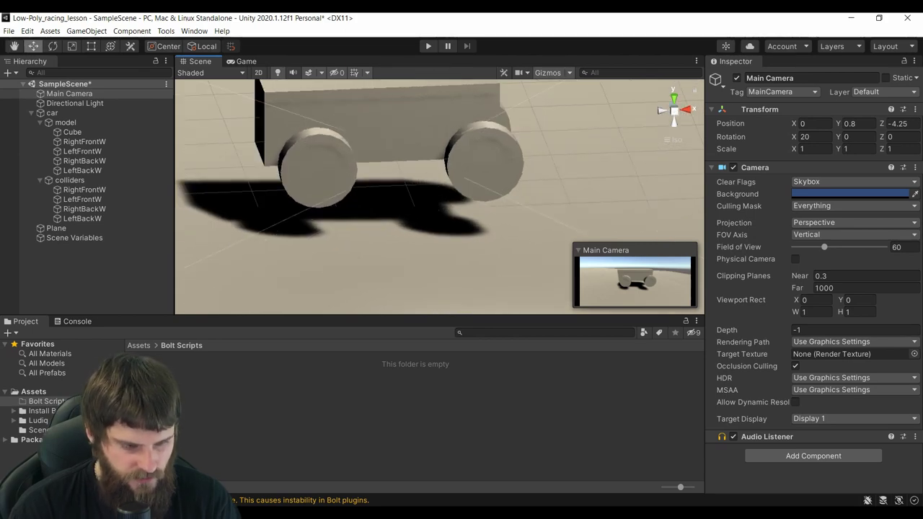
# - Open the car's embedded flow graph and drag the Start and Update nodes to the left
pyautogui.click(52, 112)
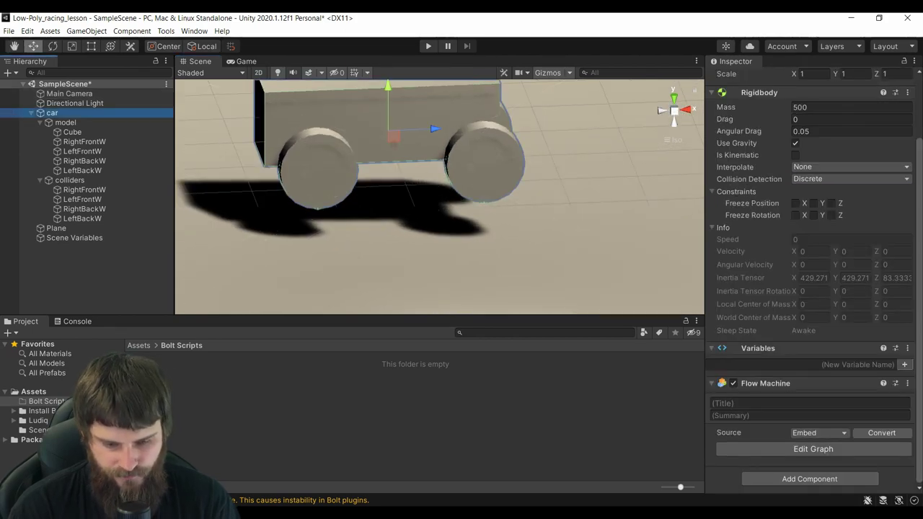
pyautogui.click(813, 448)
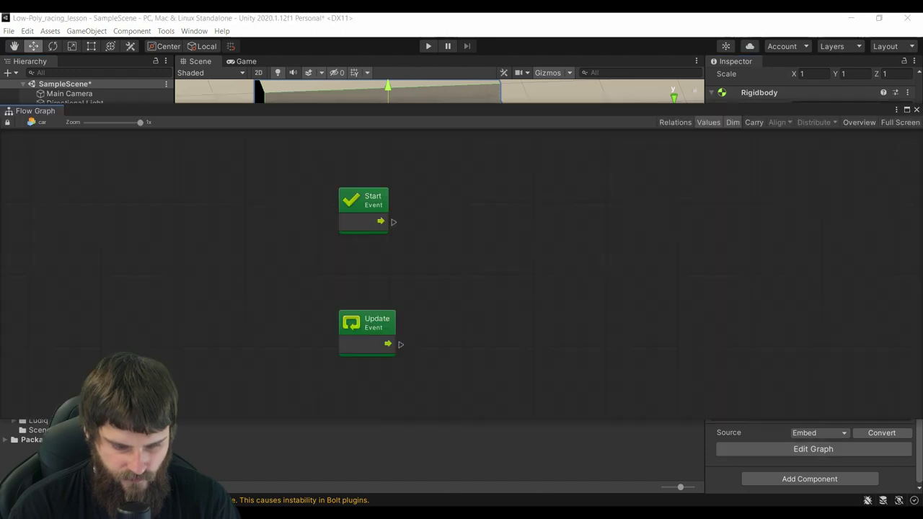
pyautogui.moveTo(363, 205); pyautogui.dragTo(342, 253)
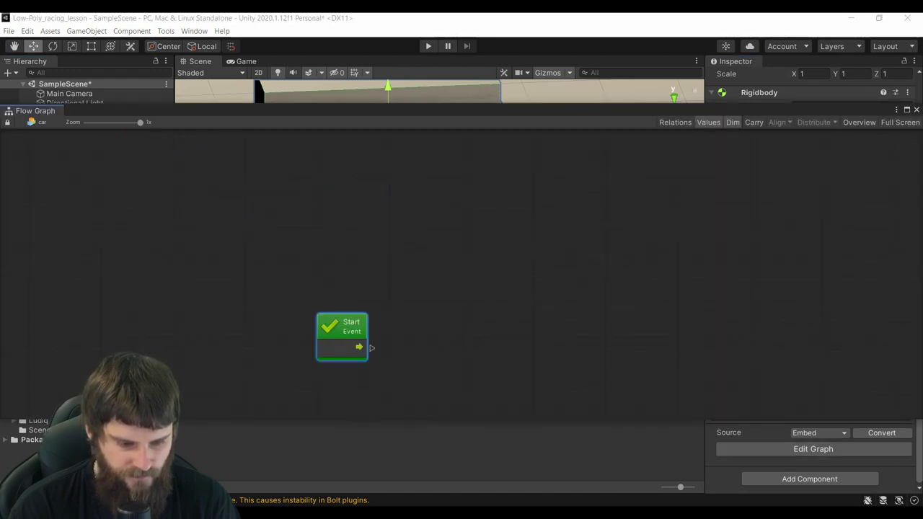
pyautogui.scroll(-1, 360, 274)
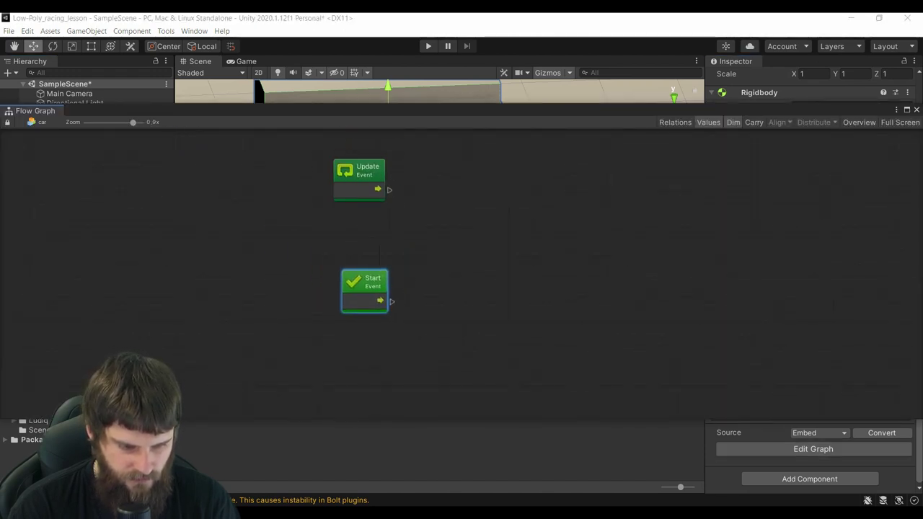
pyautogui.moveTo(360, 321); pyautogui.dragTo(132, 181)
pyautogui.moveTo(356, 217); pyautogui.dragTo(240, 244)
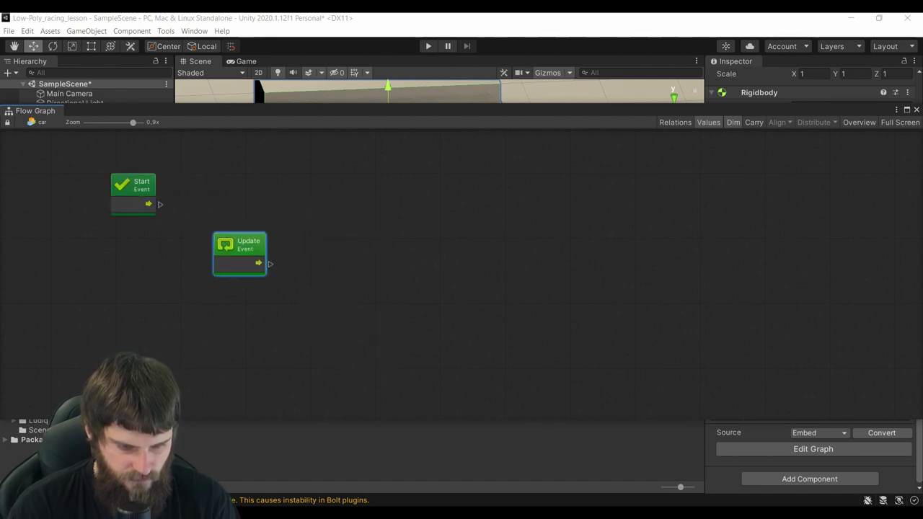
pyautogui.moveTo(132, 182); pyautogui.dragTo(83, 154)
pyautogui.moveTo(240, 246); pyautogui.dragTo(222, 233)
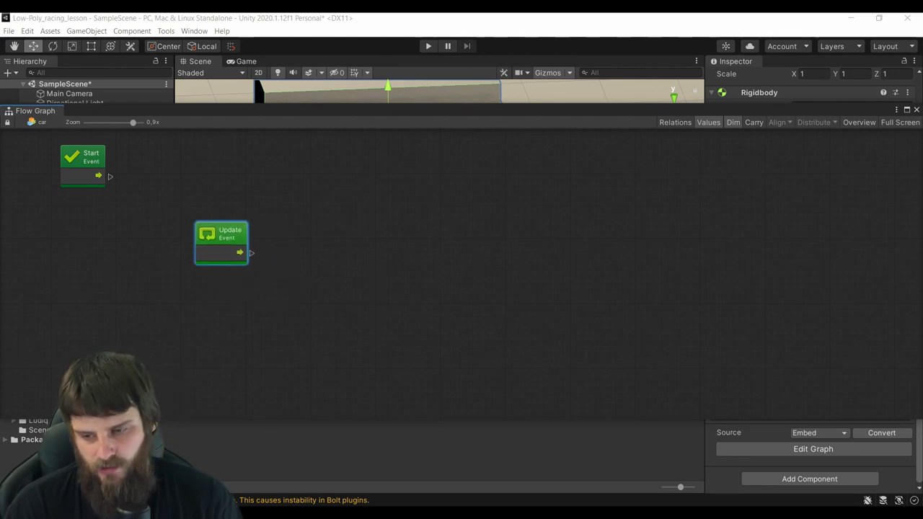
pyautogui.moveTo(221, 243)
pyautogui.mouseDown()
pyautogui.moveTo(159, 238)
pyautogui.moveTo(167, 256)
pyautogui.mouseUp()
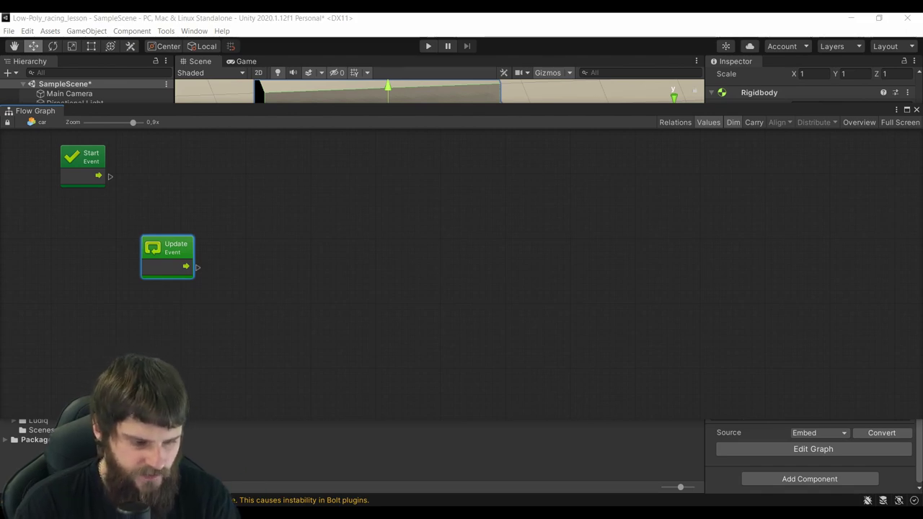
pyautogui.moveTo(167, 247); pyautogui.dragTo(156, 243)
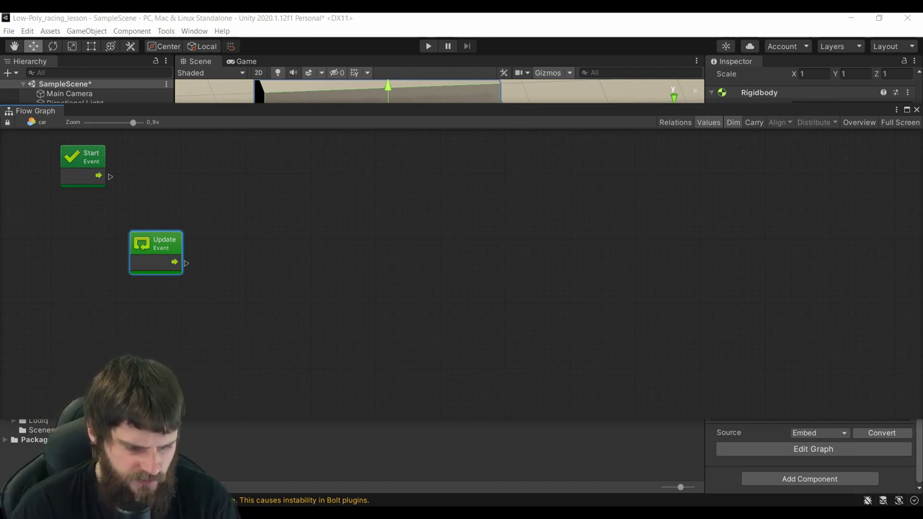
pyautogui.moveTo(156, 249); pyautogui.dragTo(152, 234)
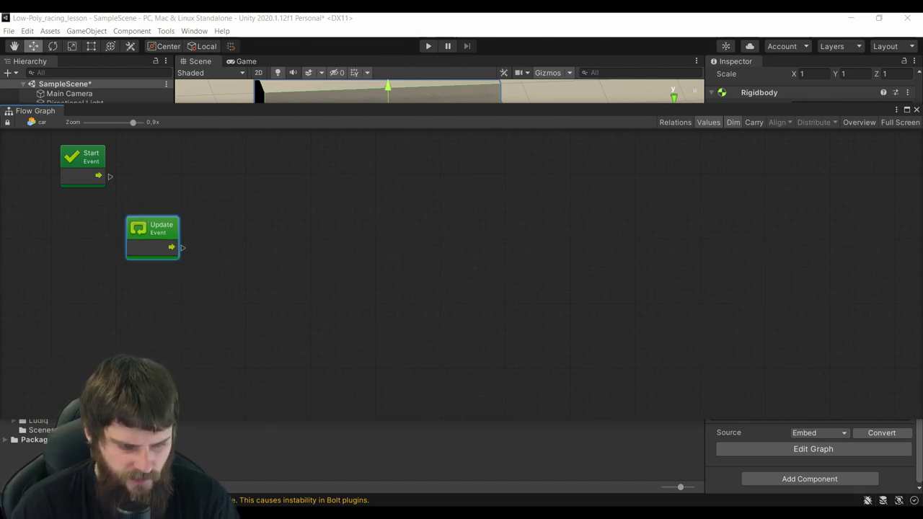
# - Search the unit finder for 'whel' and add a WheelCollider motorTorque (set) node
pyautogui.rightClick(416, 229)
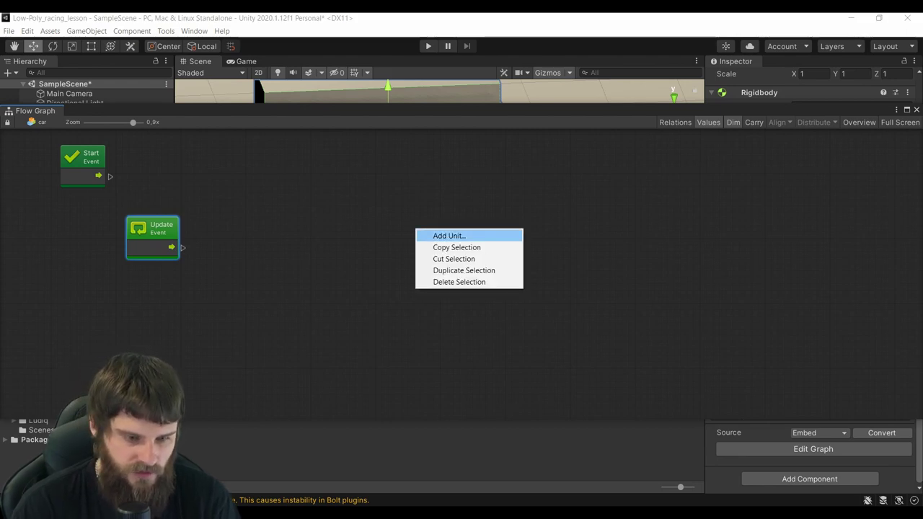
pyautogui.click(448, 236)
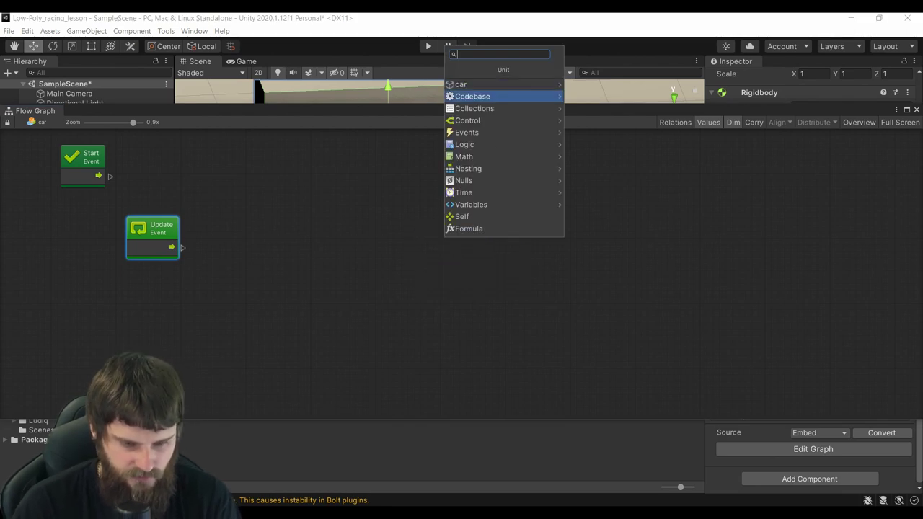
pyautogui.write('whell')
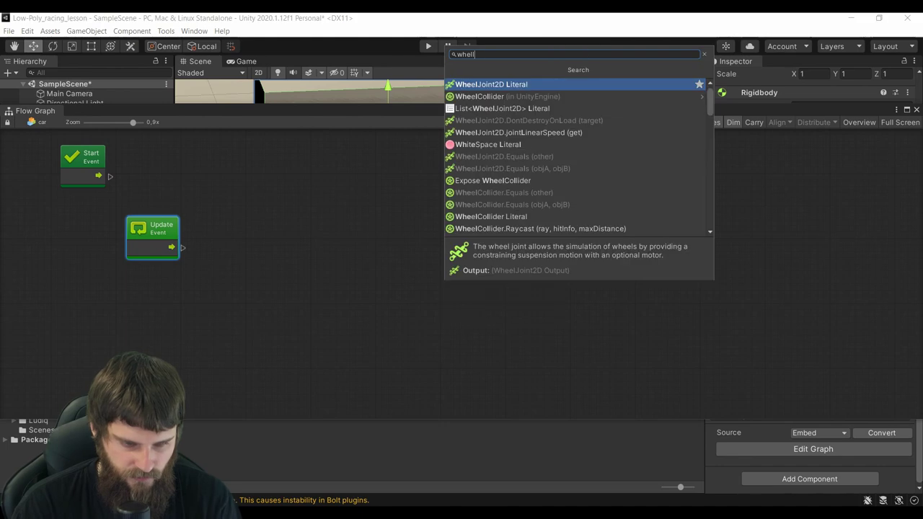
pyautogui.press('BackSpace')
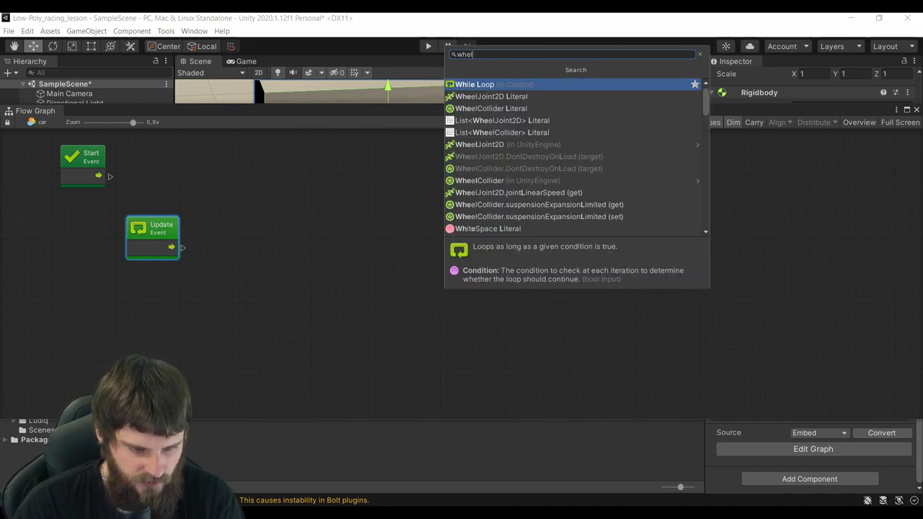
pyautogui.press('Down')
pyautogui.press('Down')
pyautogui.press('Down')
pyautogui.press('Down')
pyautogui.press('Right')
pyautogui.press('Down')
pyautogui.press('Down')
pyautogui.press('Down')
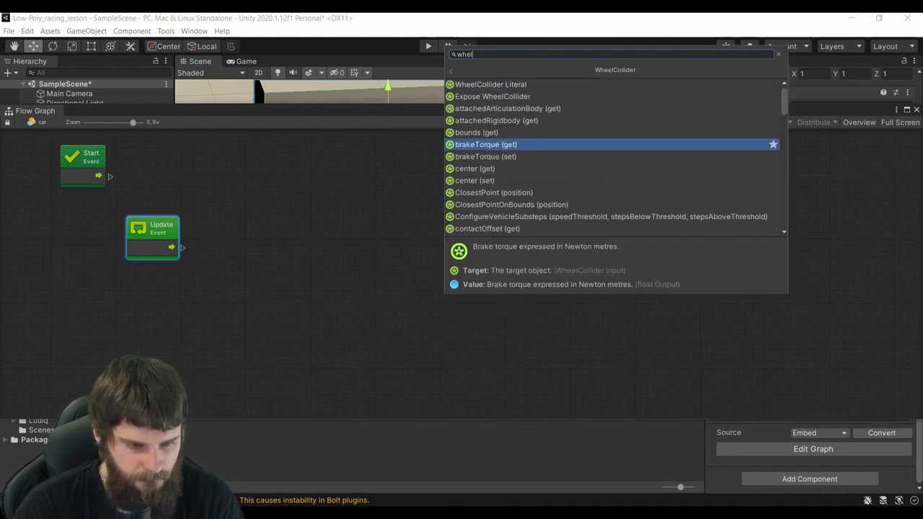
pyautogui.scroll(-2, 505, 119)
pyautogui.scroll(-3, 505, 120)
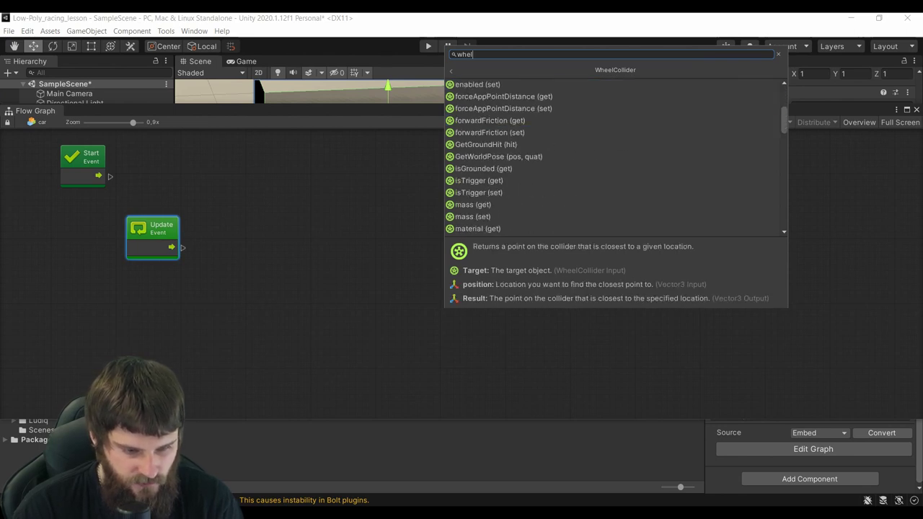
pyautogui.scroll(-1, 505, 120)
pyautogui.scroll(-2, 505, 120)
pyautogui.scroll(1, 505, 120)
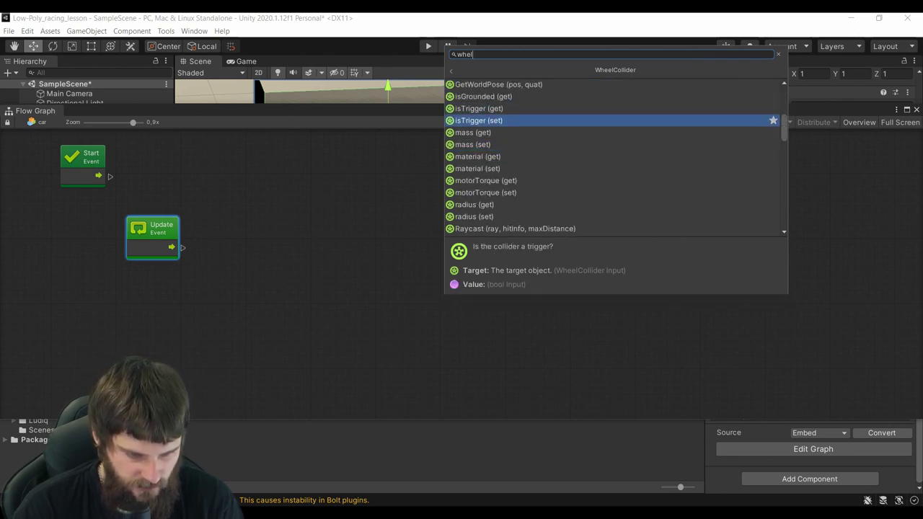
pyautogui.scroll(2, 505, 121)
pyautogui.scroll(-2, 505, 144)
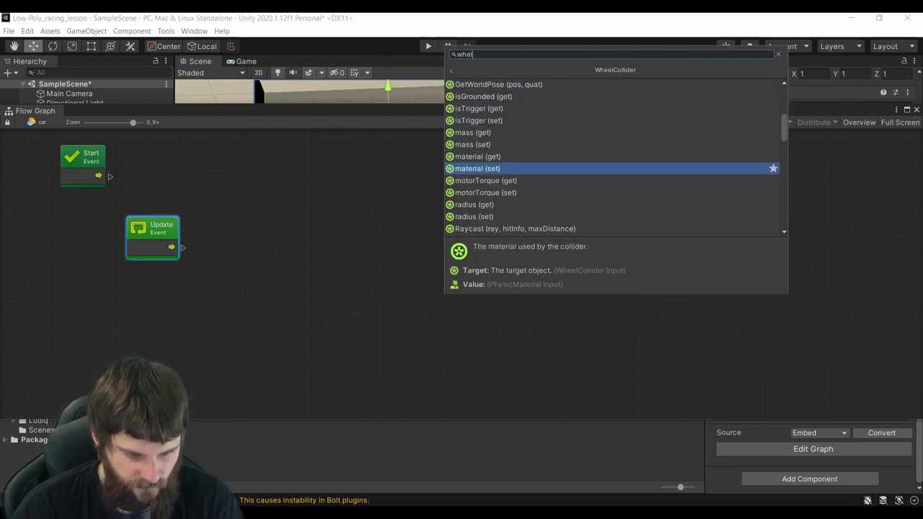
pyautogui.press('Down')
pyautogui.press('Down')
pyautogui.press('Up')
pyautogui.press('Down')
pyautogui.press('Down')
pyautogui.press('Up')
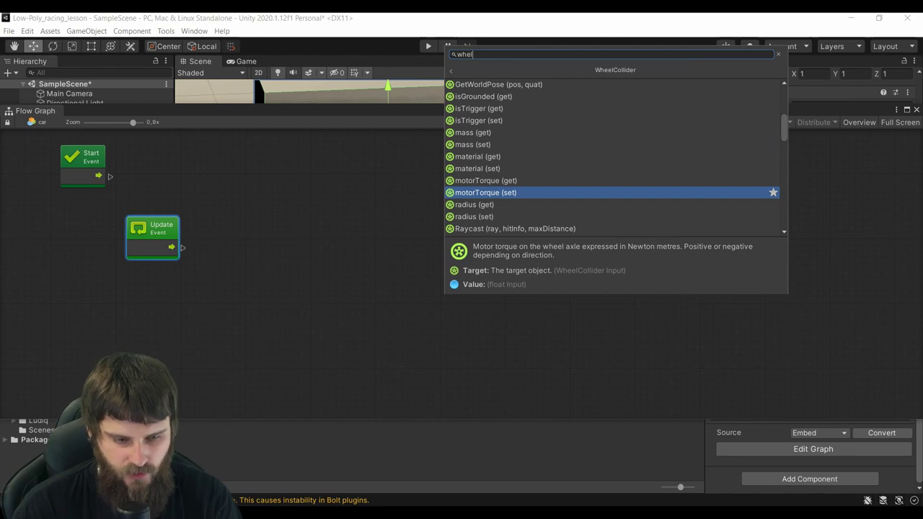
pyautogui.press('Return')
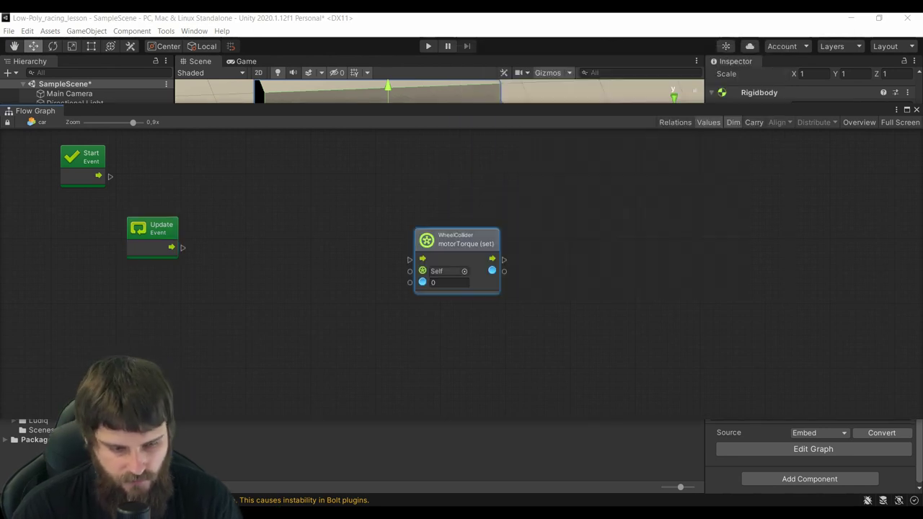
# - Arrange the motorTorque node to the right and the Update node to the left
pyautogui.scroll(1, 377, 267)
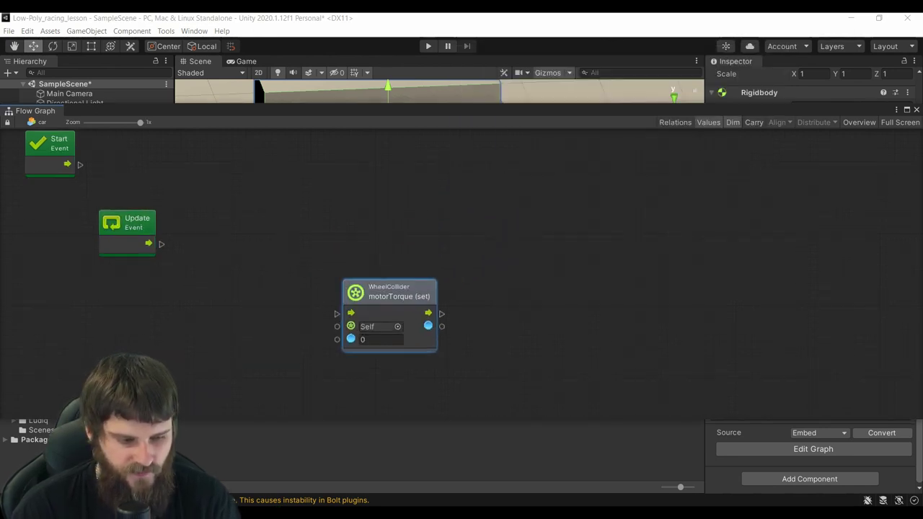
pyautogui.moveTo(127, 220); pyautogui.dragTo(130, 211)
pyautogui.moveTo(390, 291); pyautogui.dragTo(448, 269)
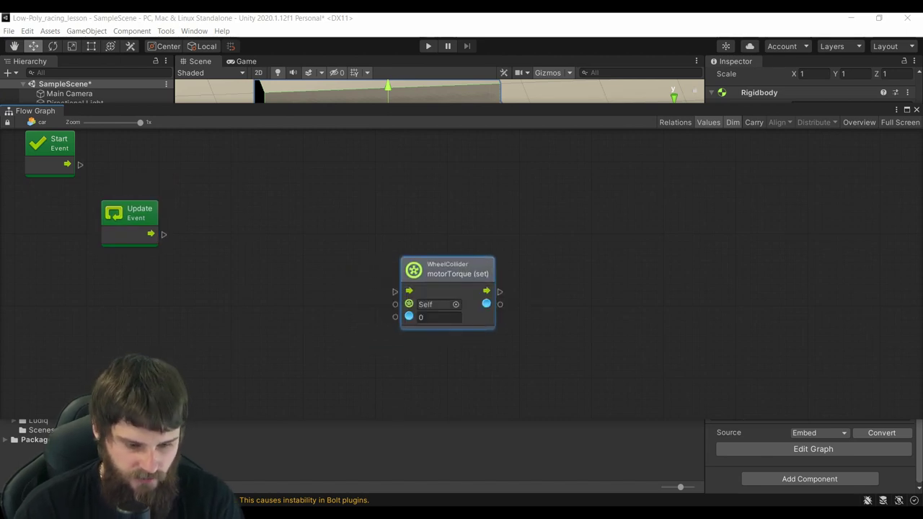
pyautogui.moveTo(454, 269); pyautogui.dragTo(462, 256)
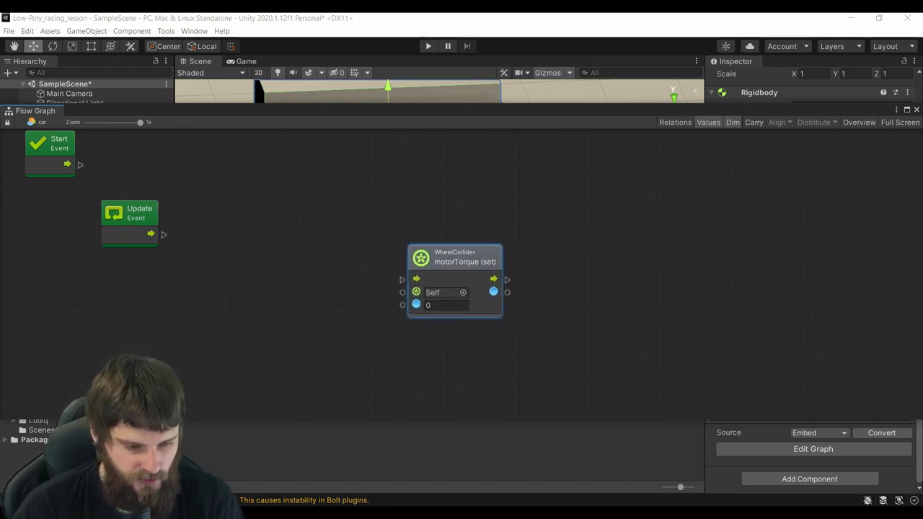
pyautogui.moveTo(130, 216); pyautogui.dragTo(147, 194)
pyautogui.scroll(-1, 465, 276)
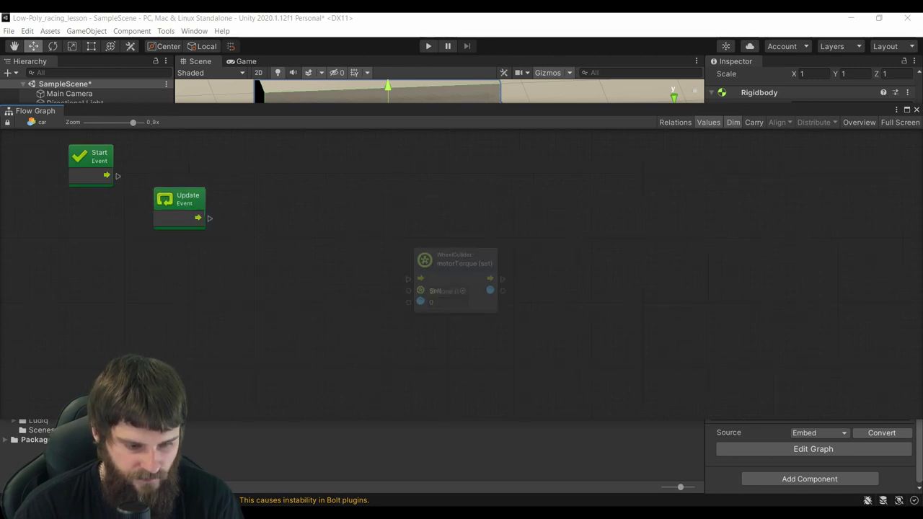
pyautogui.rightClick(192, 116)
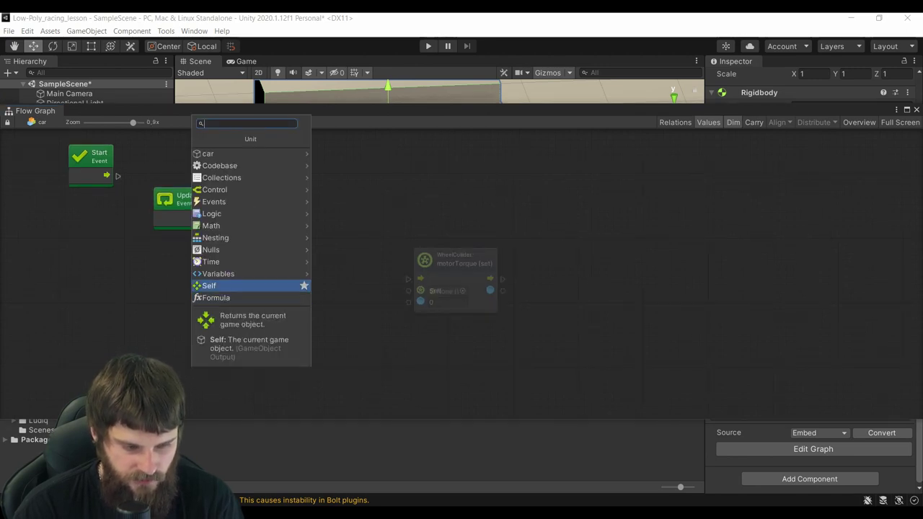
pyautogui.press('Escape')
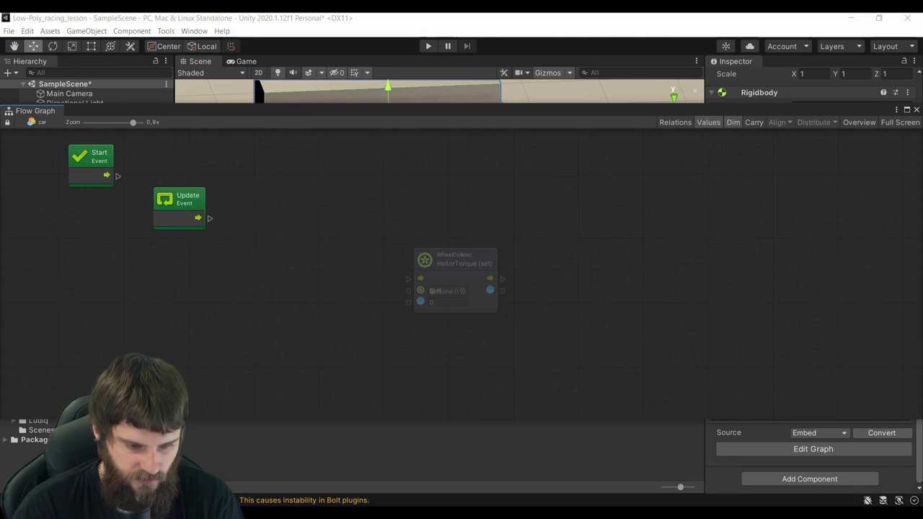
pyautogui.click(180, 199)
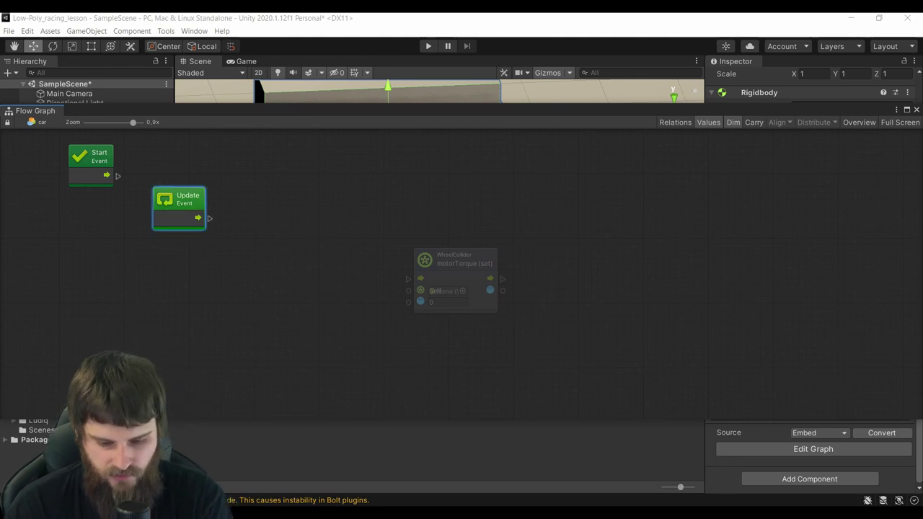
pyautogui.moveTo(179, 202); pyautogui.dragTo(97, 226)
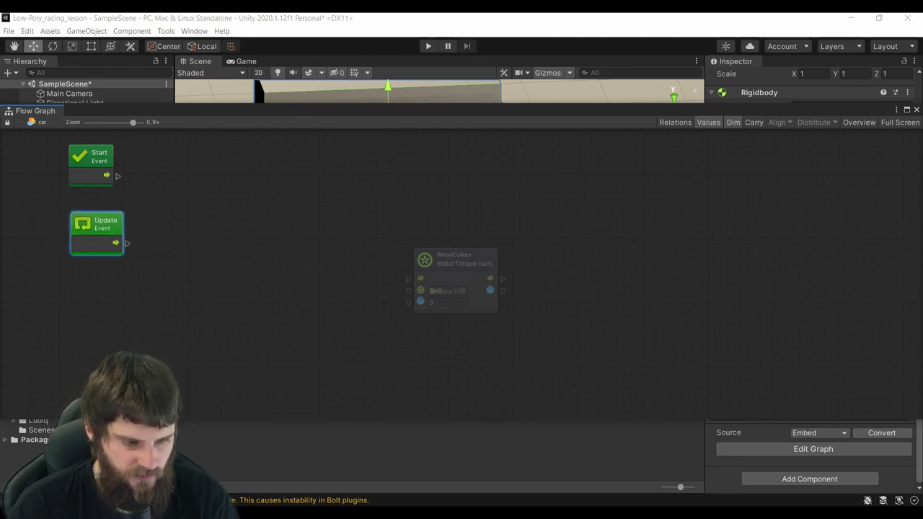
# - Start adding a new unit, searching 'fi' for the Fixed Update event
pyautogui.rightClick(186, 163)
pyautogui.click(219, 168)
pyautogui.write('f')
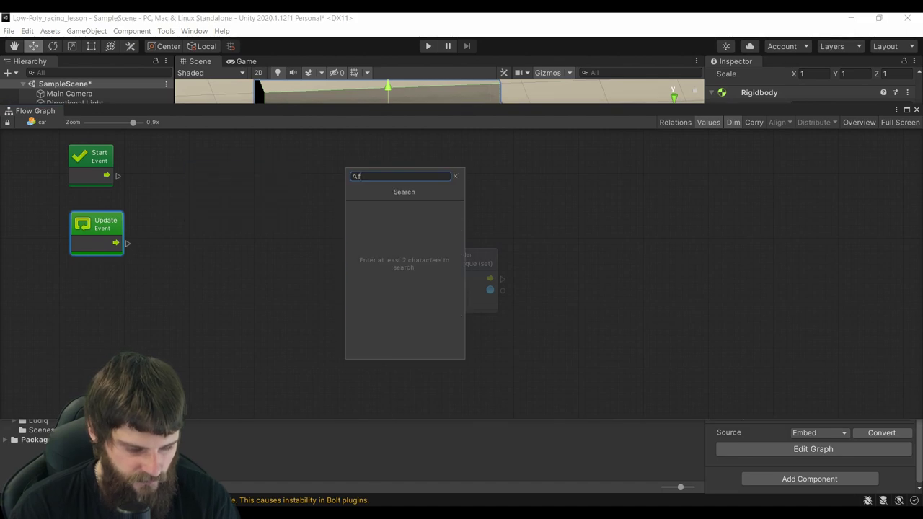
pyautogui.write('ixed')
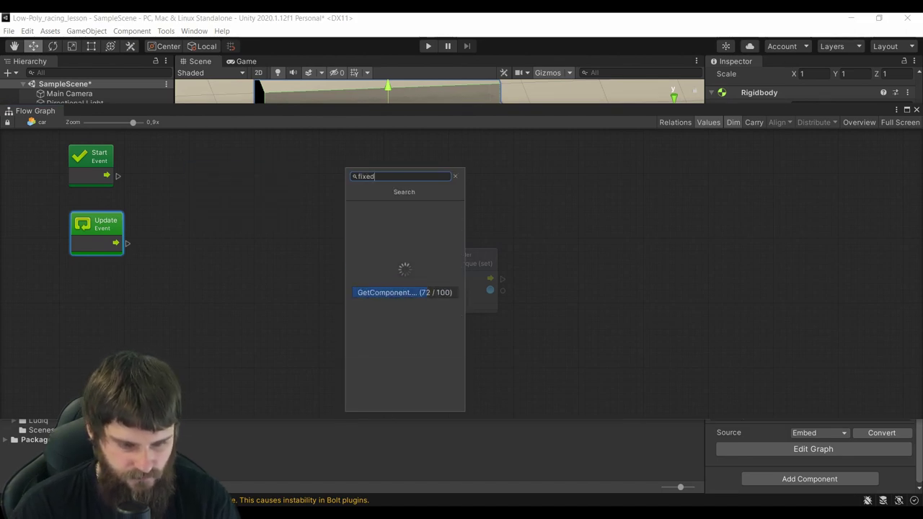
# - Create the Fixed Update event node from the search results and place it
pyautogui.press('Down')
pyautogui.press('Down')
pyautogui.press('Return')
pyautogui.moveTo(224, 173)
pyautogui.mouseDown()
pyautogui.moveTo(219, 180)
pyautogui.moveTo(371, 266)
pyautogui.mouseUp()
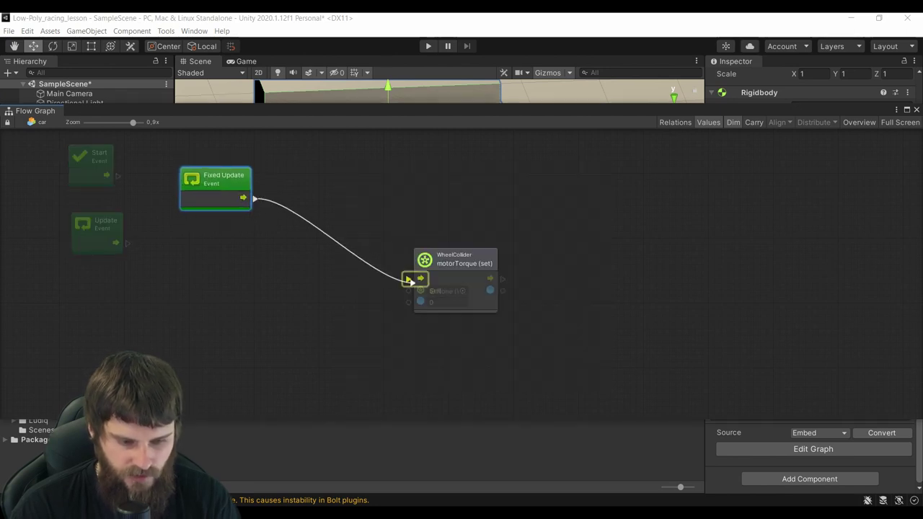
pyautogui.moveTo(296, 227); pyautogui.dragTo(296, 228)
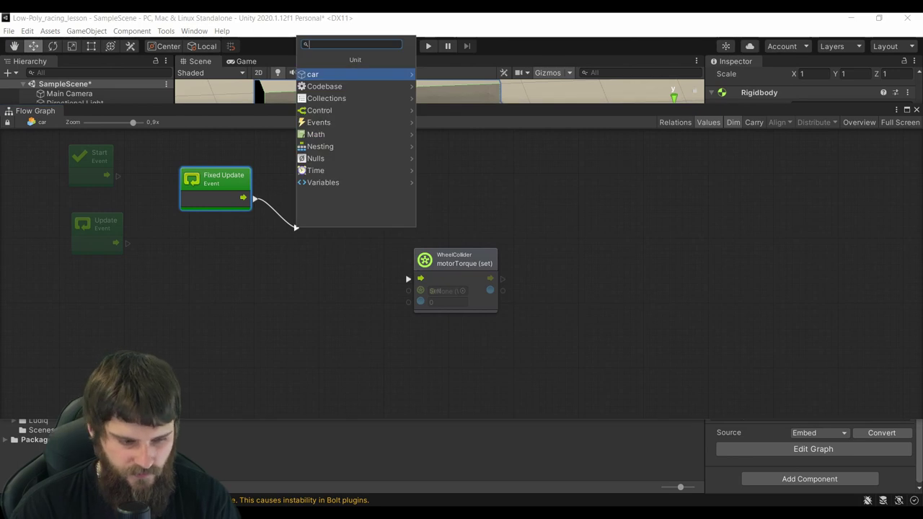
pyautogui.press('Escape')
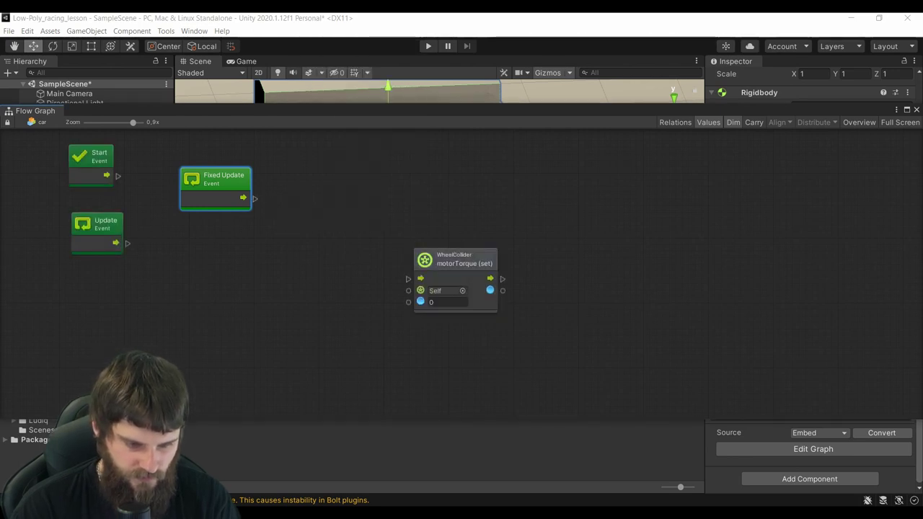
# - Rearrange the motorTorque, Update and Start nodes around the canvas
pyautogui.moveTo(455, 259); pyautogui.dragTo(510, 253)
pyautogui.rightClick(282, 296)
pyautogui.press('Escape')
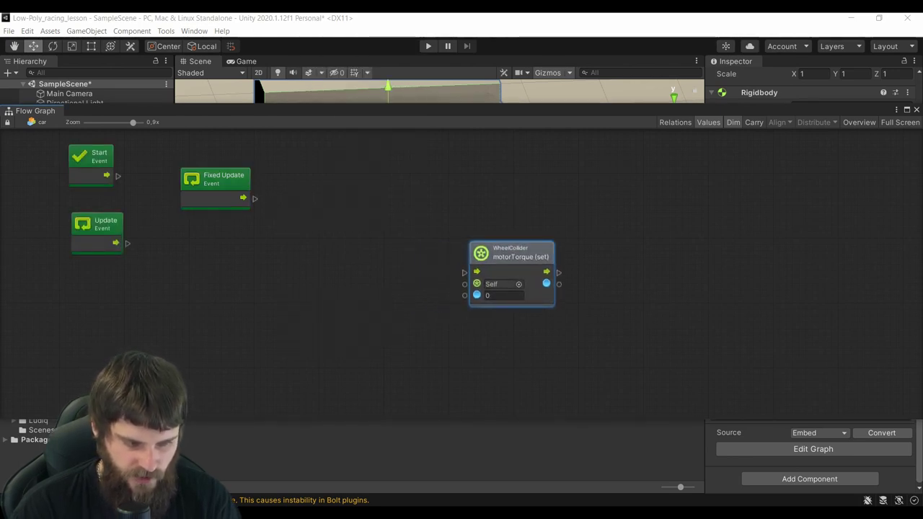
pyautogui.moveTo(98, 223); pyautogui.dragTo(64, 212)
pyautogui.moveTo(91, 159); pyautogui.dragTo(56, 157)
# - Add an Input.GetAxis (axisName) unit to the flow graph via an 'input' search and position it
pyautogui.rightClick(195, 251)
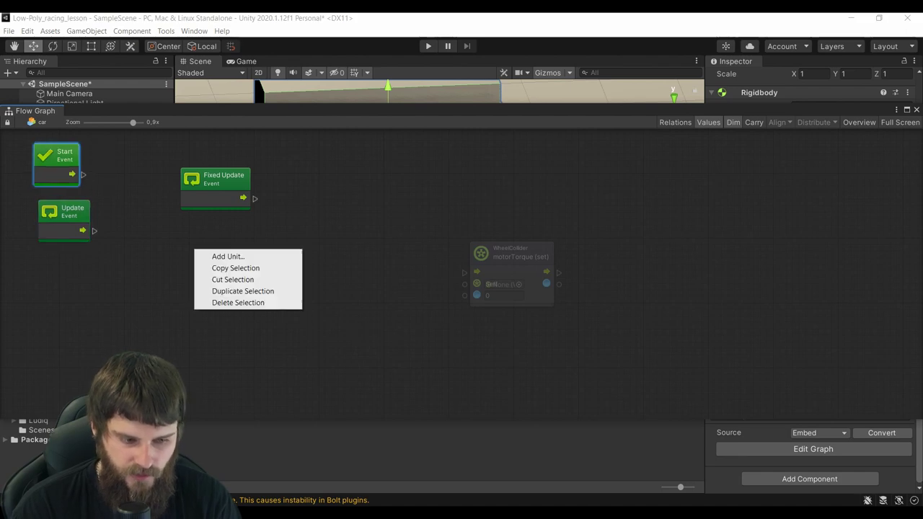
pyautogui.click(228, 256)
pyautogui.write('in')
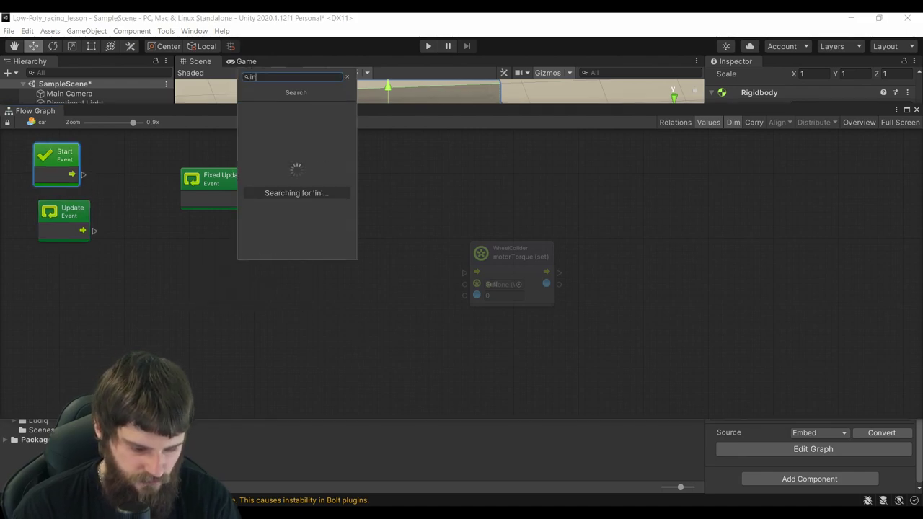
pyautogui.write('put')
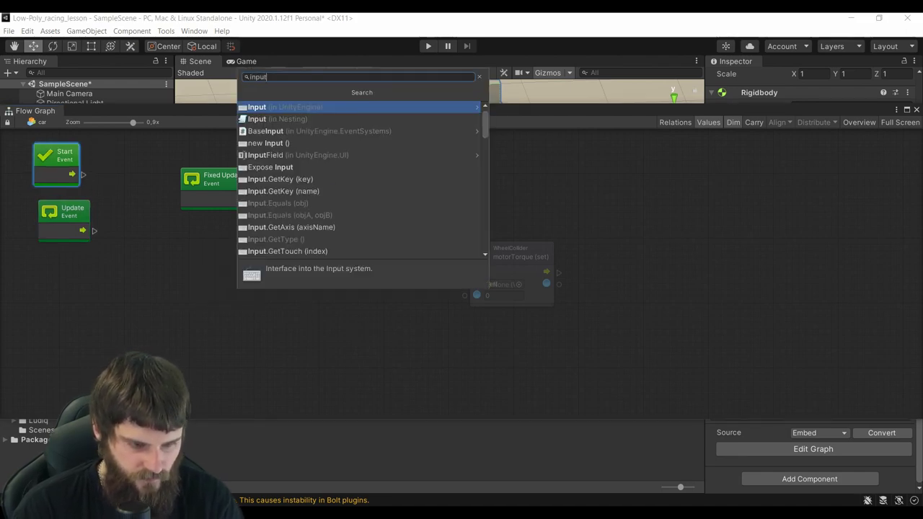
pyautogui.press('Down')
pyautogui.press('Down')
pyautogui.press('Down')
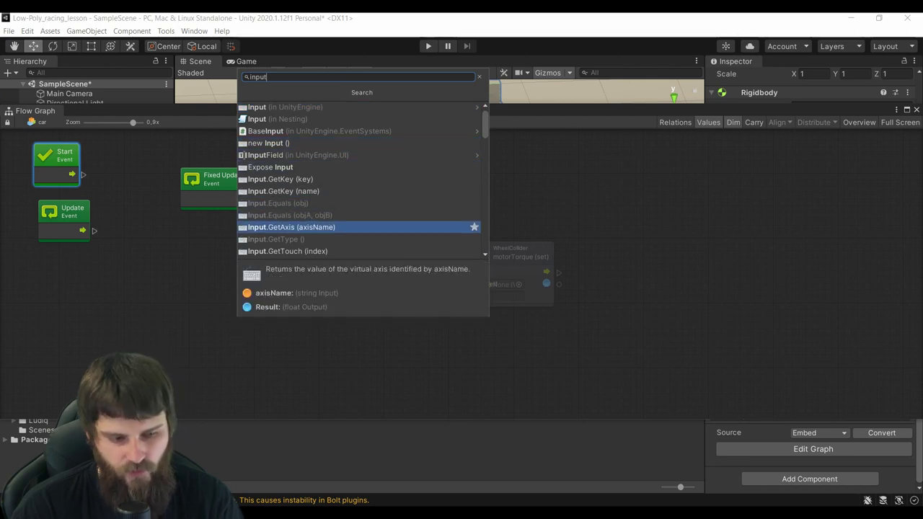
pyautogui.press('Return')
pyautogui.moveTo(231, 257); pyautogui.dragTo(270, 286)
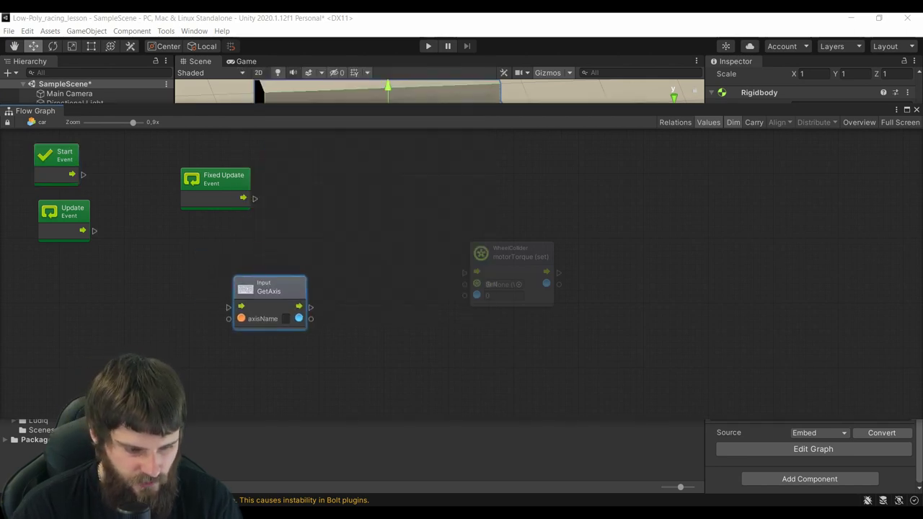
pyautogui.press('Escape')
# - Set the GetAxis node's axisName to Vertical and nudge the node up
pyautogui.click(285, 318)
pyautogui.write('Vertica')
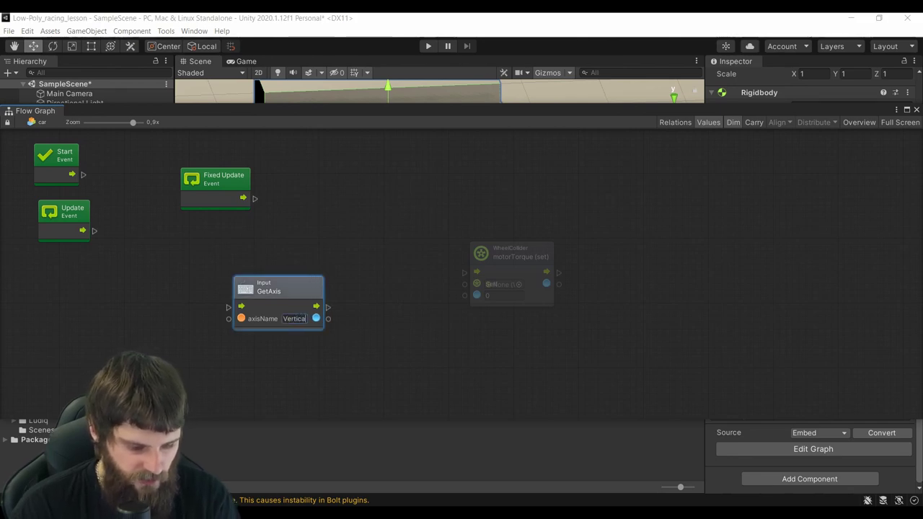
pyautogui.write('l')
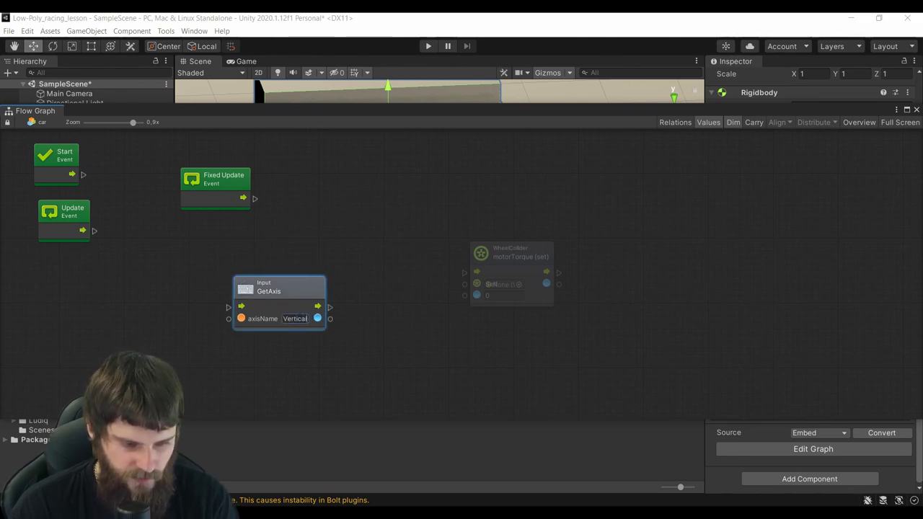
pyautogui.press('Return')
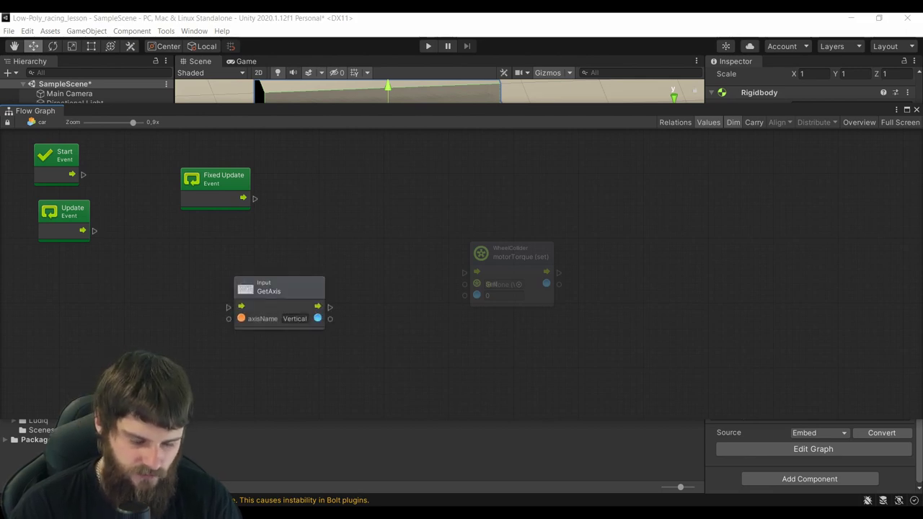
pyautogui.moveTo(274, 289); pyautogui.dragTo(279, 267)
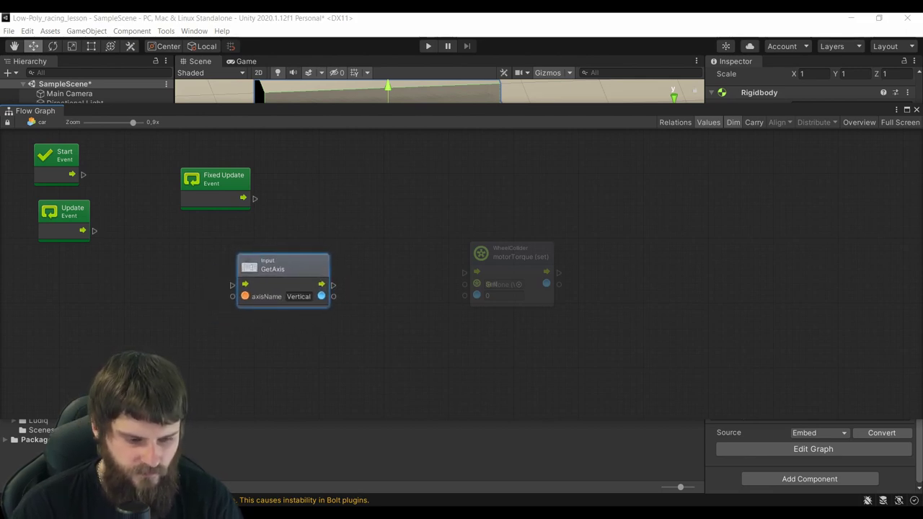
# - Wire GetAxis Vertical into motorTorque (set)'s value and Fixed Update into its flow input, arranging the nodes
pyautogui.moveTo(512, 253); pyautogui.dragTo(586, 241)
pyautogui.moveTo(284, 269); pyautogui.dragTo(263, 263)
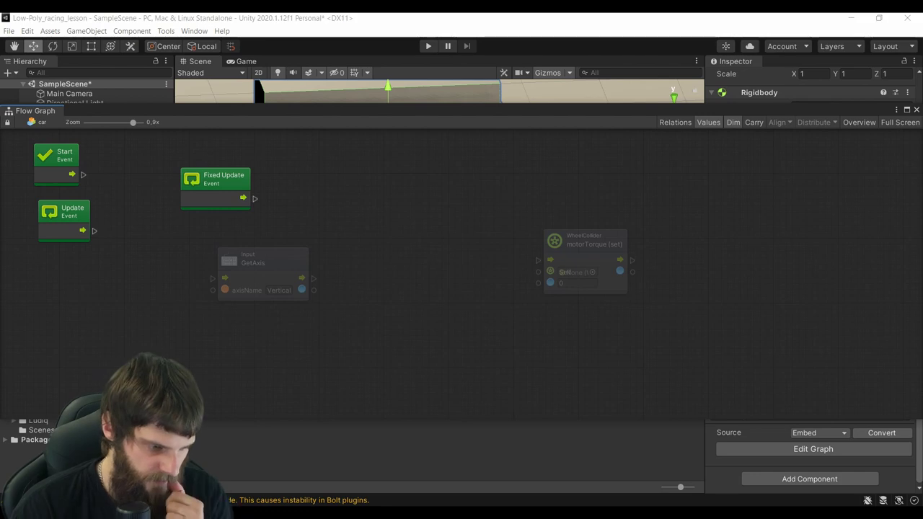
pyautogui.moveTo(264, 263)
pyautogui.mouseDown()
pyautogui.moveTo(291, 271)
pyautogui.moveTo(279, 272)
pyautogui.mouseUp()
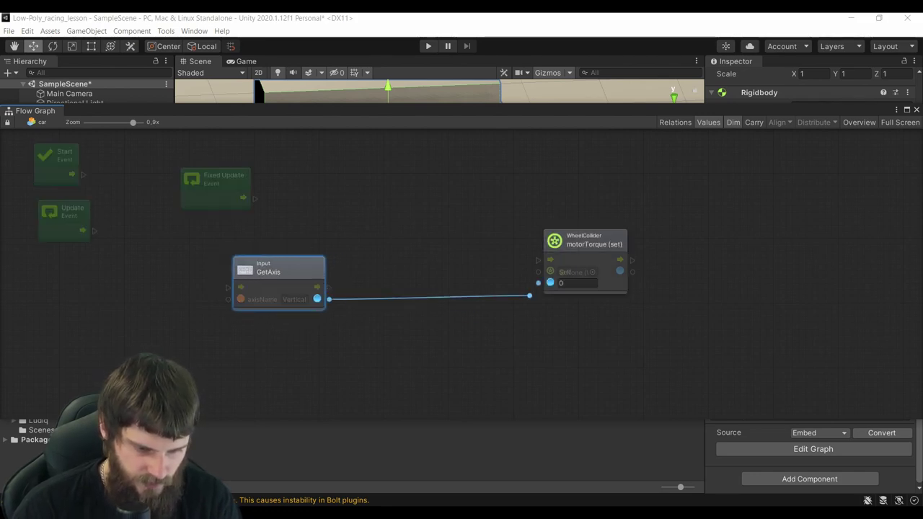
pyautogui.moveTo(317, 298); pyautogui.dragTo(551, 282)
pyautogui.moveTo(278, 272)
pyautogui.mouseDown()
pyautogui.moveTo(326, 258)
pyautogui.moveTo(333, 233)
pyautogui.mouseUp()
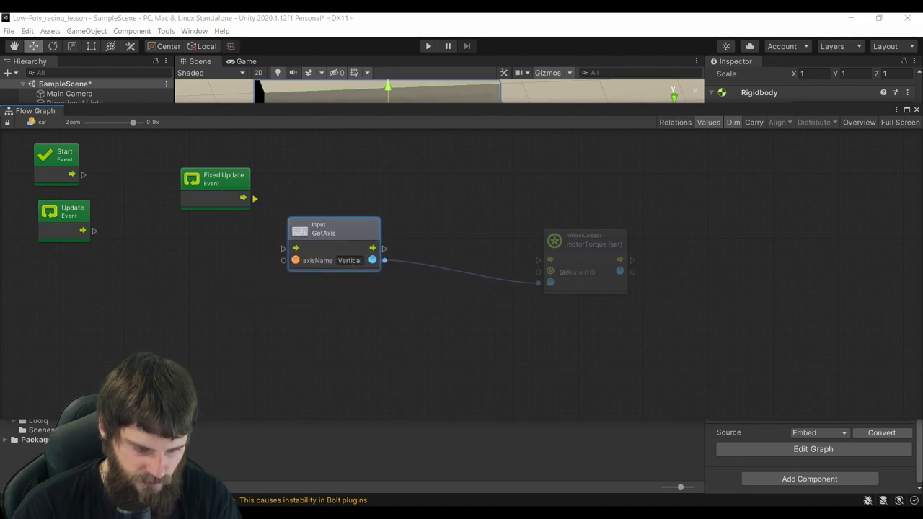
pyautogui.moveTo(255, 198); pyautogui.dragTo(538, 259)
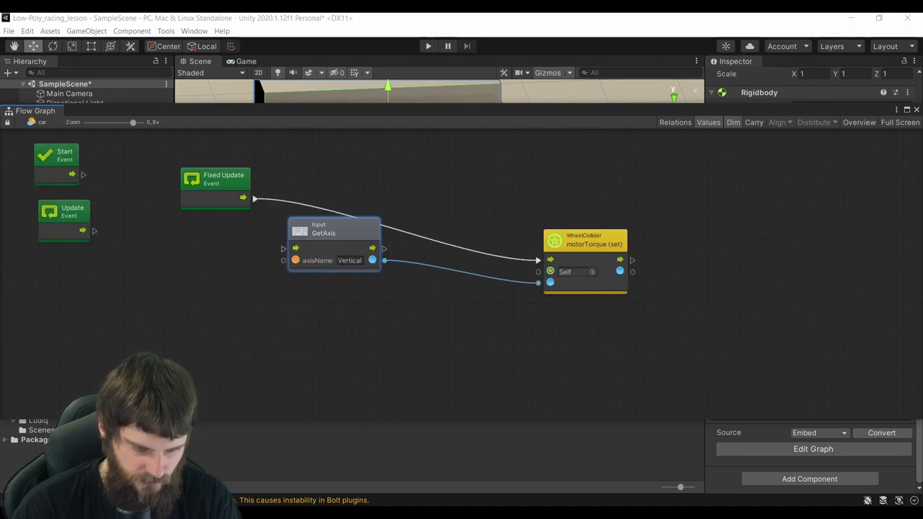
pyautogui.moveTo(333, 232)
pyautogui.mouseDown()
pyautogui.moveTo(275, 272)
pyautogui.moveTo(292, 278)
pyautogui.moveTo(217, 286)
pyautogui.mouseUp()
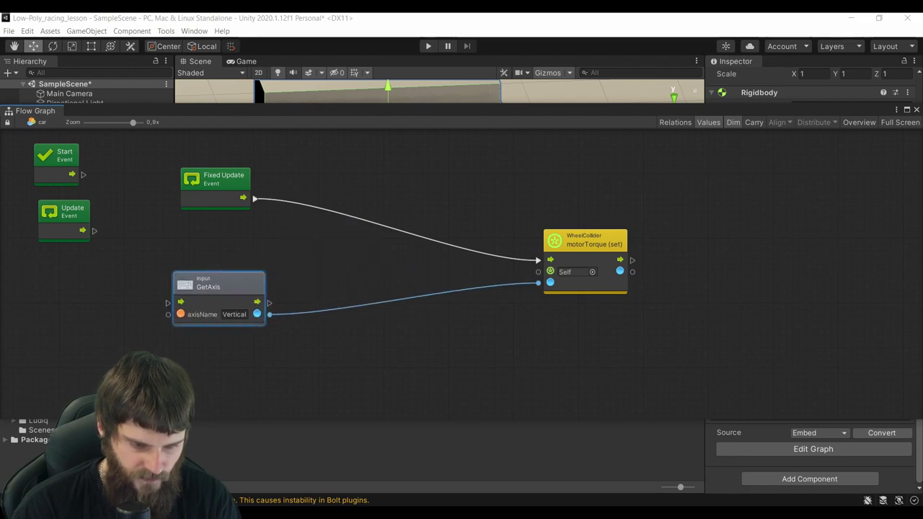
pyautogui.moveTo(585, 240); pyautogui.dragTo(422, 252)
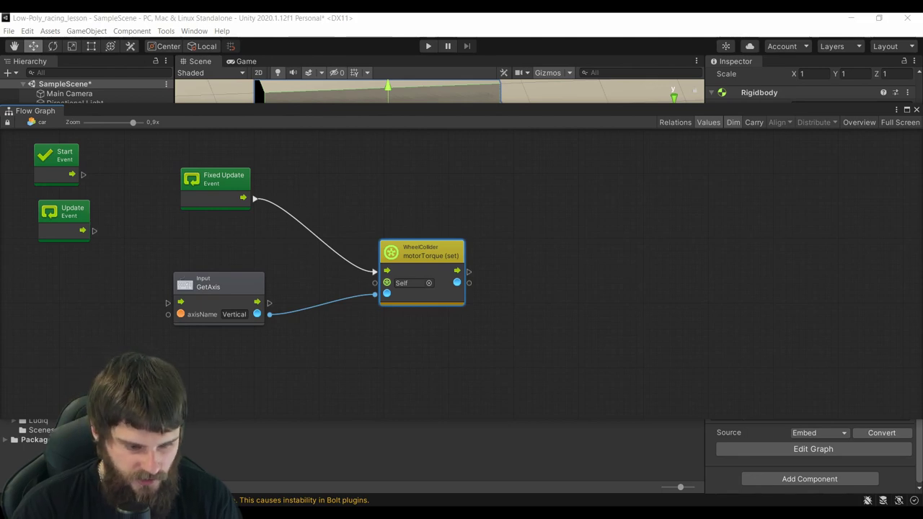
# - Drag RightFrontW from the Hierarchy onto the motorTorque (set) node's target field, replacing Self
pyautogui.hotkey('shift', 'space')
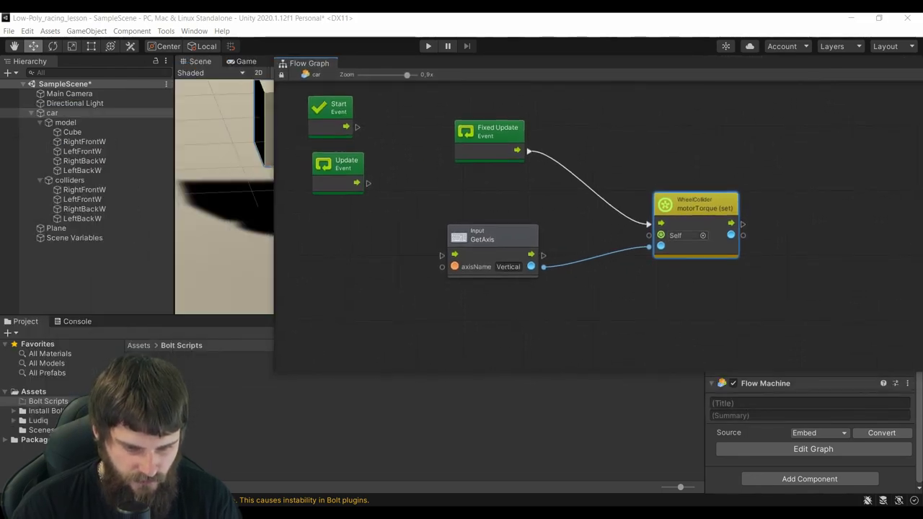
pyautogui.scroll(-1, 757, 229)
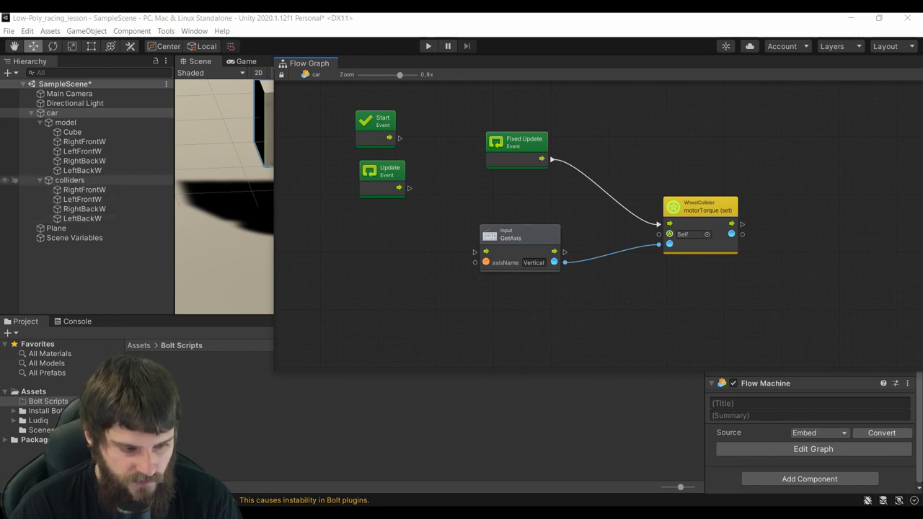
pyautogui.click(84, 189)
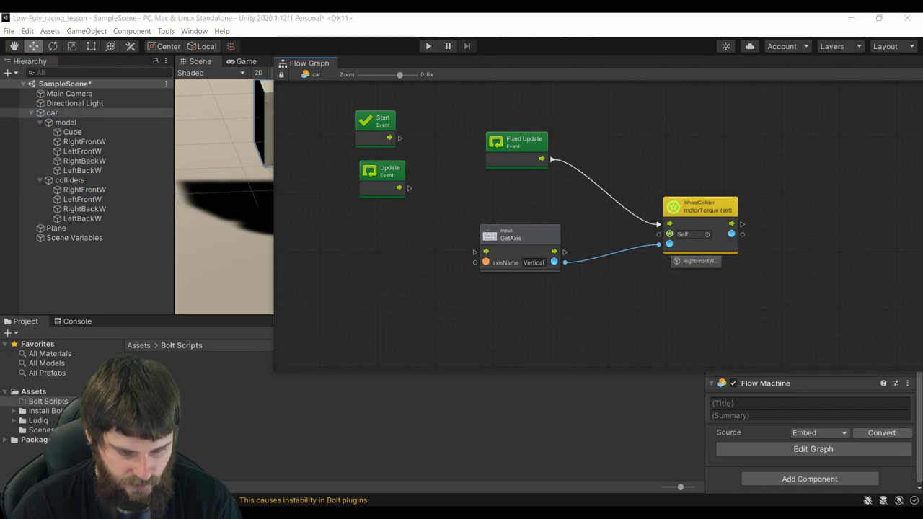
pyautogui.moveTo(83, 190)
pyautogui.mouseDown()
pyautogui.moveTo(670, 244)
pyautogui.moveTo(689, 235)
pyautogui.mouseUp()
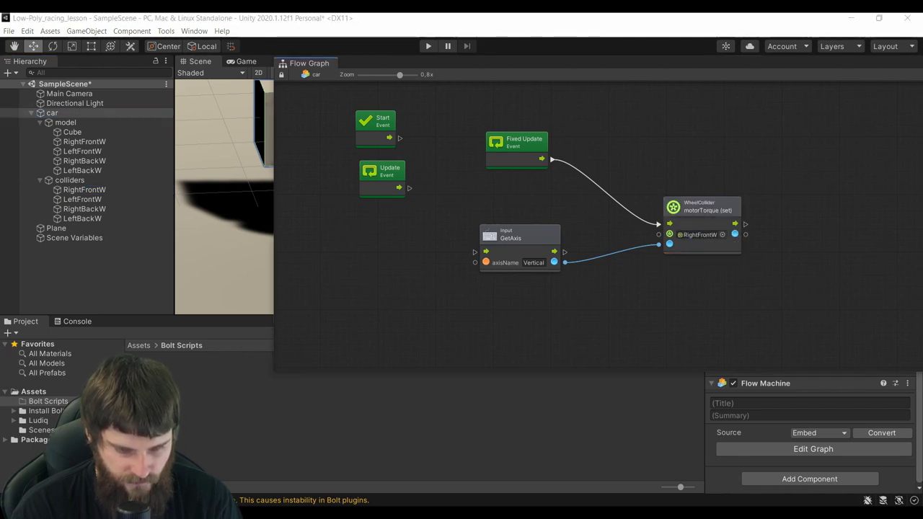
pyautogui.scroll(2, 505, 216)
pyautogui.scroll(-2, 449, 354)
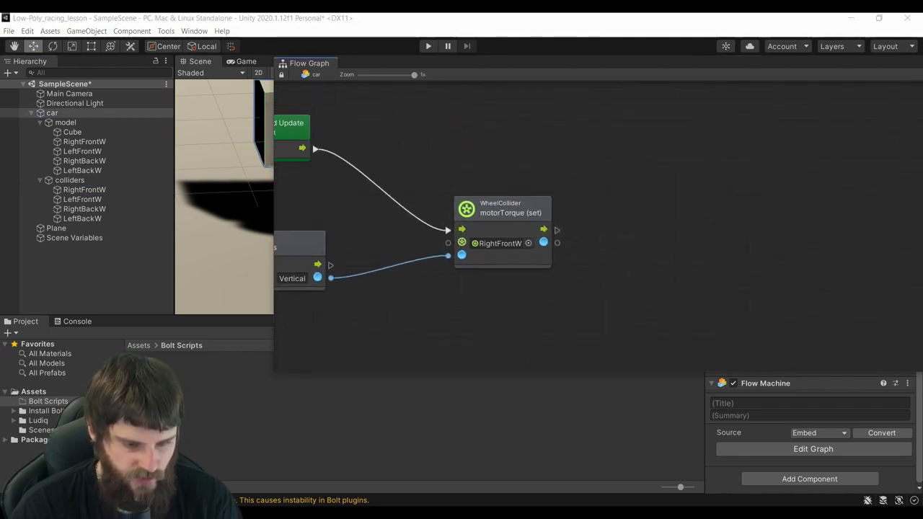
# - Duplicate the motorTorque (set) node and arrange both copies with the GetAxis node
pyautogui.rightClick(549, 209)
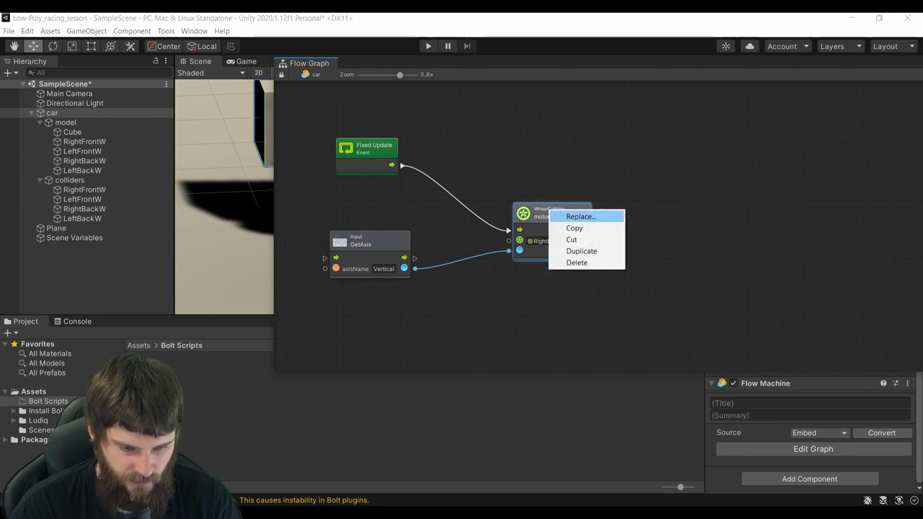
pyautogui.click(570, 250)
pyautogui.moveTo(563, 225); pyautogui.dragTo(553, 299)
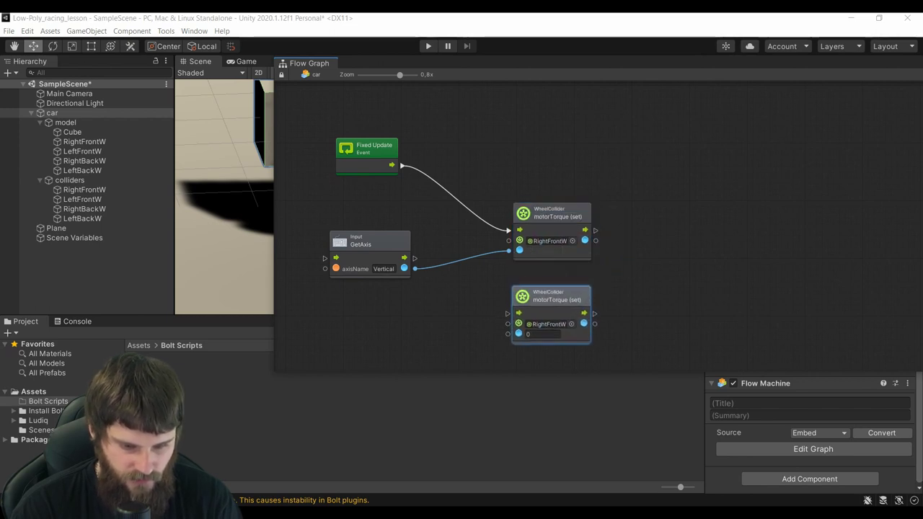
pyautogui.moveTo(552, 215); pyautogui.dragTo(545, 166)
pyautogui.moveTo(361, 243); pyautogui.dragTo(346, 208)
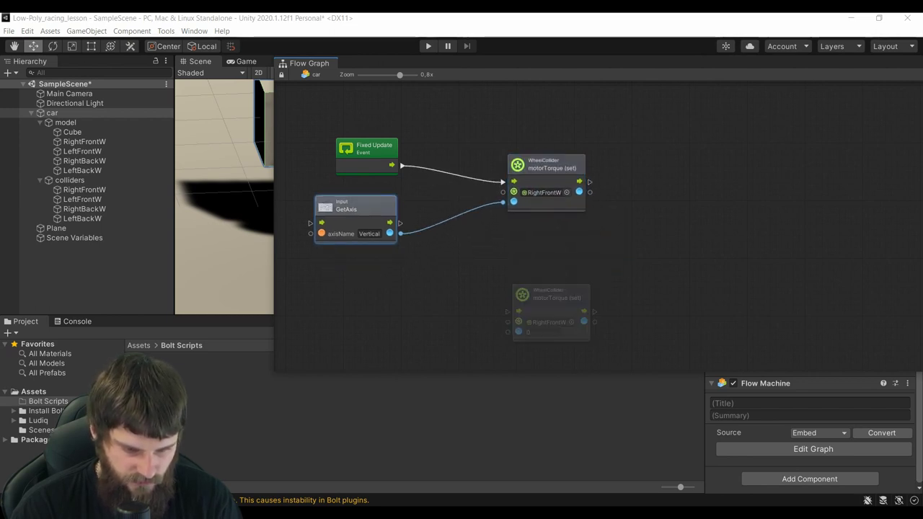
pyautogui.moveTo(552, 167); pyautogui.dragTo(541, 183)
pyautogui.moveTo(552, 297); pyautogui.dragTo(541, 265)
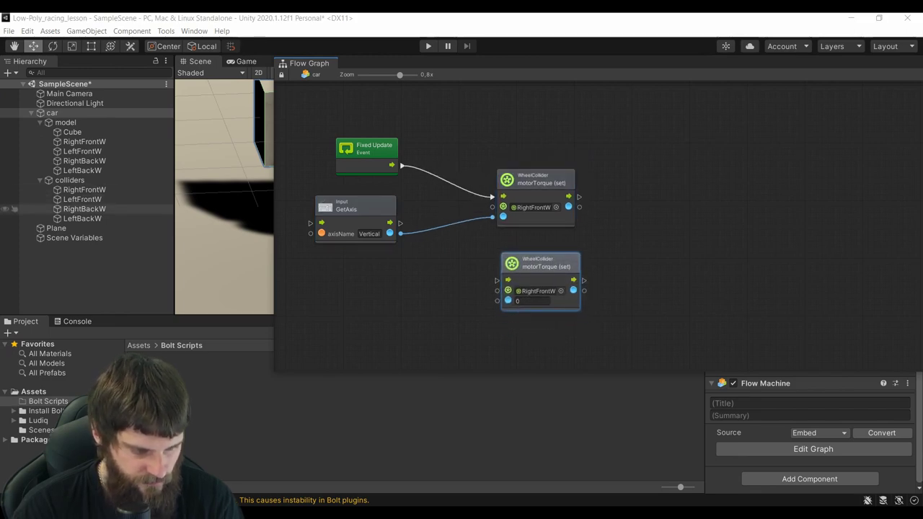
# - Target LeftFrontW on the duplicate, feed it GetAxis, and chain it after the RightFrontW node
pyautogui.moveTo(82, 199)
pyautogui.mouseDown()
pyautogui.moveTo(537, 313)
pyautogui.moveTo(533, 291)
pyautogui.mouseUp()
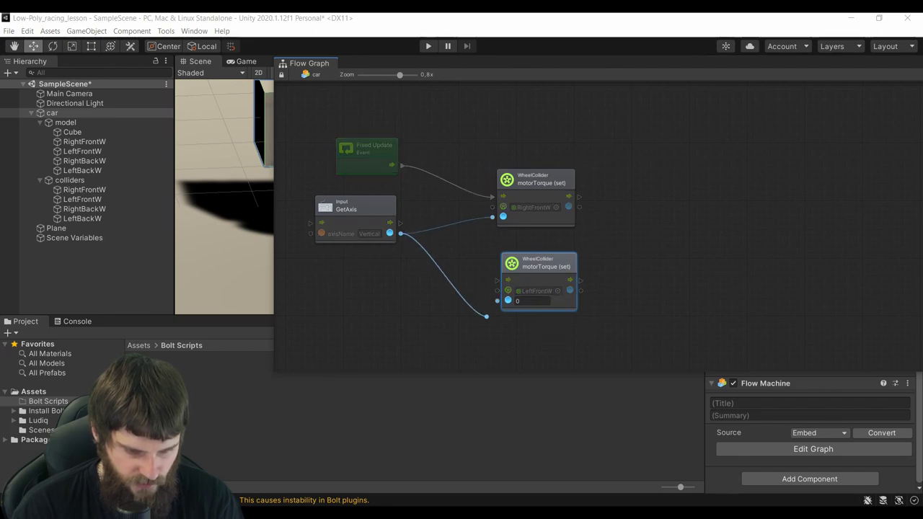
pyautogui.moveTo(401, 233); pyautogui.dragTo(508, 300)
pyautogui.moveTo(539, 263); pyautogui.dragTo(593, 280)
pyautogui.moveTo(579, 197); pyautogui.dragTo(611, 218)
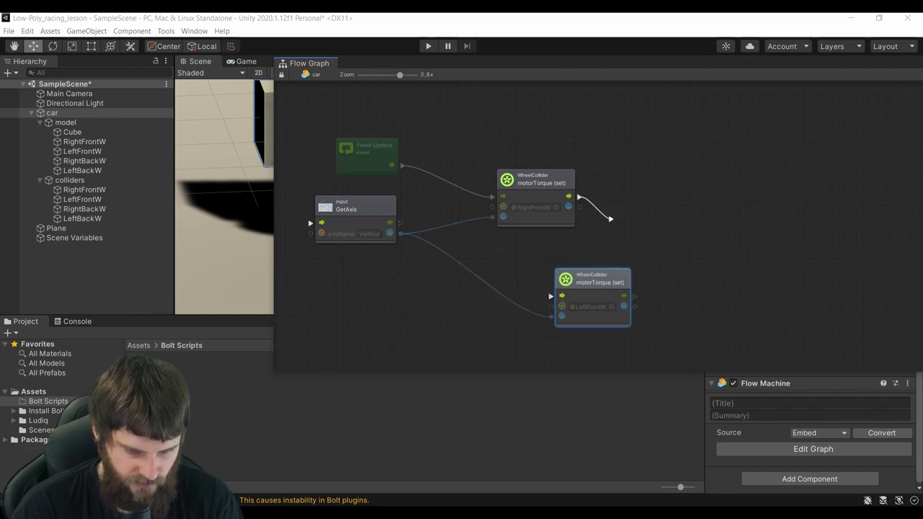
pyautogui.moveTo(549, 283)
pyautogui.mouseDown()
pyautogui.moveTo(551, 296)
pyautogui.moveTo(537, 281)
pyautogui.mouseUp()
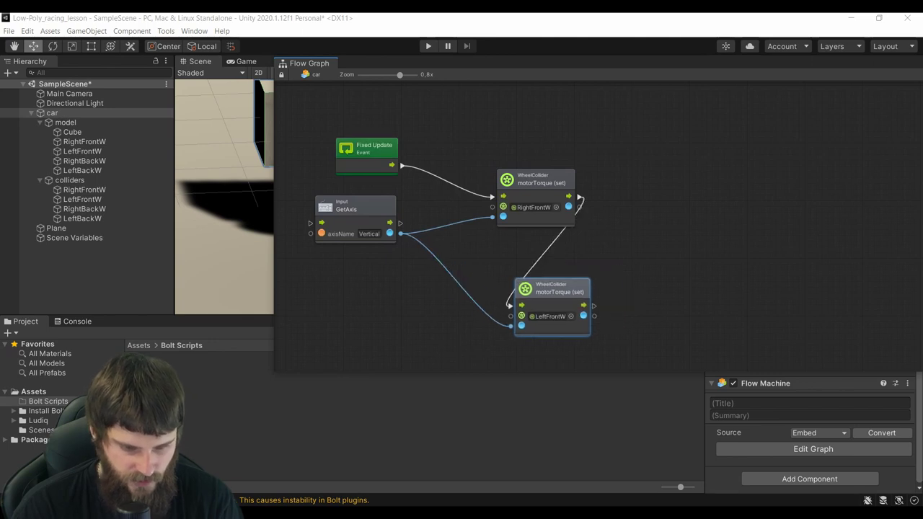
pyautogui.moveTo(309, 63)
pyautogui.mouseDown()
pyautogui.moveTo(93, 101)
pyautogui.moveTo(7, 136)
pyautogui.mouseUp()
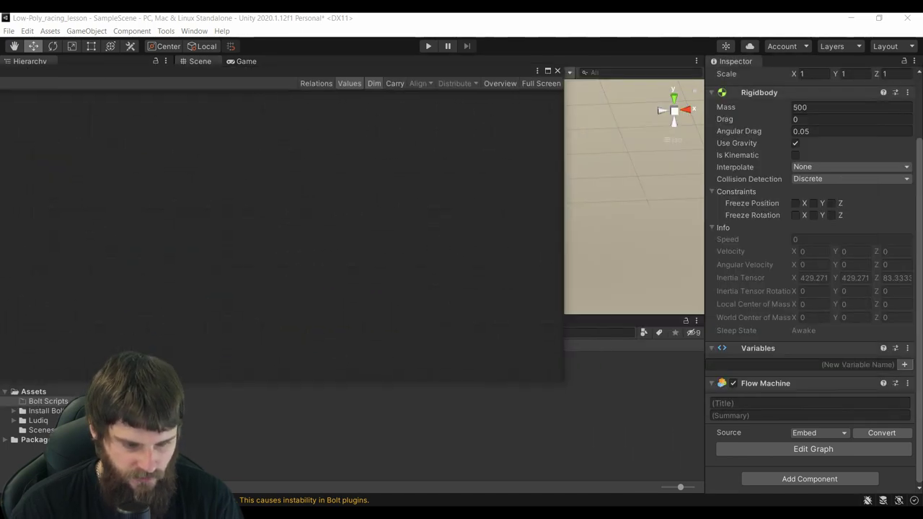
# - Set the Plane's Transform Rotation Z to 0 and enter Play mode to test the wheels
pyautogui.click(579, 136)
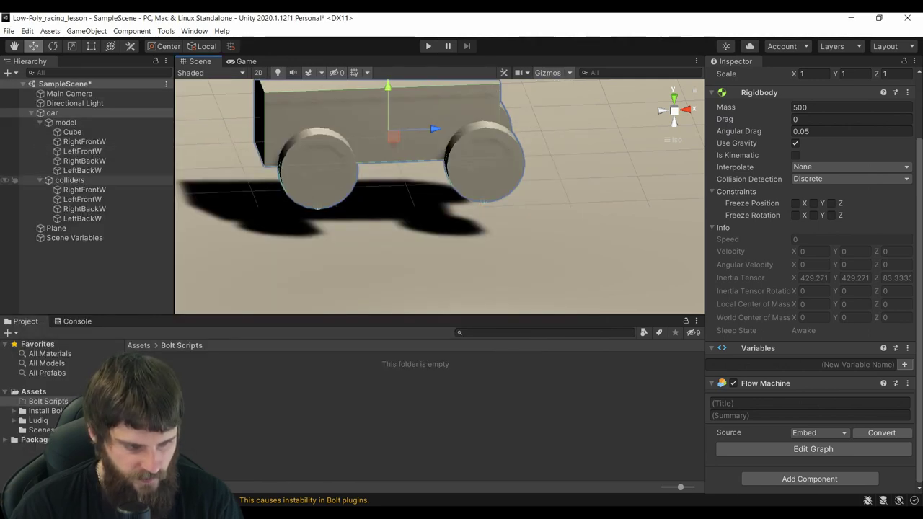
pyautogui.click(56, 228)
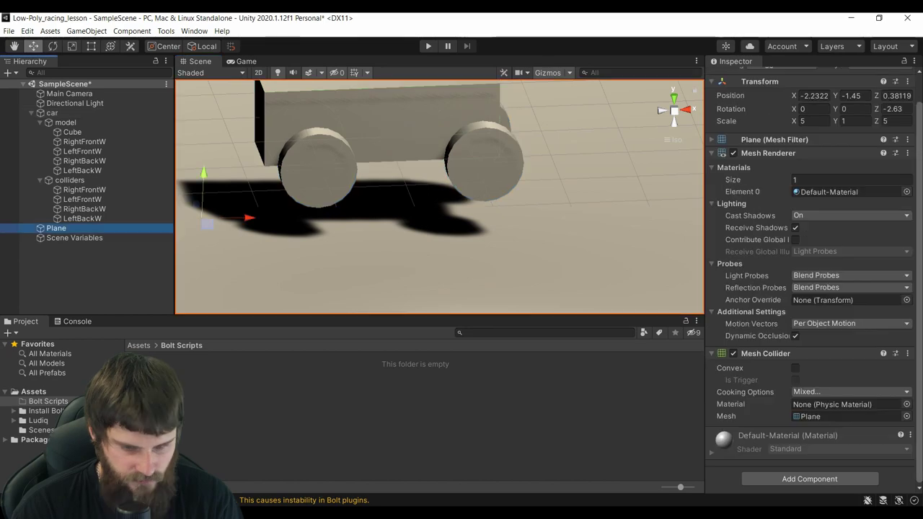
pyautogui.write('0')
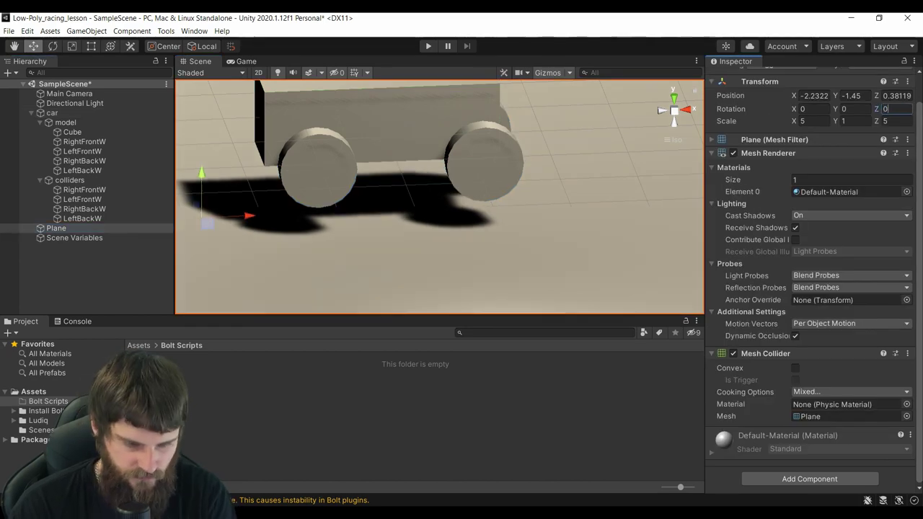
pyautogui.hotkey('ctrl', 'p')
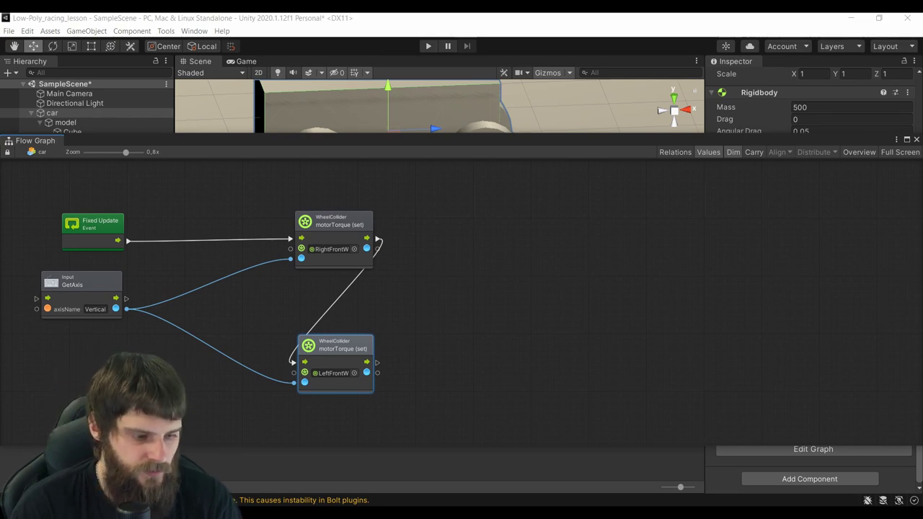
# - Rearrange GetAxis and Fixed Update, then disconnect GetAxis from both wheel motorTorque nodes
pyautogui.moveTo(72, 284); pyautogui.dragTo(61, 272)
pyautogui.moveTo(100, 221); pyautogui.dragTo(86, 210)
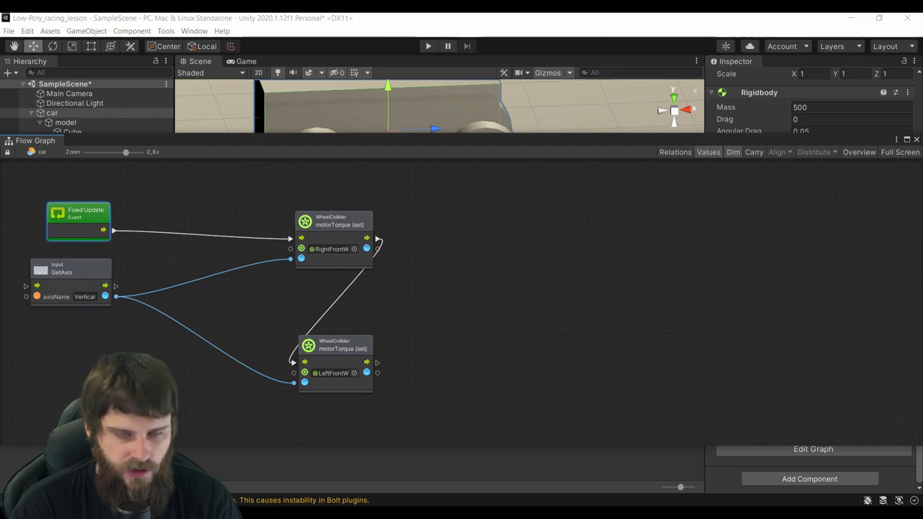
pyautogui.rightClick(172, 298)
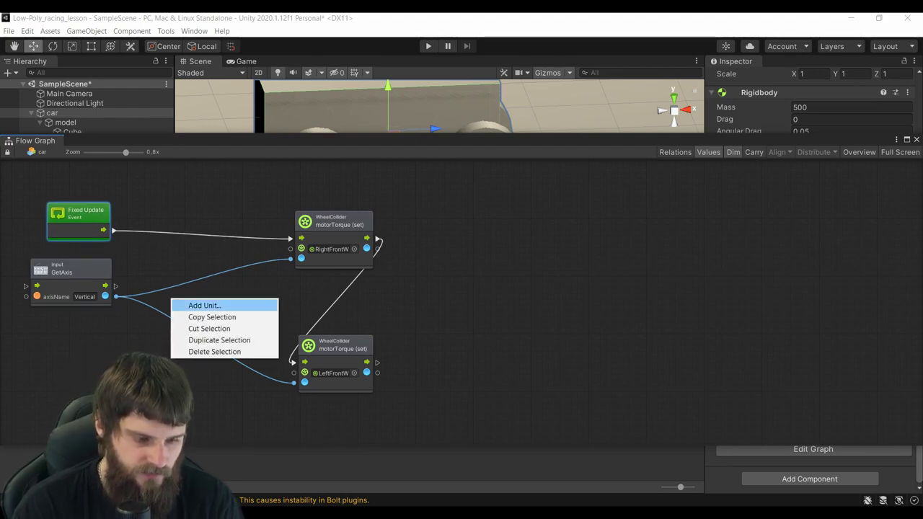
pyautogui.click(204, 305)
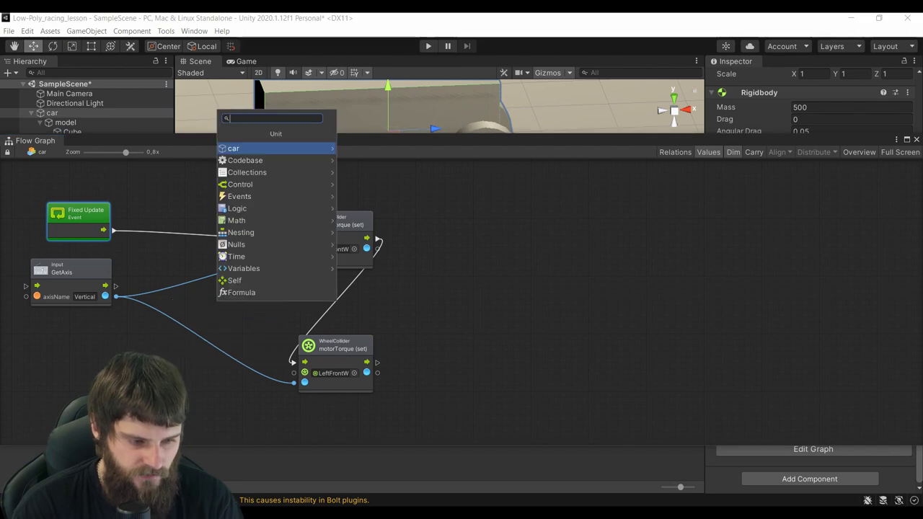
pyautogui.write('mu')
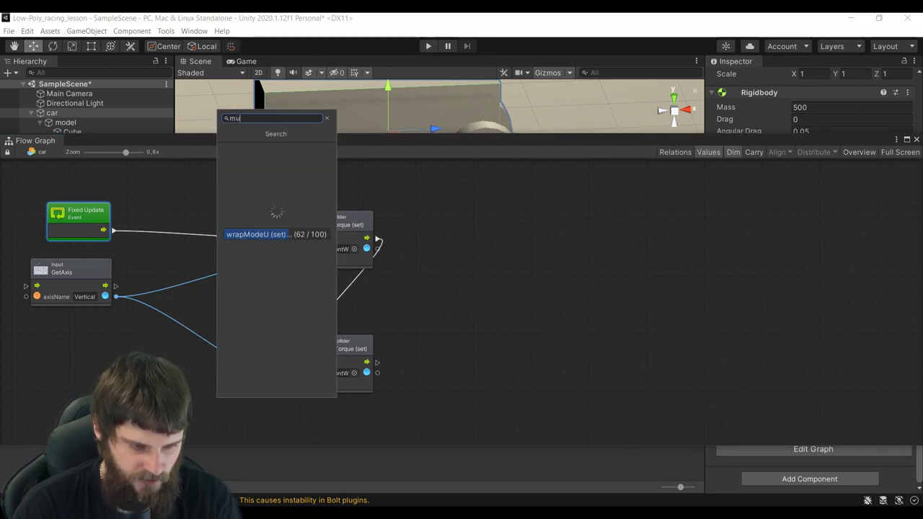
pyautogui.rightClick(565, 280)
pyautogui.click(608, 332)
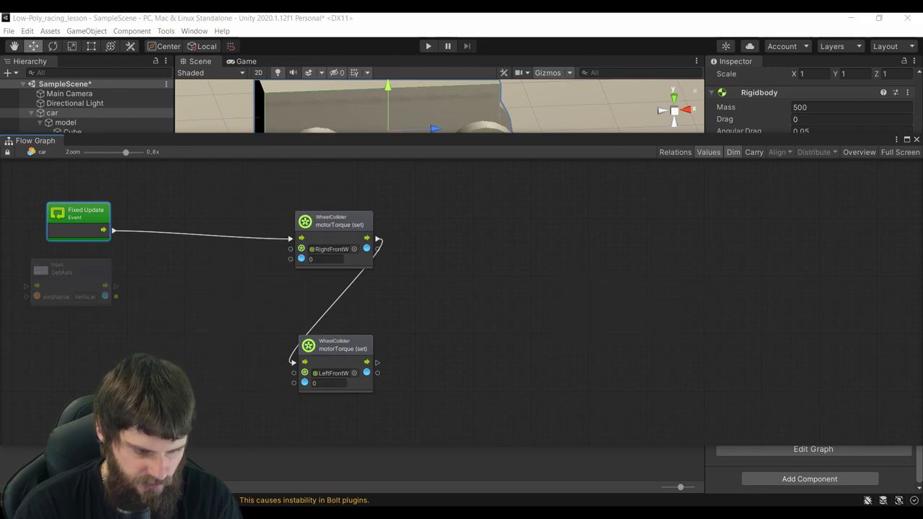
# - Insert a Multiply node after GetAxis with B = 100, feed both motorTorque values, and play
pyautogui.moveTo(106, 295); pyautogui.dragTo(160, 292)
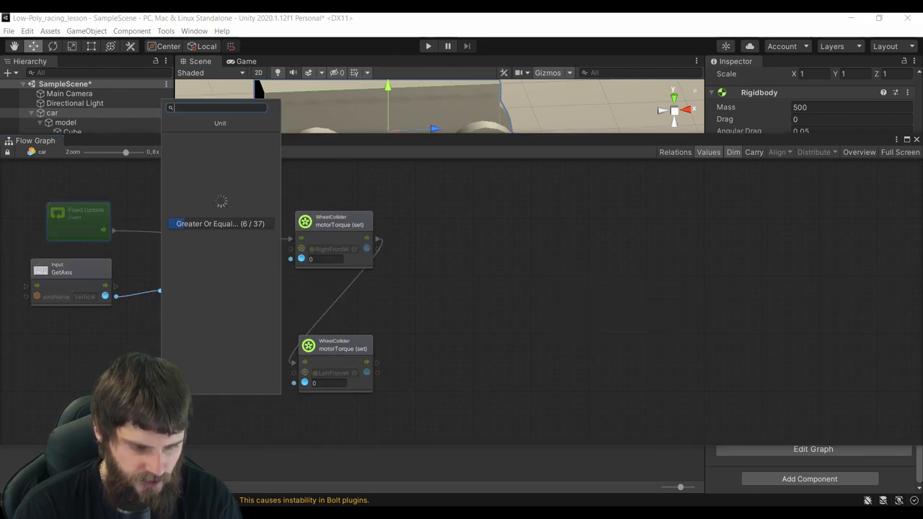
pyautogui.press('Down')
pyautogui.press('Down')
pyautogui.press('Down')
pyautogui.press('Down')
pyautogui.press('Down')
pyautogui.press('Return')
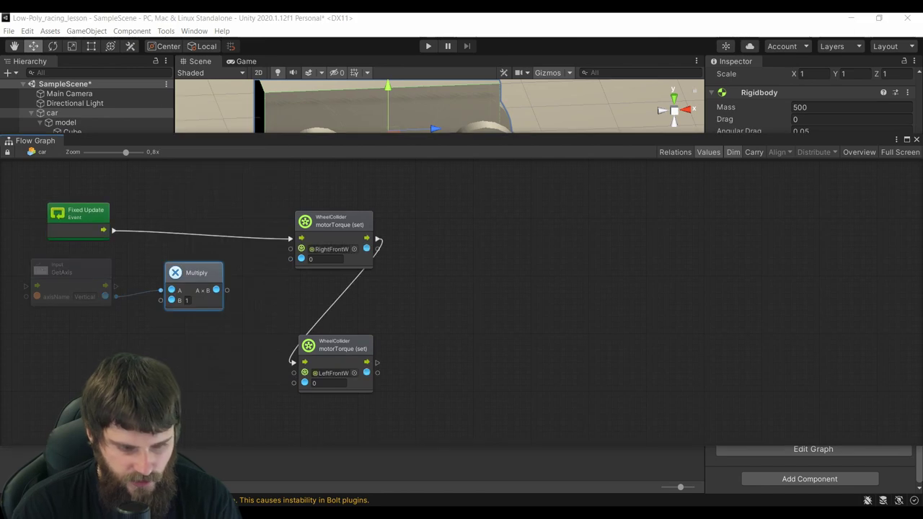
pyautogui.moveTo(195, 272)
pyautogui.mouseDown()
pyautogui.moveTo(187, 284)
pyautogui.moveTo(291, 258)
pyautogui.mouseUp()
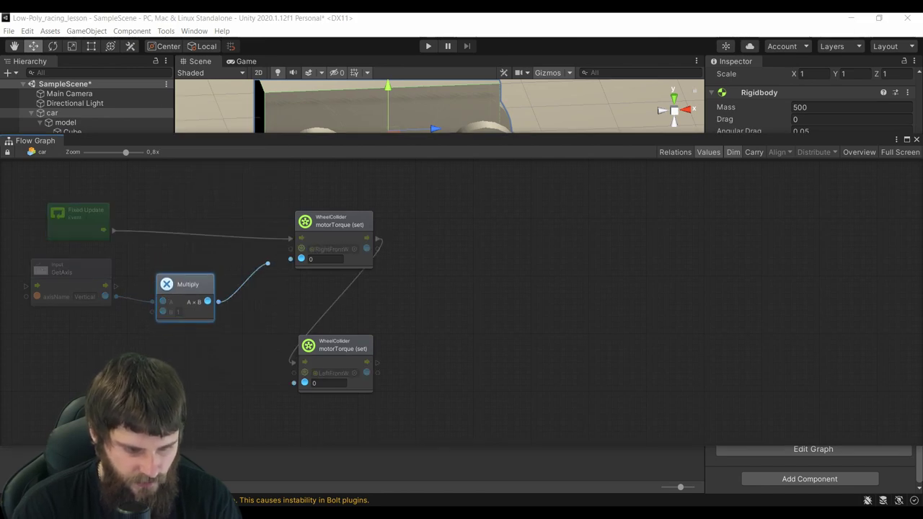
pyautogui.moveTo(208, 301)
pyautogui.mouseDown()
pyautogui.moveTo(275, 376)
pyautogui.moveTo(304, 383)
pyautogui.mouseUp()
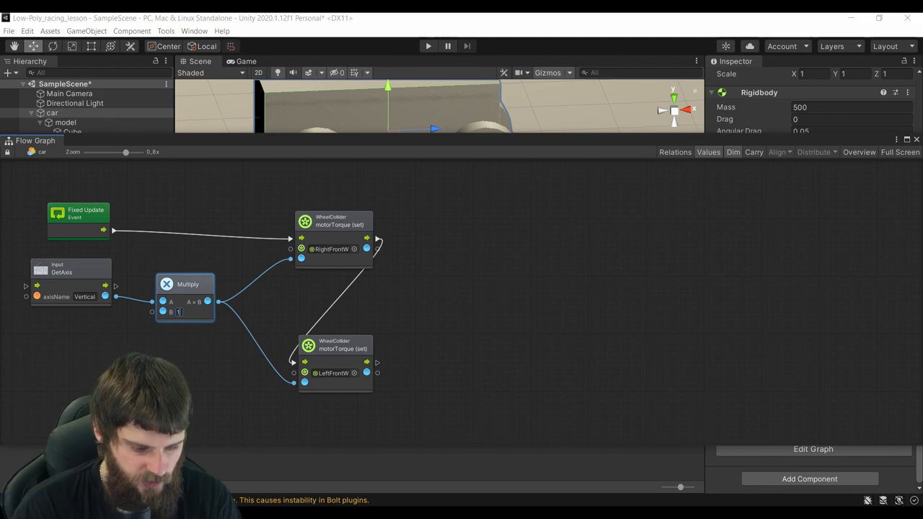
pyautogui.write('00')
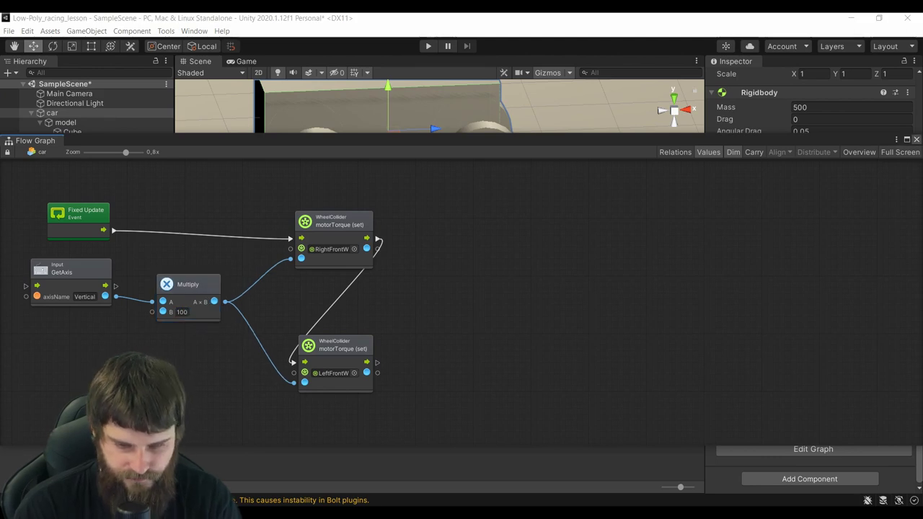
pyautogui.hotkey('ctrl', 'p')
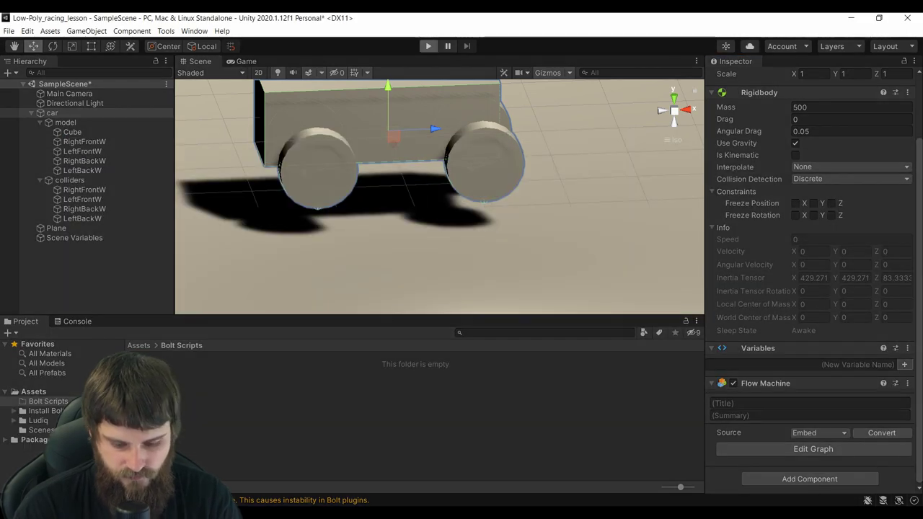
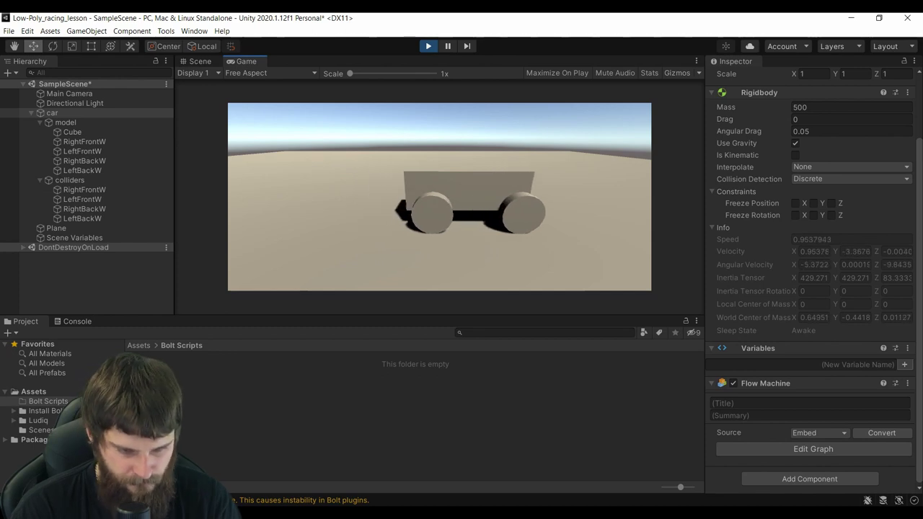
# - Exit Play mode and open the car's flow graph for editing
pyautogui.hotkey('ctrl', 'p')
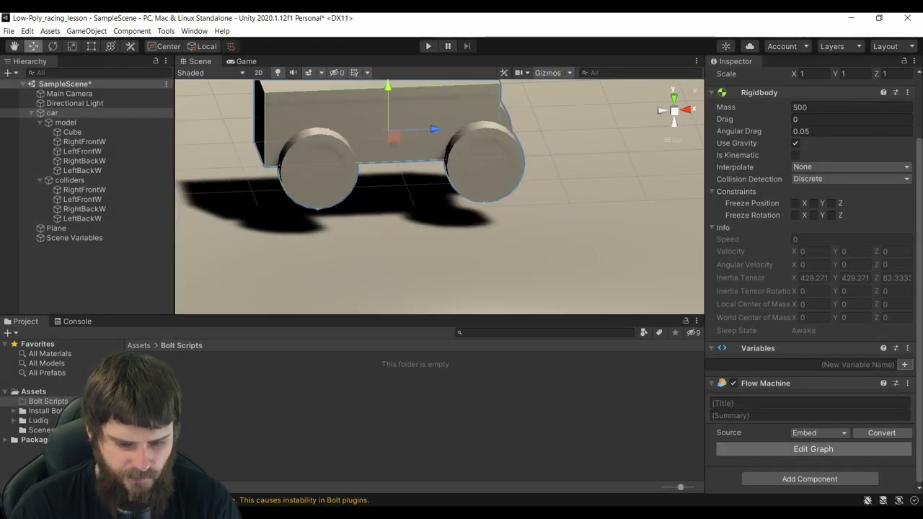
pyautogui.click(814, 449)
pyautogui.scroll(-2, 303, 288)
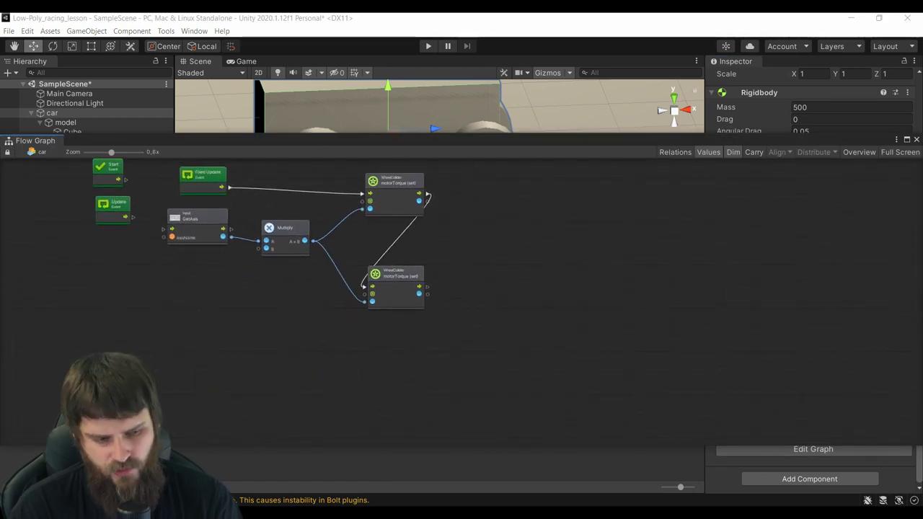
pyautogui.moveTo(397, 273); pyautogui.dragTo(381, 256)
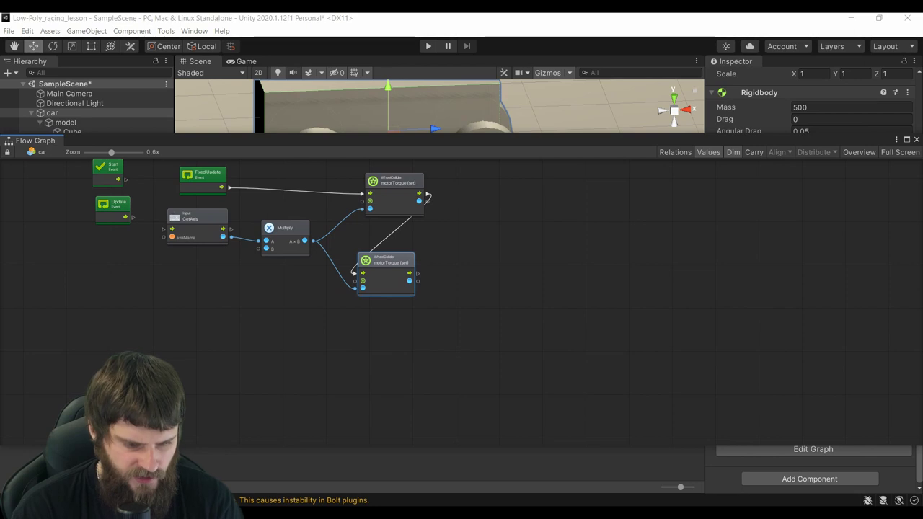
# - Add a WheelCollider steerAngle (set) unit from the 'wheel' search
pyautogui.rightClick(505, 308)
pyautogui.click(523, 313)
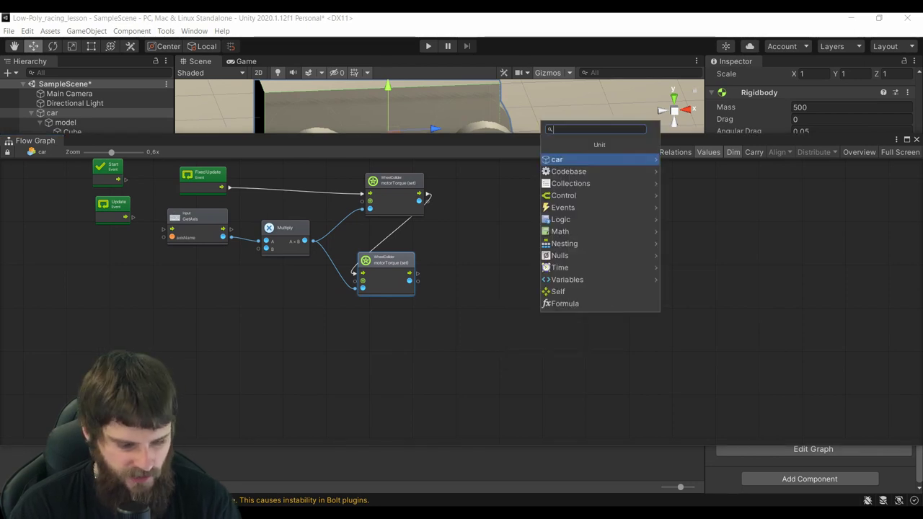
pyautogui.write('whee')
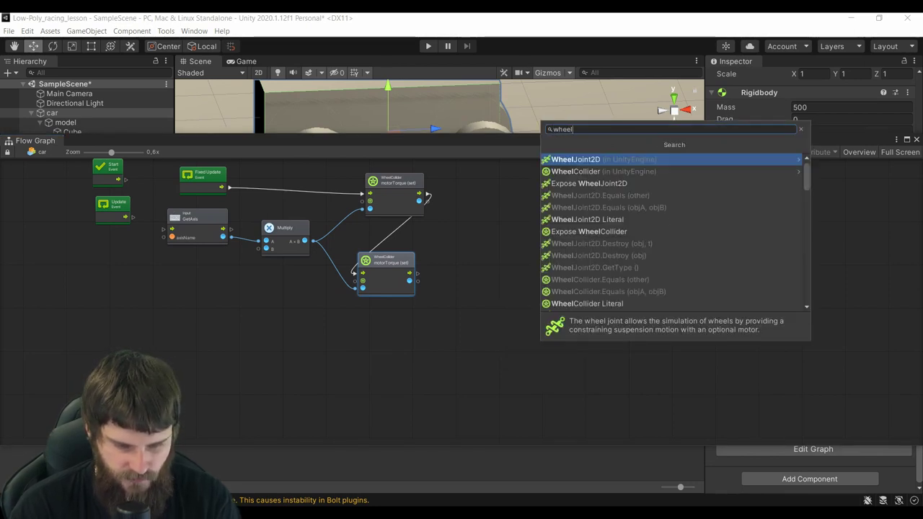
pyautogui.write('l')
pyautogui.press('Return')
pyautogui.scroll(-5, 710, 231)
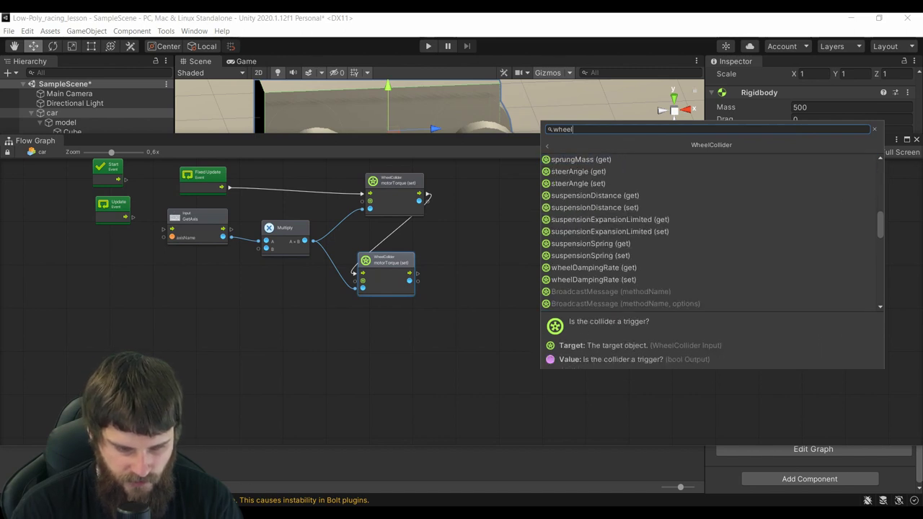
pyautogui.press('Down')
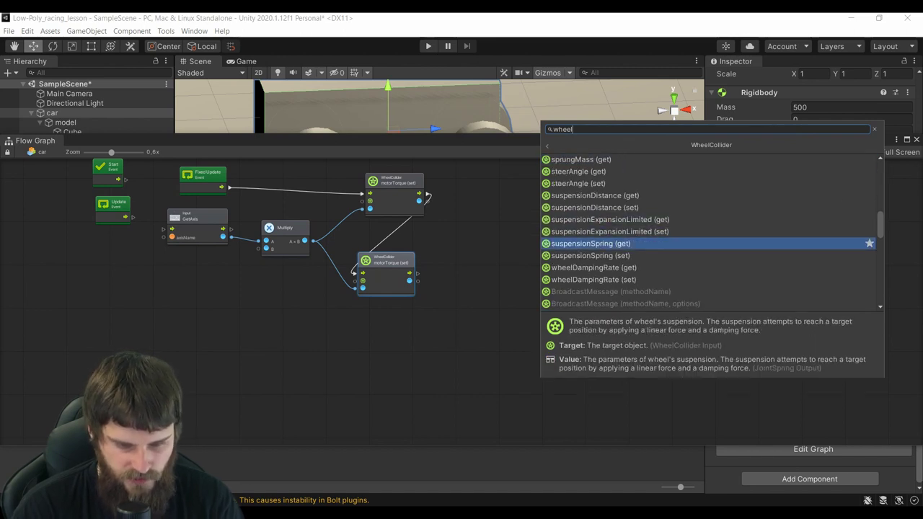
pyautogui.press('Up')
pyautogui.press('Up')
pyautogui.press('Up')
pyautogui.press('Up')
pyautogui.press('Down')
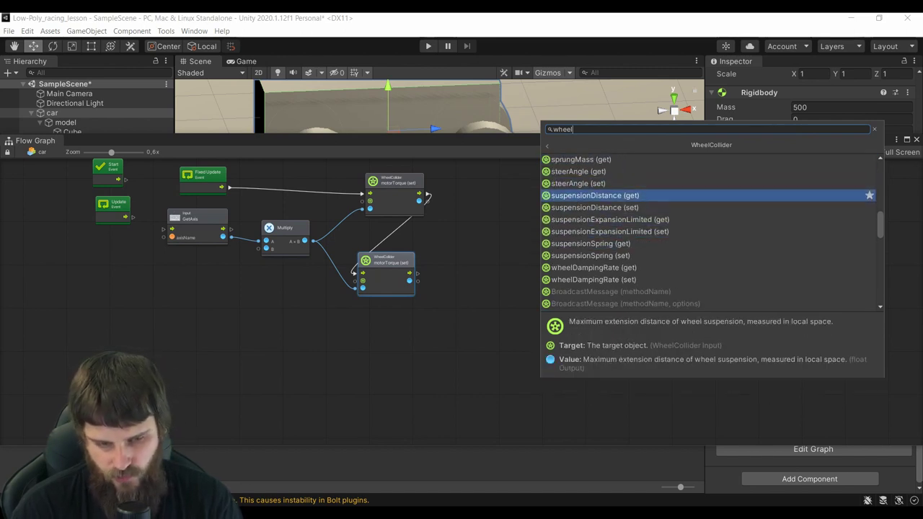
pyautogui.press('Up')
pyautogui.press('Down')
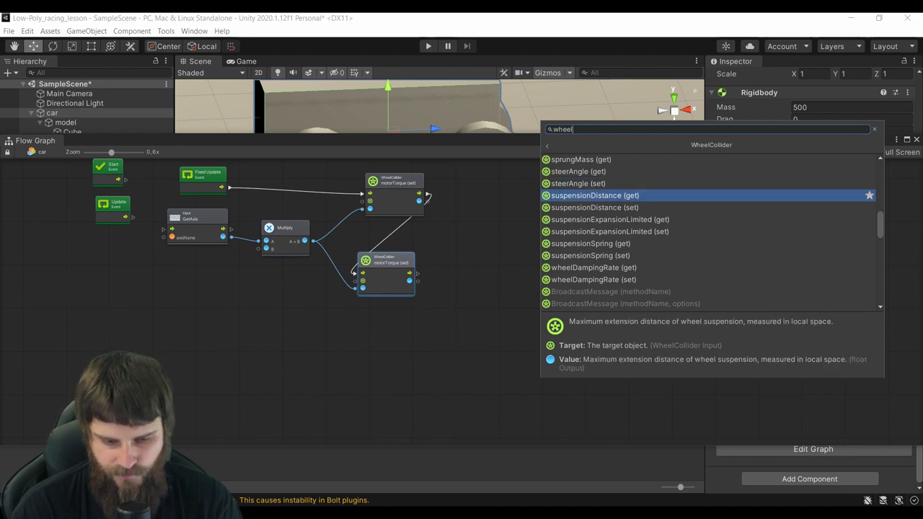
pyautogui.press('Up')
pyautogui.press('Up')
pyautogui.press('Down')
pyautogui.press('Return')
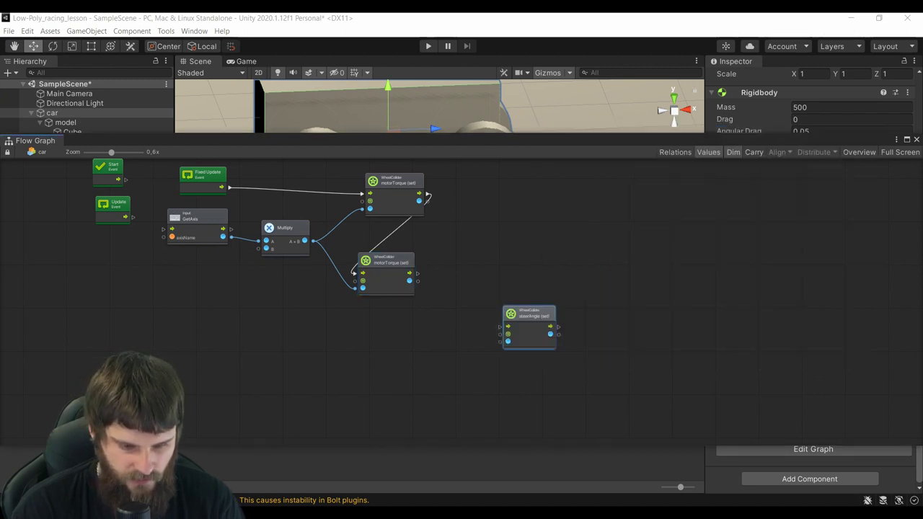
pyautogui.moveTo(545, 313); pyautogui.dragTo(511, 368)
# - Duplicate the steerAngle (set) node to make a second one
pyautogui.scroll(3, 511, 368)
pyautogui.moveTo(491, 389)
pyautogui.mouseDown(button='middle')
pyautogui.moveTo(500, 348)
pyautogui.moveTo(553, 320)
pyautogui.mouseUp(button='middle')
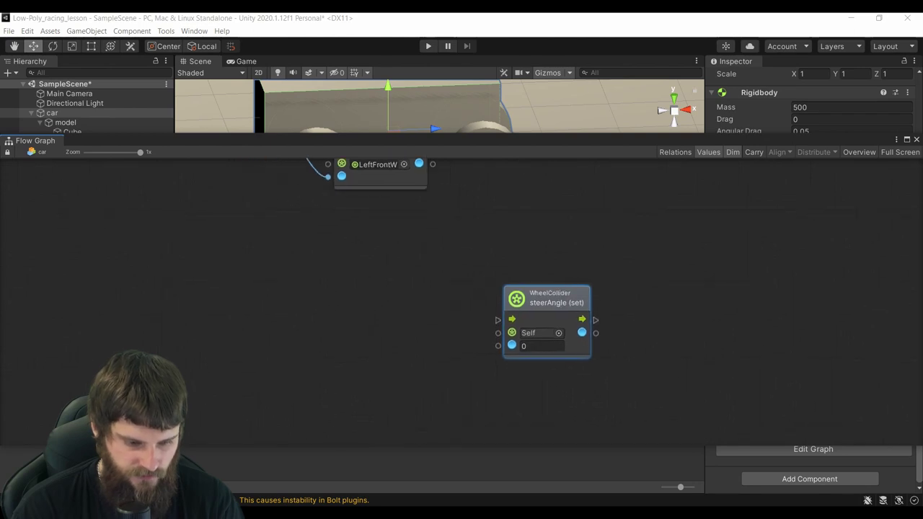
pyautogui.moveTo(554, 299); pyautogui.dragTo(528, 270)
pyautogui.rightClick(528, 270)
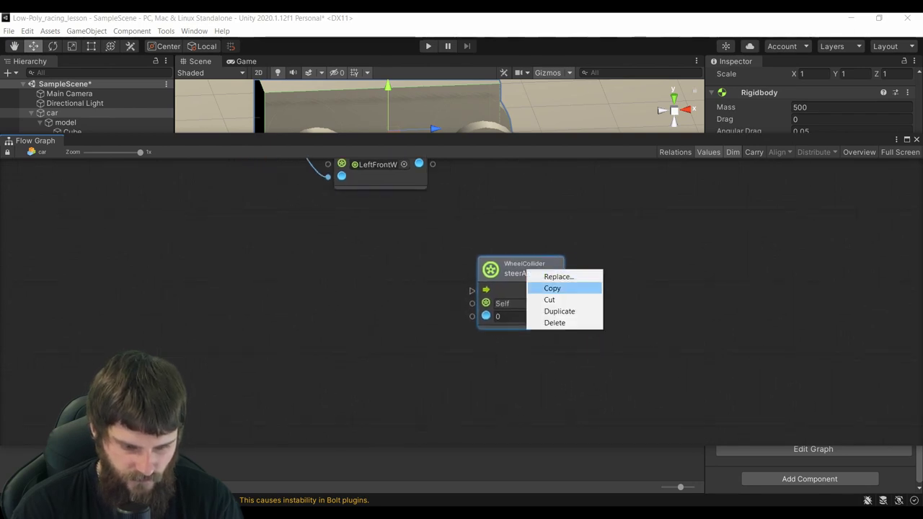
pyautogui.click(560, 311)
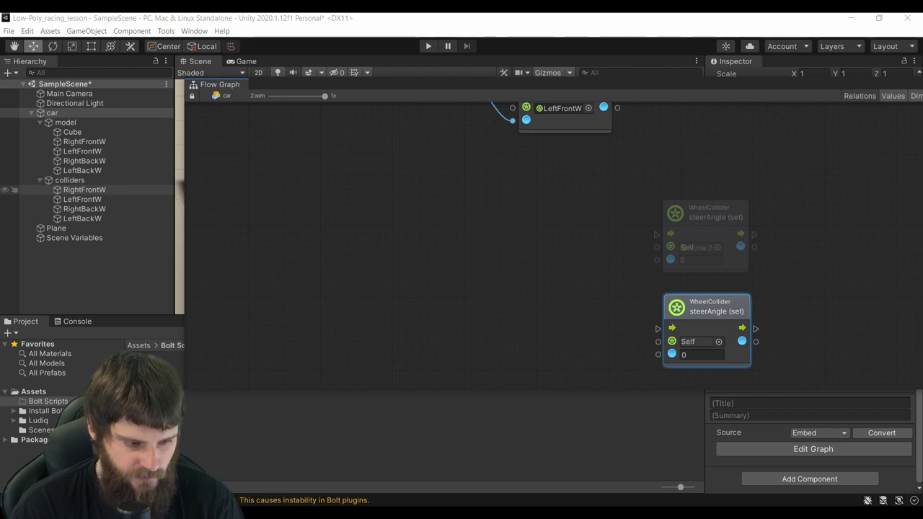
# - Target the two steerAngle (set) nodes at RightFrontW and LeftFrontW
pyautogui.moveTo(84, 189); pyautogui.dragTo(703, 248)
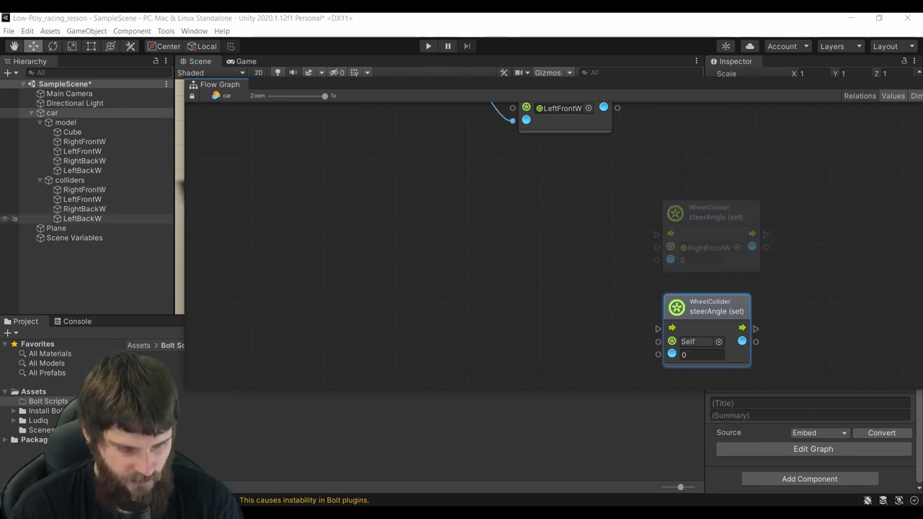
pyautogui.moveTo(82, 199); pyautogui.dragTo(706, 348)
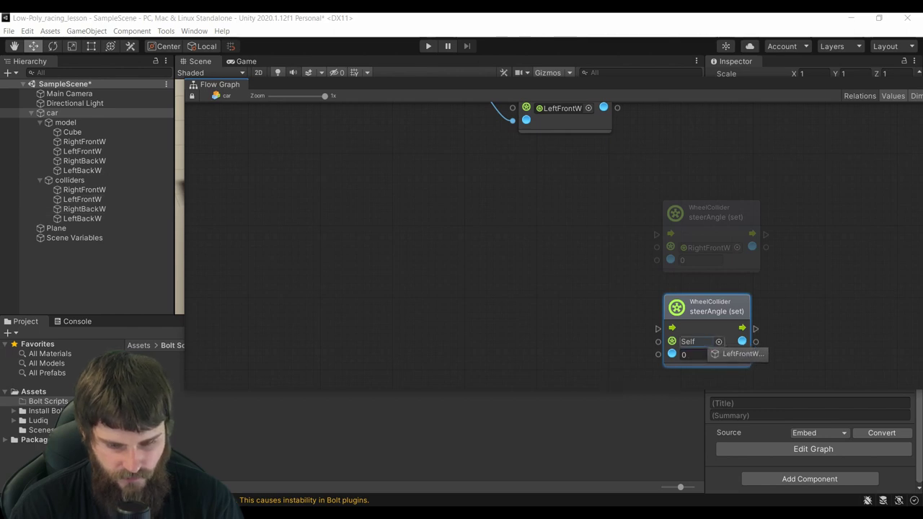
pyautogui.scroll(-3, 570, 296)
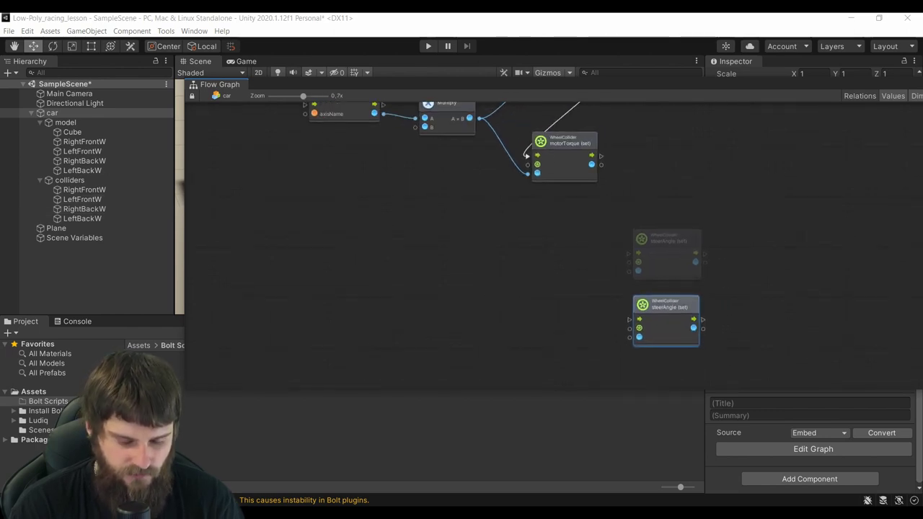
# - Add an Input GetAxis unit with axis name Horizontal
pyautogui.rightClick(370, 217)
pyautogui.click(389, 224)
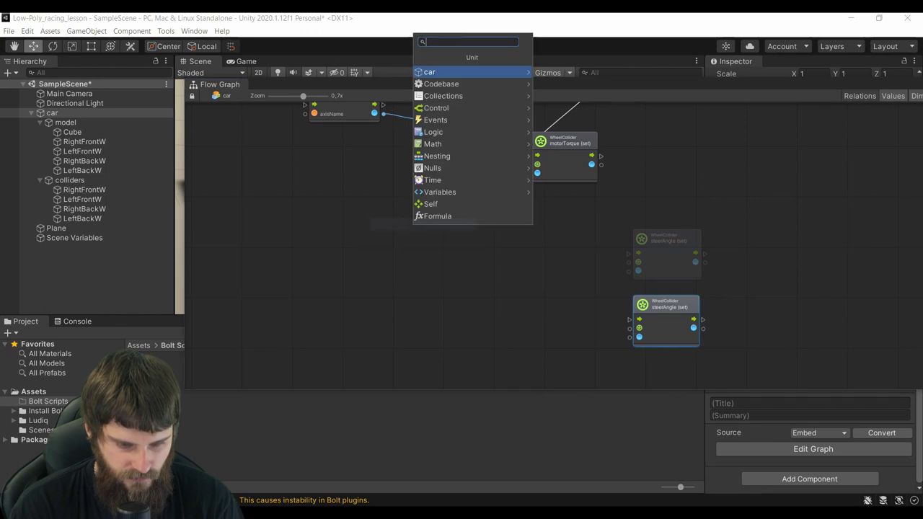
pyautogui.write('i')
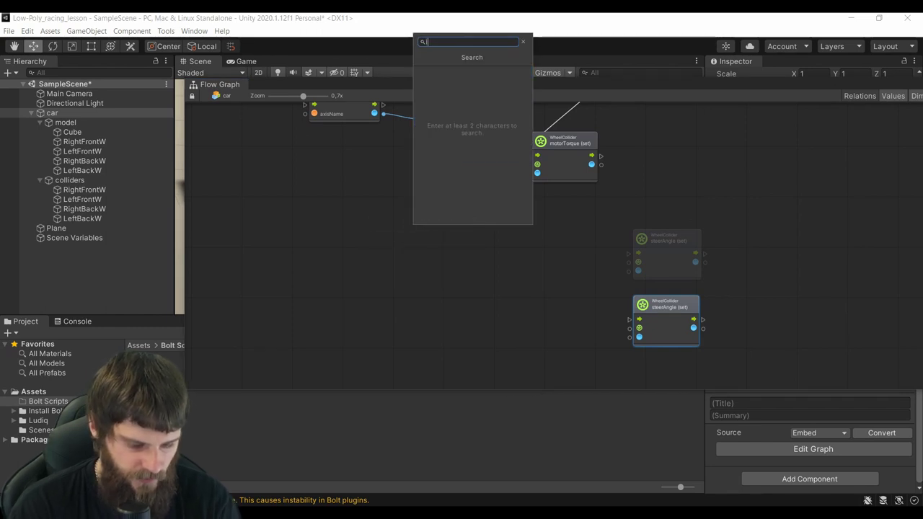
pyautogui.write('npunt')
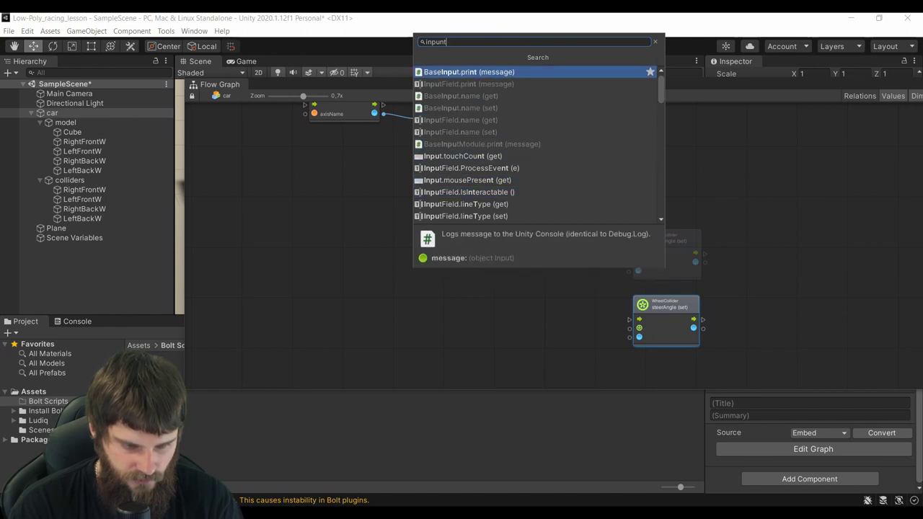
pyautogui.press('BackSpace')
pyautogui.press('BackSpace')
pyautogui.write('t')
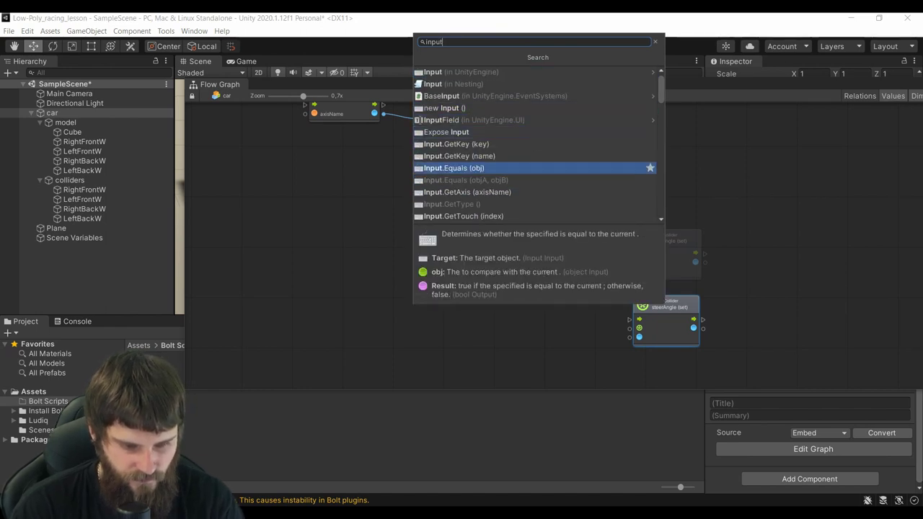
pyautogui.press('Down')
pyautogui.press('Down')
pyautogui.press('Return')
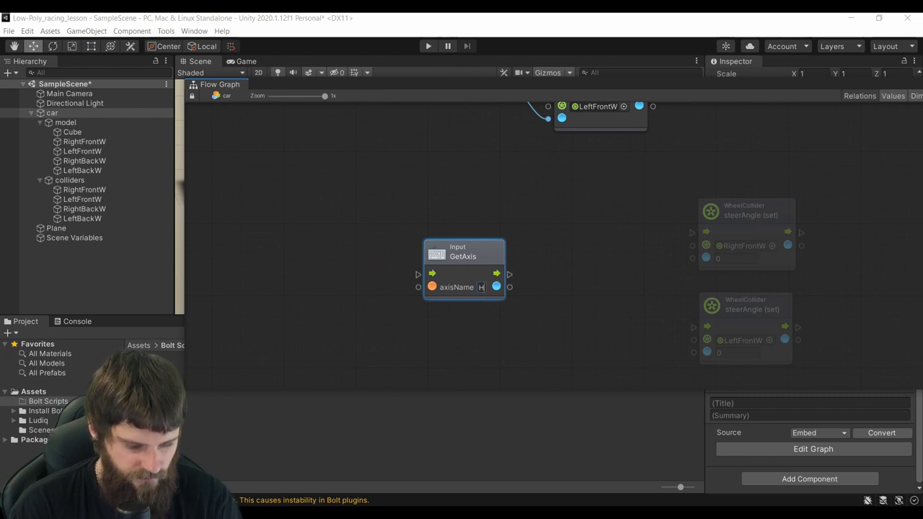
pyautogui.write('orizo')
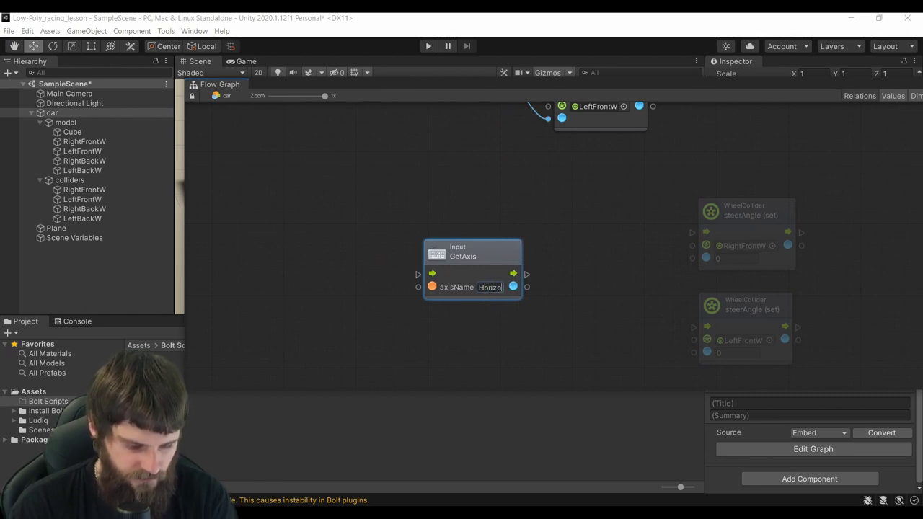
pyautogui.write('ntal')
pyautogui.press('Return')
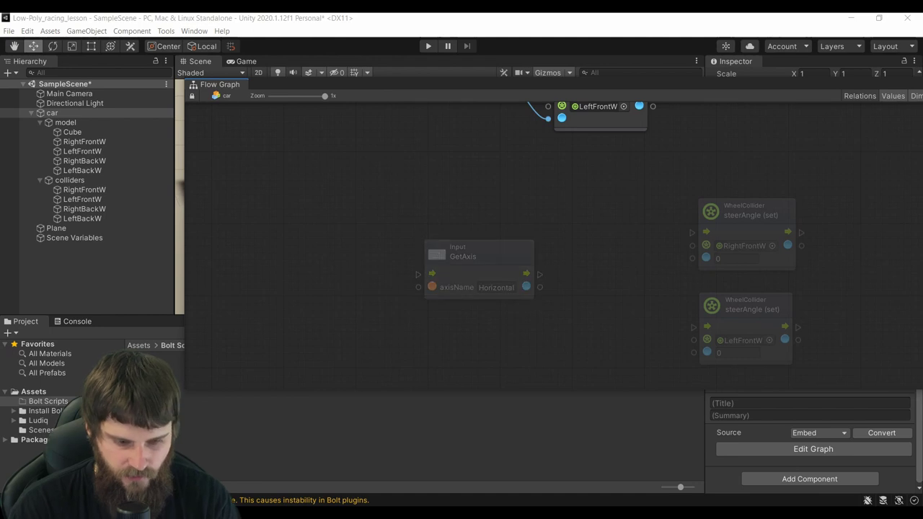
pyautogui.moveTo(476, 253); pyautogui.dragTo(378, 285)
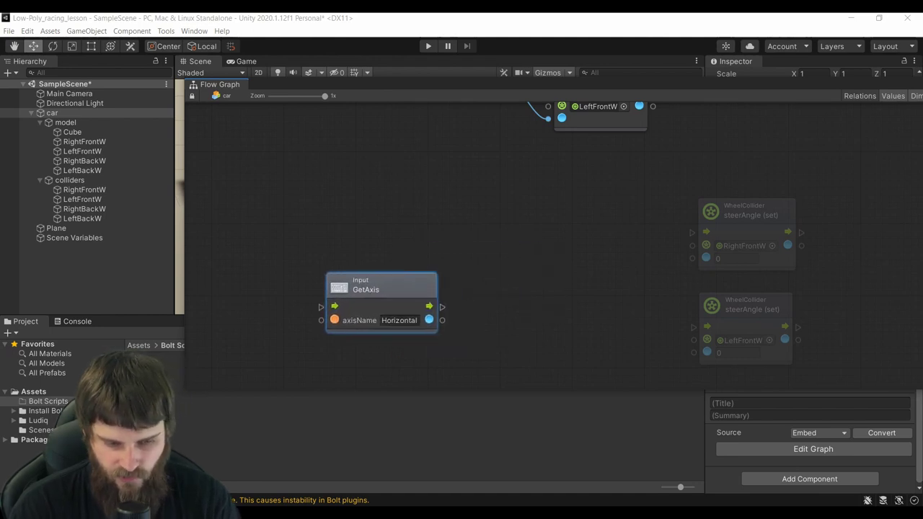
pyautogui.rightClick(504, 261)
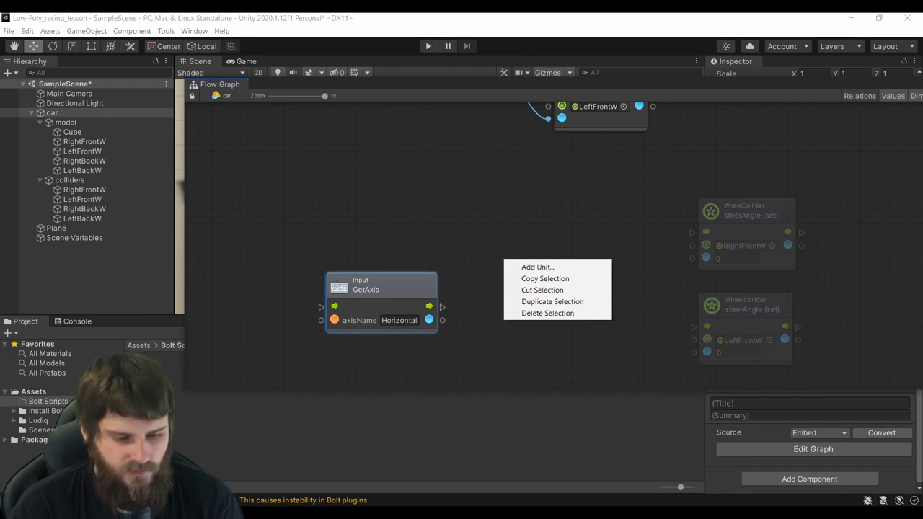
pyautogui.press('Escape')
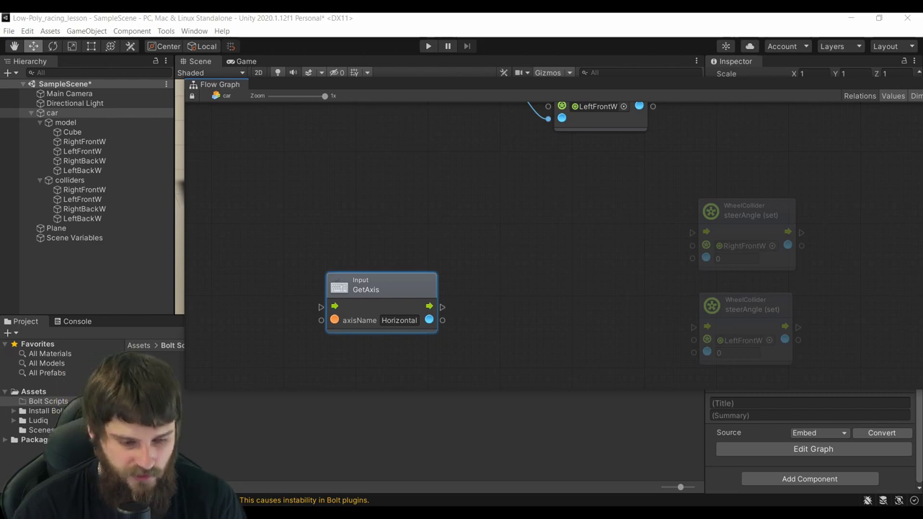
# - Multiply the Horizontal axis value by 45 with a new Multiply node
pyautogui.moveTo(380, 285); pyautogui.dragTo(368, 262)
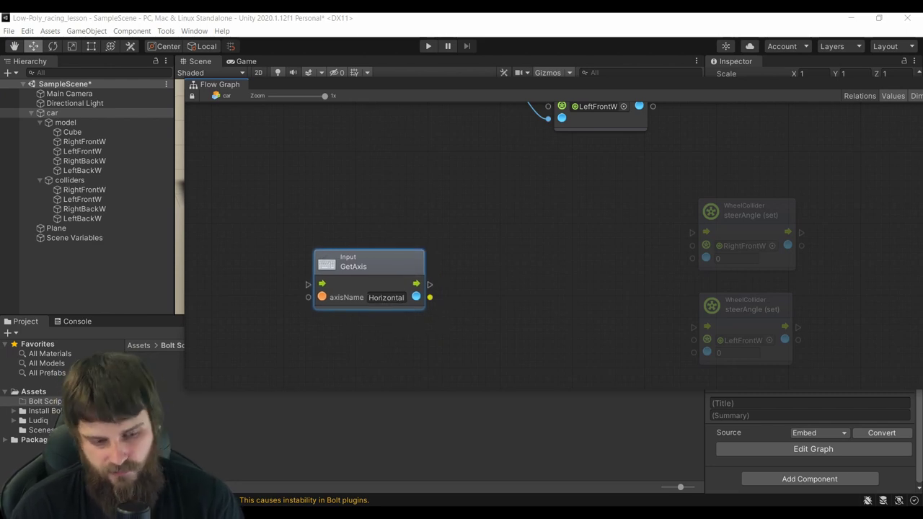
pyautogui.moveTo(416, 297); pyautogui.dragTo(537, 296)
pyautogui.press('Return')
pyautogui.write('4')
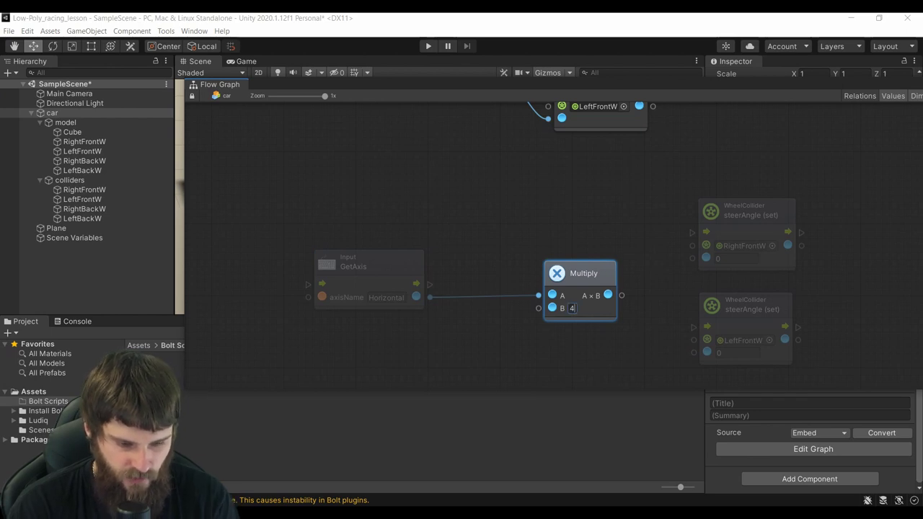
pyautogui.write('5')
pyautogui.moveTo(585, 274); pyautogui.dragTo(545, 291)
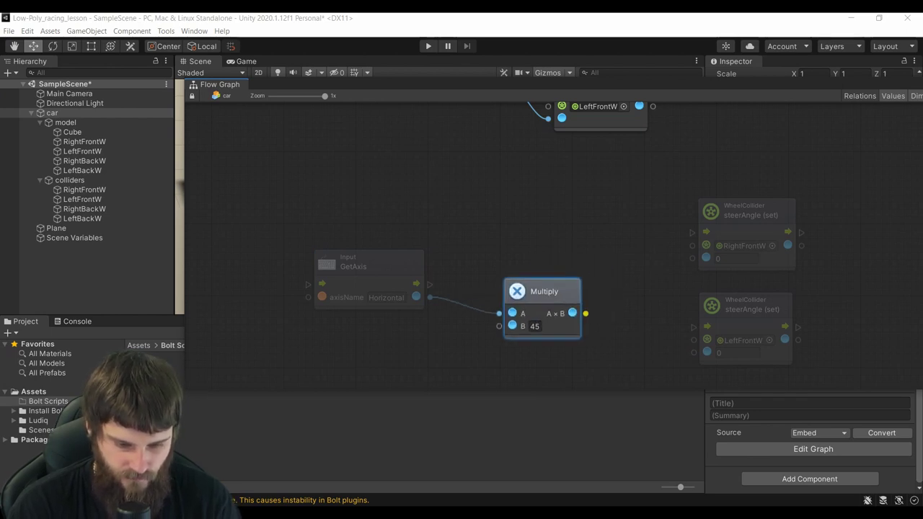
# - Feed the product into both steerAngle values and chain them after motorTorque
pyautogui.moveTo(586, 313); pyautogui.dragTo(692, 258)
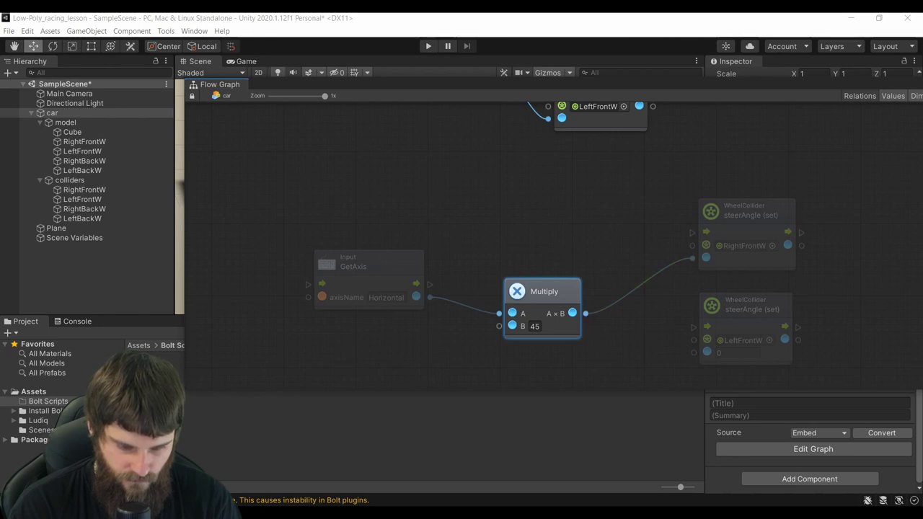
pyautogui.moveTo(585, 313); pyautogui.dragTo(694, 352)
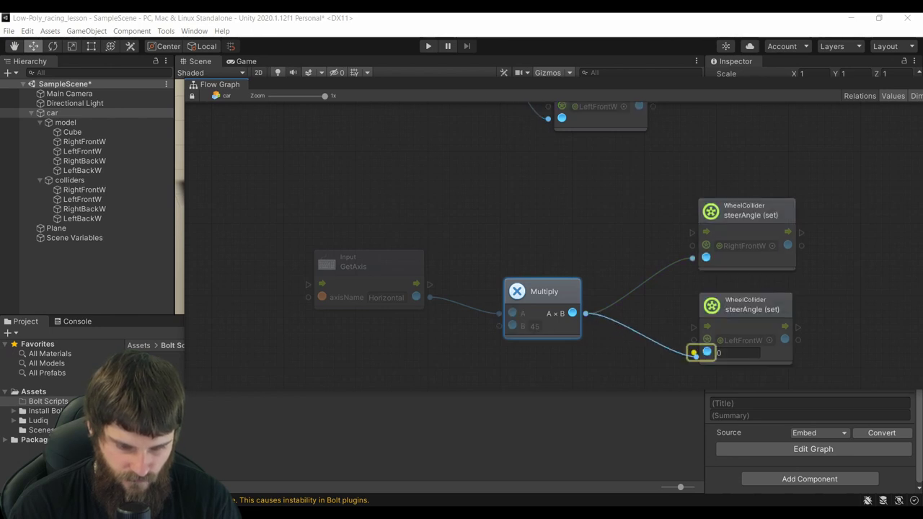
pyautogui.scroll(-2, 520, 238)
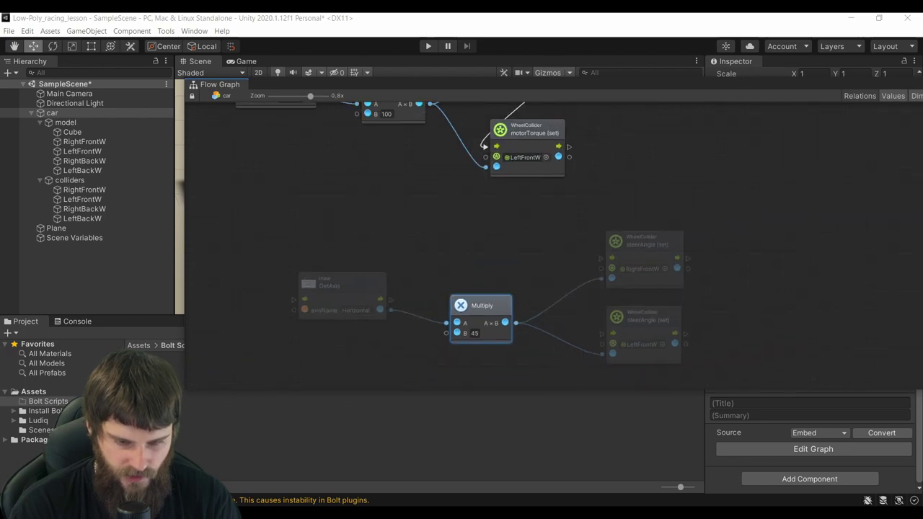
pyautogui.moveTo(559, 154)
pyautogui.mouseDown()
pyautogui.moveTo(569, 235)
pyautogui.moveTo(590, 266)
pyautogui.mouseUp()
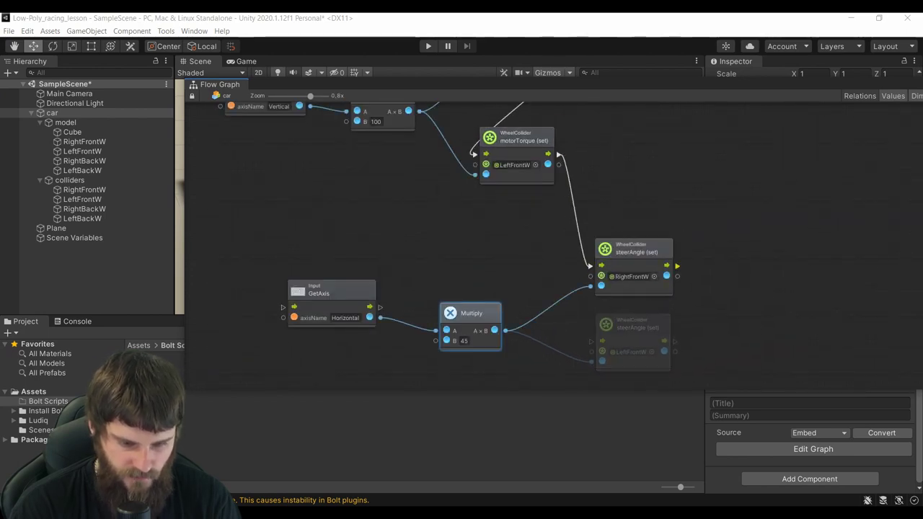
pyautogui.moveTo(667, 265)
pyautogui.mouseDown()
pyautogui.moveTo(581, 341)
pyautogui.moveTo(590, 340)
pyautogui.mouseUp()
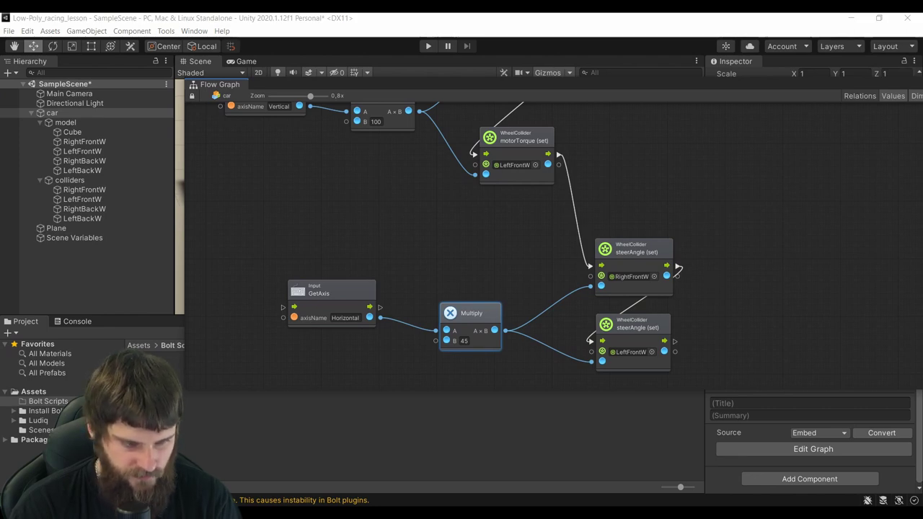
# - Move the Flow Graph window aside and close it
pyautogui.moveTo(223, 84); pyautogui.dragTo(63, 95)
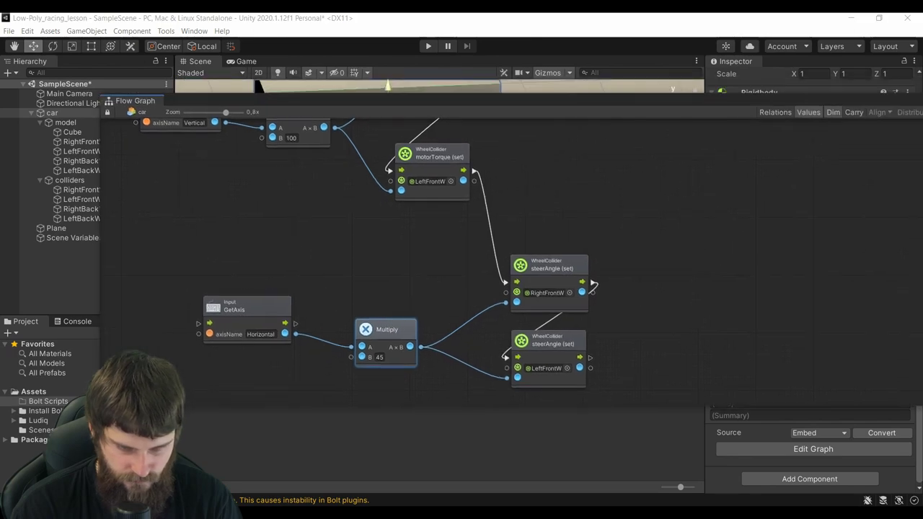
pyautogui.moveTo(289, 95); pyautogui.dragTo(79, 109)
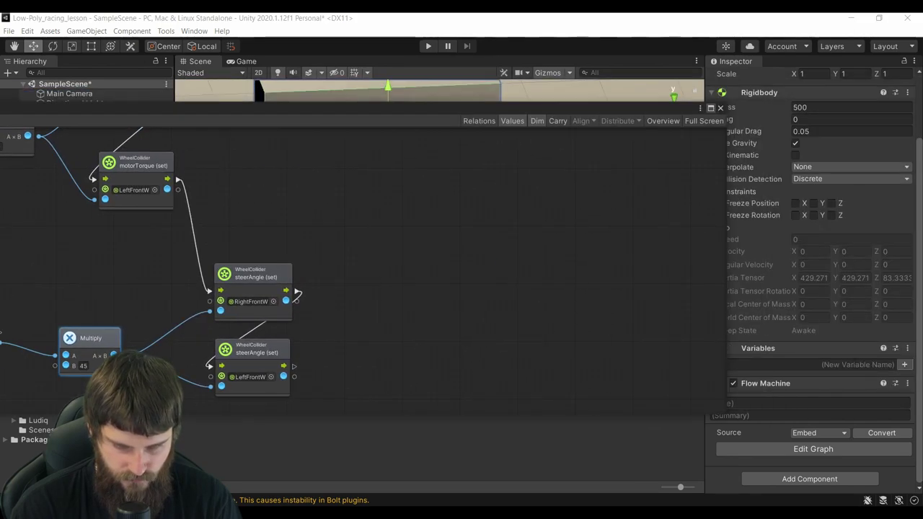
pyautogui.click(720, 108)
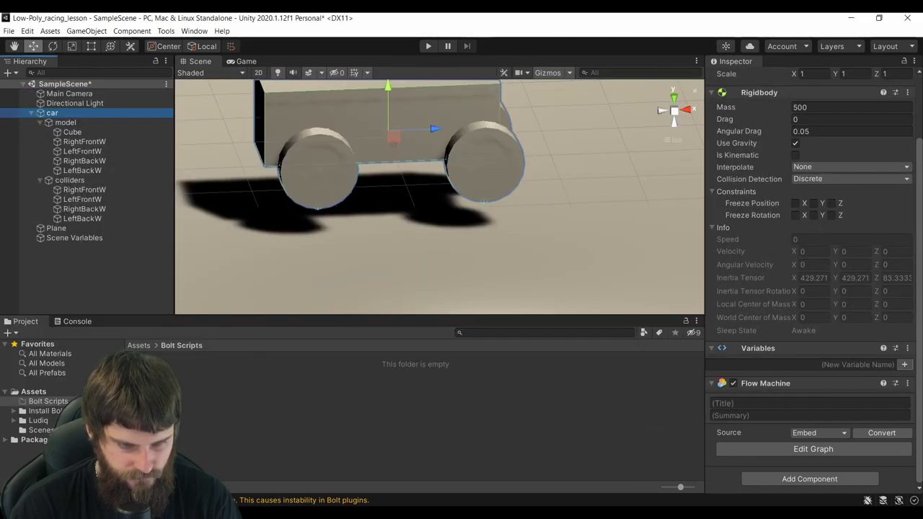
pyautogui.hotkey('ctrl', 'p')
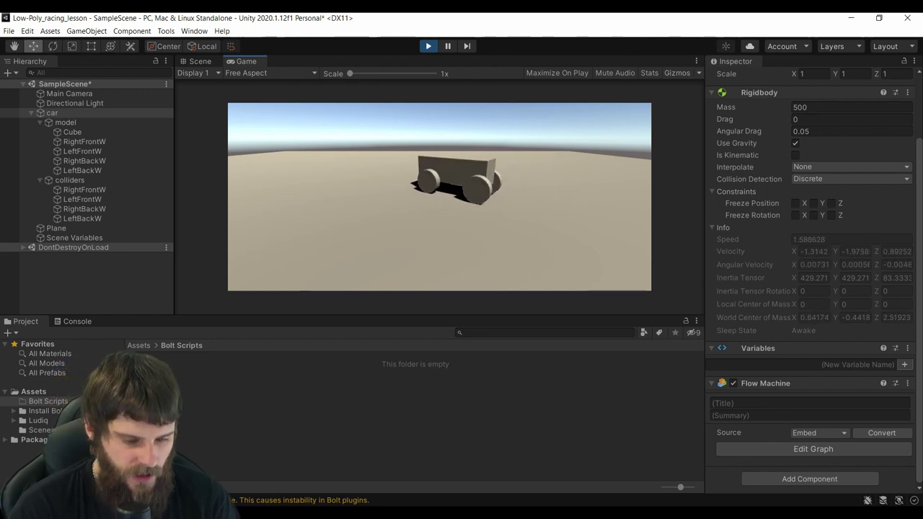
pyautogui.hotkey('ctrl', 'p')
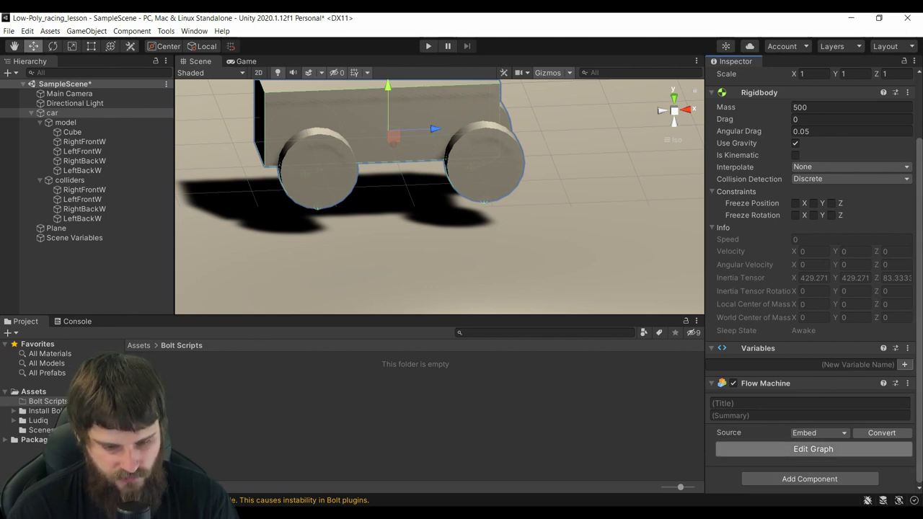
# - Reopen the car's flow graph
pyautogui.click(813, 449)
pyautogui.scroll(-3, 444, 288)
pyautogui.keyDown('ctrl'); pyautogui.scroll(3, 447, 216); pyautogui.keyUp('ctrl')
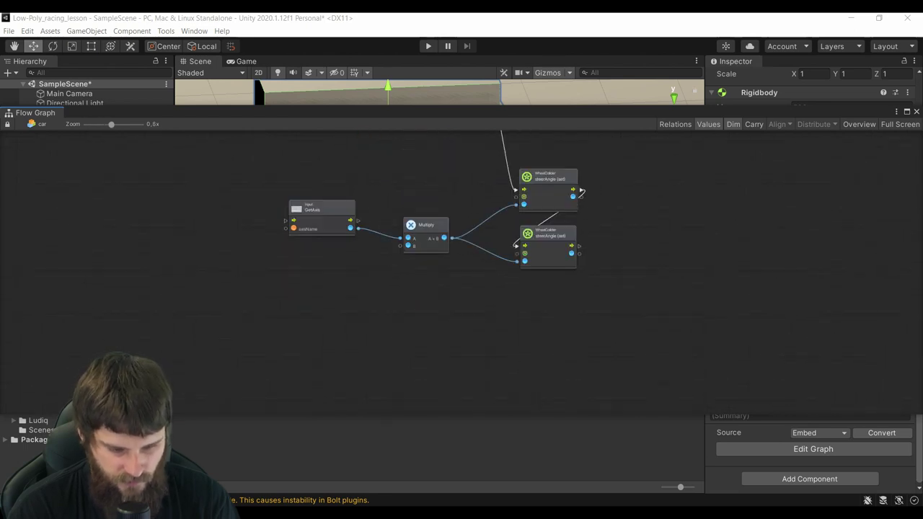
pyautogui.keyDown('ctrl'); pyautogui.scroll(2, 448, 216); pyautogui.keyUp('ctrl')
# - Add a WheelCollider GetWorldPose (pos, quat) unit via the 'wheel' search
pyautogui.press('space')
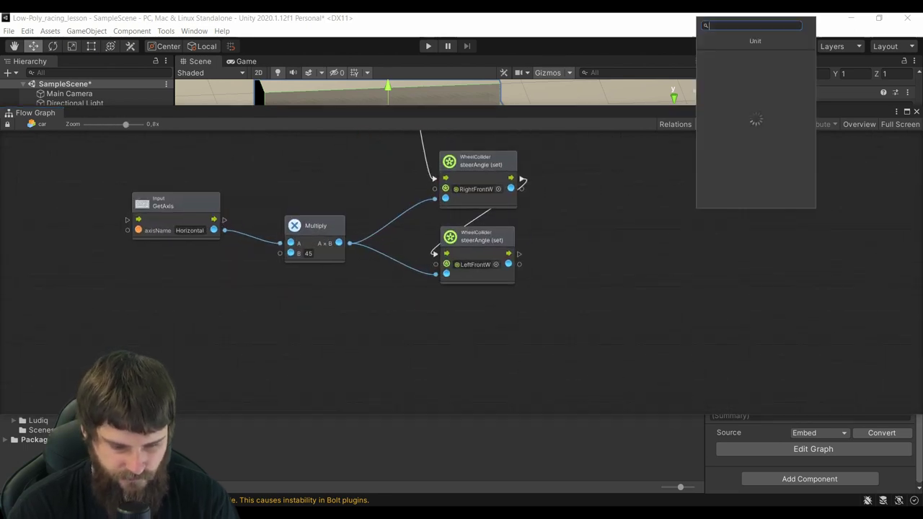
pyautogui.write('whh')
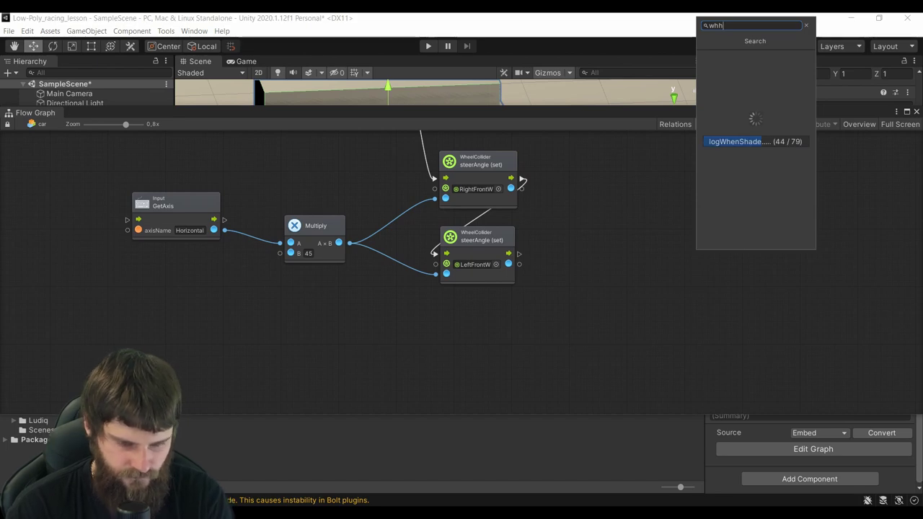
pyautogui.press('BackSpace')
pyautogui.write('eel')
pyautogui.press('Down')
pyautogui.press('Down')
pyautogui.press('Down')
pyautogui.press('Down')
pyautogui.press('Down')
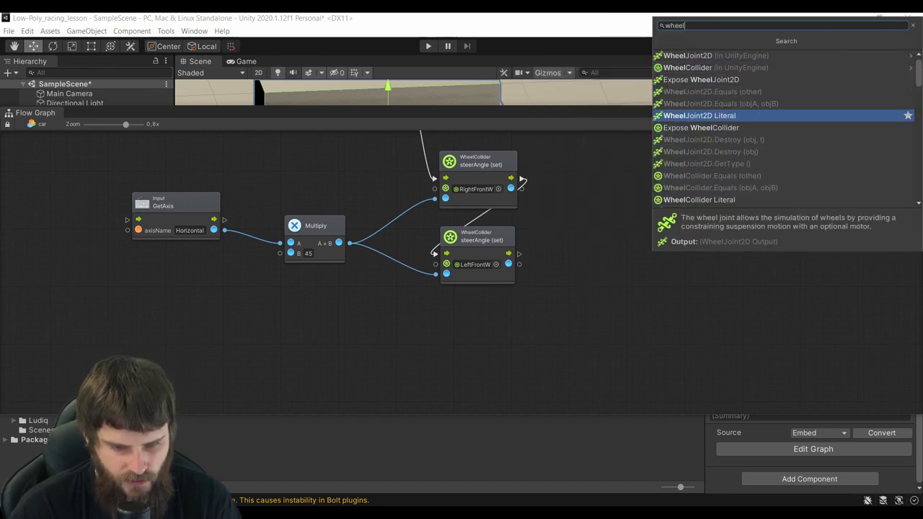
pyautogui.press('Up')
pyautogui.press('Up')
pyautogui.press('Up')
pyautogui.press('Right')
pyautogui.press('Down')
pyautogui.press('Down')
pyautogui.press('Up')
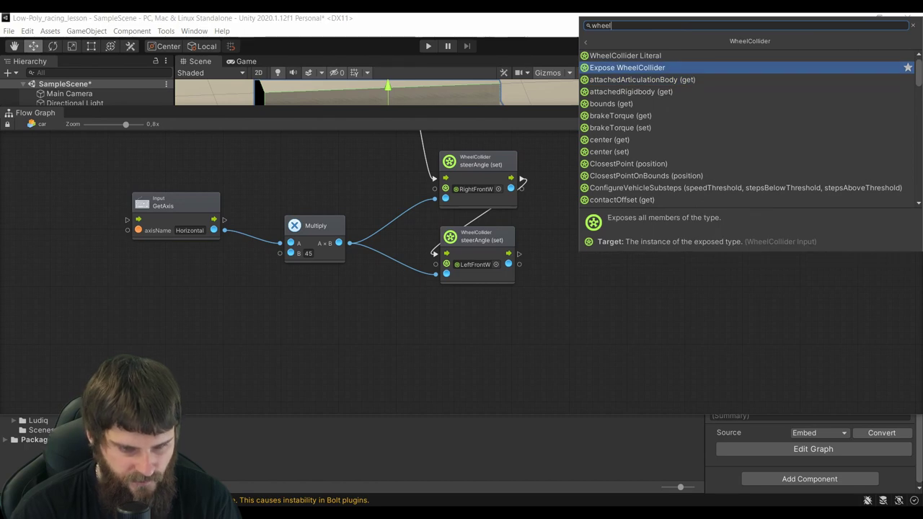
pyautogui.press('Down')
pyautogui.press('Down')
pyautogui.press('Down')
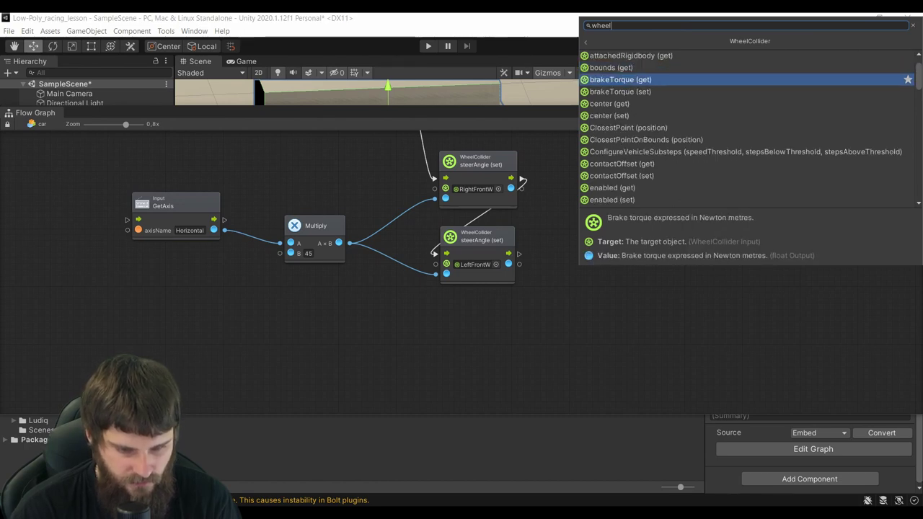
pyautogui.scroll(-1, 750, 128)
pyautogui.scroll(-2, 751, 129)
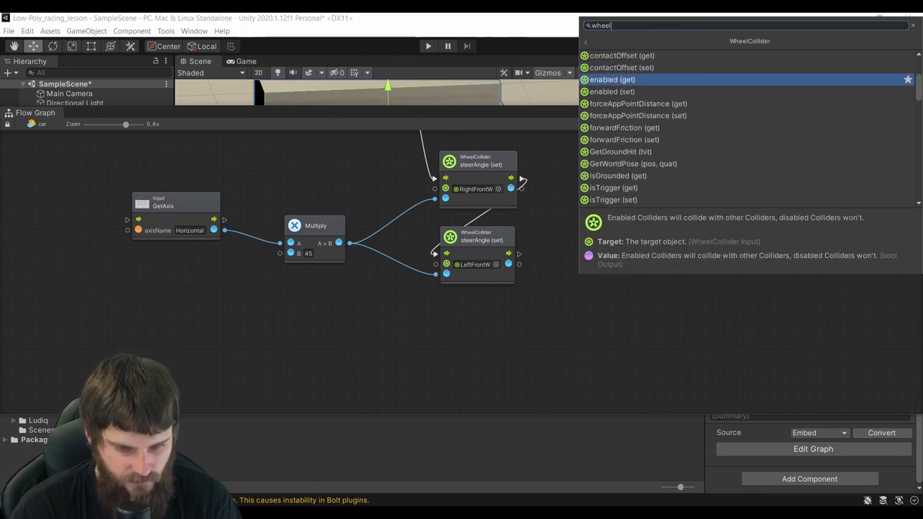
pyautogui.press('Down')
pyautogui.press('Down')
pyautogui.press('Down')
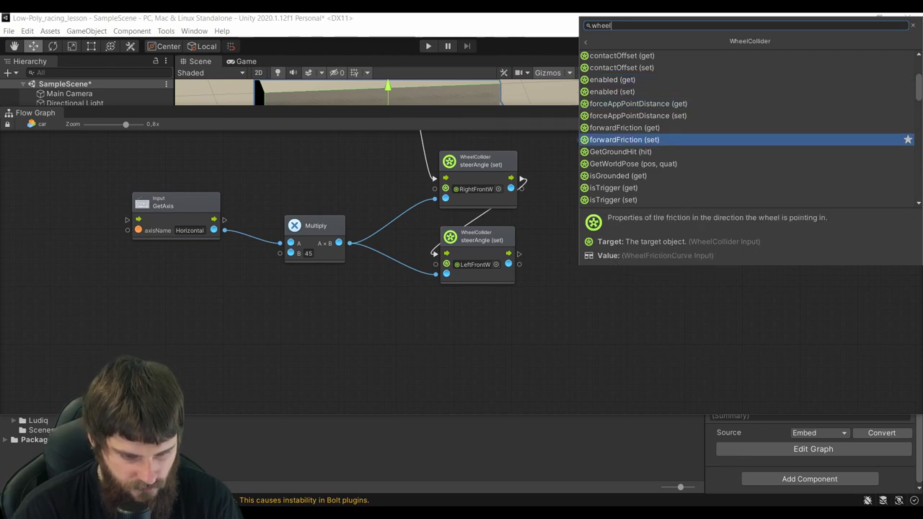
pyautogui.press('Down')
pyautogui.press('Down')
pyautogui.press('Down')
pyautogui.press('Up')
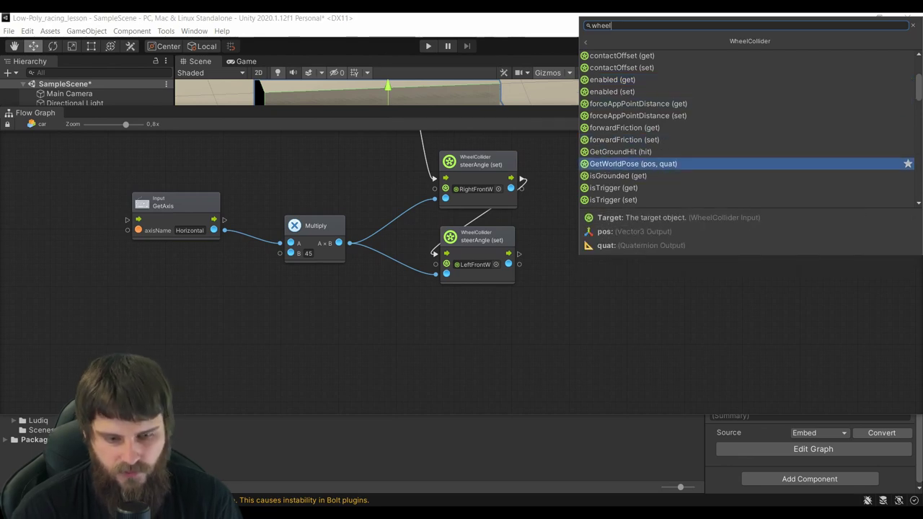
pyautogui.press('Return')
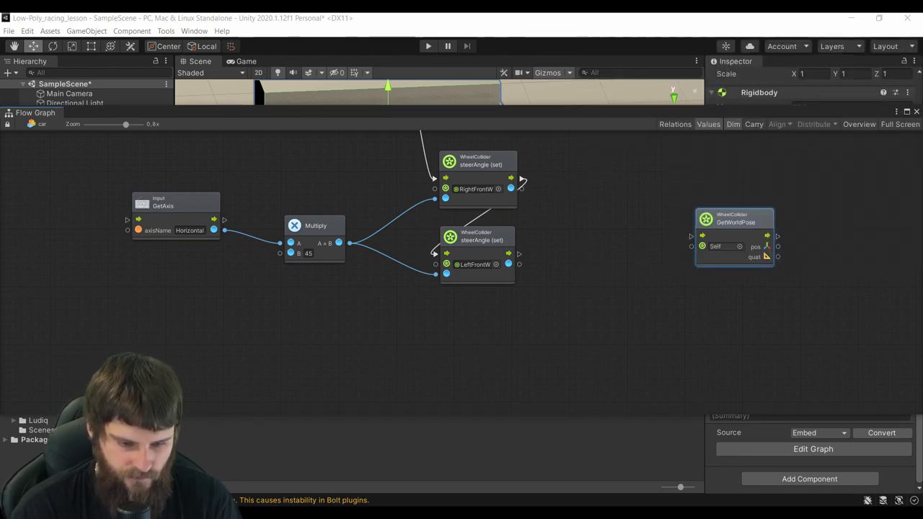
# - Place the GetWorldPose node below the LeftFrontW steering node
pyautogui.moveTo(734, 217); pyautogui.dragTo(563, 318)
pyautogui.scroll(3, 563, 317)
pyautogui.moveTo(563, 318); pyautogui.dragTo(559, 210, button='middle')
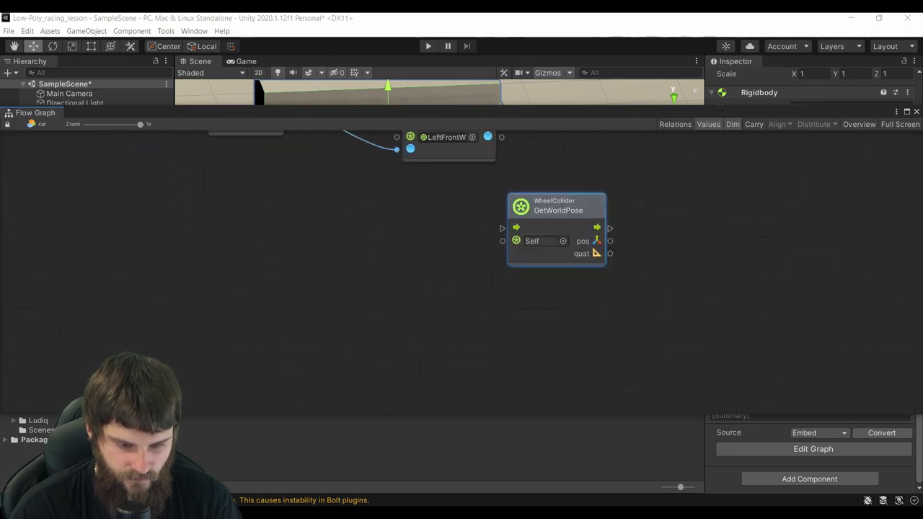
pyautogui.moveTo(559, 209); pyautogui.dragTo(577, 290)
pyautogui.scroll(-2, 576, 290)
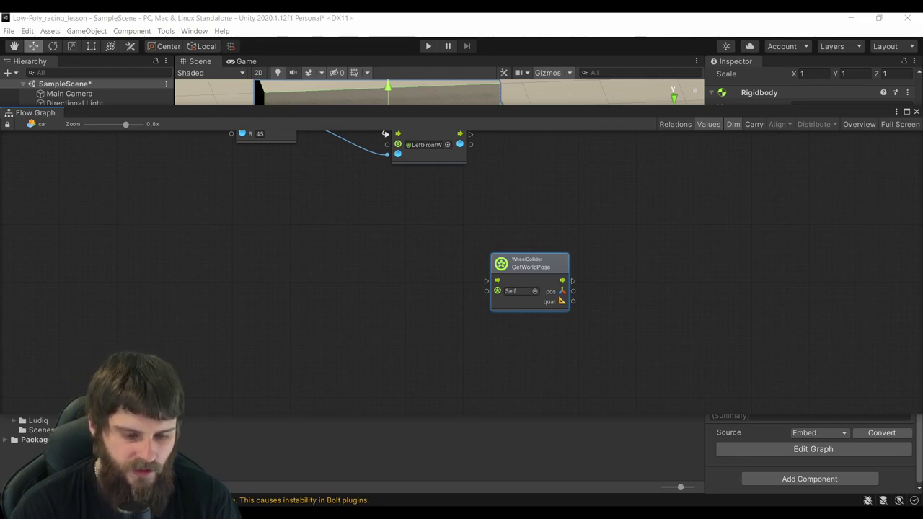
pyautogui.moveTo(531, 263); pyautogui.dragTo(530, 238)
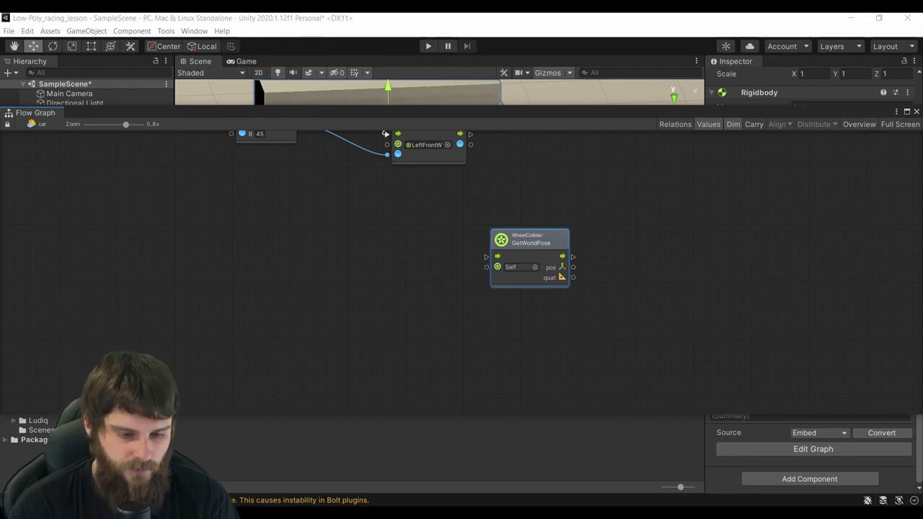
pyautogui.moveTo(531, 238); pyautogui.dragTo(478, 237)
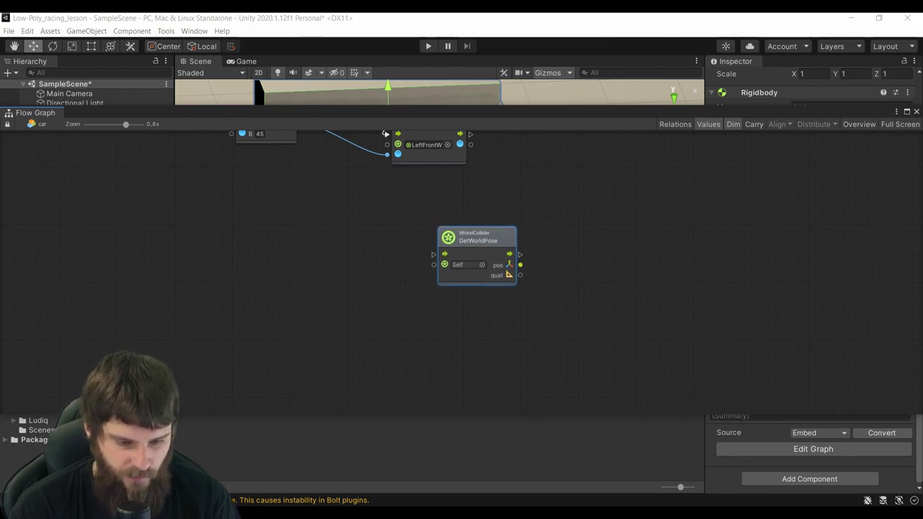
# - Add a Transform position (set) unit fed by GetWorldPose's pos output
pyautogui.click(521, 265)
pyautogui.click(643, 252)
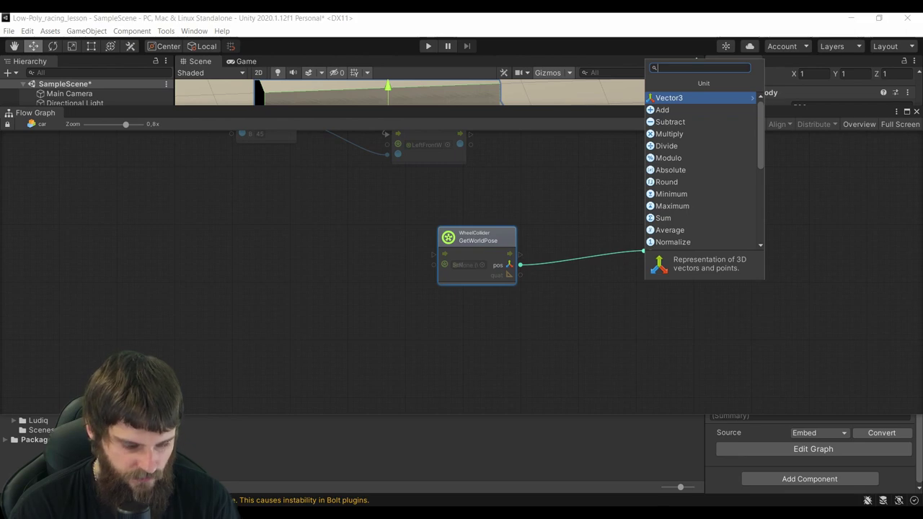
pyautogui.write('tr')
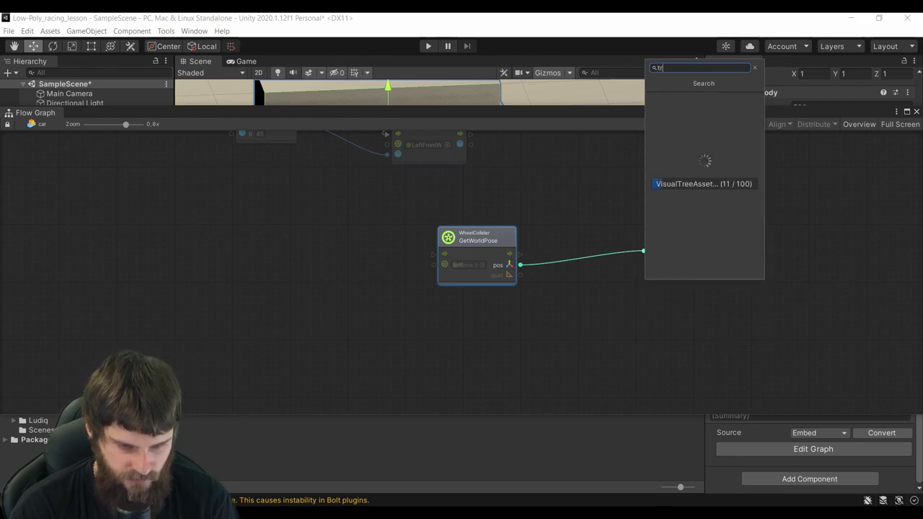
pyautogui.write('a')
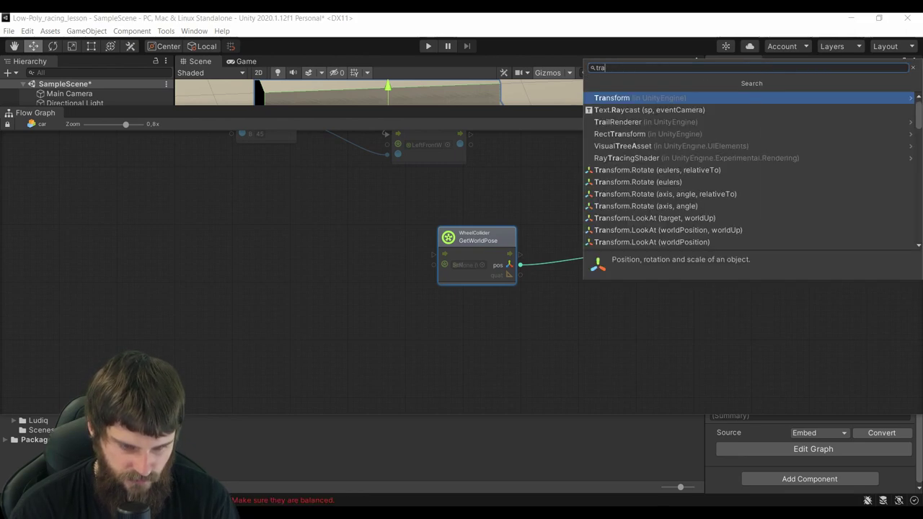
pyautogui.write('ns')
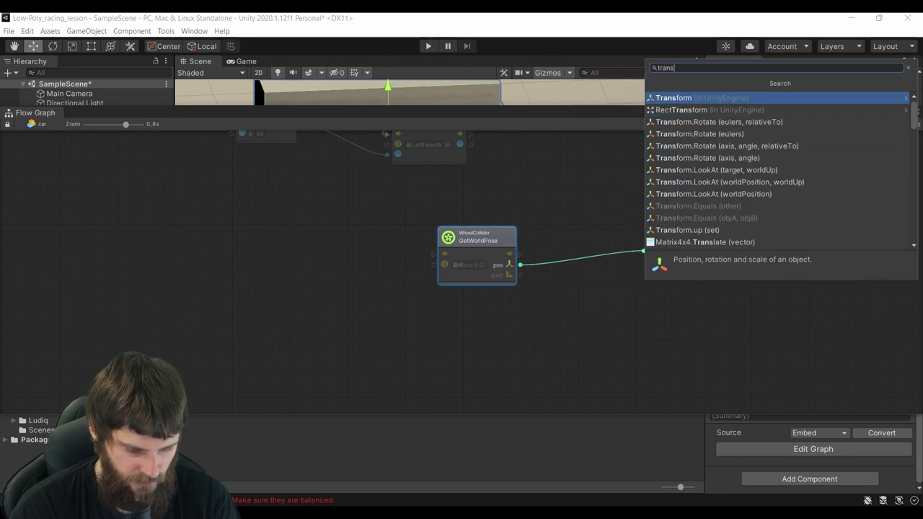
pyautogui.write('form')
pyautogui.press('Return')
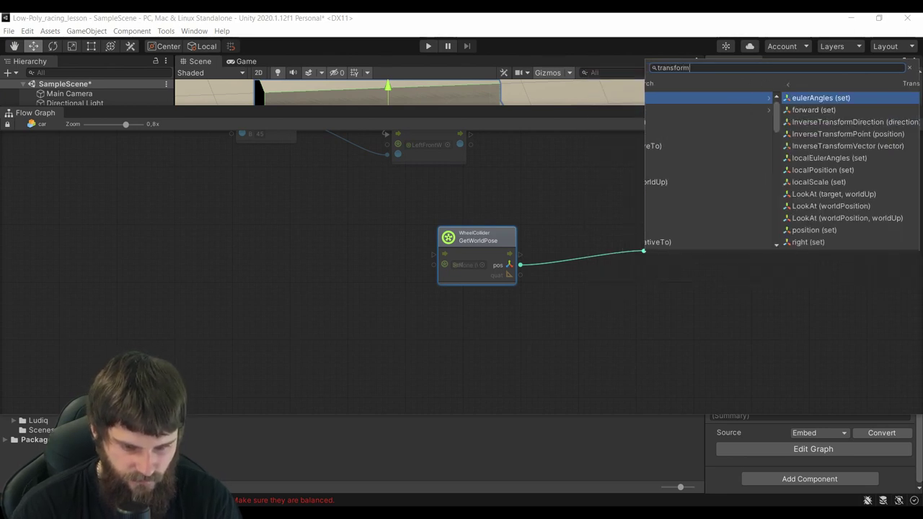
pyautogui.press('Down')
pyautogui.press('Down')
pyautogui.press('Down')
pyautogui.press('Down')
pyautogui.press('Down')
pyautogui.press('Down')
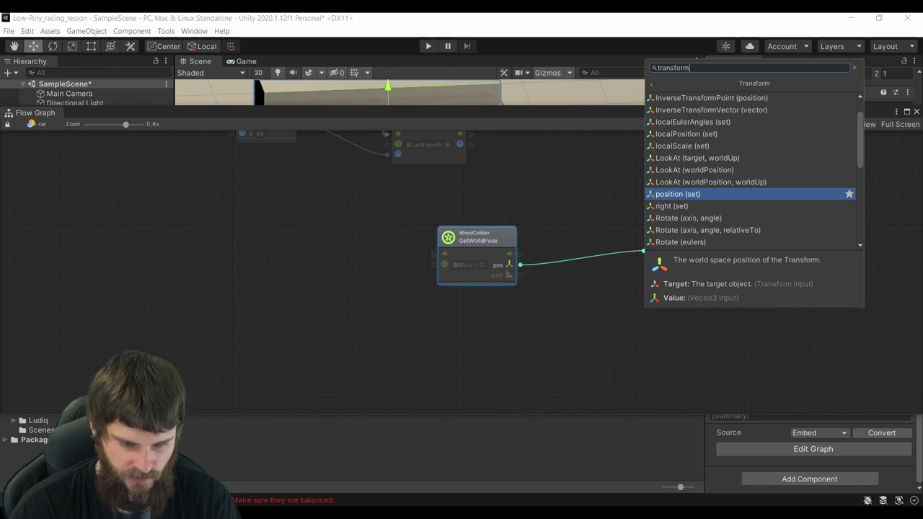
pyautogui.press('Down')
pyautogui.press('Up')
pyautogui.press('Down')
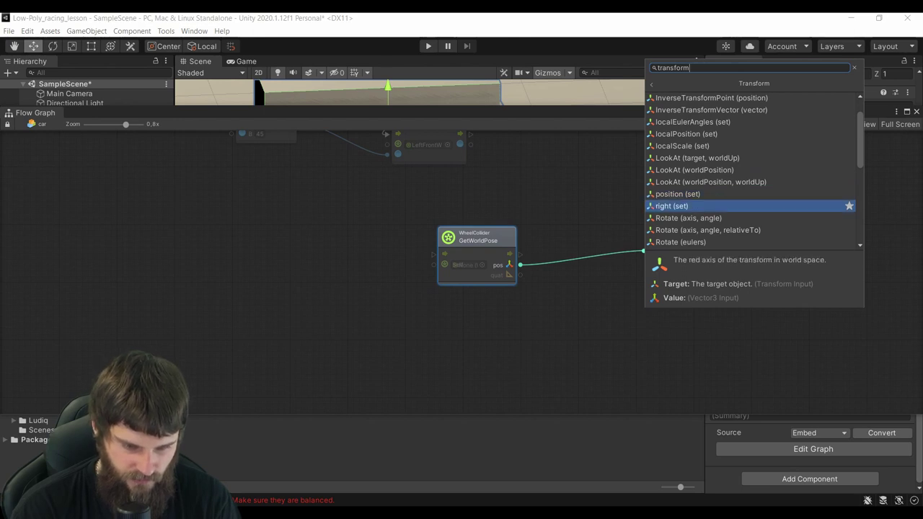
pyautogui.press('Up')
pyautogui.press('Return')
# - Arrange the position (set) and GetWorldPose nodes
pyautogui.moveTo(681, 212); pyautogui.dragTo(628, 205)
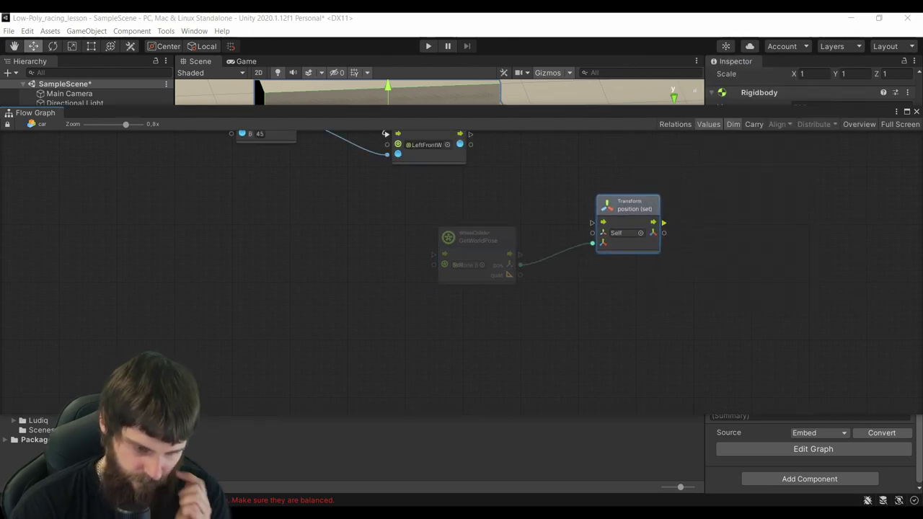
pyautogui.moveTo(477, 238); pyautogui.dragTo(462, 214)
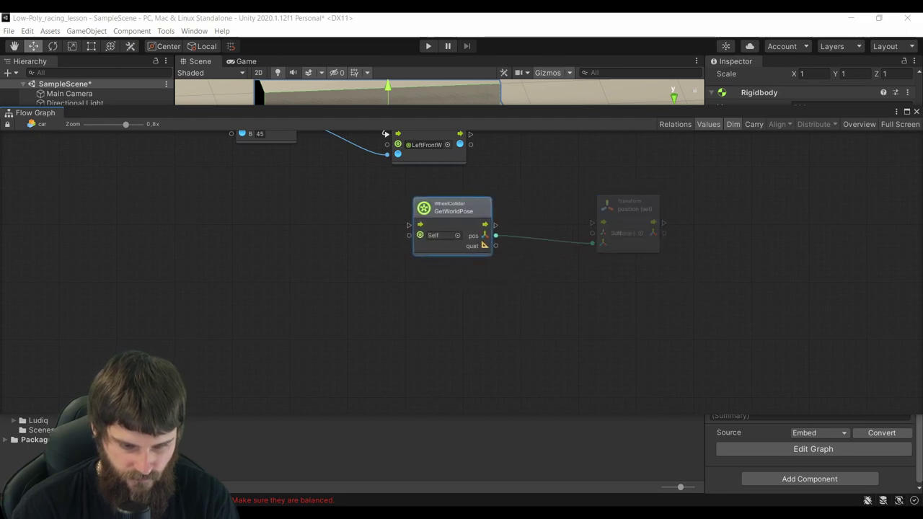
pyautogui.moveTo(628, 205); pyautogui.dragTo(617, 182)
# - Search 'transform' in Add Unit and open the Transform member list
pyautogui.click(461, 214)
pyautogui.rightClick(709, 259)
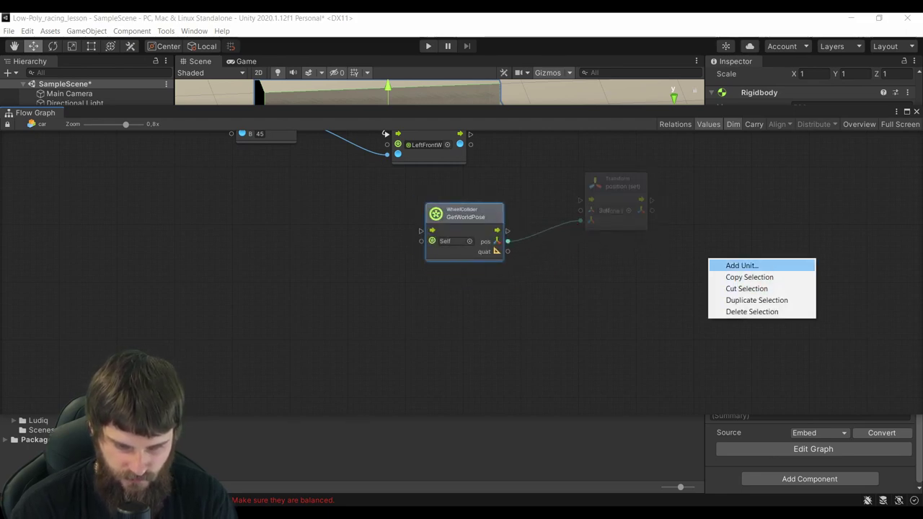
pyautogui.click(742, 265)
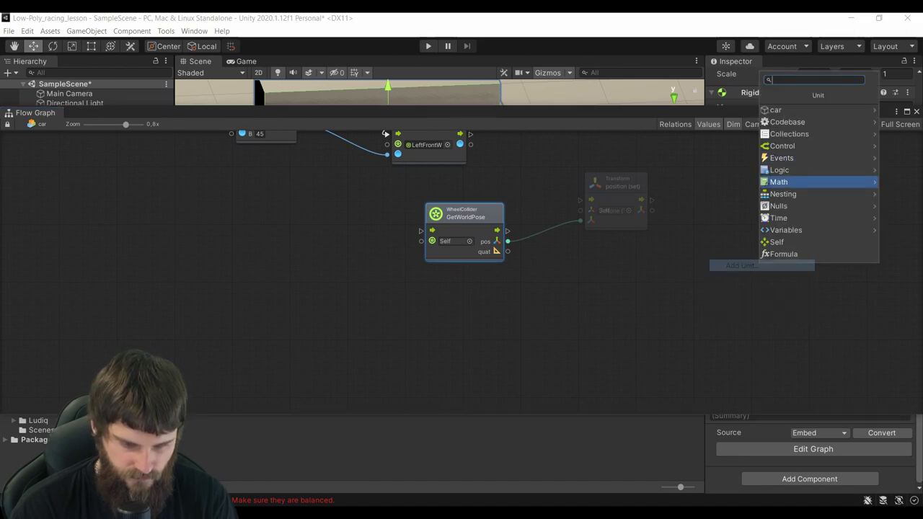
pyautogui.write('tran')
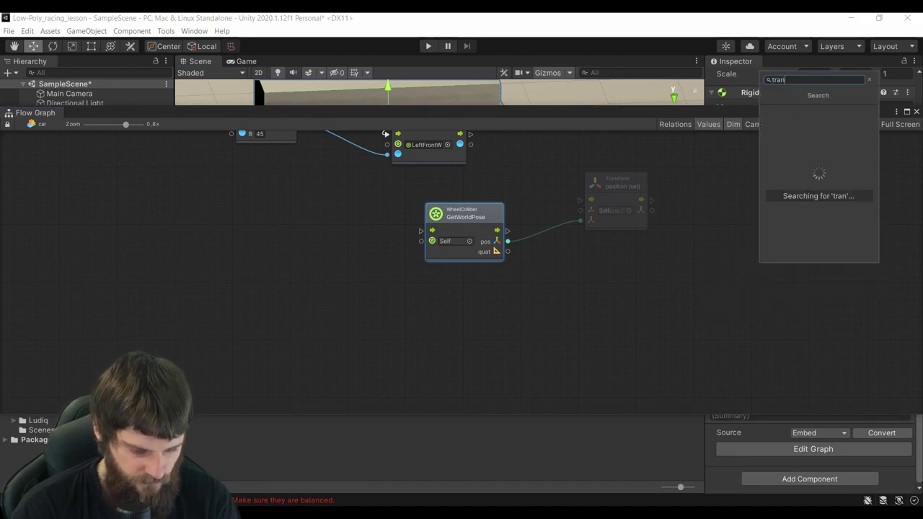
pyautogui.write('sform')
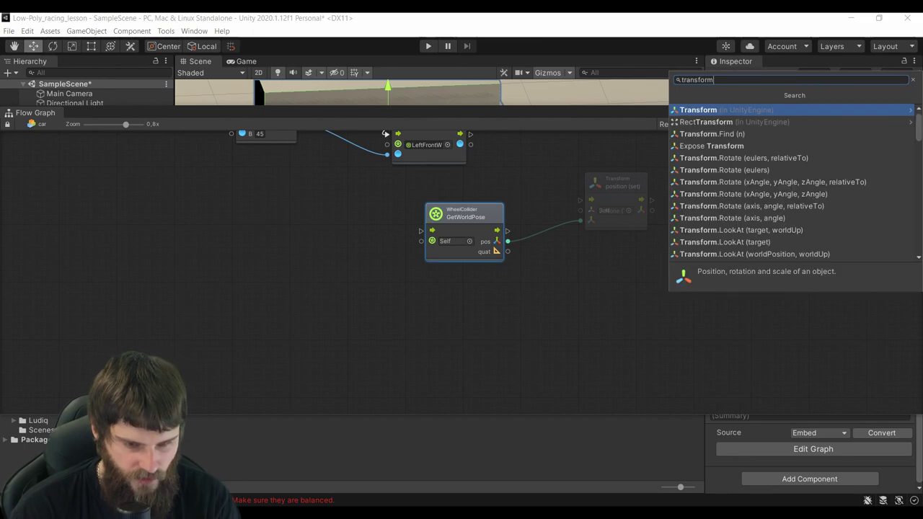
pyautogui.press('Down')
pyautogui.press('Right')
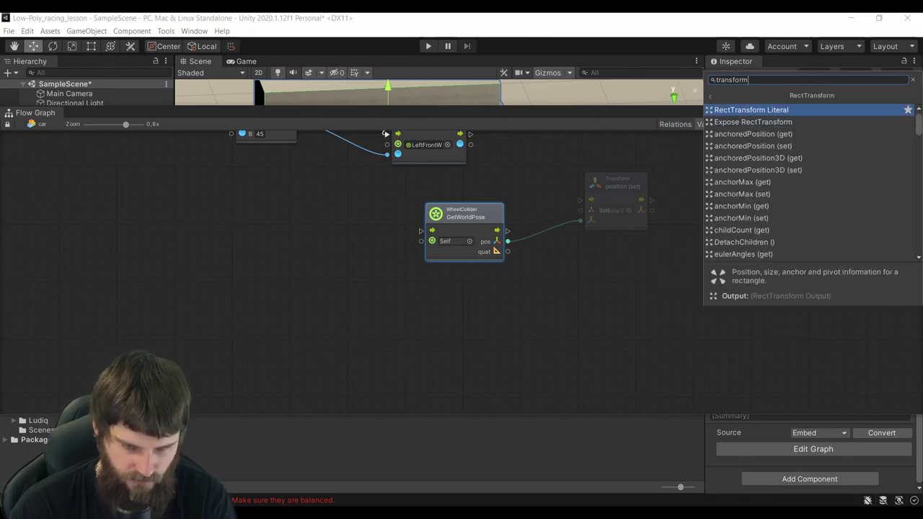
pyautogui.press('Left')
pyautogui.press('Down')
pyautogui.press('Down')
pyautogui.press('Right')
# - Add the rotation (set) unit and wire GetWorldPose's quat into its value
pyautogui.scroll(-5, 808, 206)
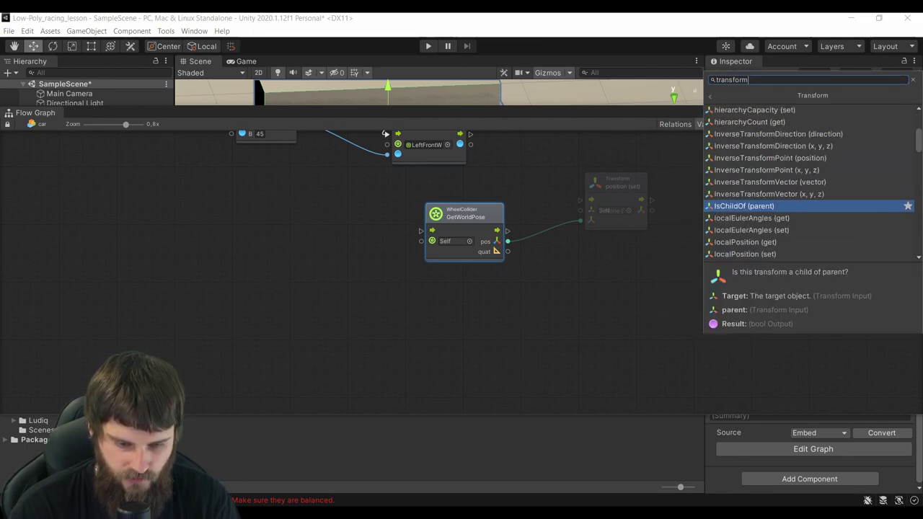
pyautogui.scroll(-10, 808, 187)
pyautogui.scroll(3, 808, 188)
pyautogui.scroll(-1, 808, 188)
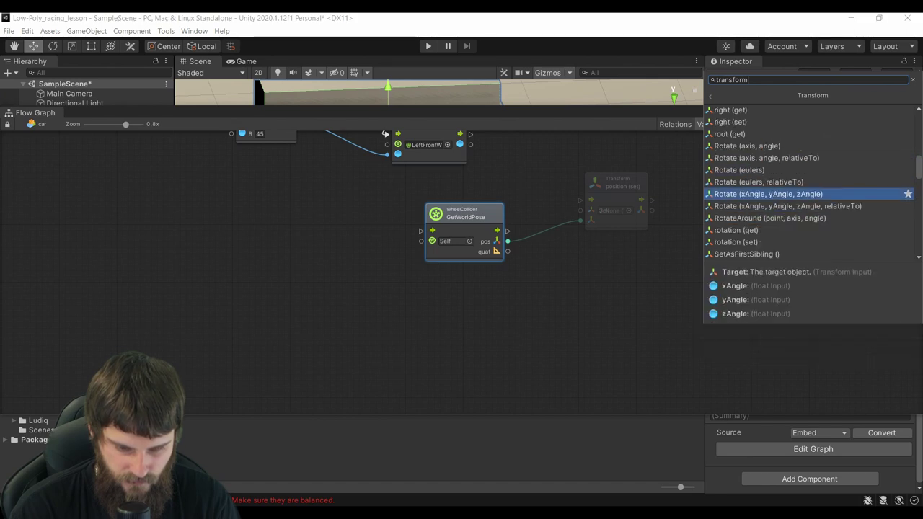
pyautogui.press('Up')
pyautogui.press('Up')
pyautogui.press('Down')
pyautogui.press('Down')
pyautogui.press('Down')
pyautogui.press('Down')
pyautogui.press('Down')
pyautogui.press('Down')
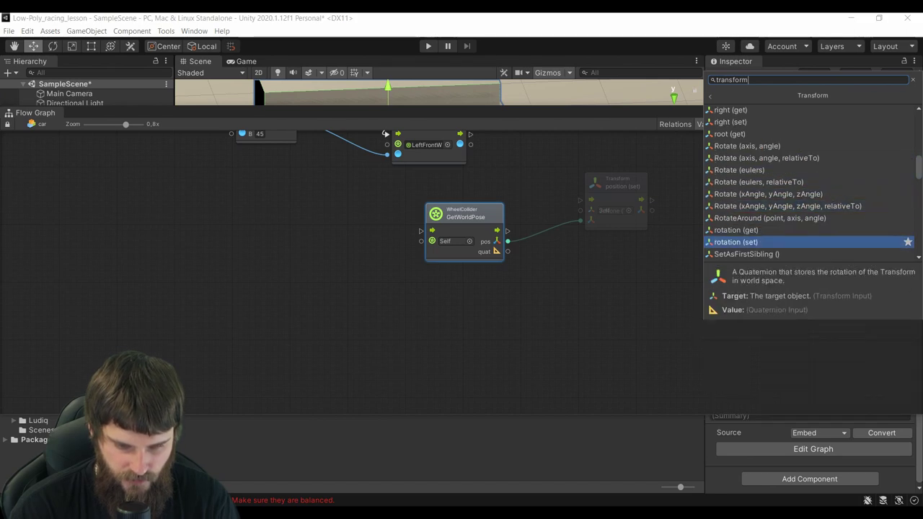
pyautogui.press('Return')
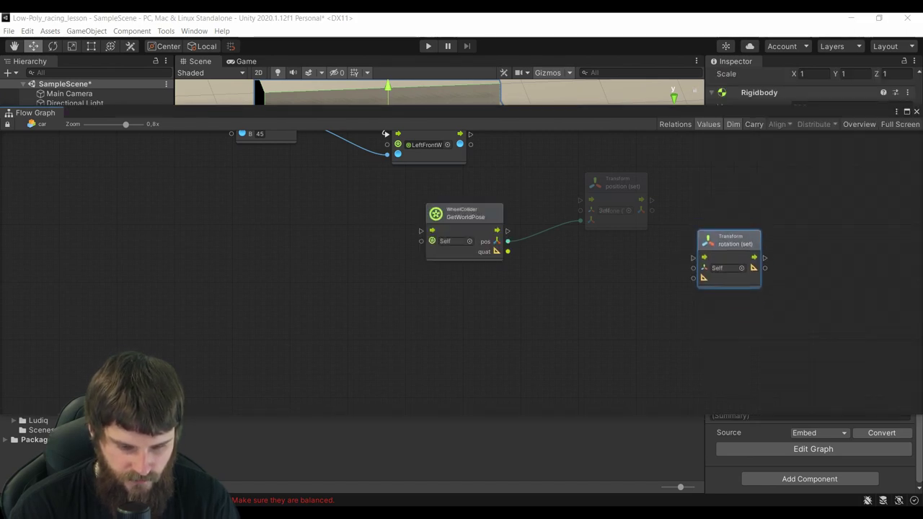
pyautogui.moveTo(508, 251); pyautogui.dragTo(616, 281)
pyautogui.moveTo(693, 279); pyautogui.dragTo(693, 279)
# - Chain flow steerAngle (set) → GetWorldPose and position (set) → rotation (set), then re-dock the graph
pyautogui.scroll(-2, 463, 268)
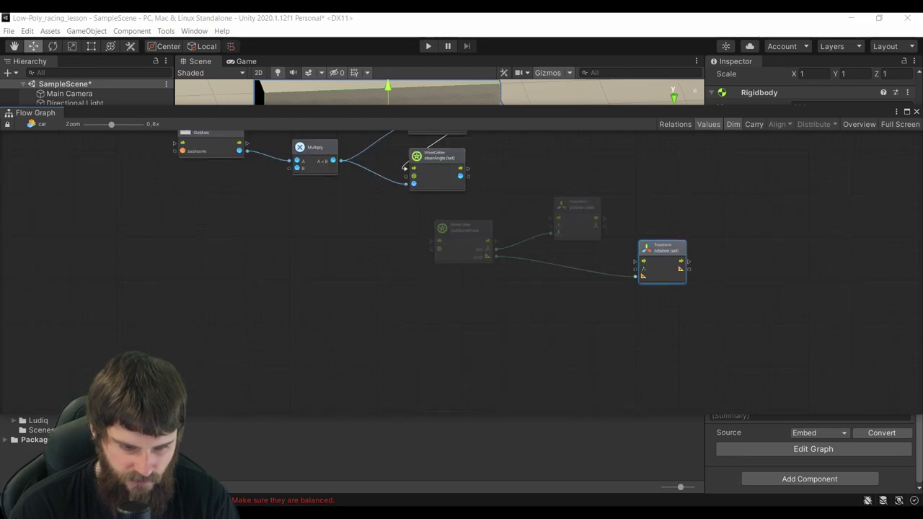
pyautogui.moveTo(404, 167); pyautogui.dragTo(389, 185)
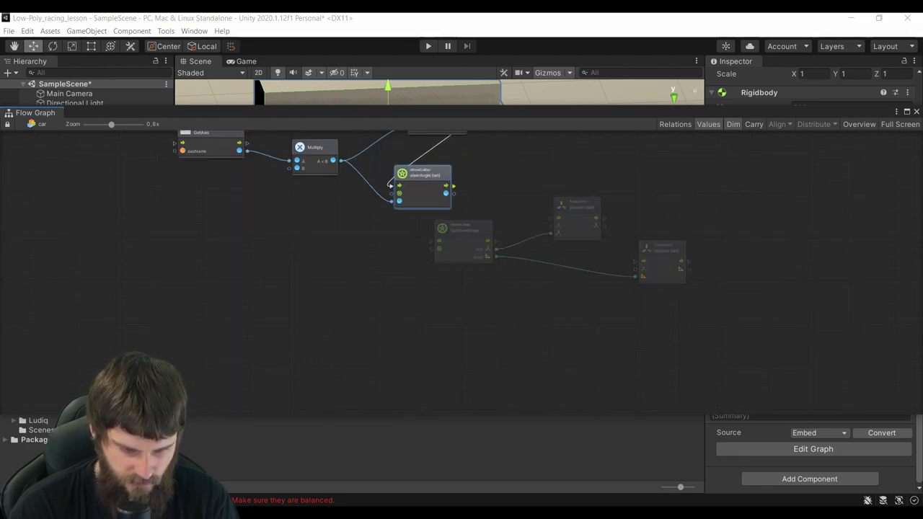
pyautogui.moveTo(453, 185); pyautogui.dragTo(485, 185)
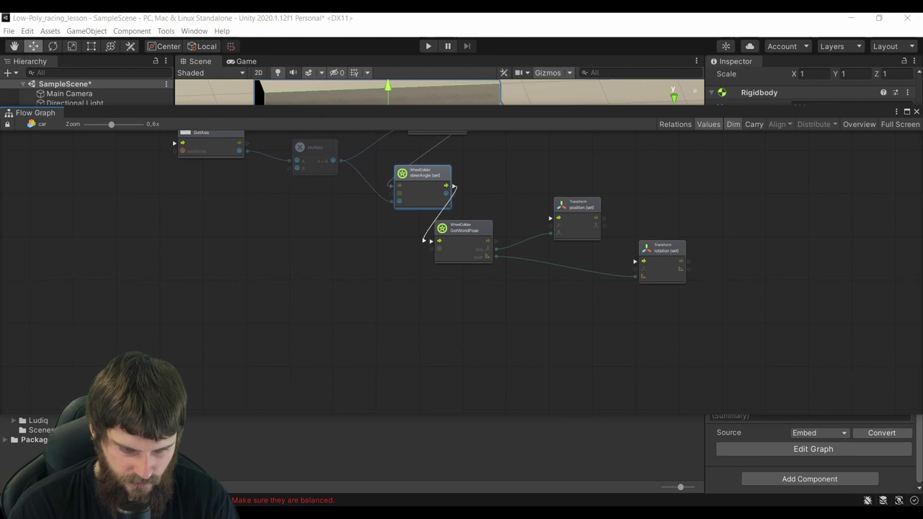
pyautogui.moveTo(433, 241); pyautogui.dragTo(596, 194)
pyautogui.scroll(4, 481, 252)
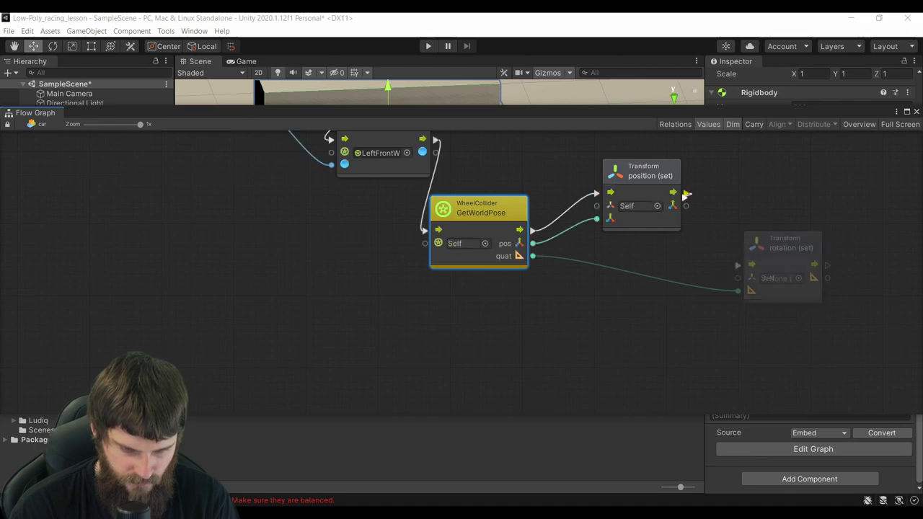
pyautogui.moveTo(688, 194)
pyautogui.mouseDown()
pyautogui.moveTo(748, 273)
pyautogui.moveTo(737, 265)
pyautogui.mouseUp()
pyautogui.scroll(-2, 487, 361)
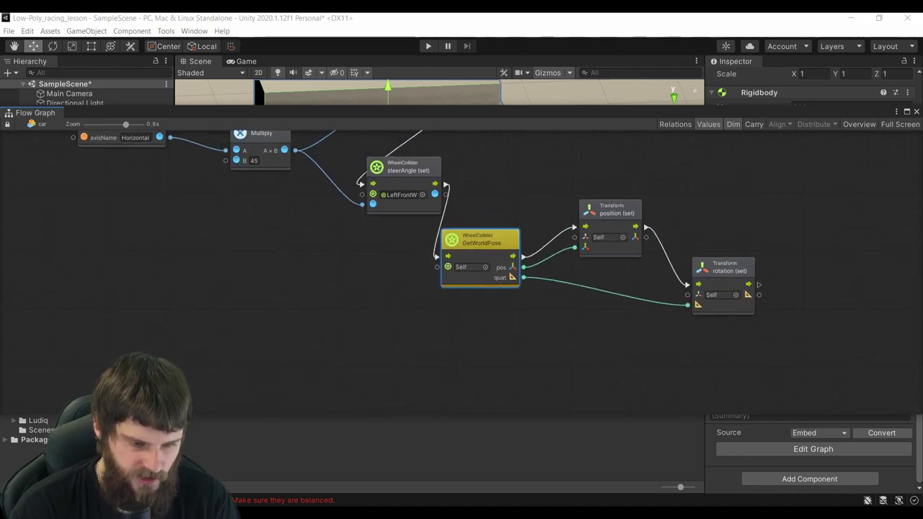
pyautogui.hotkey('shift', 'space')
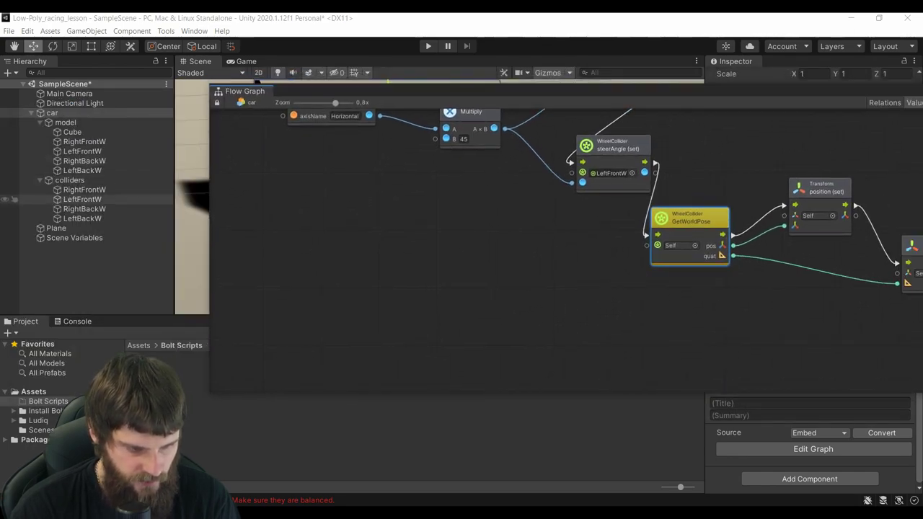
# - Target GetWorldPose at the RightFrontW collider and both Transform setters at the RightFrontW wheel
pyautogui.moveTo(79, 190); pyautogui.dragTo(678, 247)
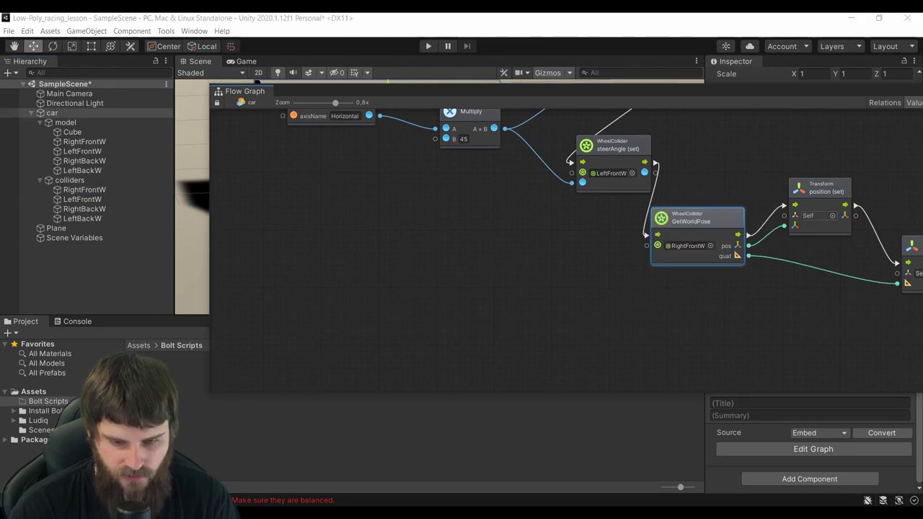
pyautogui.moveTo(649, 324); pyautogui.dragTo(504, 333, button='middle')
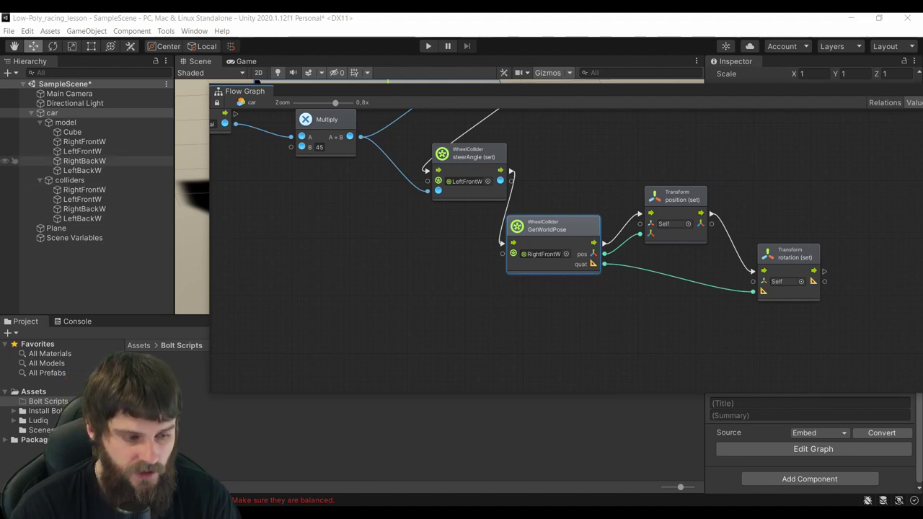
pyautogui.moveTo(84, 141)
pyautogui.mouseDown()
pyautogui.moveTo(684, 240)
pyautogui.moveTo(682, 229)
pyautogui.mouseUp()
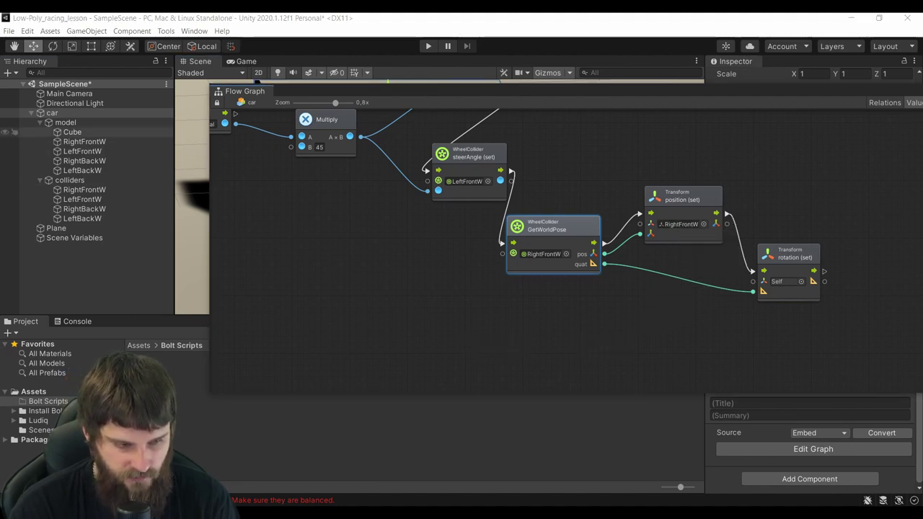
pyautogui.moveTo(84, 142)
pyautogui.mouseDown()
pyautogui.moveTo(801, 288)
pyautogui.moveTo(777, 281)
pyautogui.mouseUp()
pyautogui.scroll(-3, 427, 157)
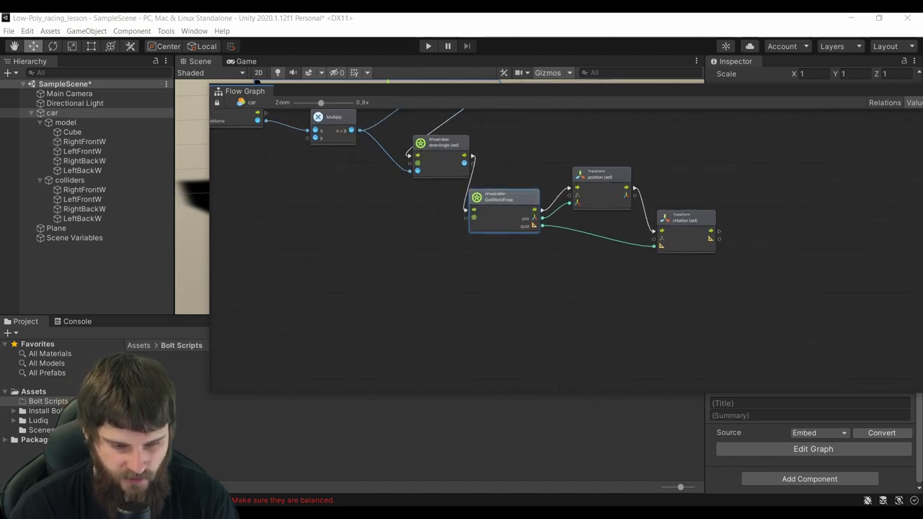
pyautogui.moveTo(777, 293); pyautogui.dragTo(521, 206)
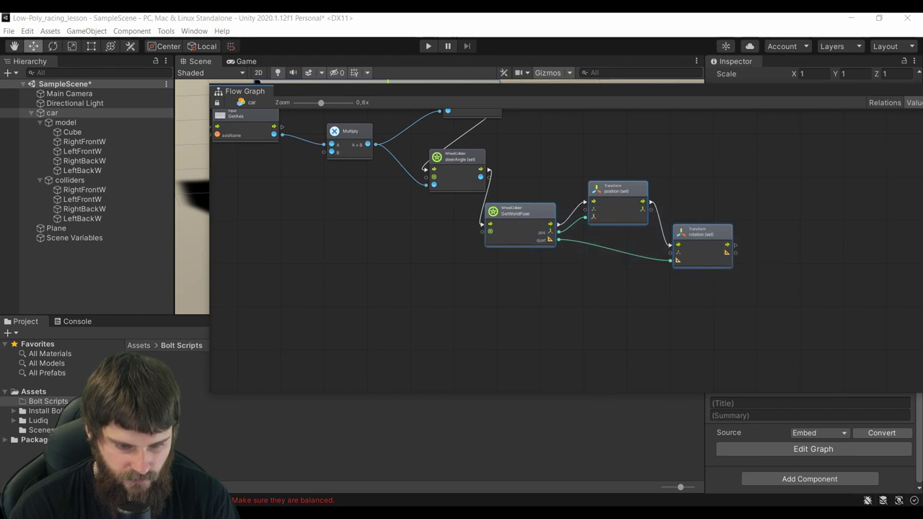
# - Duplicate the GetWorldPose, position and rotation node group and place the copies below the originals
pyautogui.rightClick(517, 216)
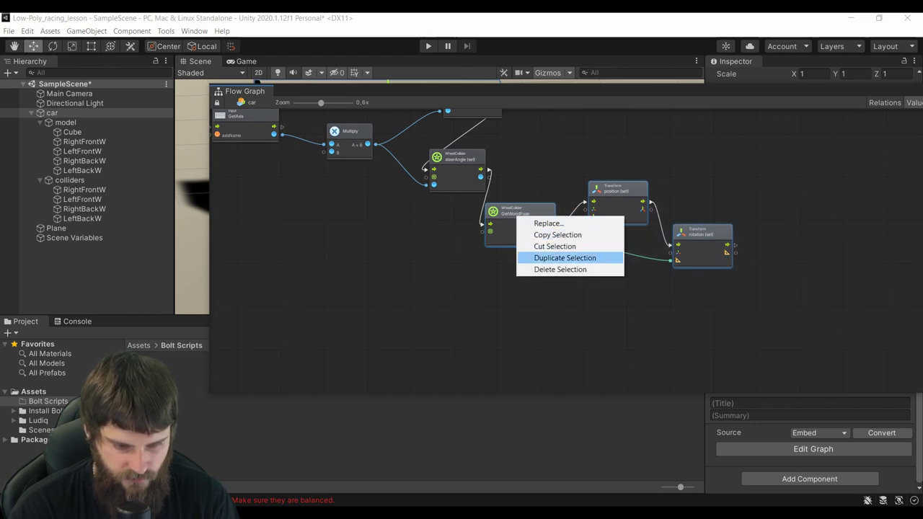
pyautogui.click(564, 257)
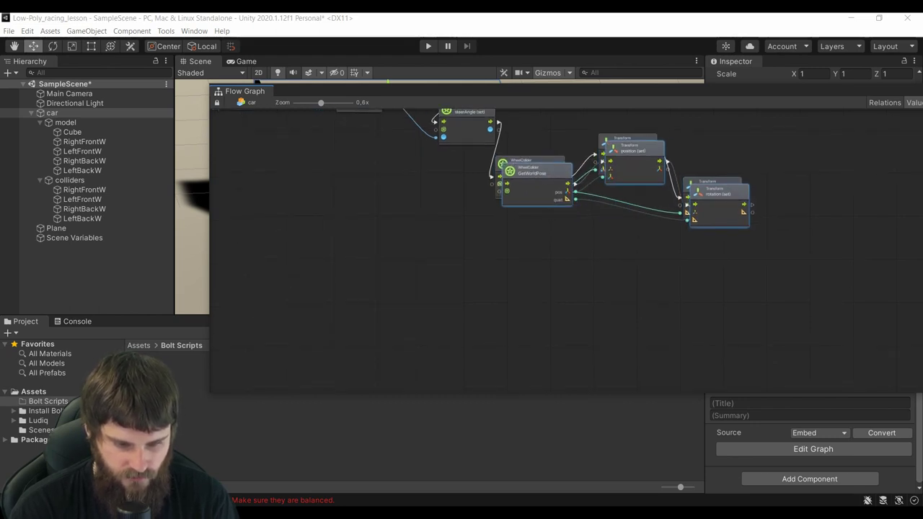
pyautogui.moveTo(534, 177); pyautogui.dragTo(530, 261)
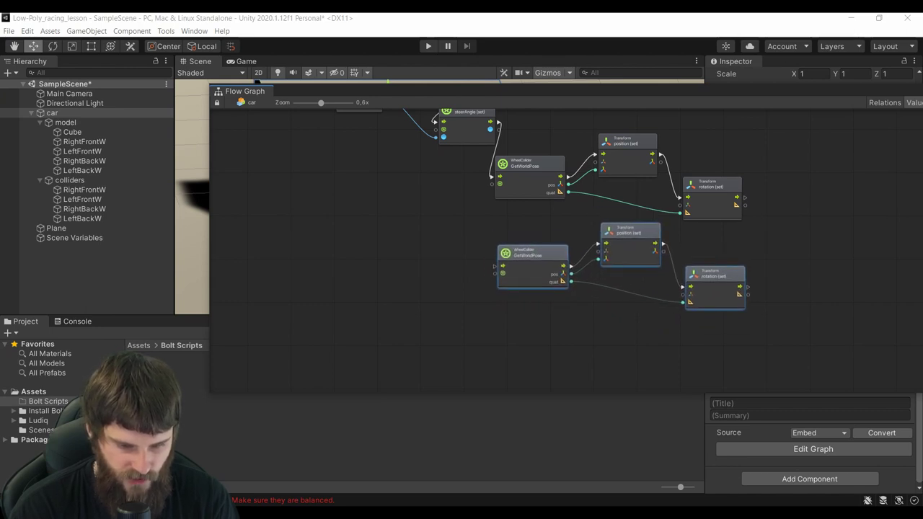
pyautogui.scroll(-2, 620, 217)
pyautogui.rightClick(620, 182)
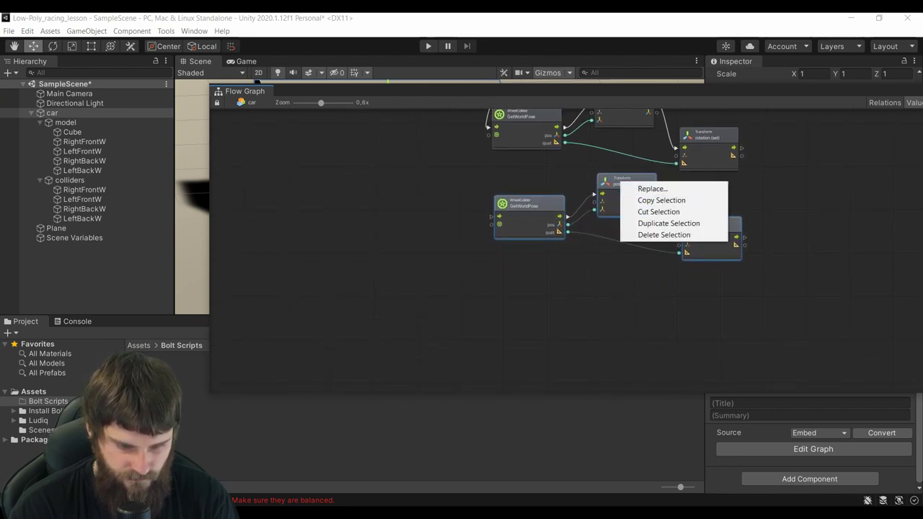
pyautogui.press('Escape')
pyautogui.keyDown('ctrl'); pyautogui.scroll(3, 620, 238); pyautogui.keyUp('ctrl')
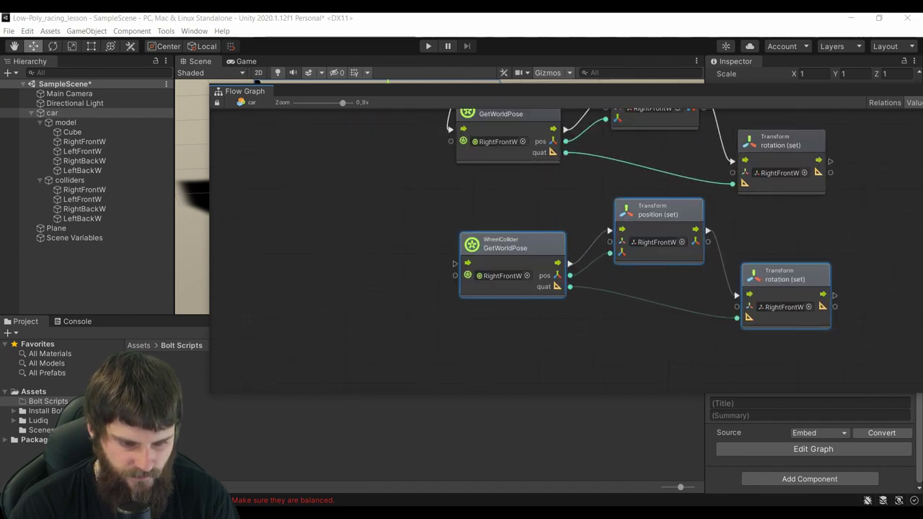
pyautogui.keyDown('ctrl'); pyautogui.scroll(1, 552, 298); pyautogui.keyUp('ctrl')
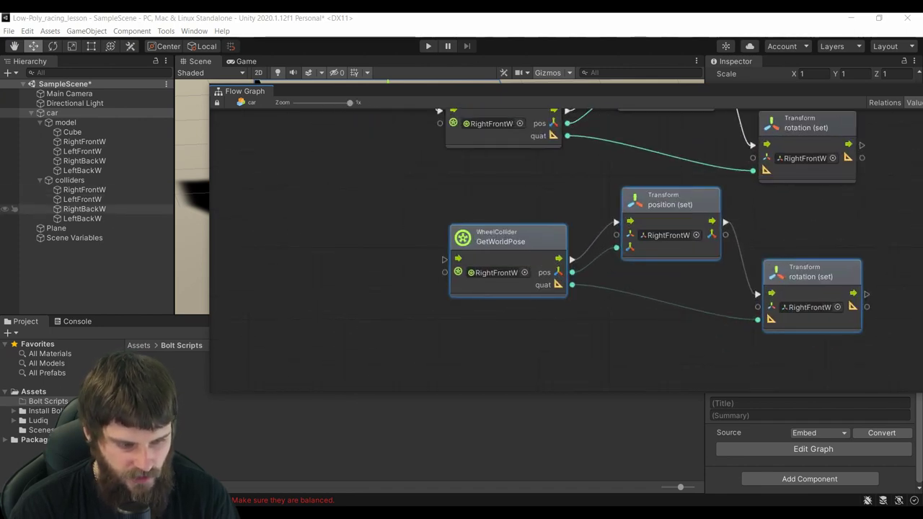
# - Point the copied nodes at LeftFrontW and chain them after the previous rotation step
pyautogui.moveTo(82, 199); pyautogui.dragTo(509, 275)
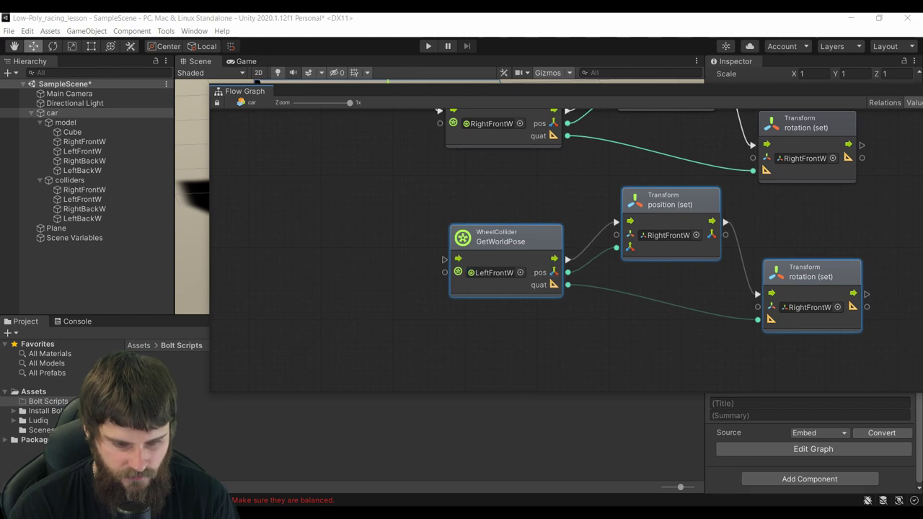
pyautogui.moveTo(83, 151); pyautogui.dragTo(667, 235)
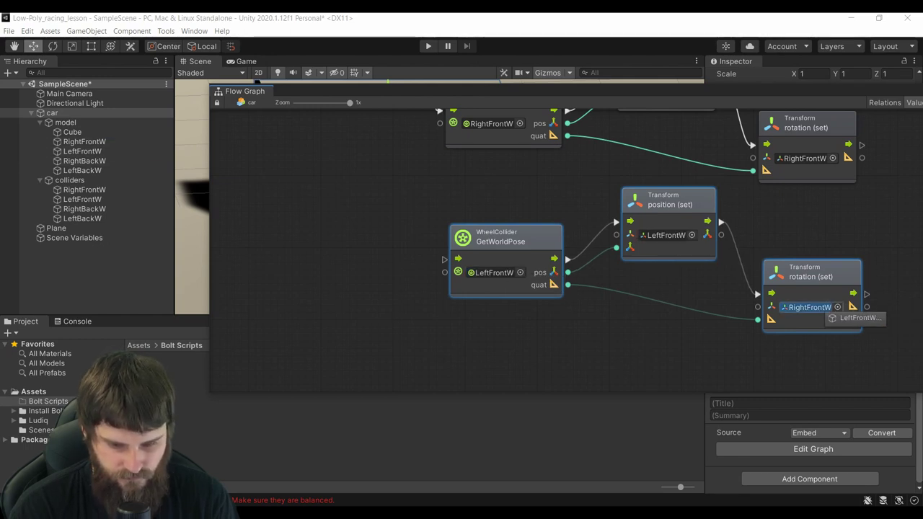
pyautogui.moveTo(82, 151); pyautogui.dragTo(811, 307)
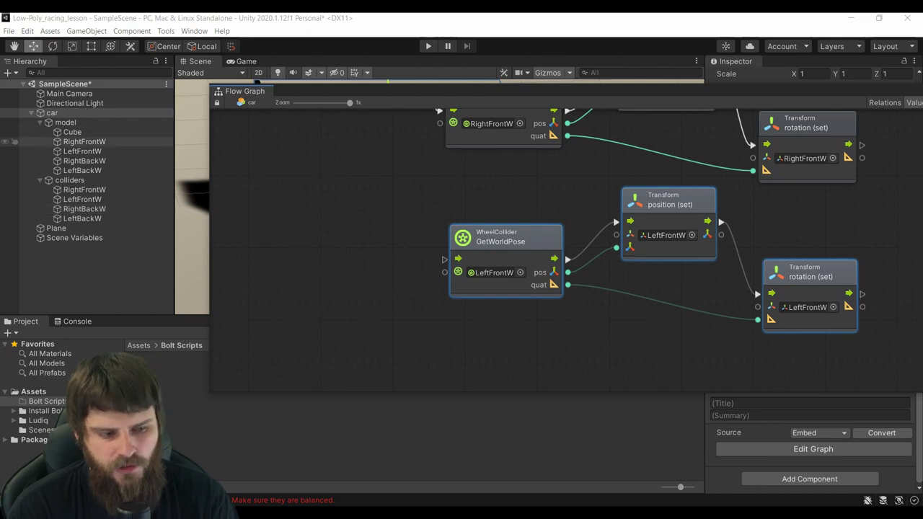
pyautogui.scroll(-3, 574, 281)
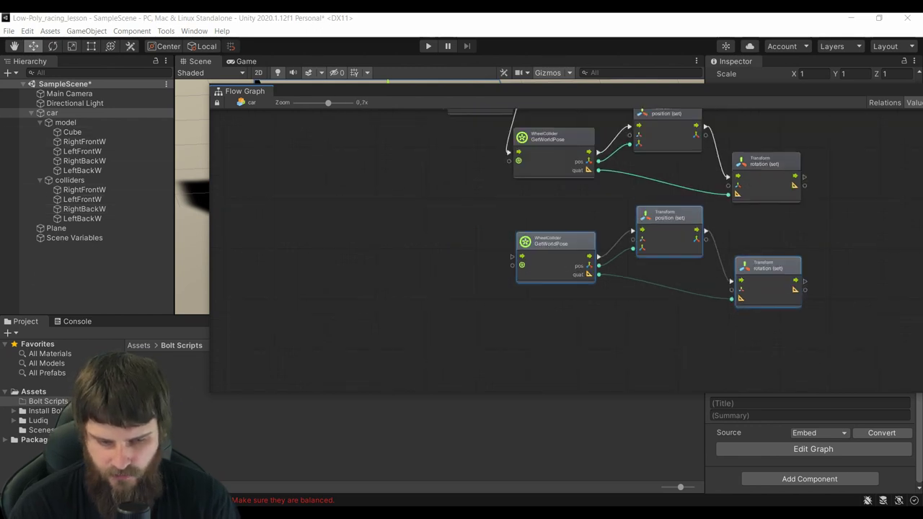
pyautogui.moveTo(777, 187); pyautogui.dragTo(485, 267)
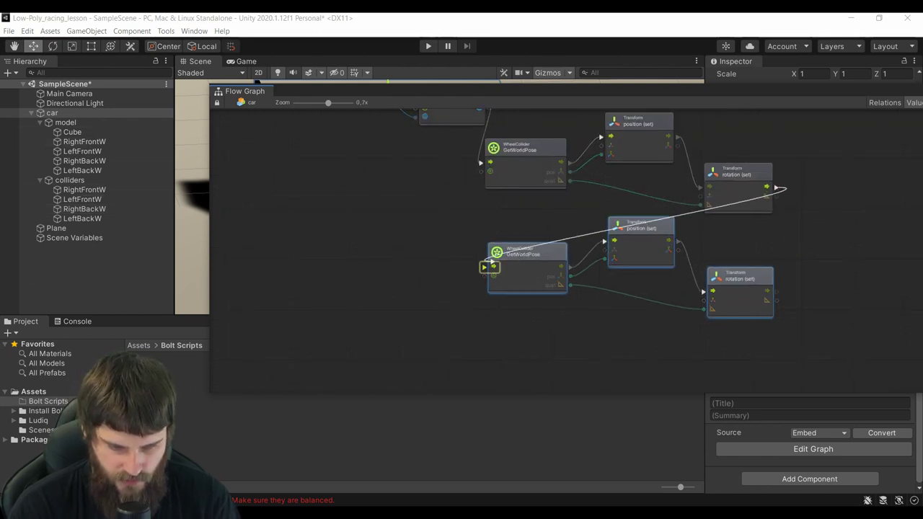
pyautogui.moveTo(484, 267); pyautogui.dragTo(481, 249, button='middle')
# - Duplicate the wheel-pose group again, target RightBackW, and chain it into the flow
pyautogui.scroll(-1, 640, 216)
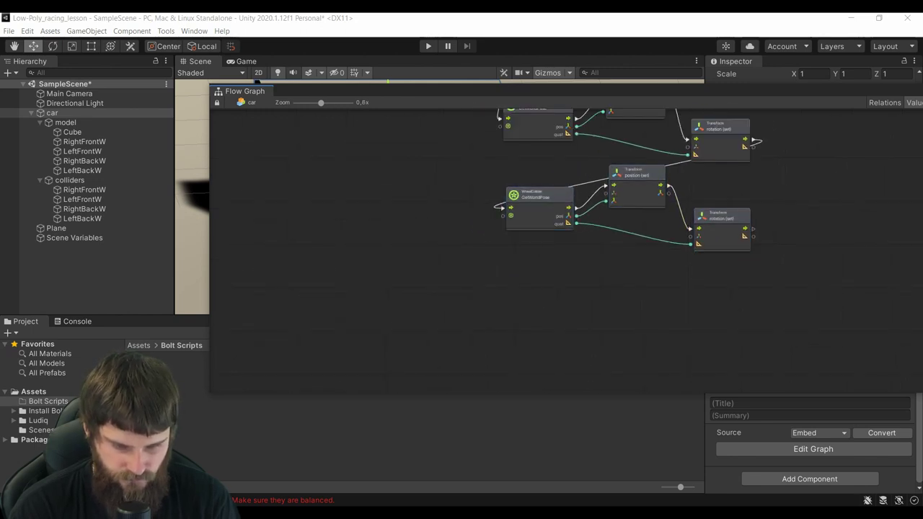
pyautogui.click(540, 209)
pyautogui.keyDown('ctrl'); pyautogui.click(636, 189); pyautogui.keyUp('ctrl')
pyautogui.keyDown('ctrl'); pyautogui.click(721, 232); pyautogui.keyUp('ctrl')
pyautogui.rightClick(639, 172)
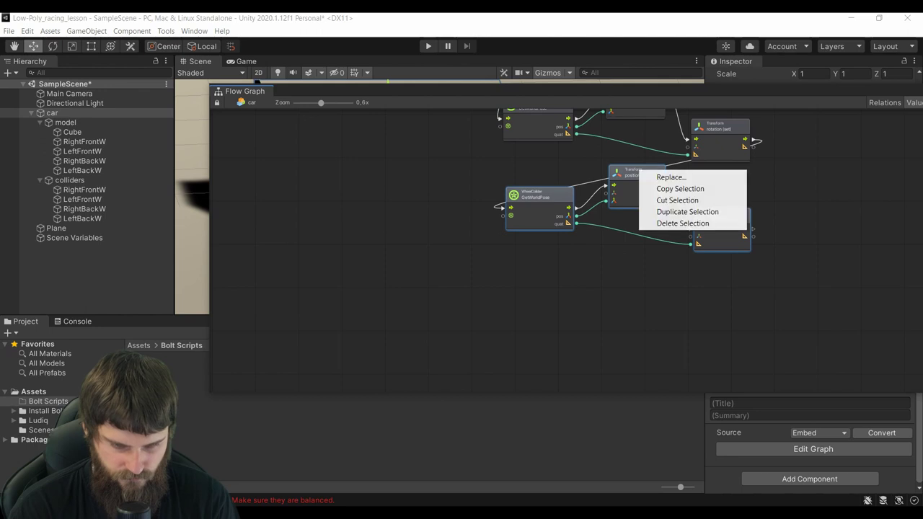
pyautogui.click(685, 212)
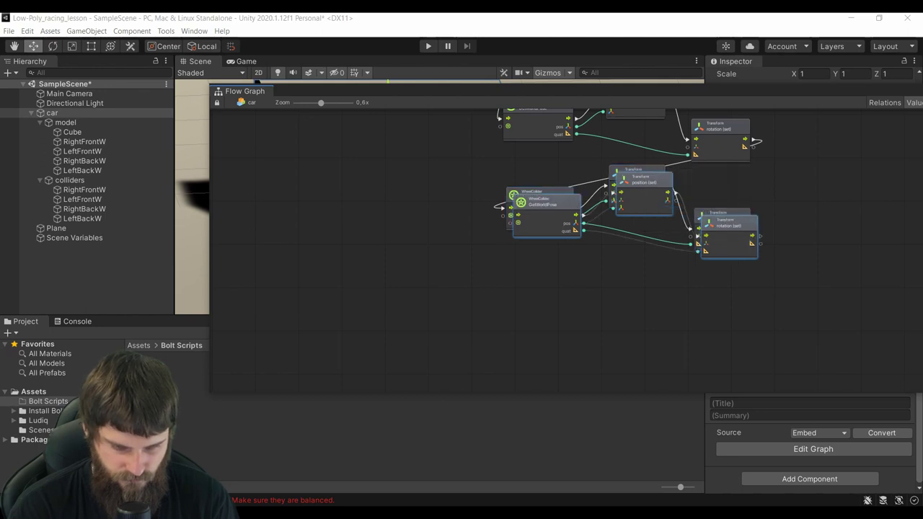
pyautogui.moveTo(639, 180); pyautogui.dragTo(637, 272)
pyautogui.keyDown('ctrl'); pyautogui.scroll(4, 637, 272); pyautogui.keyUp('ctrl')
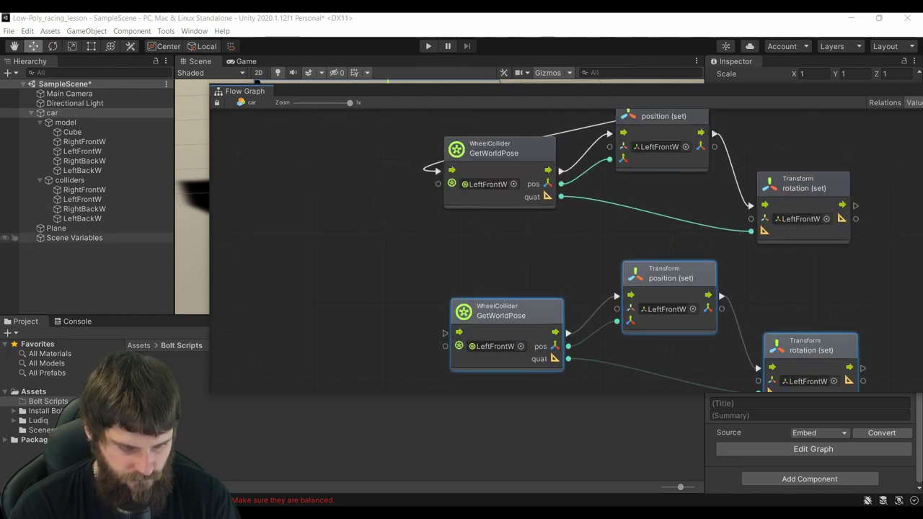
pyautogui.moveTo(84, 209); pyautogui.dragTo(495, 346)
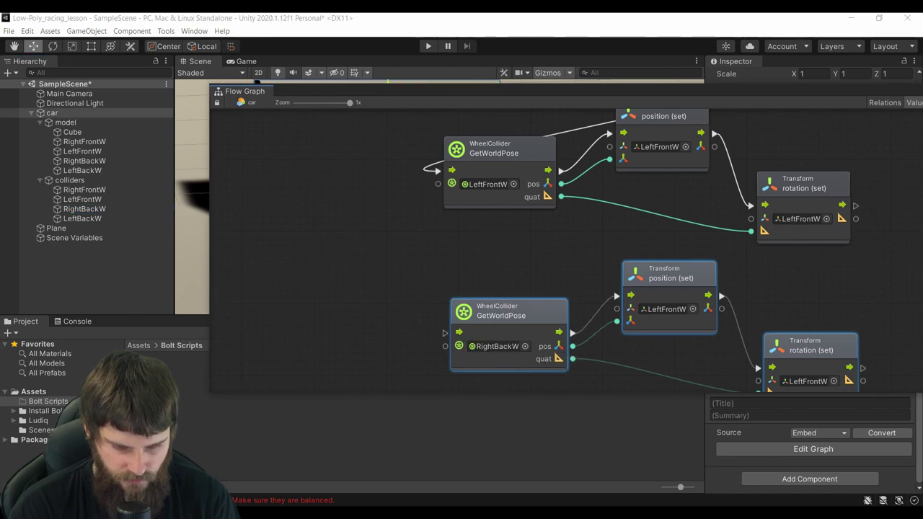
pyautogui.moveTo(84, 161); pyautogui.dragTo(667, 309)
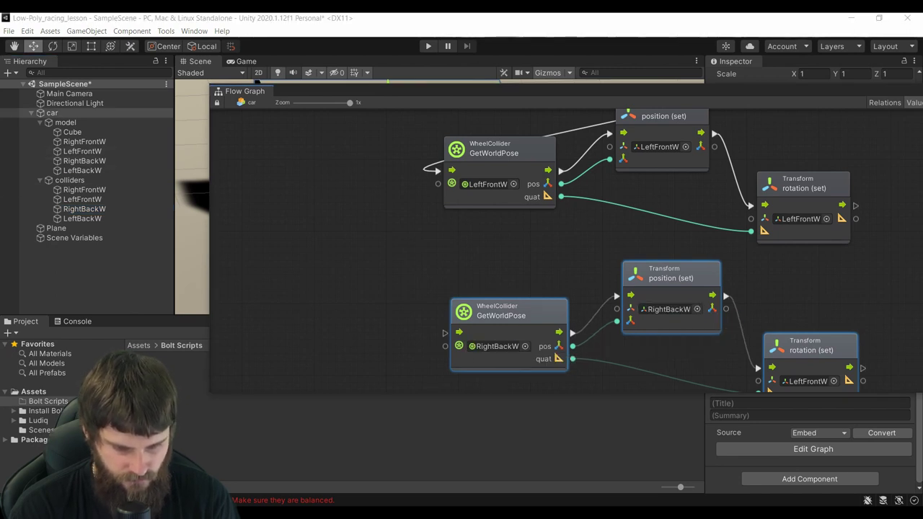
pyautogui.moveTo(83, 161); pyautogui.dragTo(808, 381)
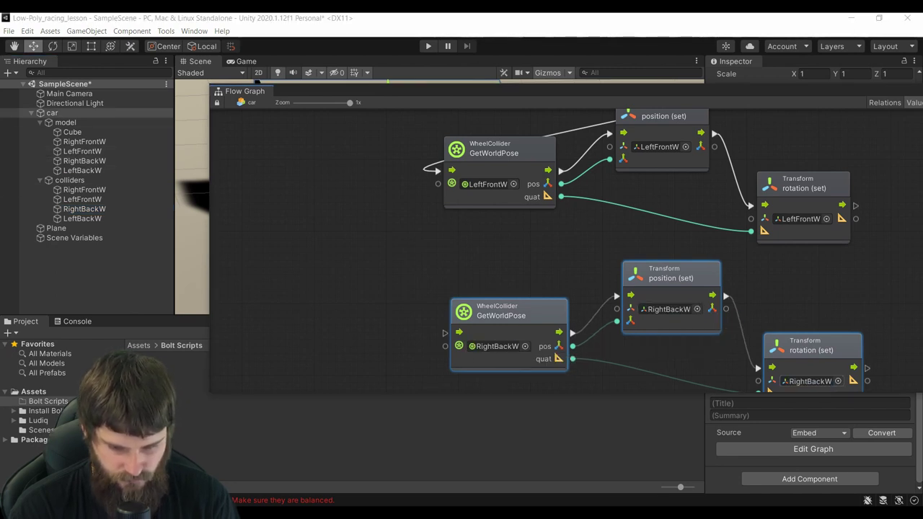
pyautogui.moveTo(855, 206); pyautogui.dragTo(445, 332)
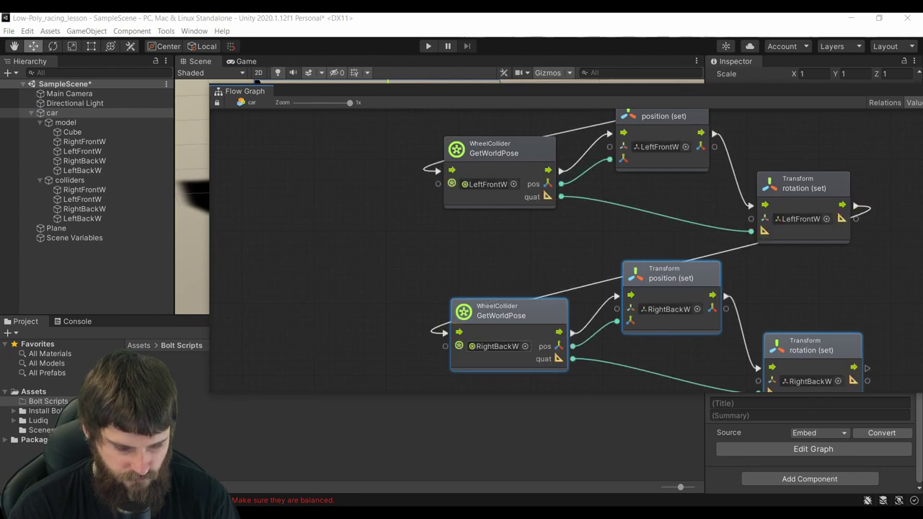
# - Add one more chained wheel-pose copy targeting LeftBackW
pyautogui.scroll(-3, 445, 332)
pyautogui.scroll(-2, 638, 202)
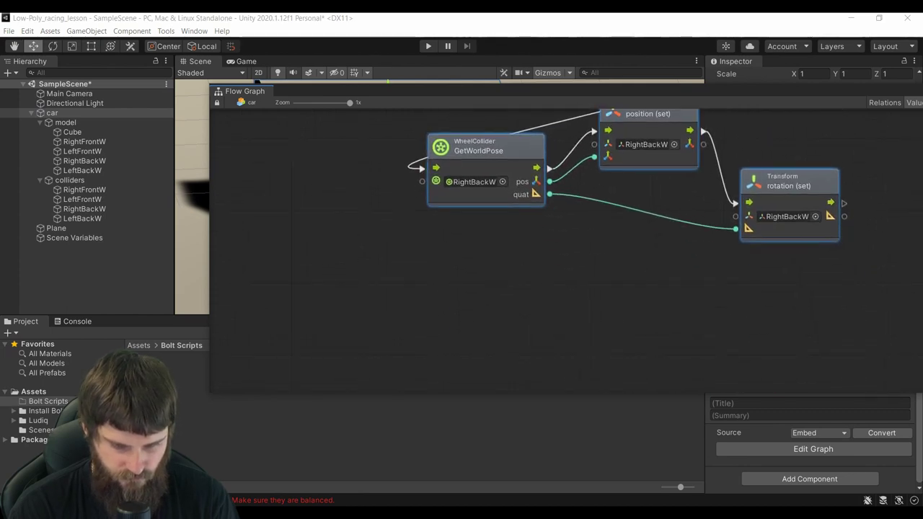
pyautogui.rightClick(638, 120)
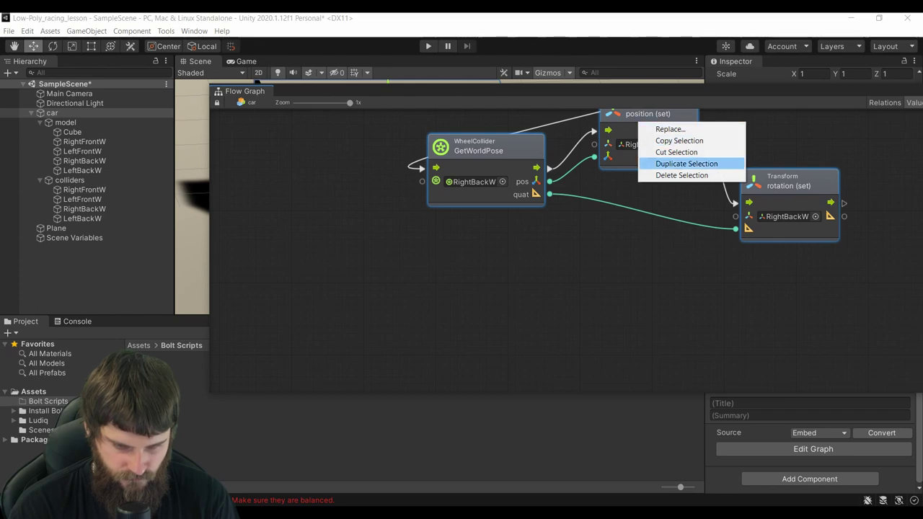
pyautogui.click(687, 164)
pyautogui.moveTo(686, 164); pyautogui.dragTo(666, 308)
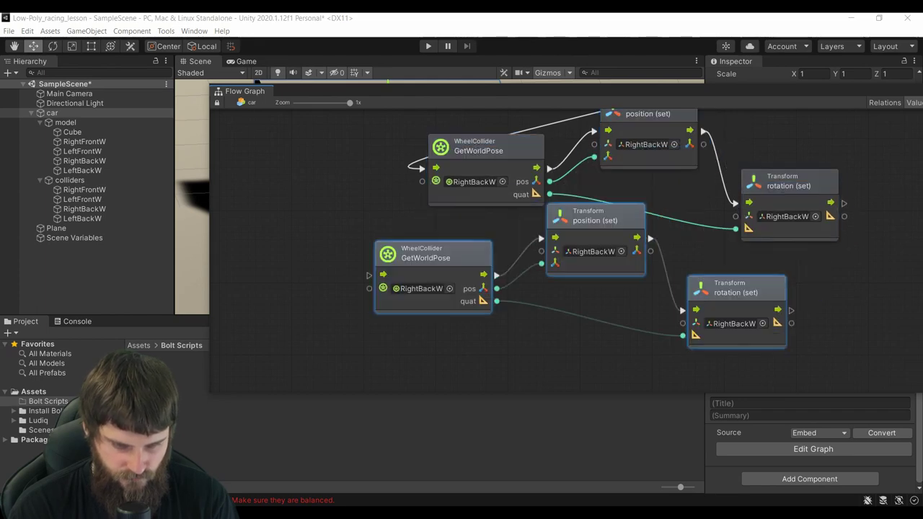
pyautogui.moveTo(844, 203); pyautogui.dragTo(412, 324)
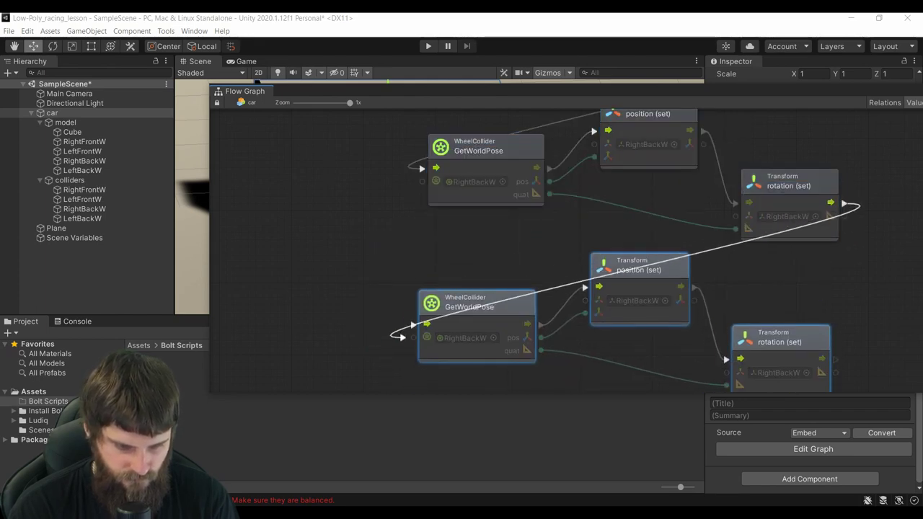
pyautogui.moveTo(82, 218); pyautogui.dragTo(482, 349)
pyautogui.moveTo(82, 170)
pyautogui.mouseDown()
pyautogui.moveTo(652, 311)
pyautogui.moveTo(802, 379)
pyautogui.mouseUp()
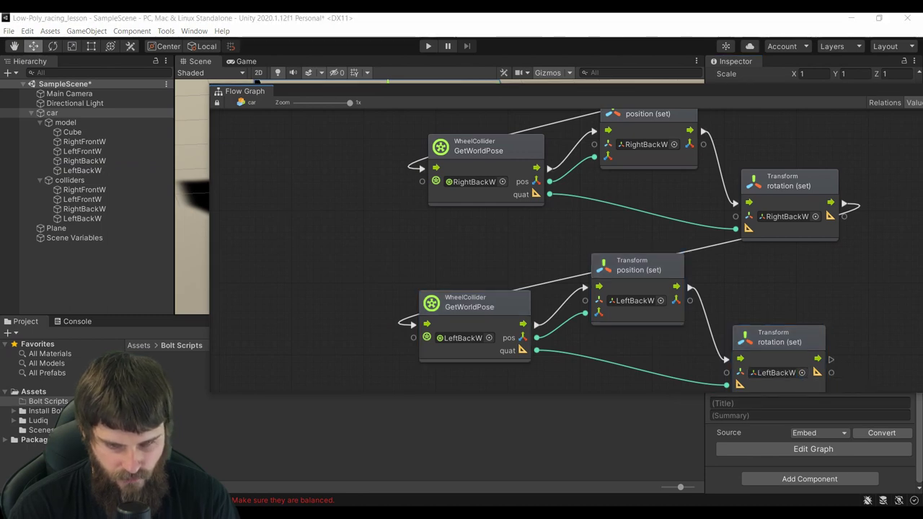
pyautogui.moveTo(245, 91); pyautogui.dragTo(52, 115)
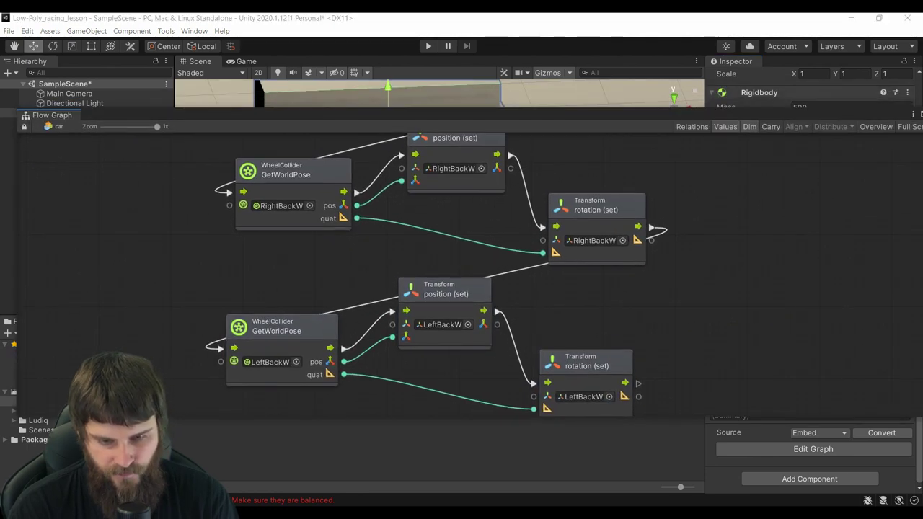
pyautogui.moveTo(216, 114); pyautogui.dragTo(67, 134)
# - Close the flow graph, test-drive the car in play mode, then stop playing
pyautogui.click(784, 133)
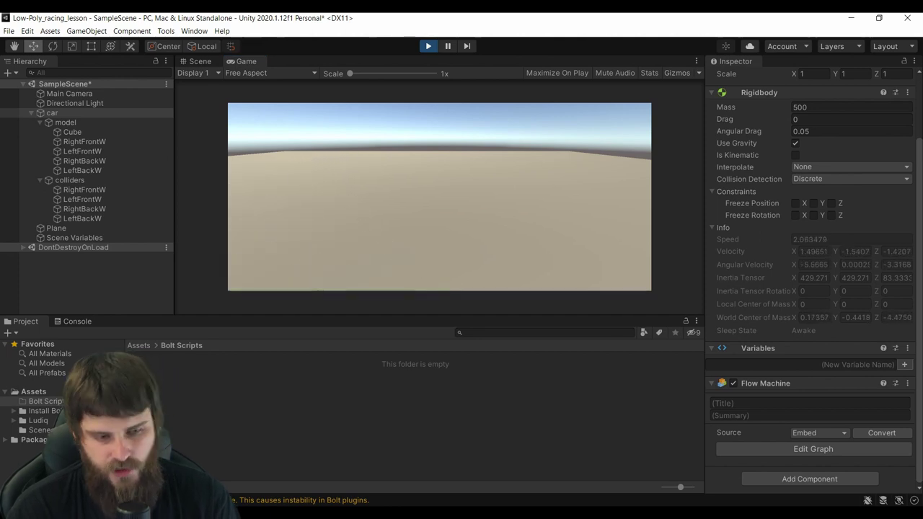
pyautogui.hotkey('ctrl', 'p')
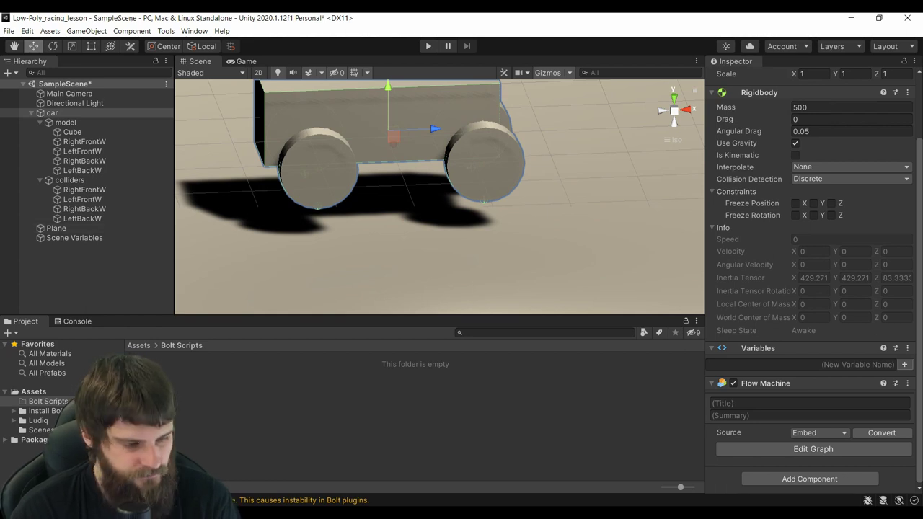
# - Create an empty object under model named RightFrontWheel
pyautogui.click(84, 141)
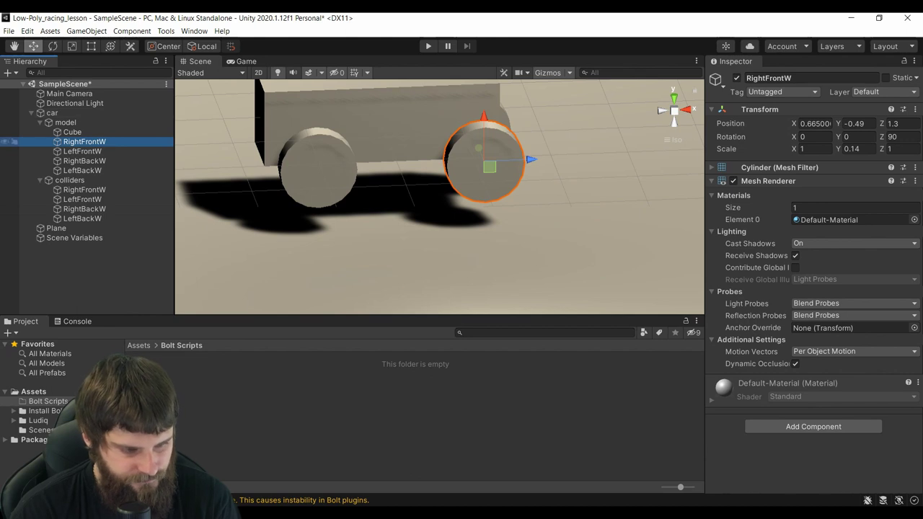
pyautogui.keyDown('ctrl'); pyautogui.click(84, 141); pyautogui.keyUp('ctrl')
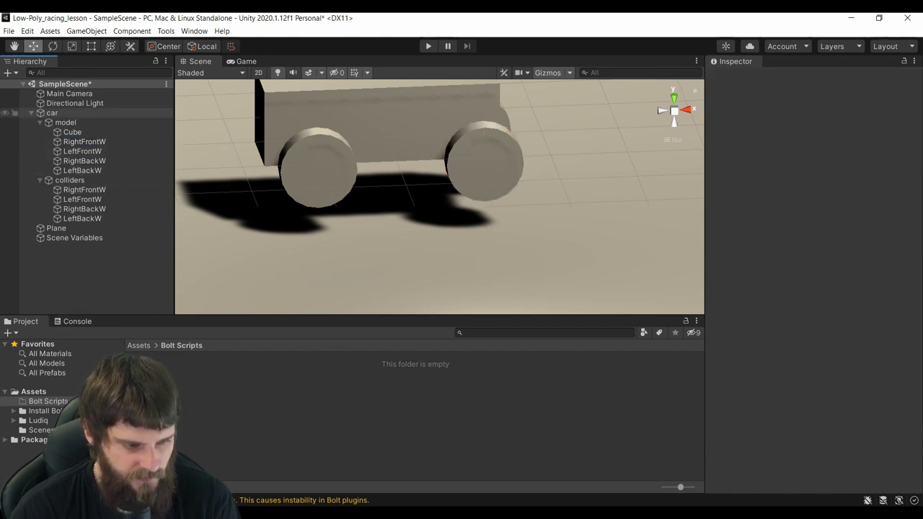
pyautogui.rightClick(74, 122)
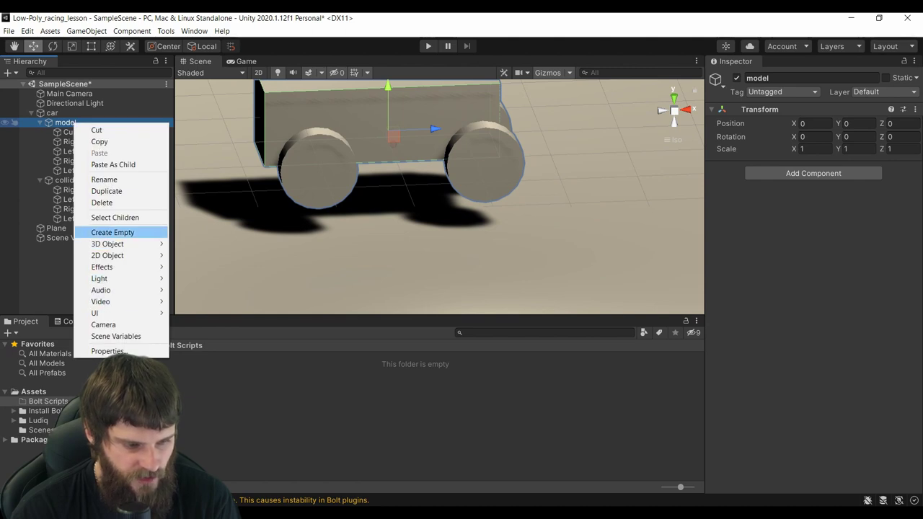
pyautogui.click(108, 232)
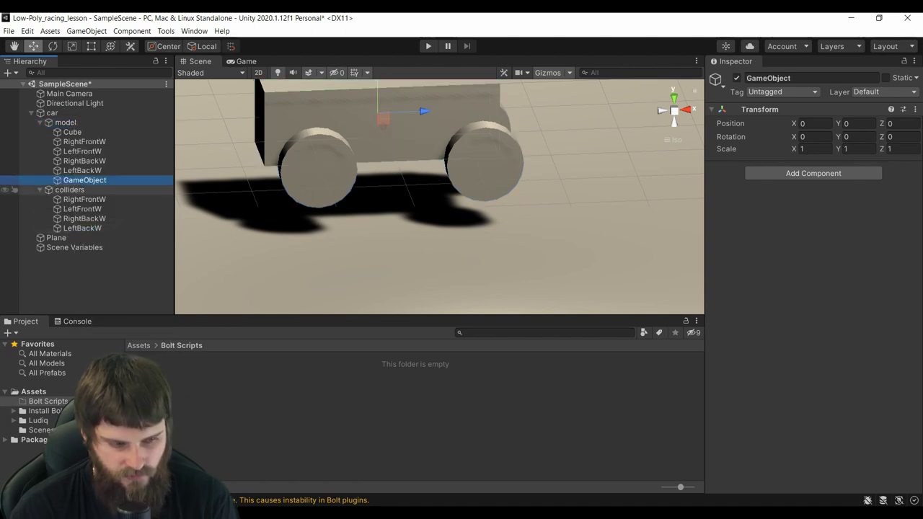
pyautogui.press('F2')
pyautogui.write('RF')
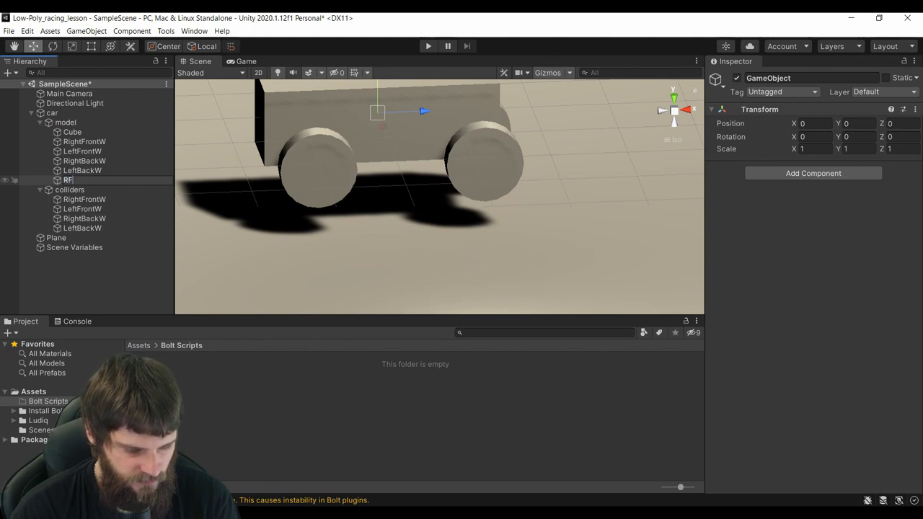
pyautogui.write('W')
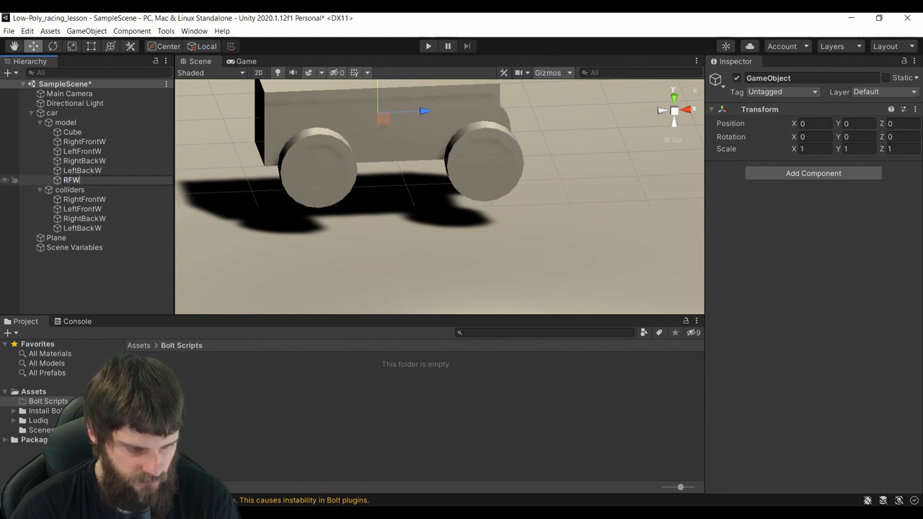
pyautogui.press('BackSpace')
pyautogui.press('BackSpace')
pyautogui.press('BackSpace')
pyautogui.write('ightFrontWheel')
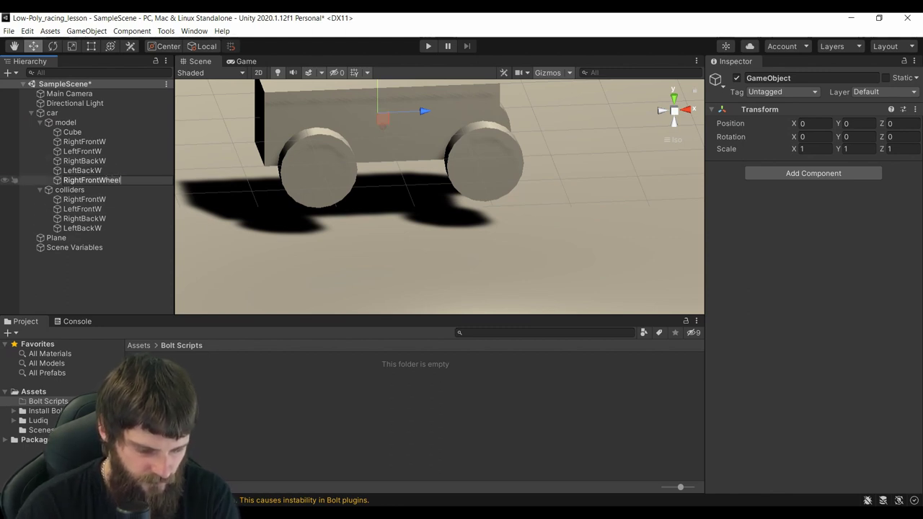
pyautogui.press('Return')
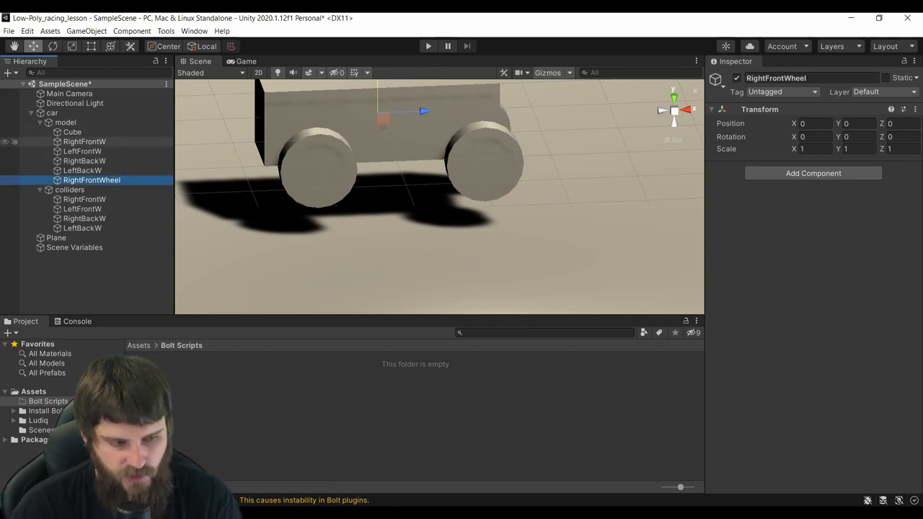
# - Nest the LeftFrontW mesh inside RightFrontWheel, then select car to view its Flow Machine
pyautogui.click(84, 141)
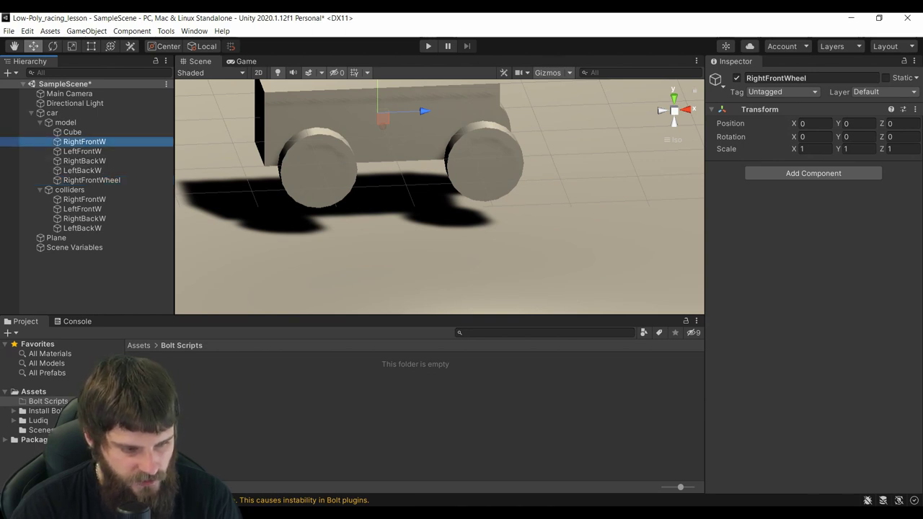
pyautogui.click(82, 151)
pyautogui.moveTo(83, 151); pyautogui.dragTo(92, 180)
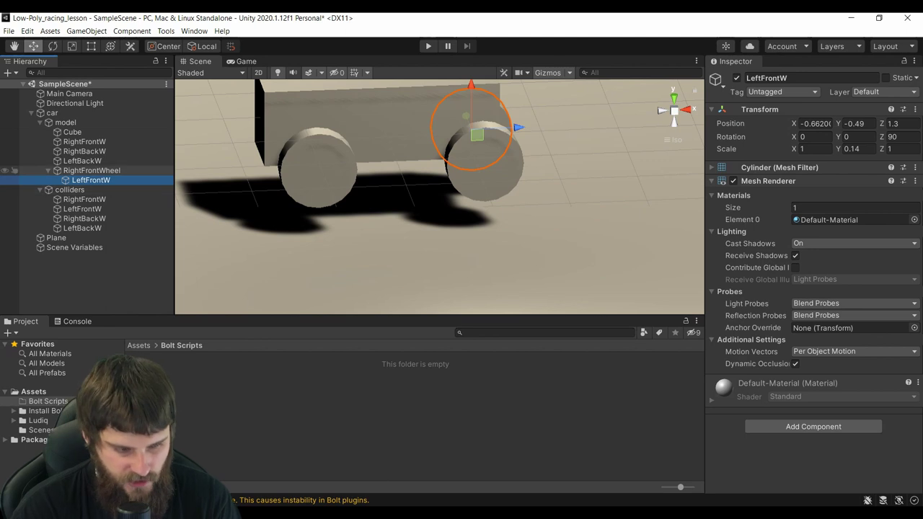
pyautogui.click(92, 170)
pyautogui.click(91, 179)
pyautogui.click(92, 170)
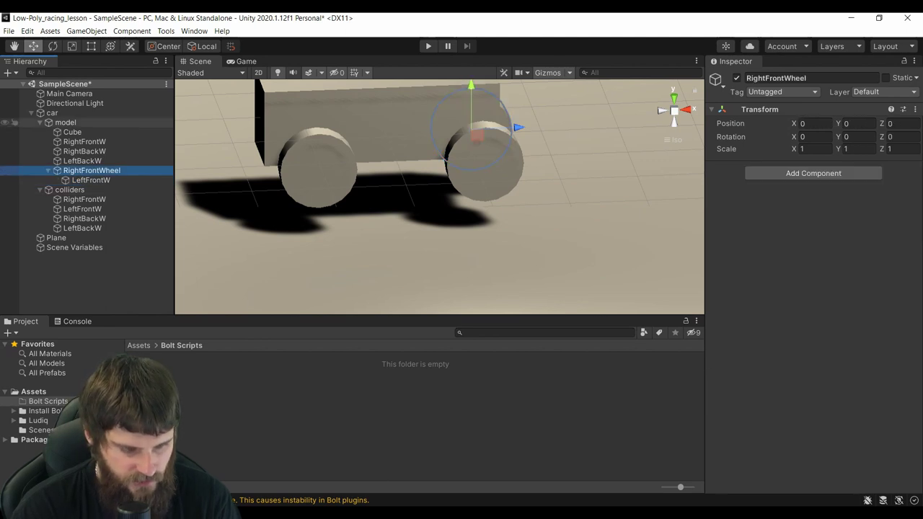
pyautogui.rightClick(102, 171)
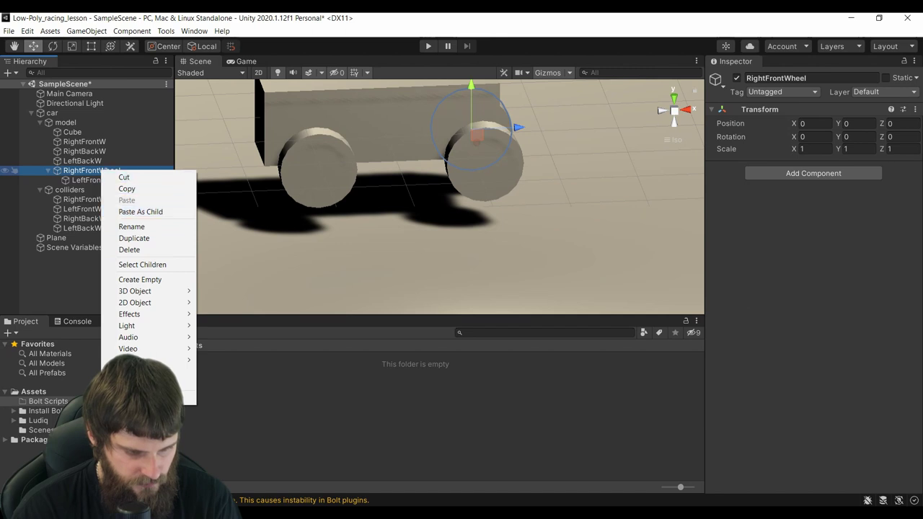
pyautogui.click(127, 189)
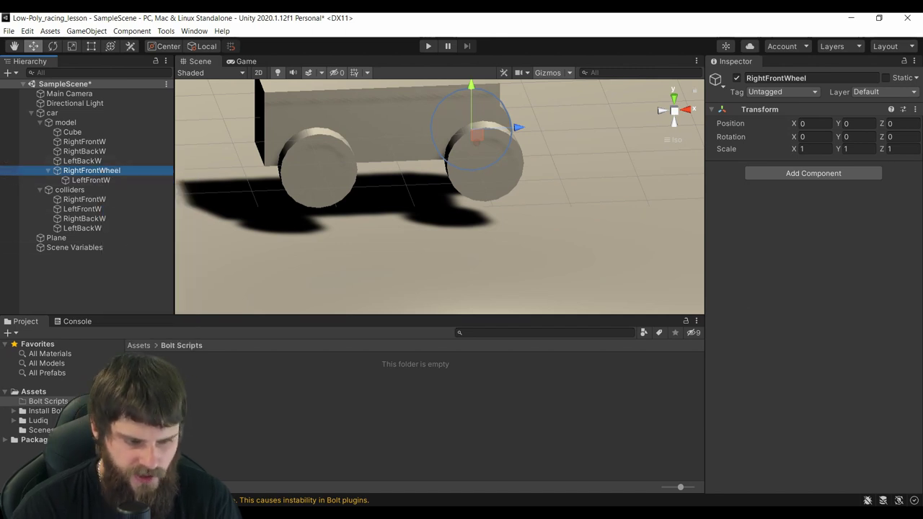
pyautogui.click(91, 180)
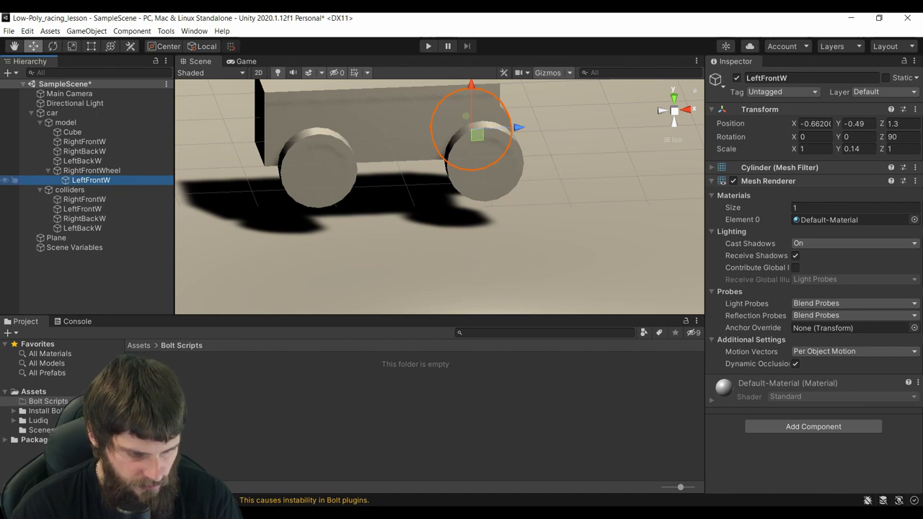
pyautogui.click(92, 171)
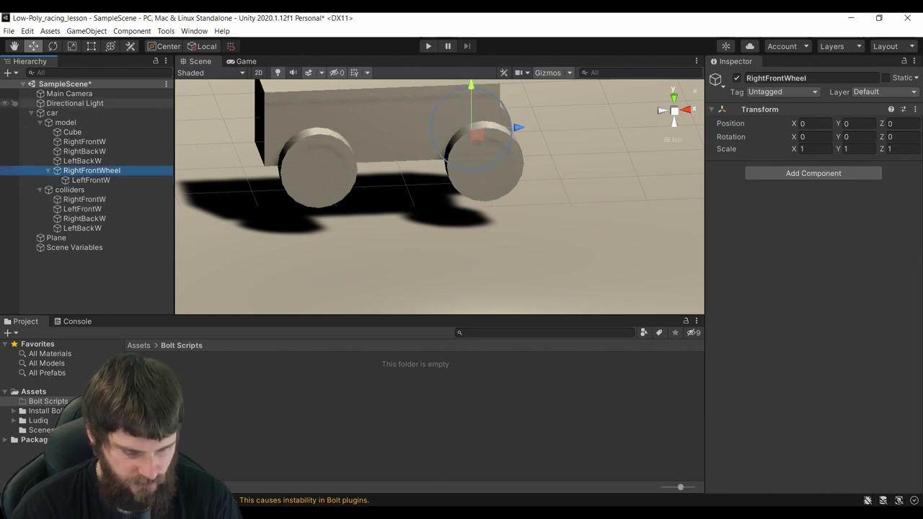
pyautogui.click(51, 113)
pyautogui.scroll(-2, 814, 288)
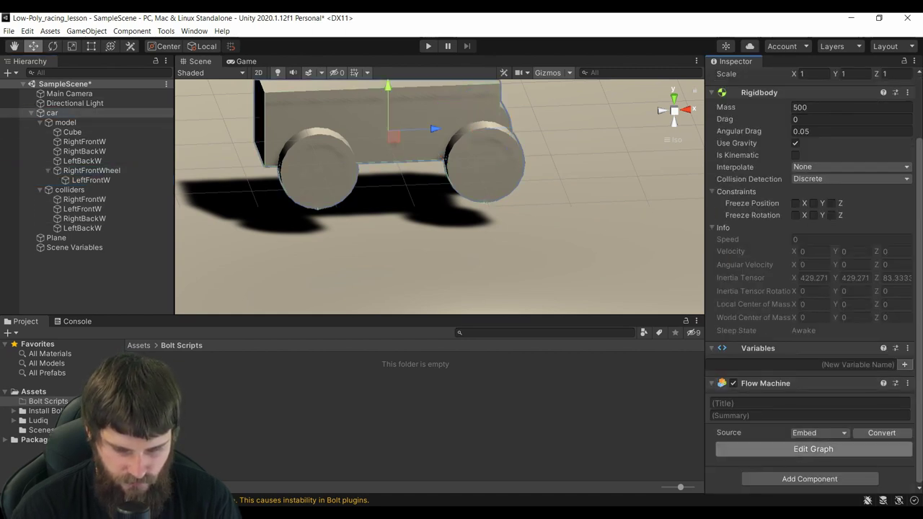
# - Move LeftFrontW back under model and make RightFrontW a child of RightFrontWheel
pyautogui.click(814, 449)
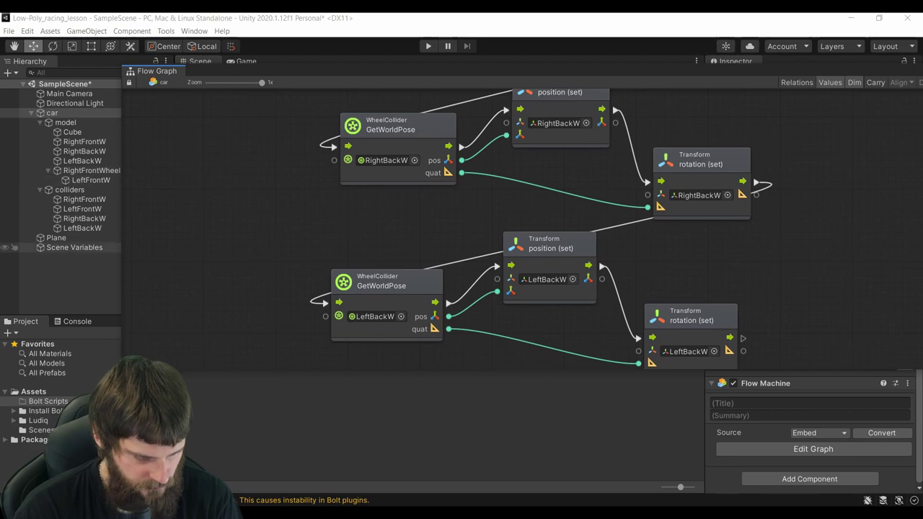
pyautogui.click(61, 281)
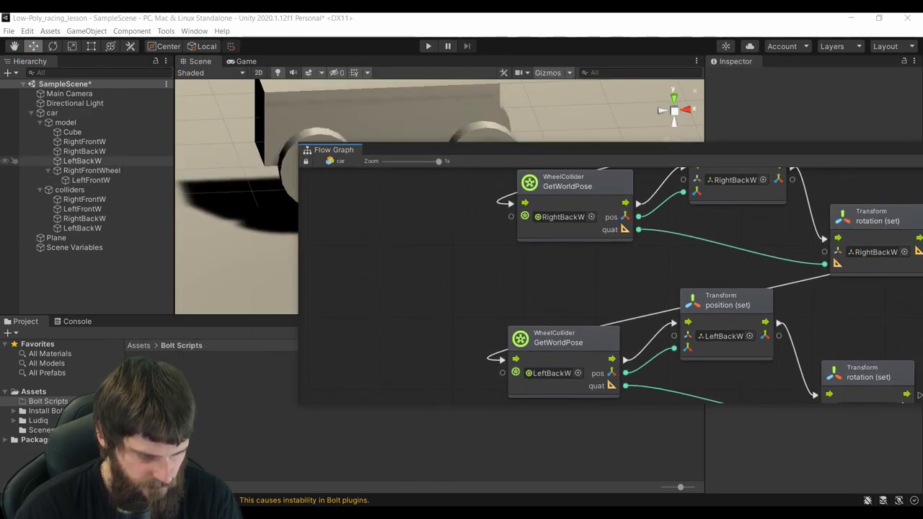
pyautogui.moveTo(91, 180); pyautogui.dragTo(87, 127)
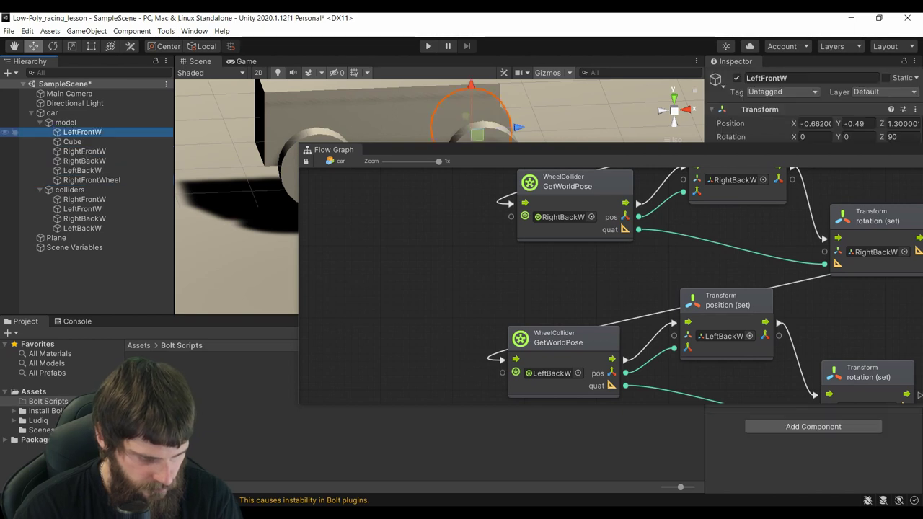
pyautogui.click(86, 271)
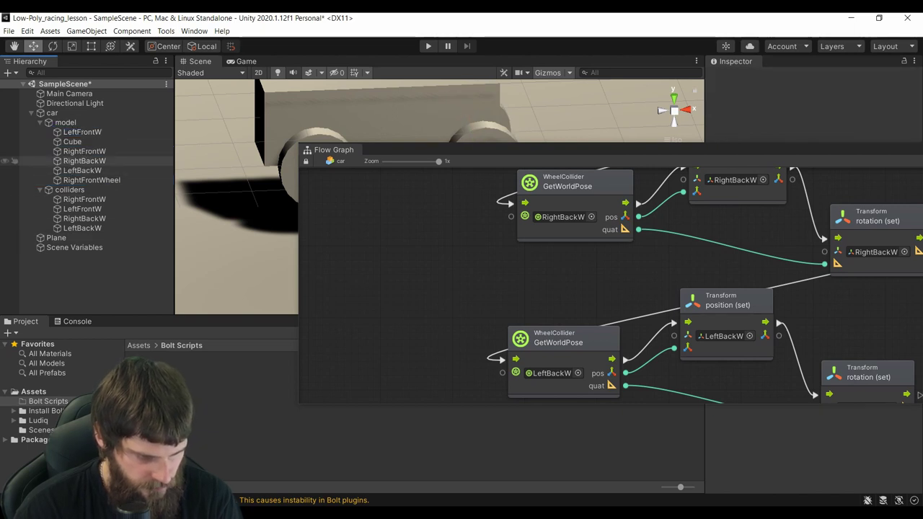
pyautogui.click(84, 151)
pyautogui.moveTo(86, 176); pyautogui.dragTo(92, 180)
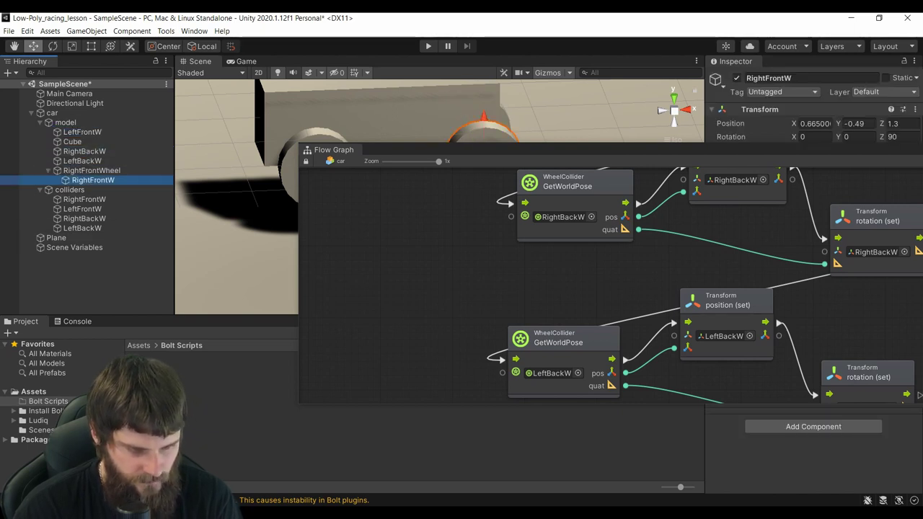
pyautogui.click(86, 270)
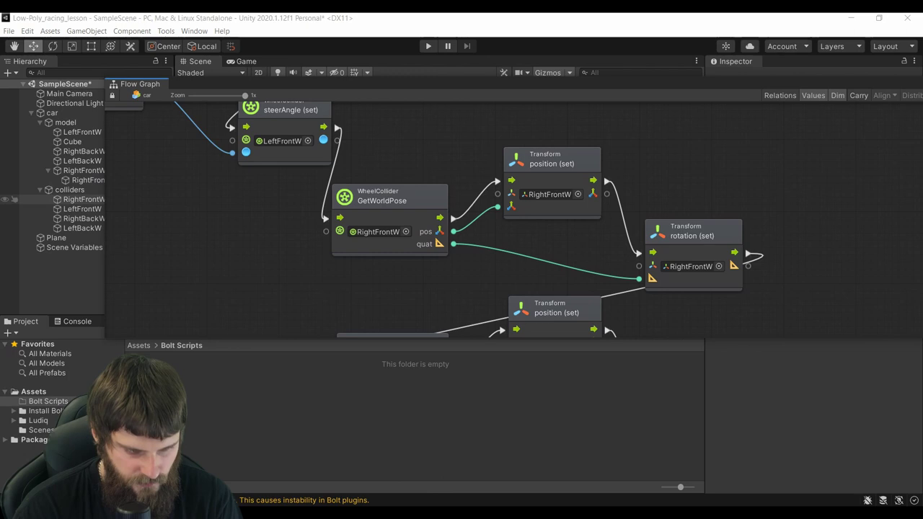
# - Set the right-front position (set) and rotation (set) targets to RightFrontWheel
pyautogui.moveTo(86, 179); pyautogui.dragTo(550, 194)
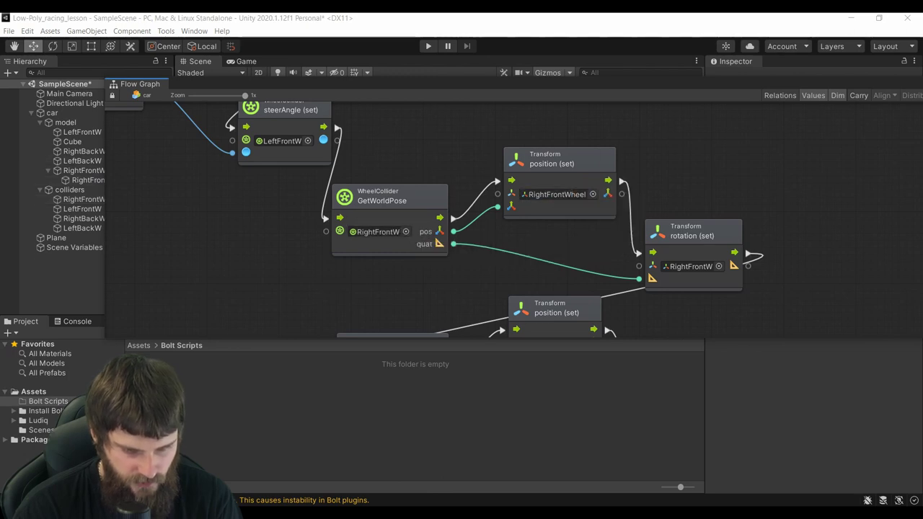
pyautogui.moveTo(79, 170); pyautogui.dragTo(692, 266)
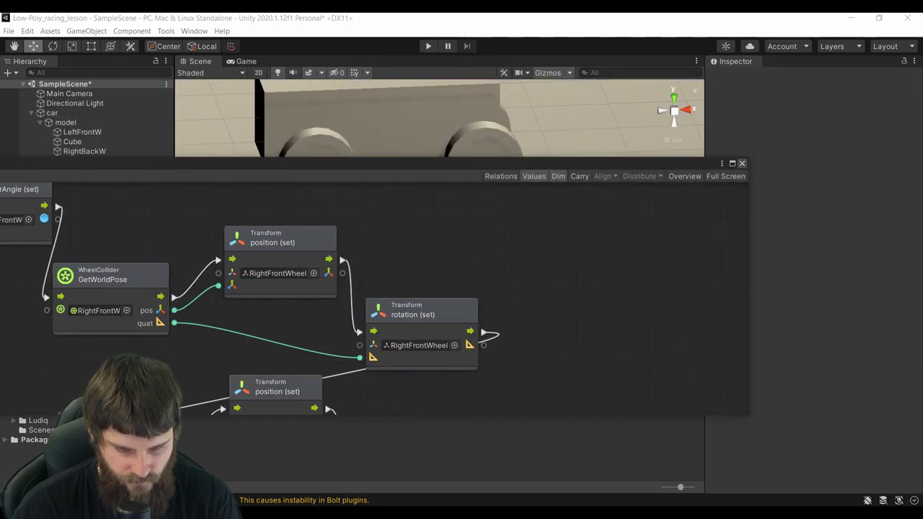
pyautogui.click(742, 163)
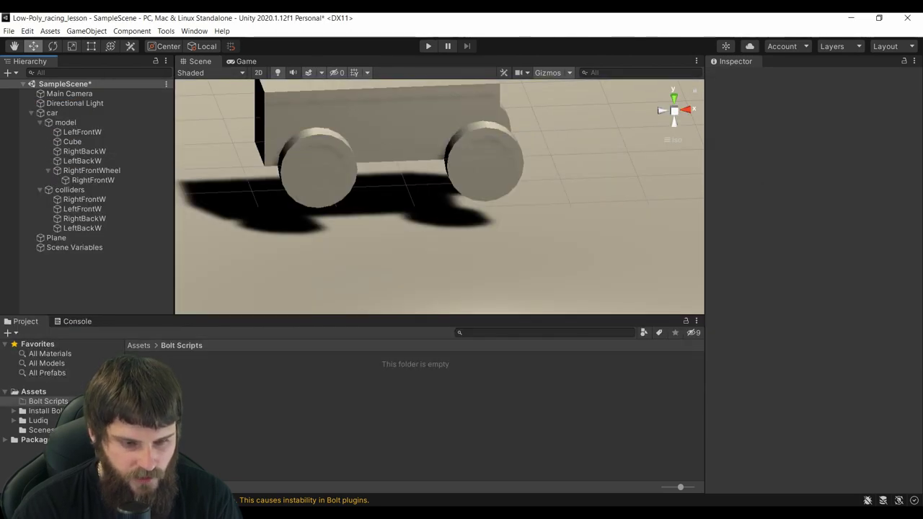
pyautogui.hotkey('ctrl', 'p')
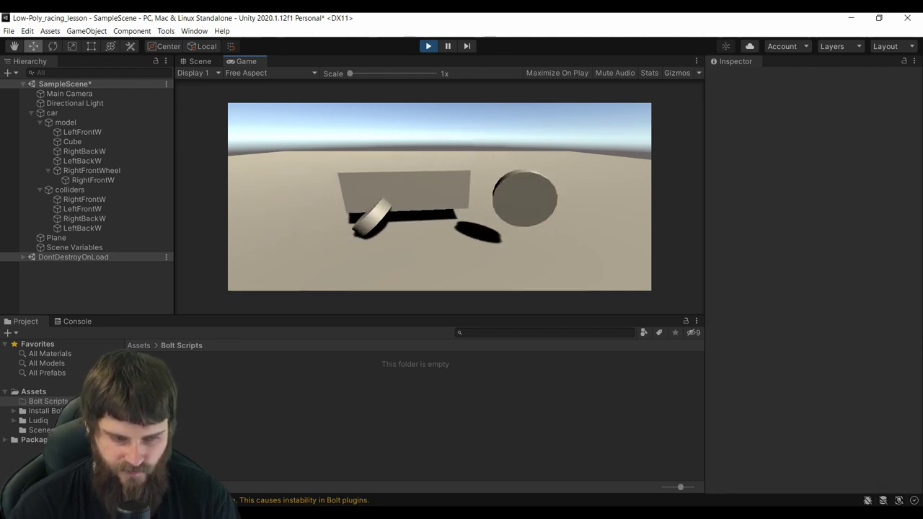
pyautogui.hotkey('ctrl', 'p')
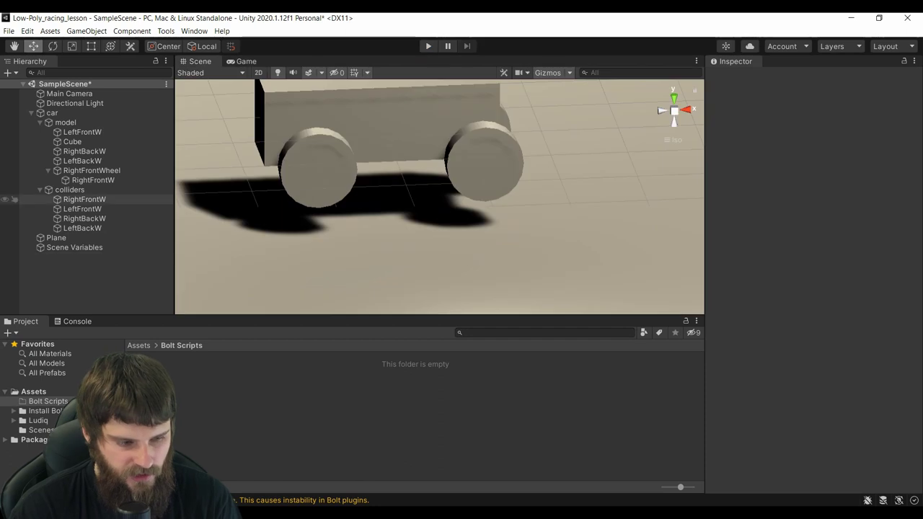
# - Zero RightFrontW's position to 0, 0, 0, select RightFrontWheel, and start a test run
pyautogui.click(92, 180)
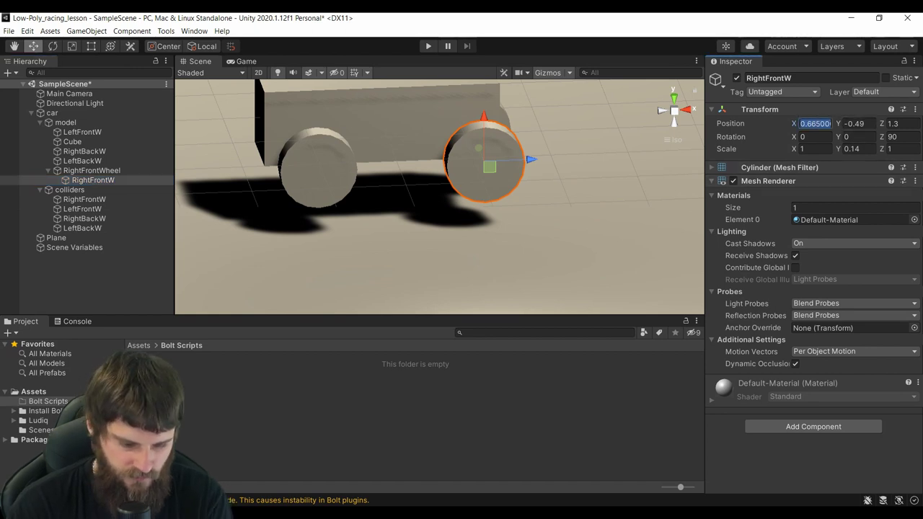
pyautogui.write('00')
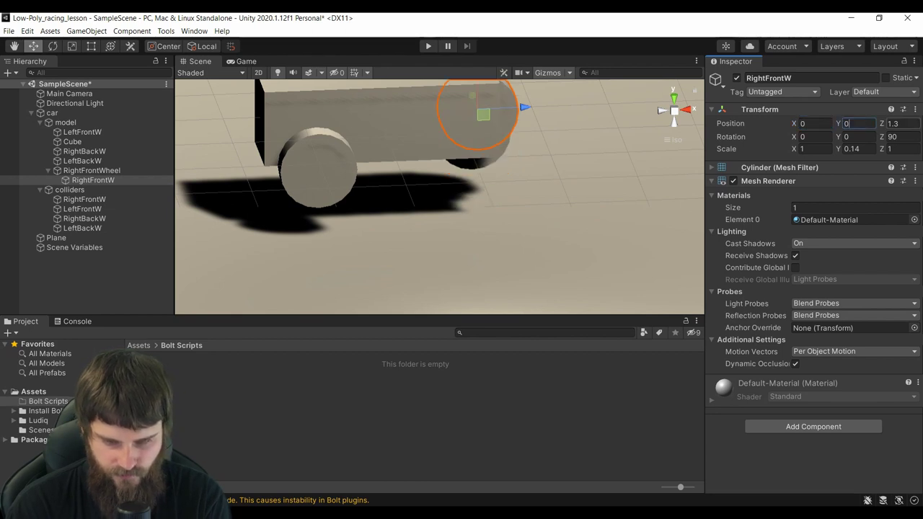
pyautogui.write('0')
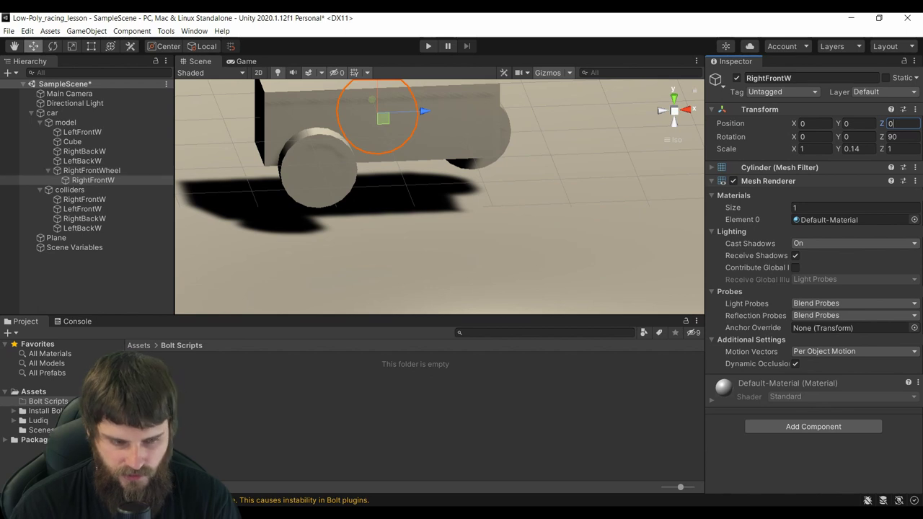
pyautogui.click(92, 171)
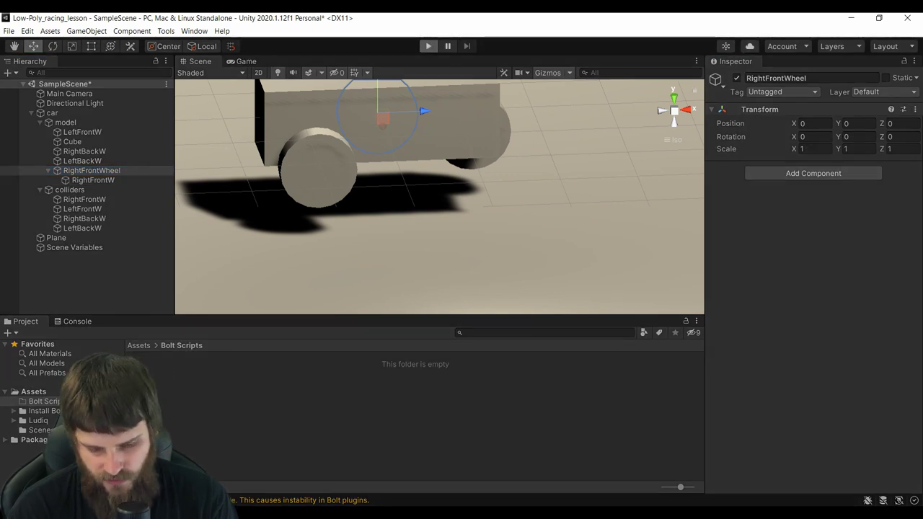
pyautogui.hotkey('ctrl', 'p')
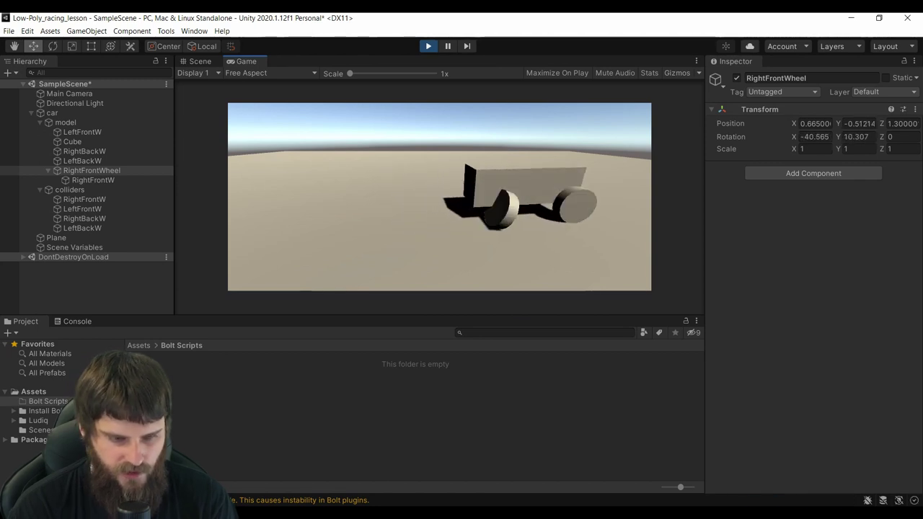
# - Stop the test run and drag RightFrontWheel to the front wheel spot (0.745, -0.603, 1.149)
pyautogui.hotkey('ctrl', 'p')
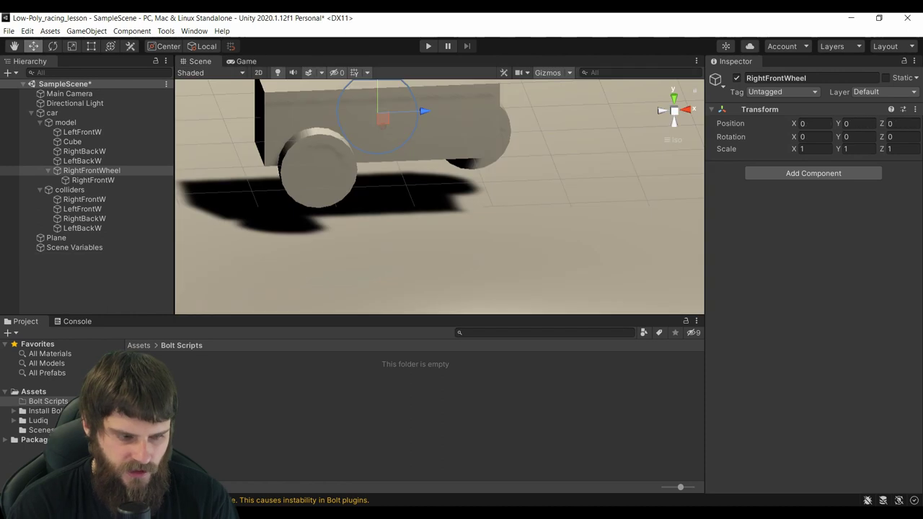
pyautogui.scroll(-2, 440, 196)
pyautogui.scroll(-1, 440, 196)
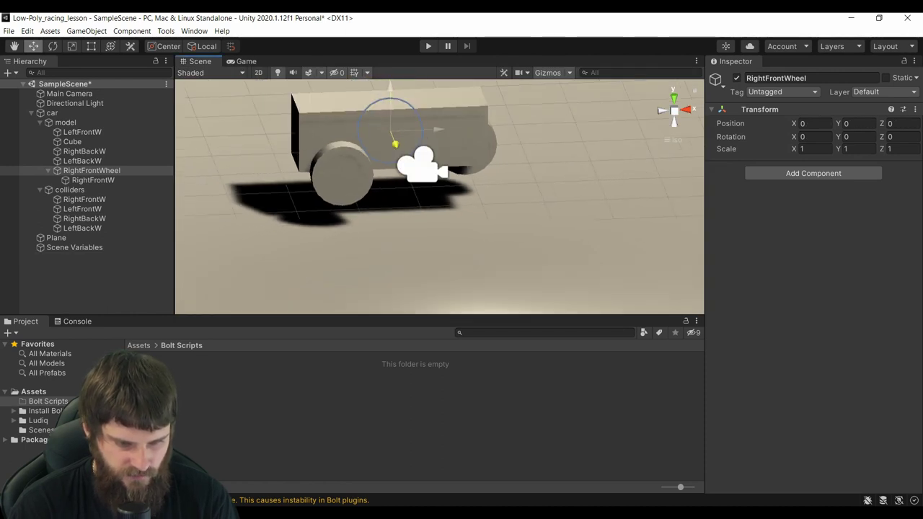
pyautogui.moveTo(432, 130)
pyautogui.mouseDown()
pyautogui.moveTo(441, 153)
pyautogui.moveTo(474, 171)
pyautogui.mouseUp()
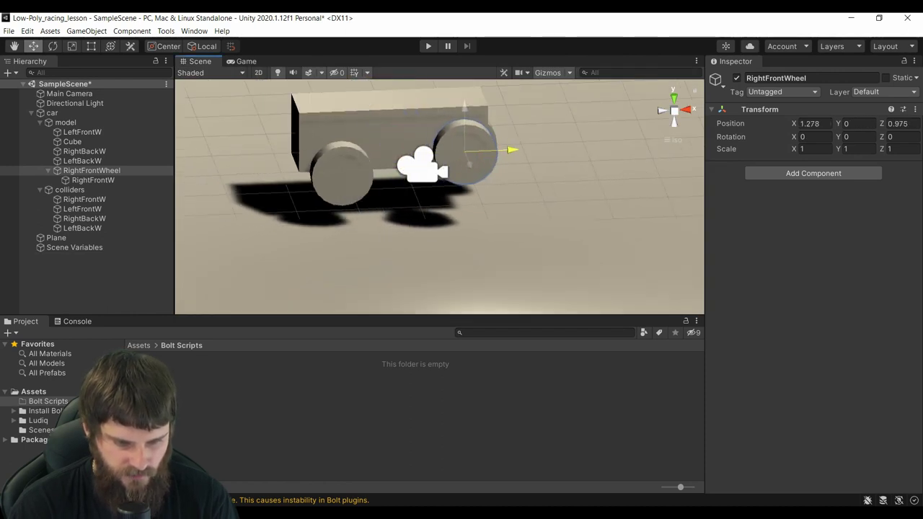
pyautogui.moveTo(470, 119); pyautogui.dragTo(470, 140)
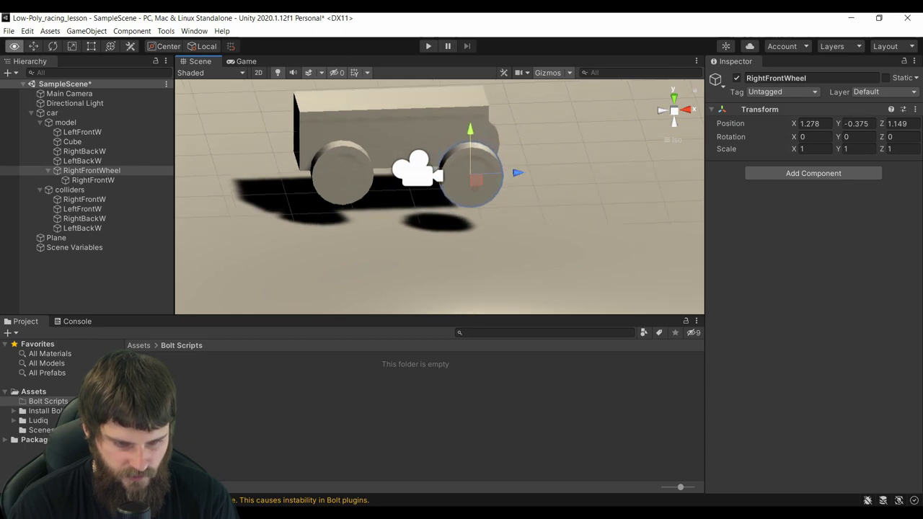
pyautogui.keyDown('alt'); pyautogui.moveTo(548, 238); pyautogui.dragTo(433, 231); pyautogui.keyUp('alt')
pyautogui.moveTo(401, 195)
pyautogui.mouseDown()
pyautogui.moveTo(433, 189)
pyautogui.moveTo(505, 216)
pyautogui.mouseUp()
pyautogui.moveTo(470, 122); pyautogui.dragTo(471, 136)
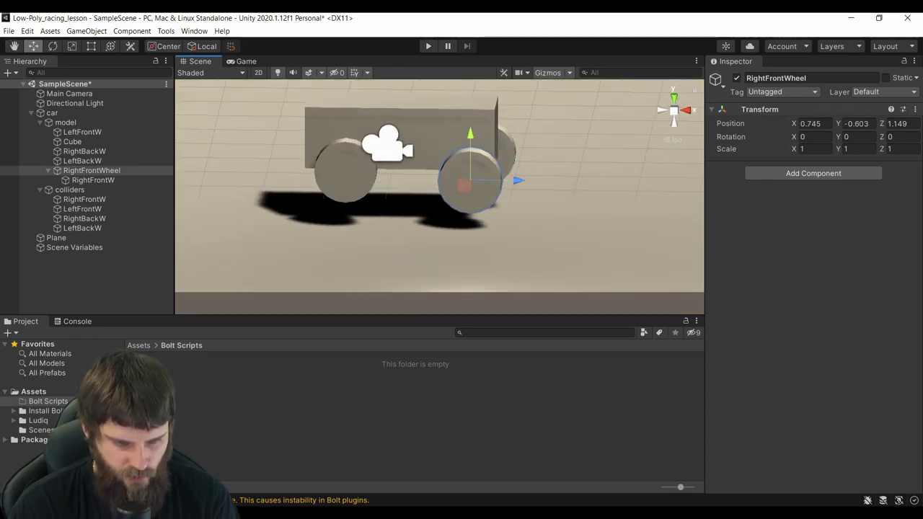
pyautogui.rightClick(123, 279)
pyautogui.press('Escape')
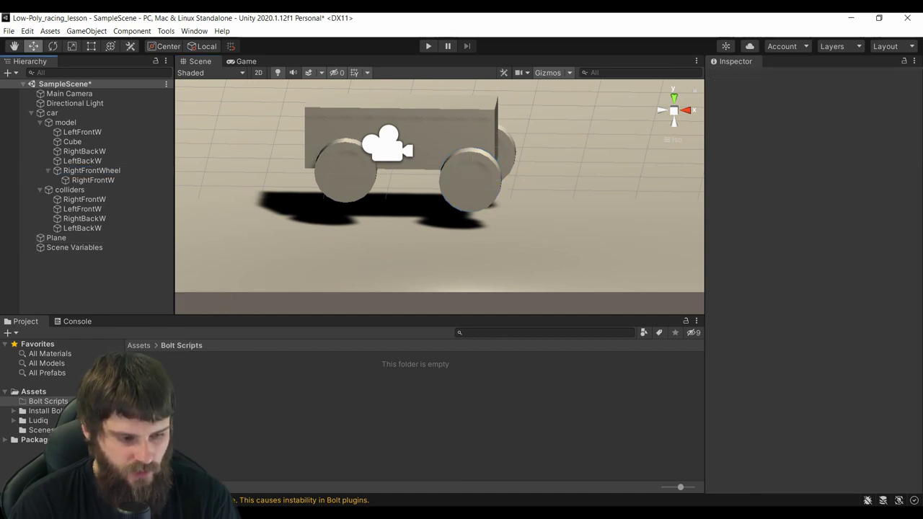
pyautogui.keyDown('alt'); pyautogui.moveTo(433, 217); pyautogui.dragTo(490, 209); pyautogui.keyUp('alt')
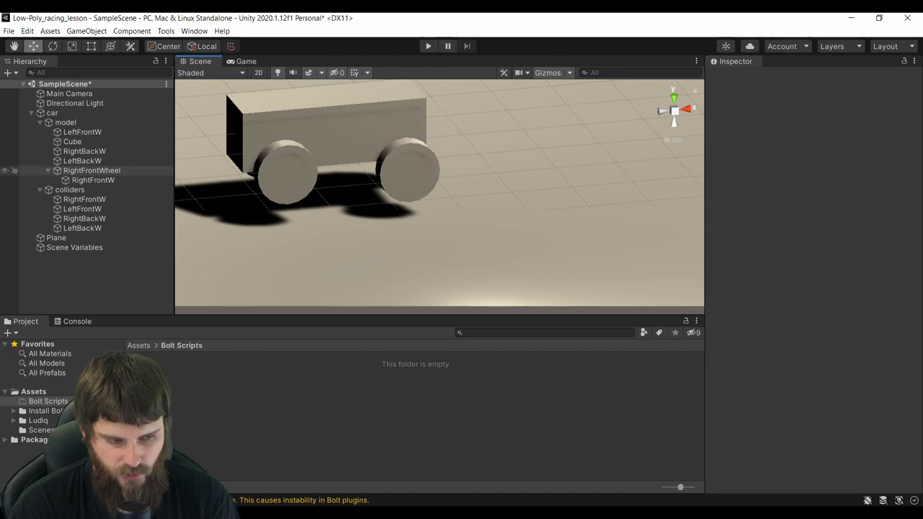
# - Create an empty LeftFrontWheel under model and nest LeftFrontW inside it
pyautogui.rightClick(72, 123)
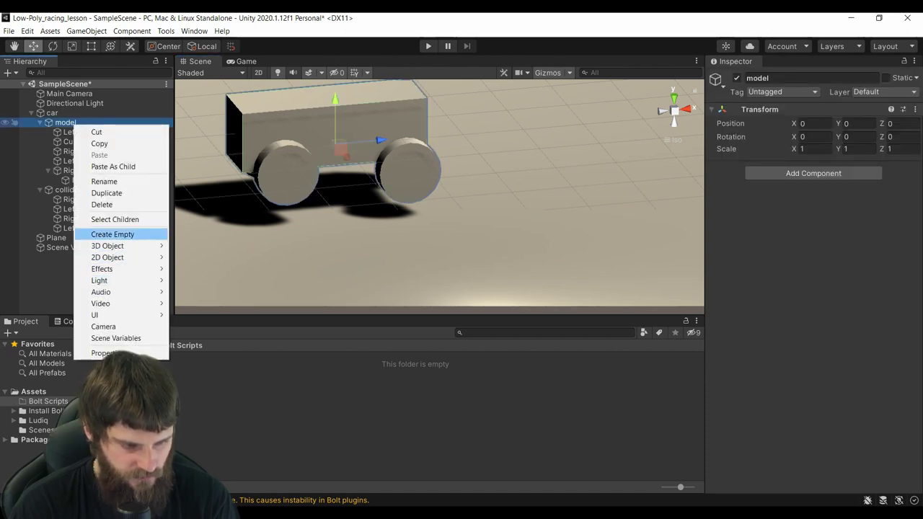
pyautogui.click(113, 235)
pyautogui.write('LeftFrontWheel')
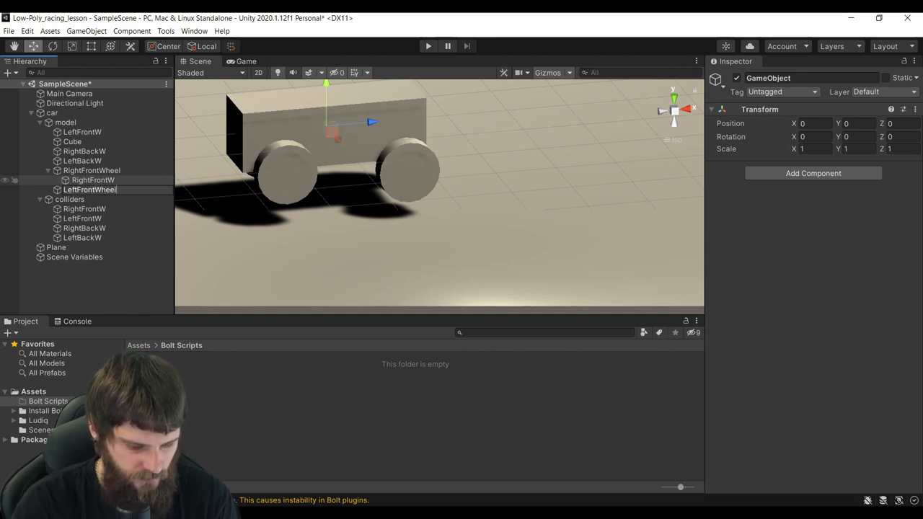
pyautogui.press('Return')
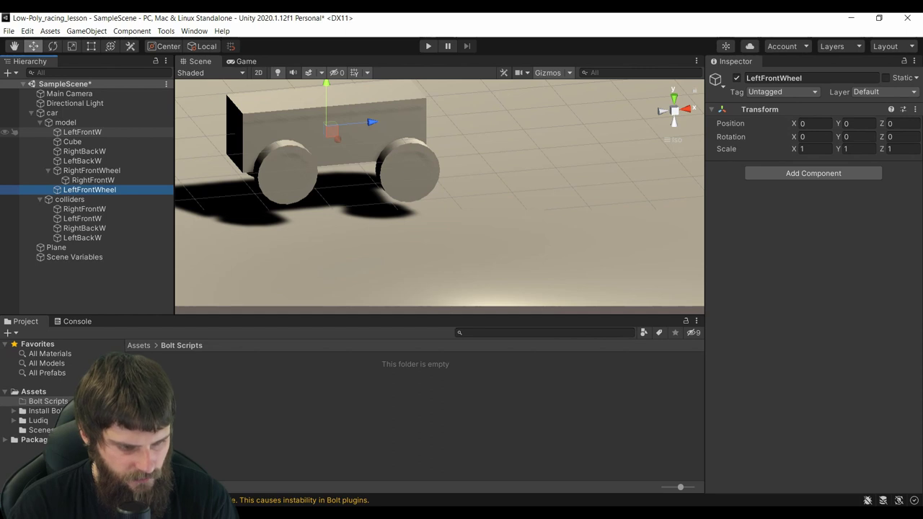
pyautogui.click(82, 132)
pyautogui.moveTo(82, 132); pyautogui.dragTo(89, 190)
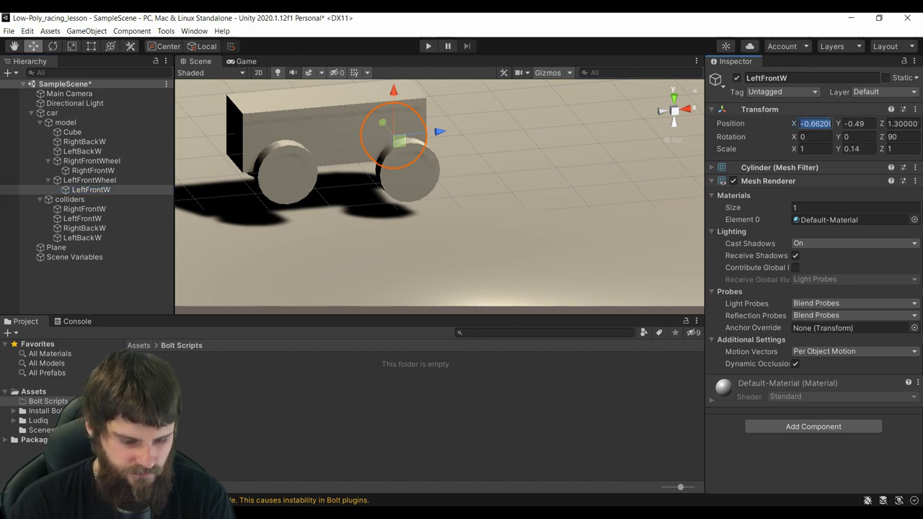
# - Zero LeftFrontW's position, then drag it to X -0.604, Z 0.994 at the front-left
pyautogui.write('0')
pyautogui.click(854, 123)
pyautogui.write('0')
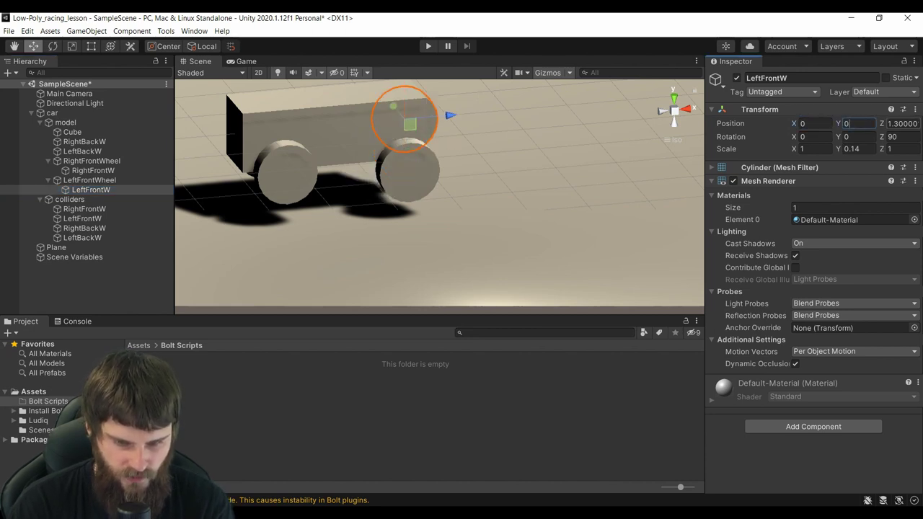
pyautogui.click(902, 123)
pyautogui.write('0')
pyautogui.keyDown('alt'); pyautogui.moveTo(433, 180); pyautogui.dragTo(440, 210); pyautogui.keyUp('alt')
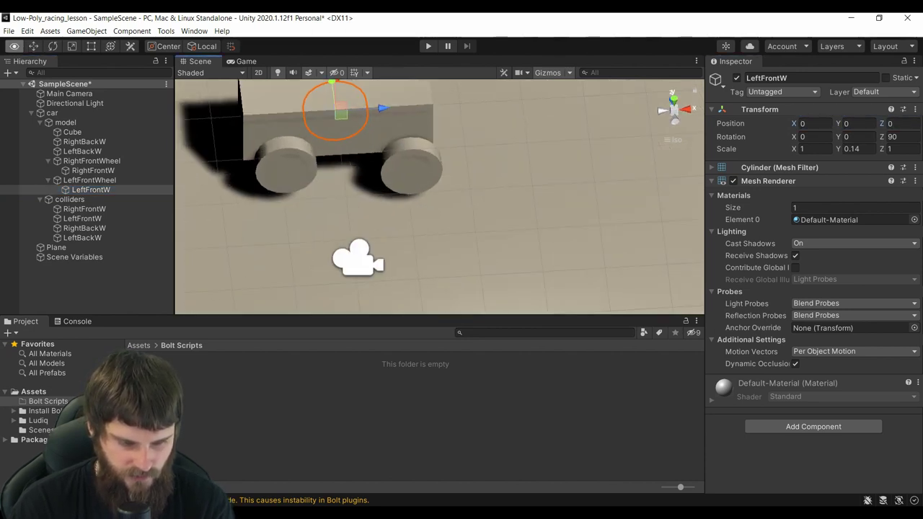
pyautogui.moveTo(381, 108); pyautogui.dragTo(437, 108)
pyautogui.keyDown('alt'); pyautogui.moveTo(447, 187); pyautogui.dragTo(505, 230); pyautogui.keyUp('alt')
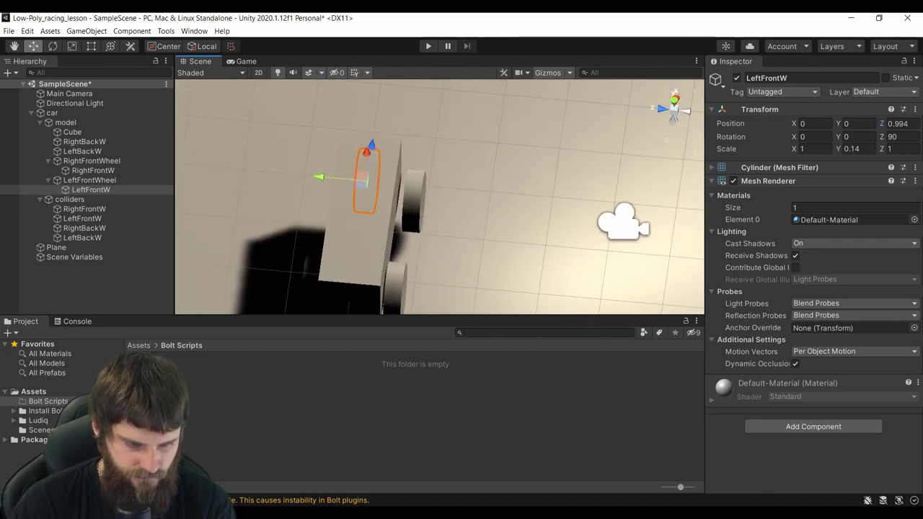
pyautogui.moveTo(366, 151); pyautogui.dragTo(330, 148)
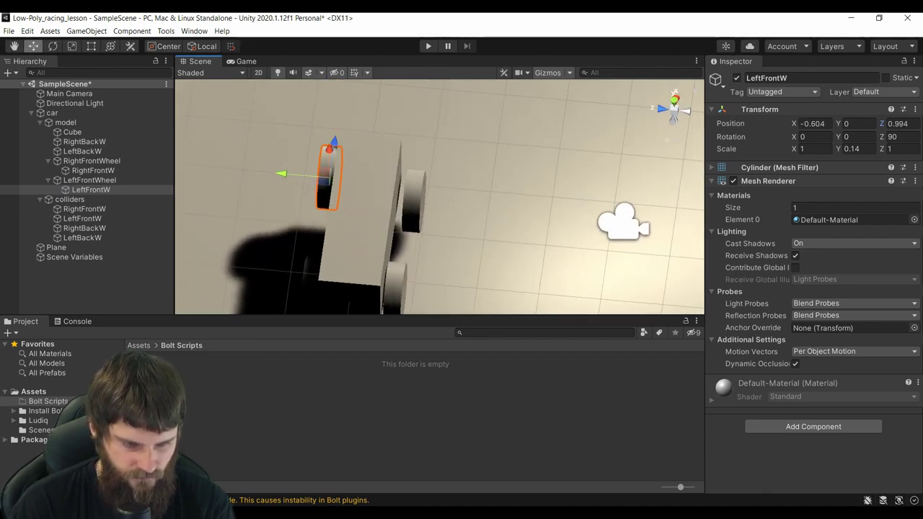
pyautogui.click(813, 427)
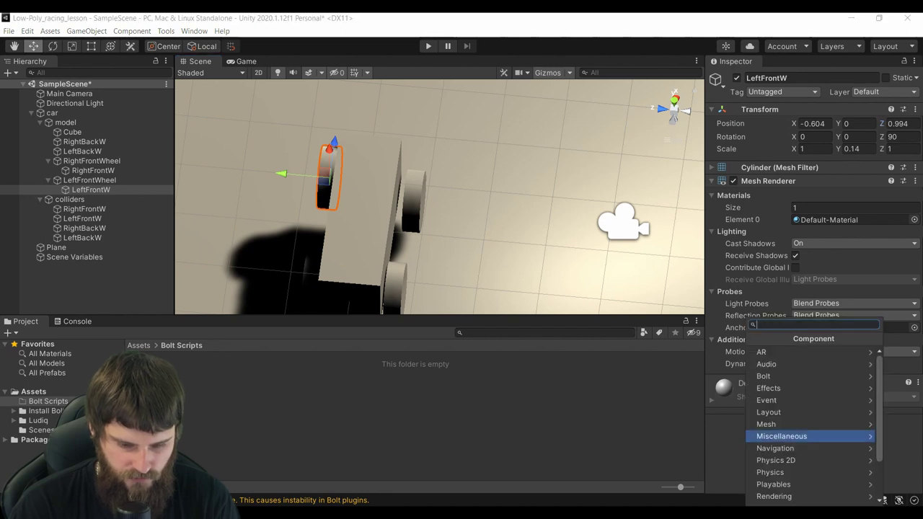
pyautogui.press('Escape')
pyautogui.click(52, 112)
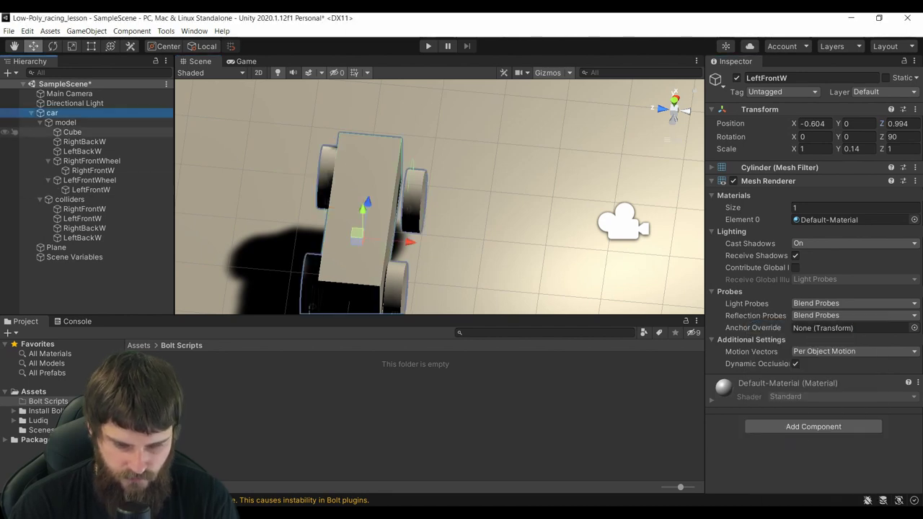
# - Open the car's flow graph as a floating window and find the left front wheel nodes
pyautogui.scroll(-2, 813, 433)
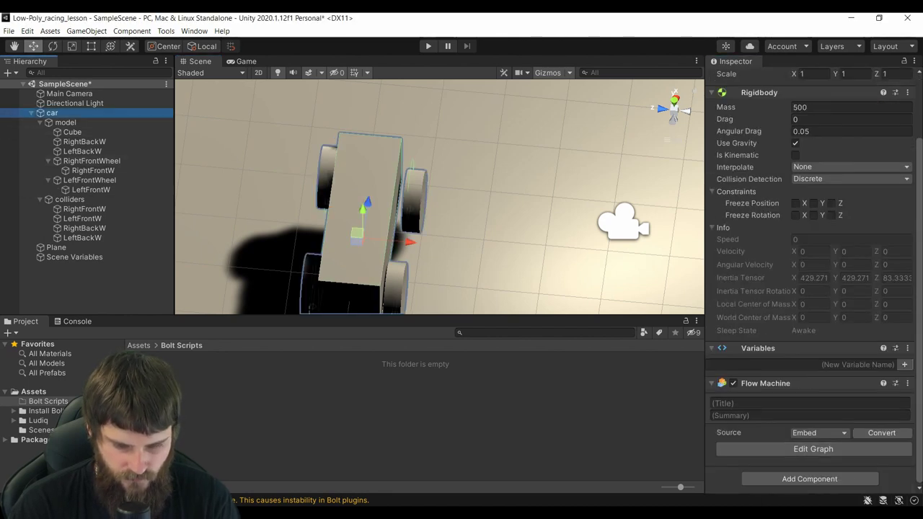
pyautogui.click(814, 448)
pyautogui.scroll(-6, 713, 229)
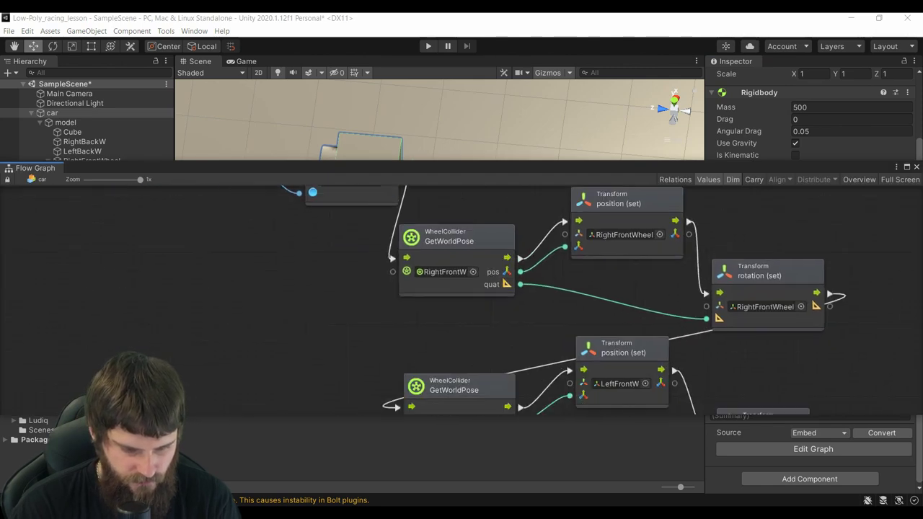
pyautogui.moveTo(614, 289); pyautogui.dragTo(721, 238, button='middle')
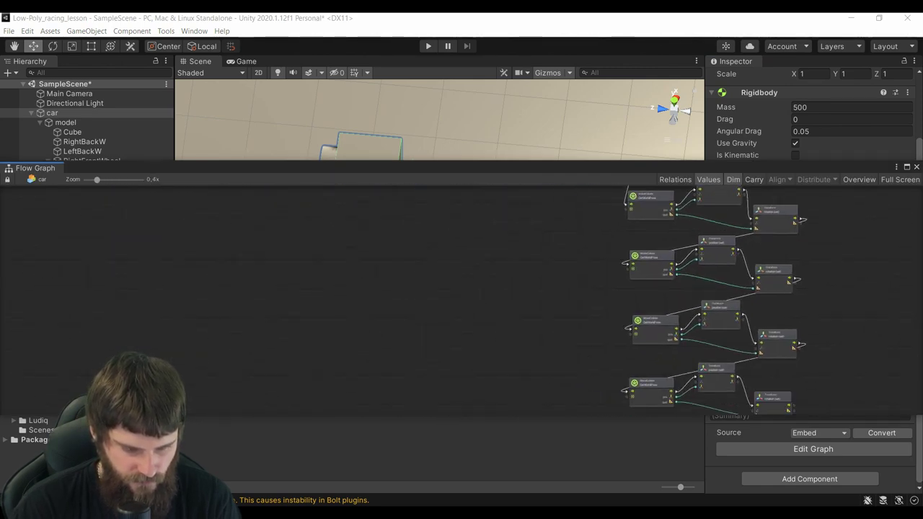
pyautogui.moveTo(36, 168); pyautogui.dragTo(241, 140)
pyautogui.scroll(4, 578, 274)
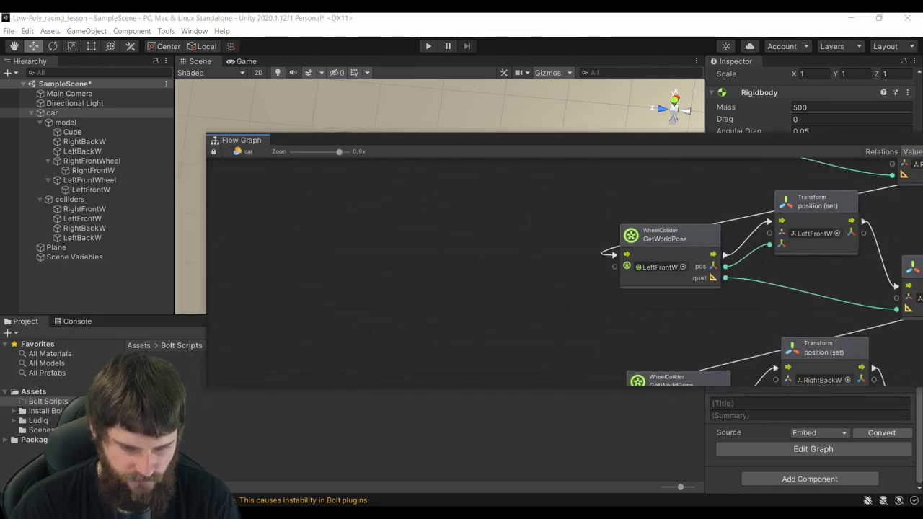
pyautogui.moveTo(578, 288); pyautogui.dragTo(497, 280, button='middle')
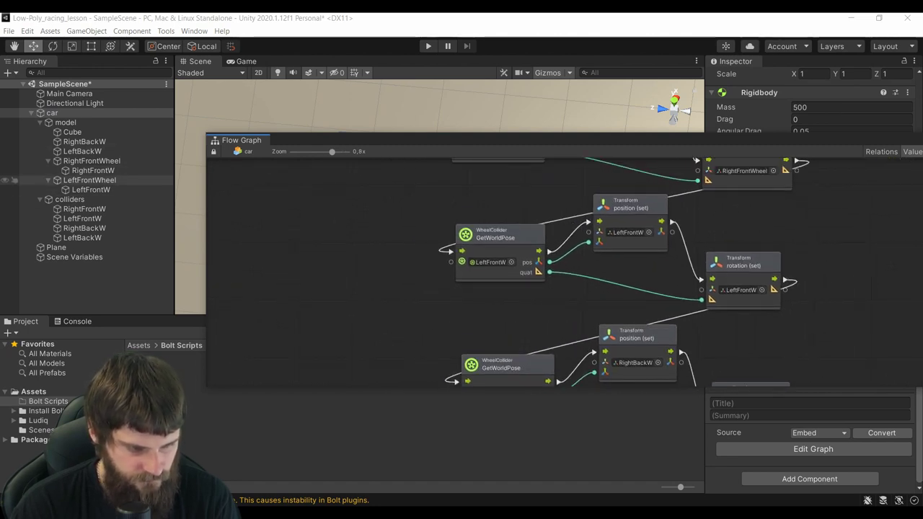
pyautogui.moveTo(87, 180); pyautogui.dragTo(509, 272)
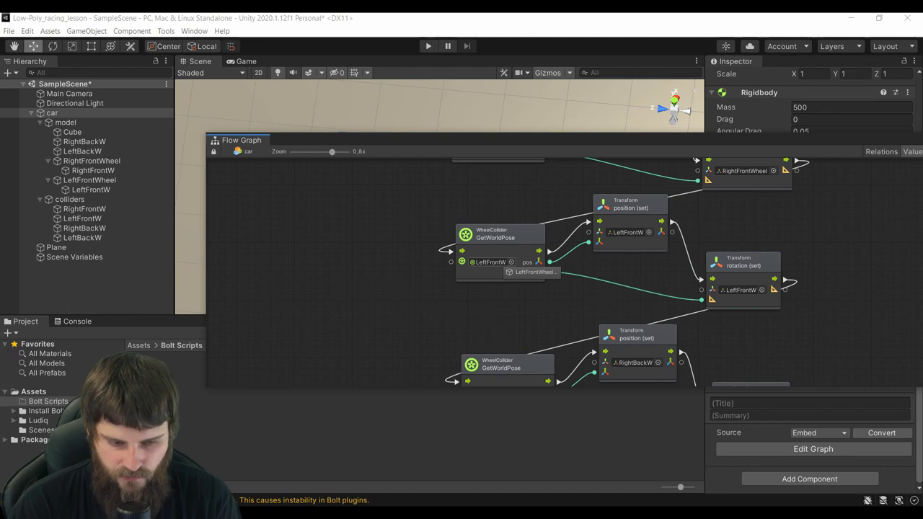
pyautogui.moveTo(507, 270); pyautogui.dragTo(507, 272)
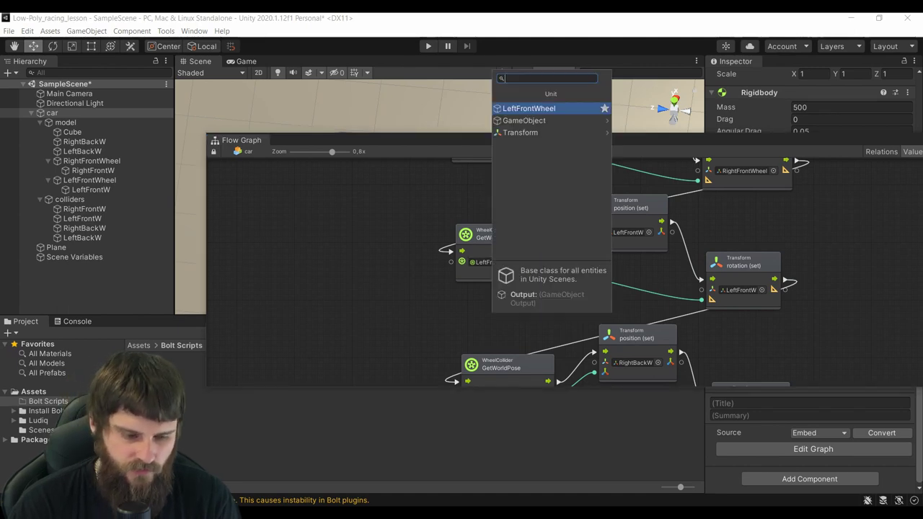
pyautogui.press('Escape')
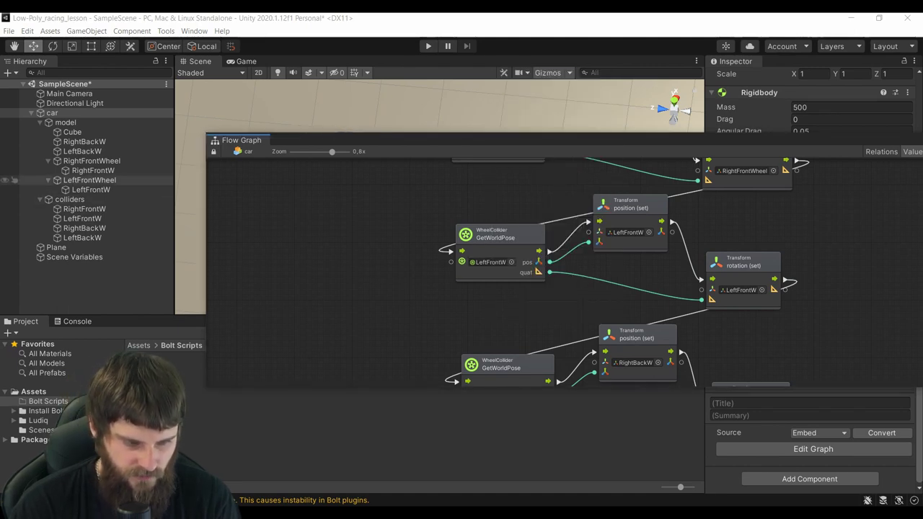
pyautogui.moveTo(86, 179); pyautogui.dragTo(505, 273)
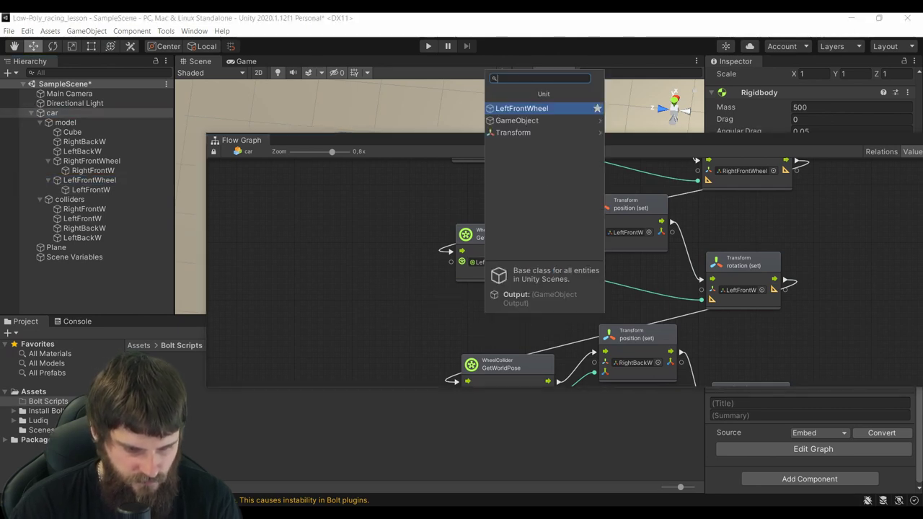
pyautogui.press('Escape')
# - Set the left-front position (set) and rotation (set) targets to LeftFrontWheel
pyautogui.click(93, 170)
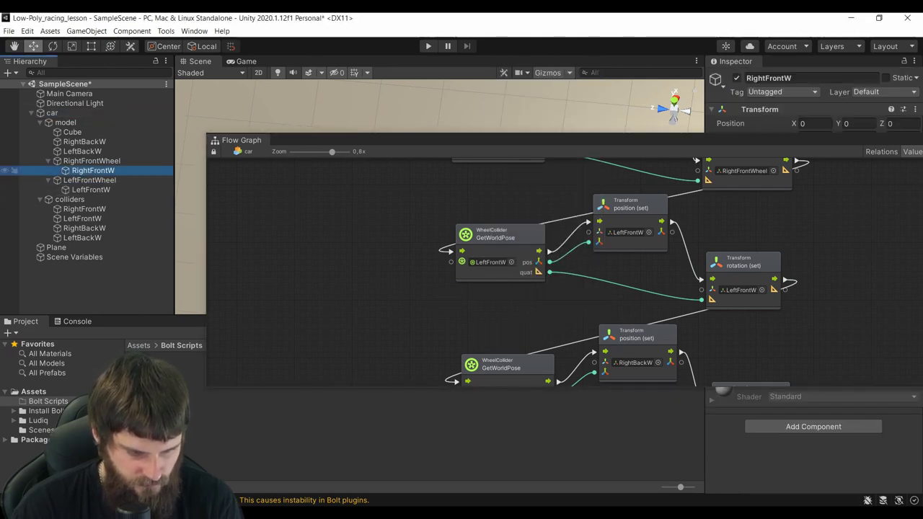
pyautogui.click(90, 180)
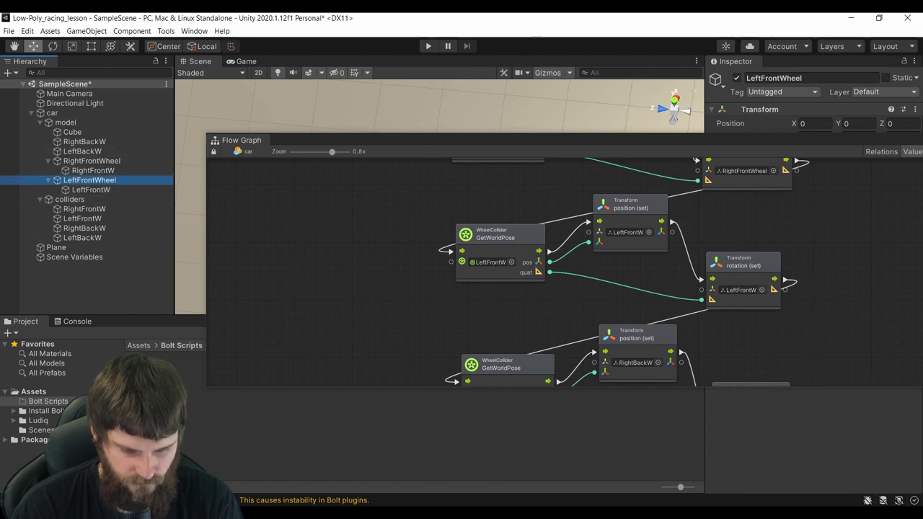
pyautogui.click(491, 262)
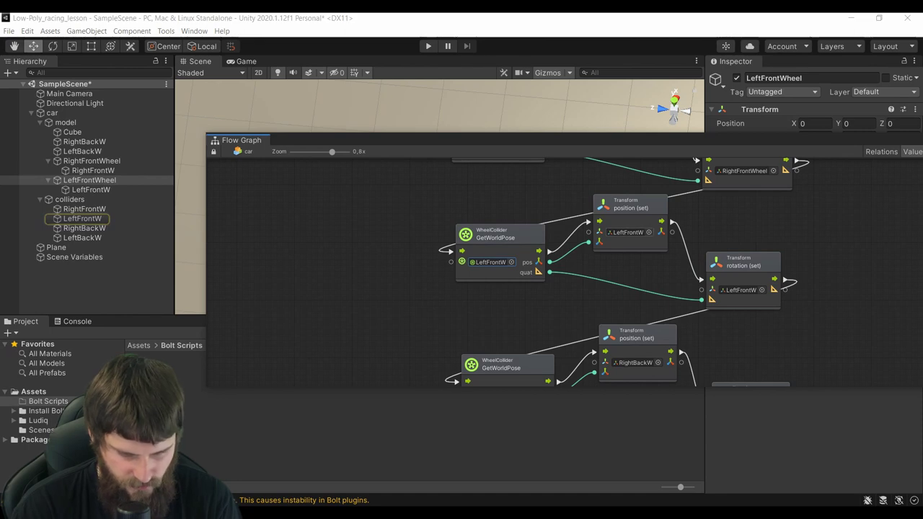
pyautogui.moveTo(90, 180); pyautogui.dragTo(642, 239)
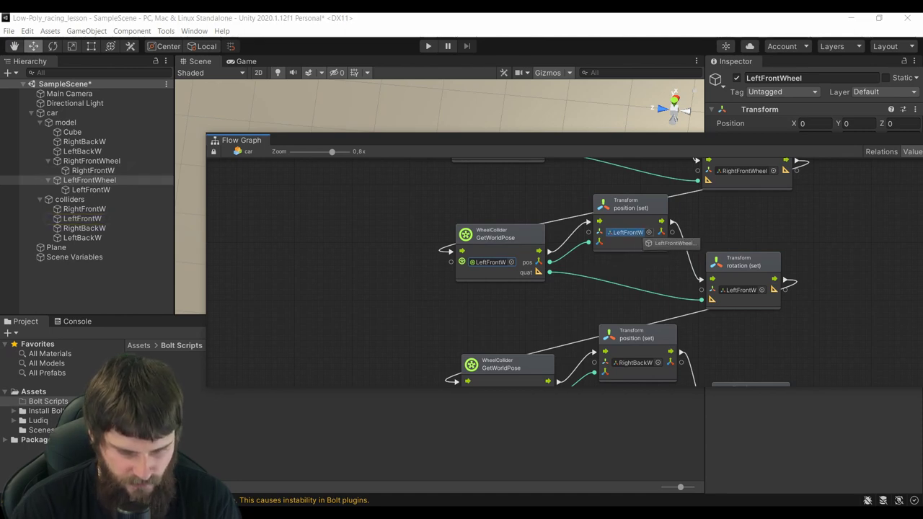
pyautogui.moveTo(89, 180); pyautogui.dragTo(743, 290)
pyautogui.moveTo(433, 140); pyautogui.dragTo(155, 147)
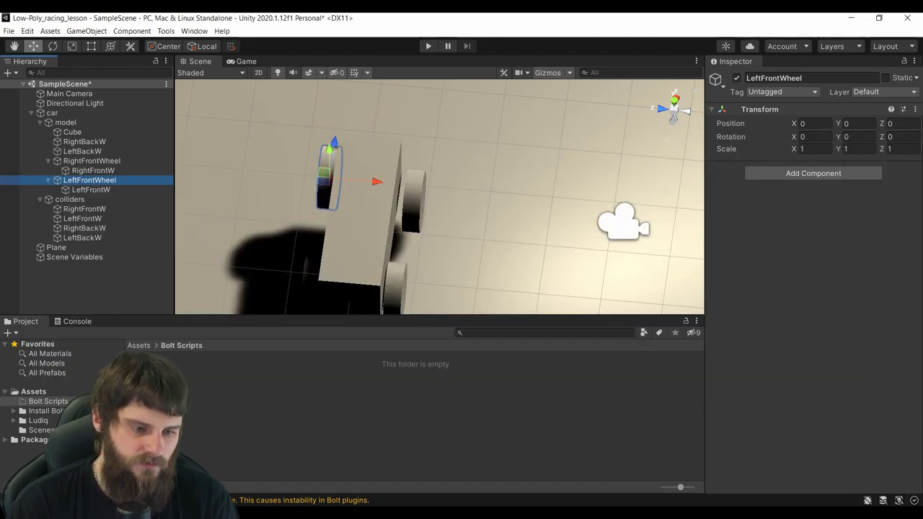
pyautogui.hotkey('ctrl', 'p')
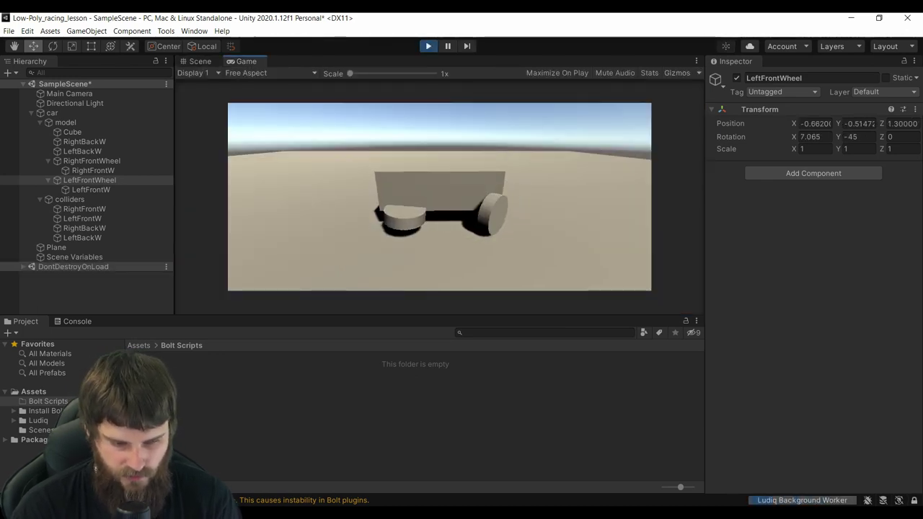
pyautogui.press('Left')
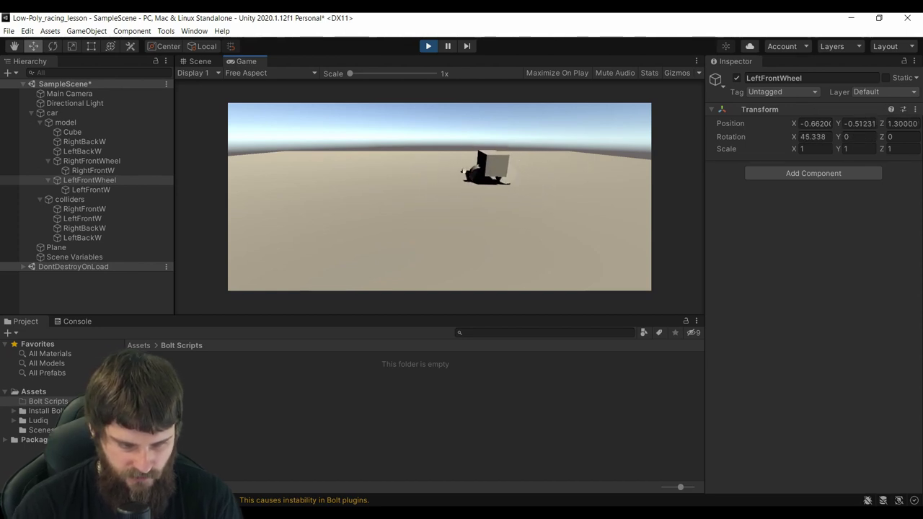
pyautogui.hotkey('ctrl', 'p')
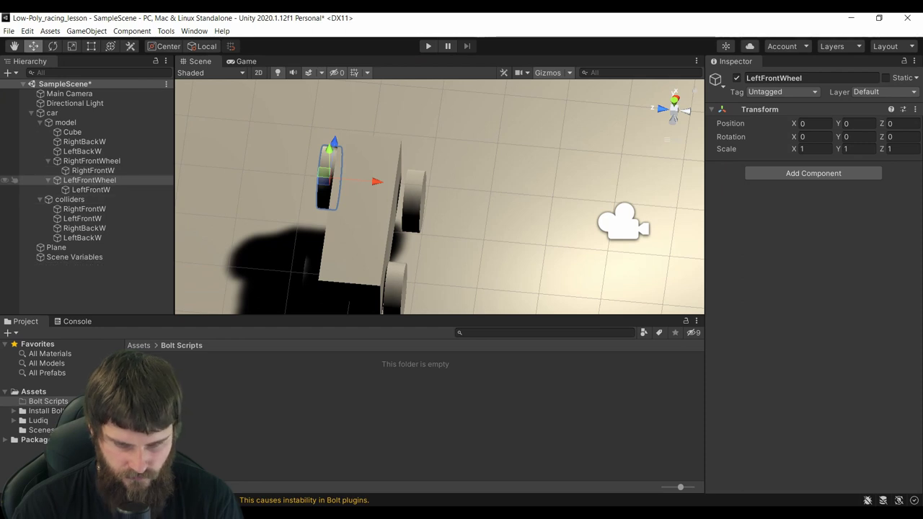
# - Set the LeftFrontW mesh's Position X and Z to 0
pyautogui.click(91, 190)
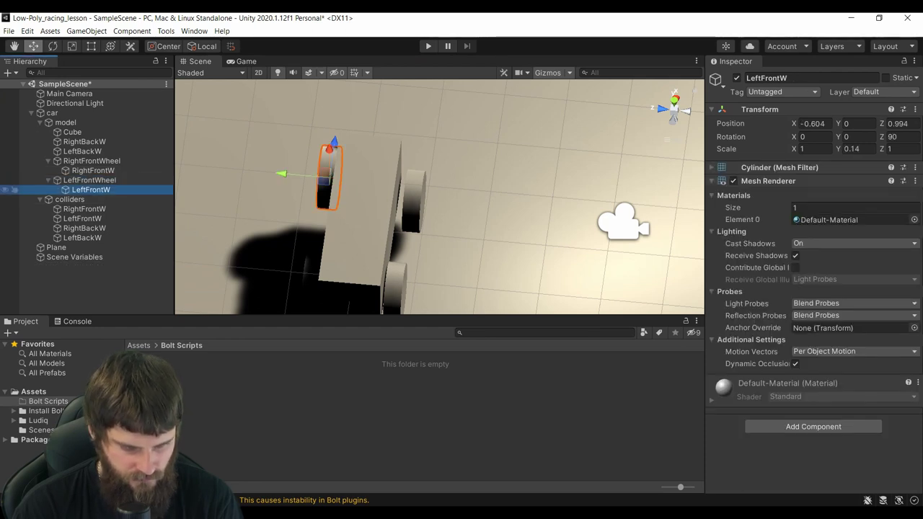
pyautogui.click(813, 123)
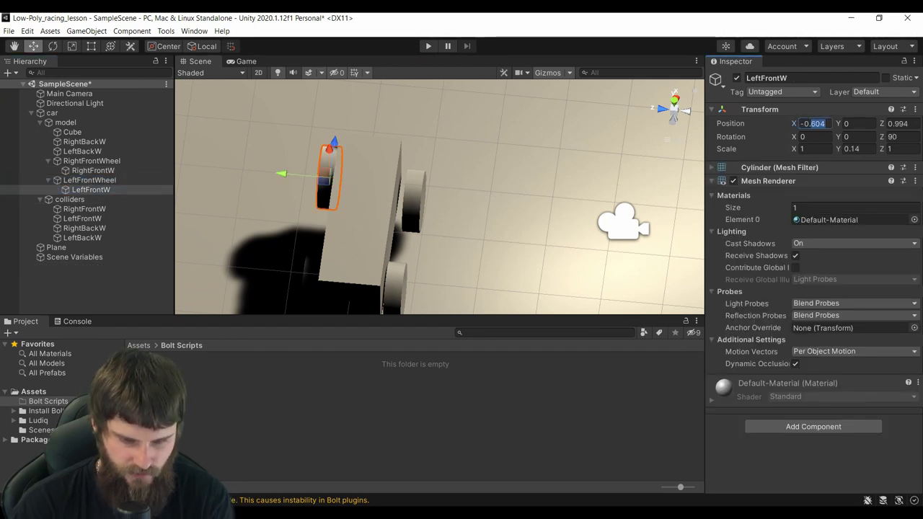
pyautogui.write('00')
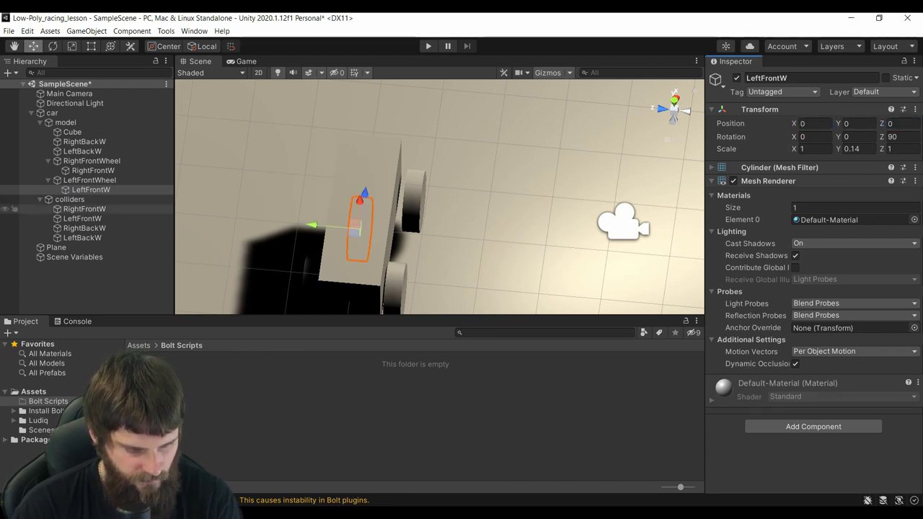
# - Move LeftFrontWheel to X -0.537, Y -0.337, Z 1.101 at the car's front-left
pyautogui.click(89, 180)
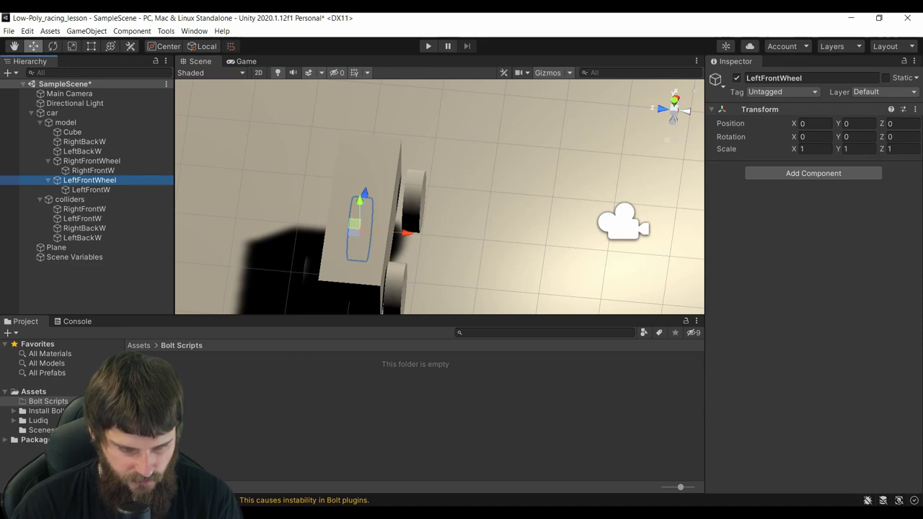
pyautogui.moveTo(404, 232); pyautogui.dragTo(372, 229)
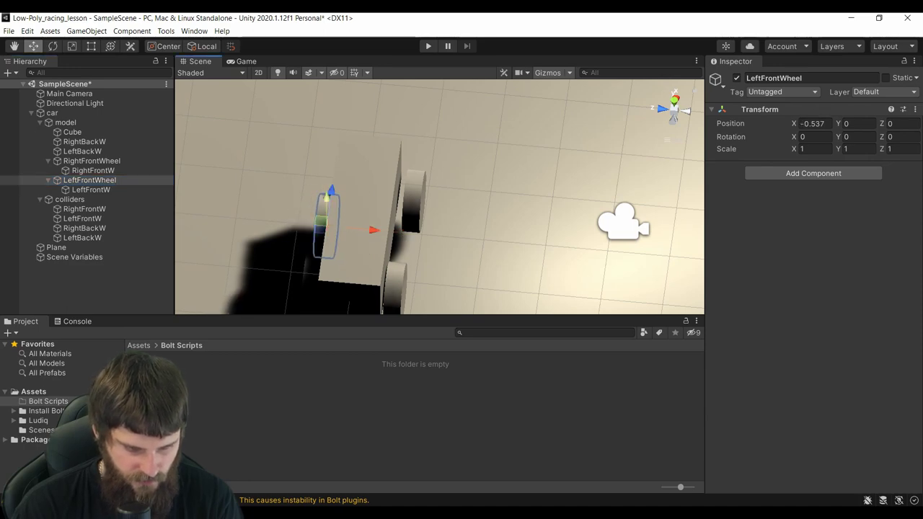
pyautogui.moveTo(327, 196); pyautogui.dragTo(336, 149)
pyautogui.keyDown('alt'); pyautogui.moveTo(433, 216); pyautogui.dragTo(375, 216); pyautogui.keyUp('alt')
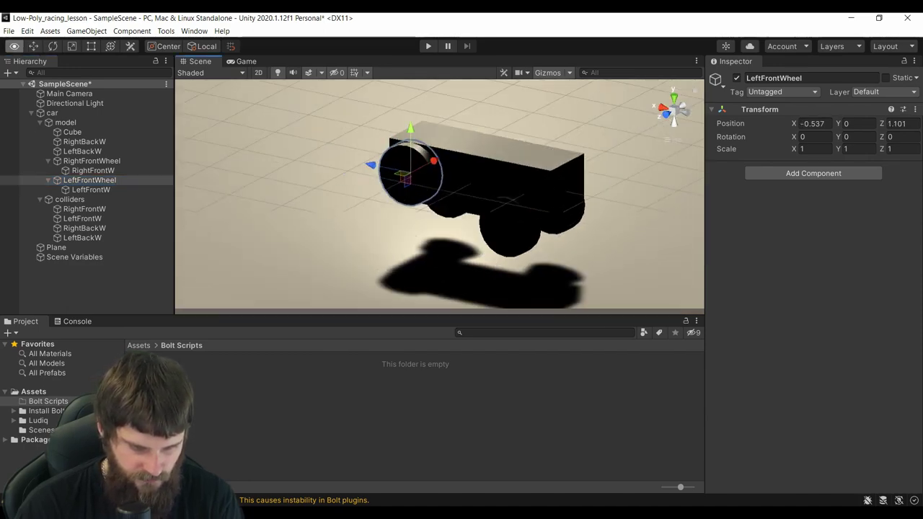
pyautogui.moveTo(411, 134); pyautogui.dragTo(412, 155)
pyautogui.moveTo(433, 216)
pyautogui.keyDown('alt'); pyautogui.mouseDown()
pyautogui.moveTo(505, 216)
pyautogui.moveTo(469, 216)
pyautogui.mouseUp(); pyautogui.keyUp('alt')
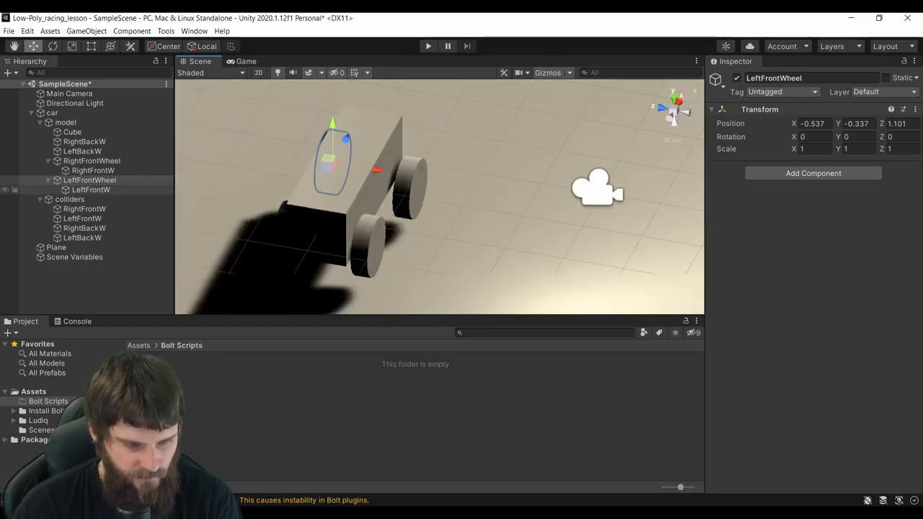
pyautogui.click(82, 151)
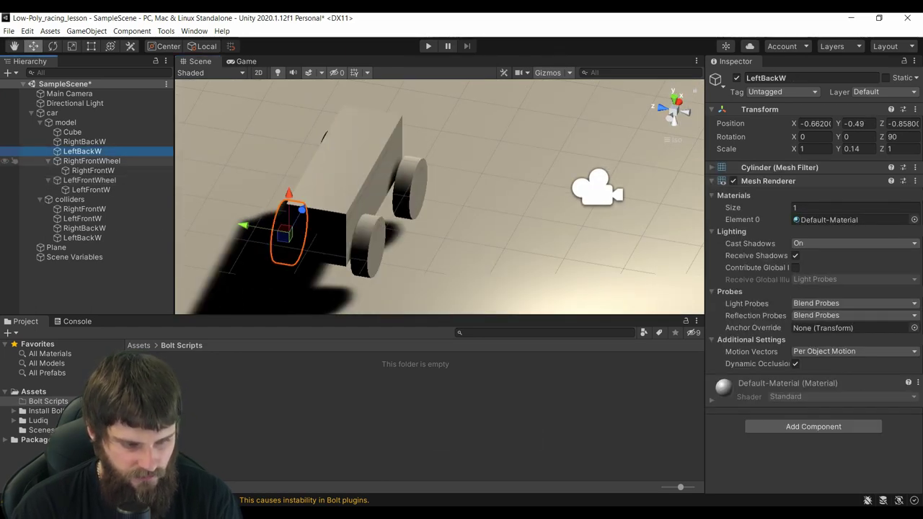
# - Create an empty child of model and name it LeftBackWheel
pyautogui.rightClick(85, 271)
pyautogui.click(65, 122)
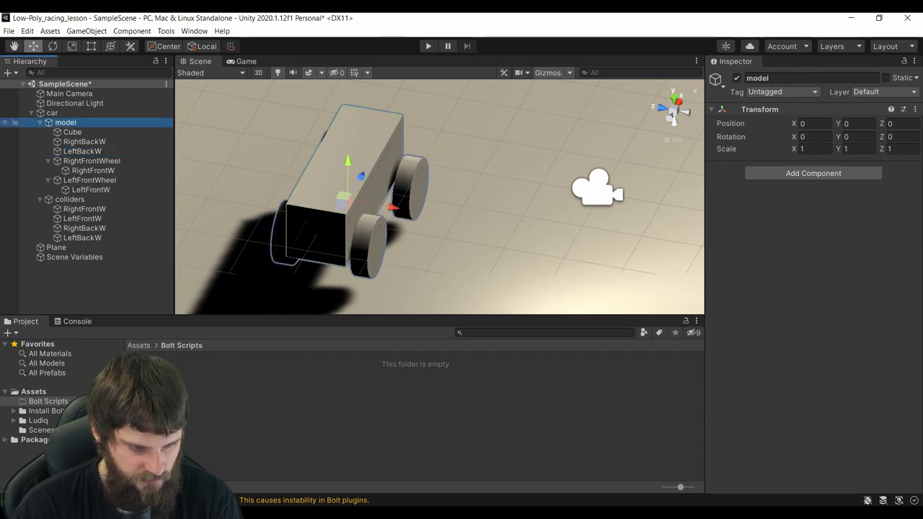
pyautogui.rightClick(58, 121)
pyautogui.click(79, 226)
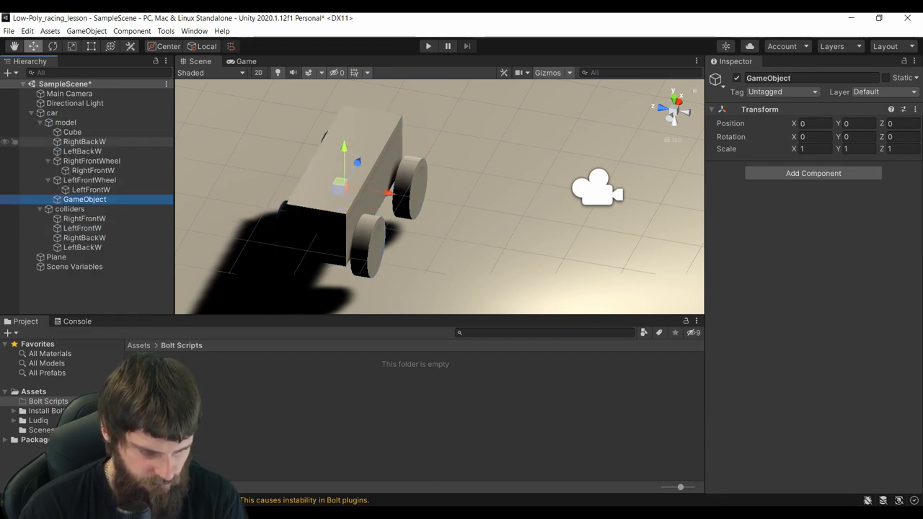
pyautogui.write('LeftRight')
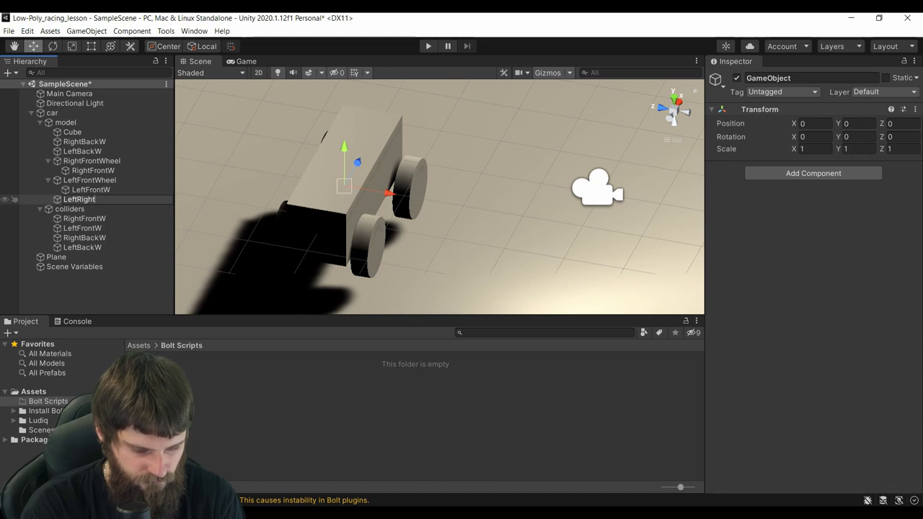
pyautogui.write('Wheel')
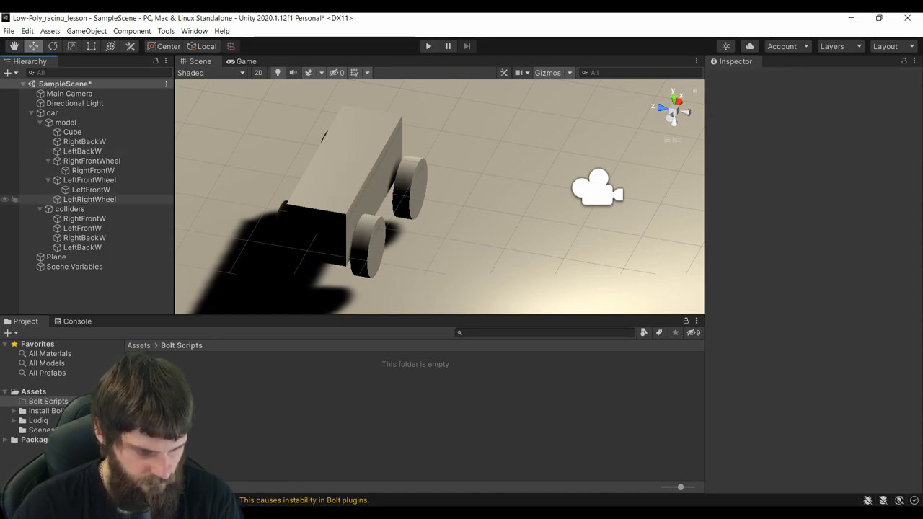
pyautogui.press('Return')
pyautogui.click(99, 199)
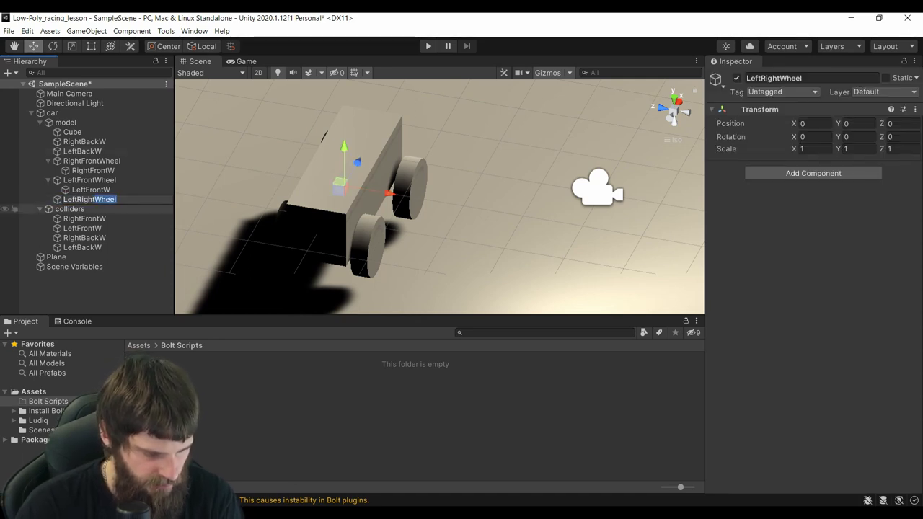
pyautogui.press('BackSpace')
pyautogui.press('BackSpace')
pyautogui.press('BackSpace')
pyautogui.write('Back')
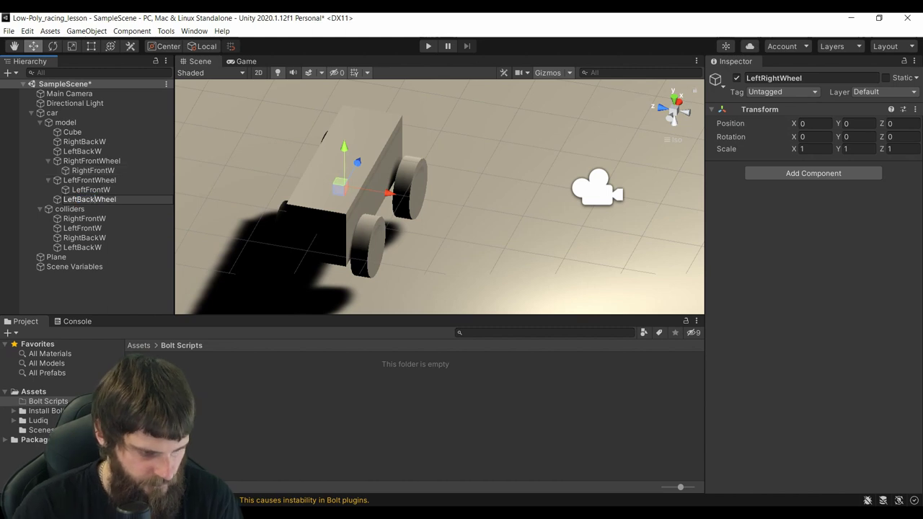
pyautogui.press('Return')
# - Nest the LeftBackW mesh in LeftBackWheel, zero its position, and move the pivot to the back-left wheel
pyautogui.moveTo(82, 151); pyautogui.dragTo(86, 199)
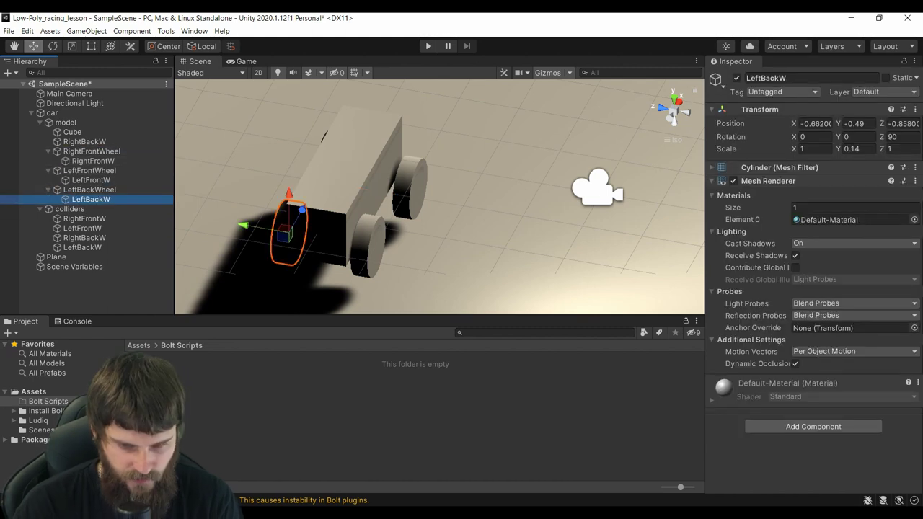
pyautogui.write('0')
pyautogui.click(89, 190)
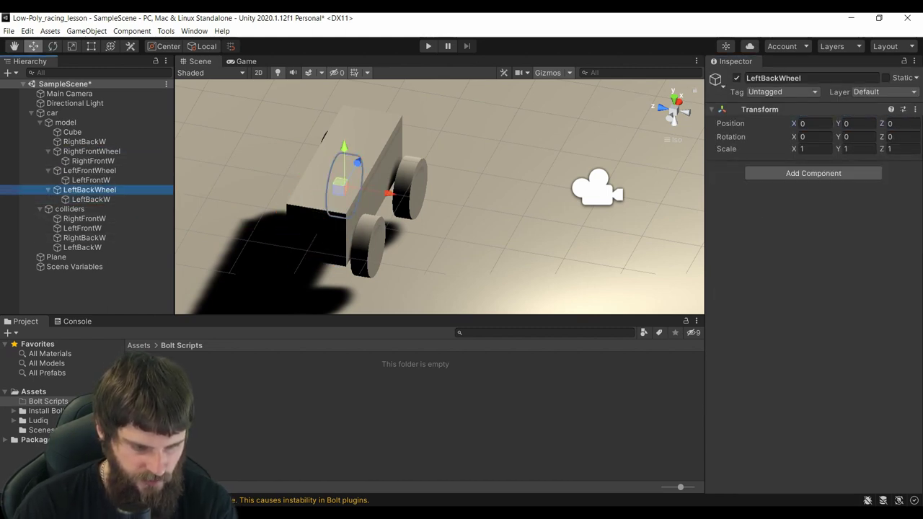
pyautogui.moveTo(306, 182); pyautogui.dragTo(285, 224)
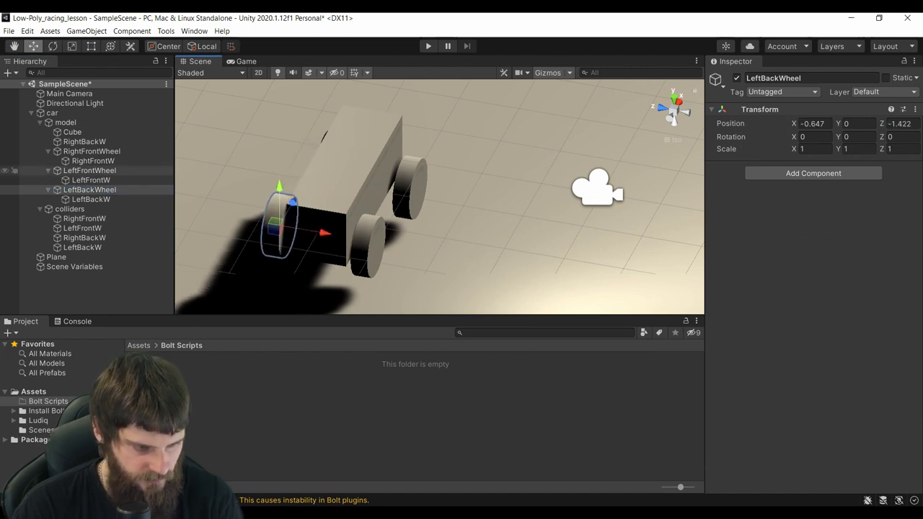
# - Add a RightBackWheel empty under model and nest the RightBackW mesh inside it
pyautogui.rightClick(67, 122)
pyautogui.click(87, 232)
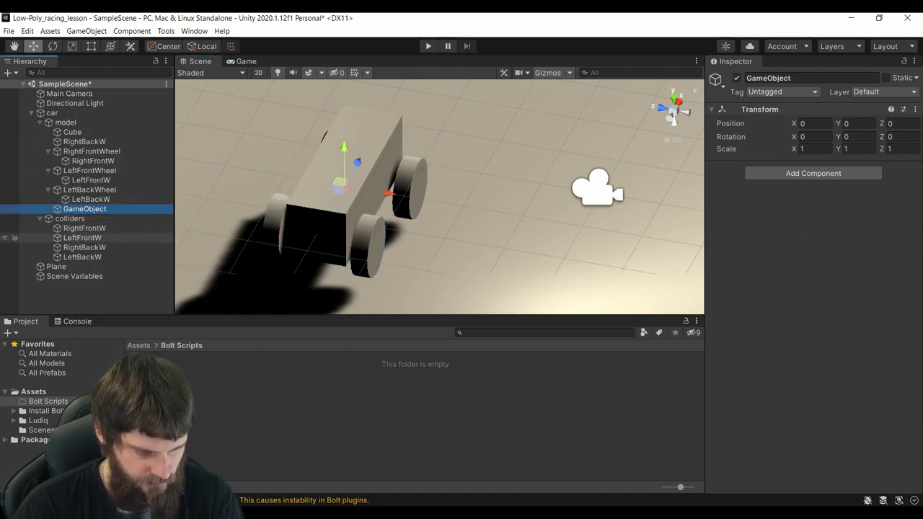
pyautogui.write('RightBack')
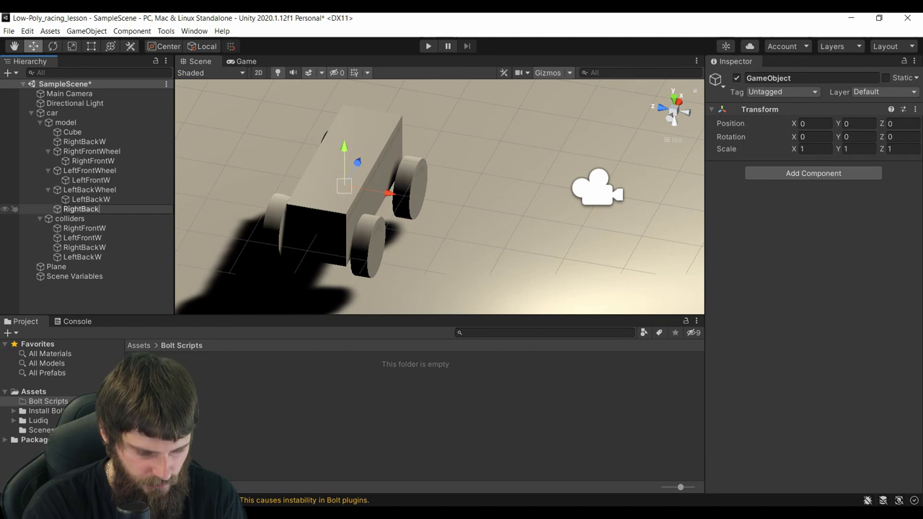
pyautogui.write('Wheel')
pyautogui.press('Return')
pyautogui.click(87, 296)
pyautogui.click(92, 209)
pyautogui.click(83, 141)
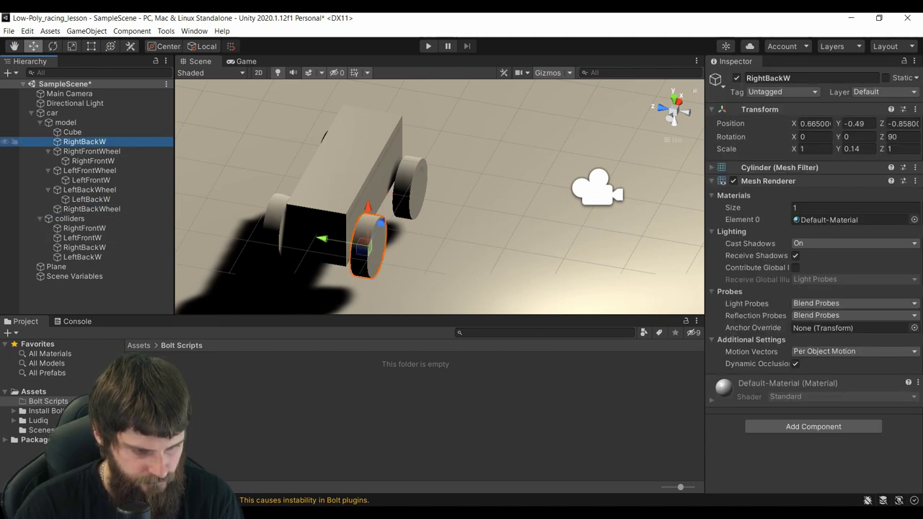
pyautogui.moveTo(83, 141); pyautogui.dragTo(91, 209)
# - Zero the RightBackW mesh's local position, leaving RightBackWheel at 0.663, -0.184, -1.161
pyautogui.click(814, 123)
pyautogui.write('0')
pyautogui.press('Tab')
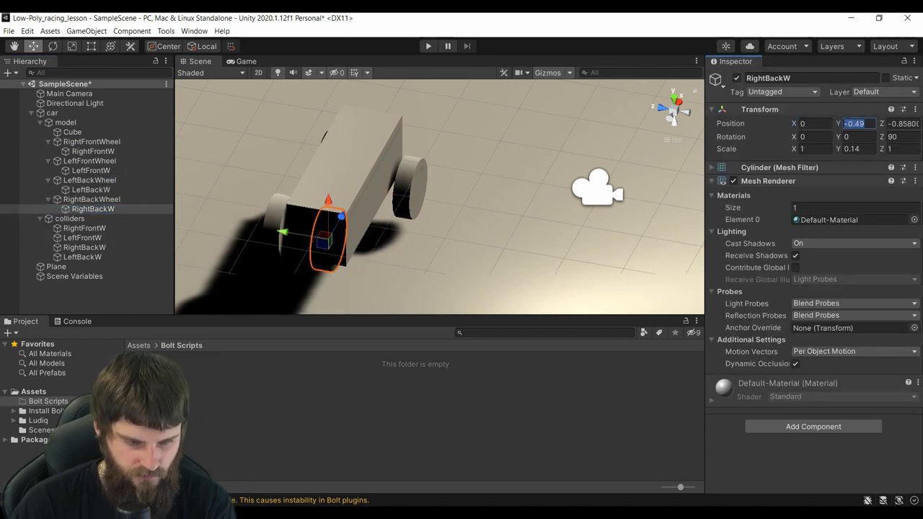
pyautogui.write('0')
pyautogui.press('Tab')
pyautogui.write('0')
pyautogui.click(92, 199)
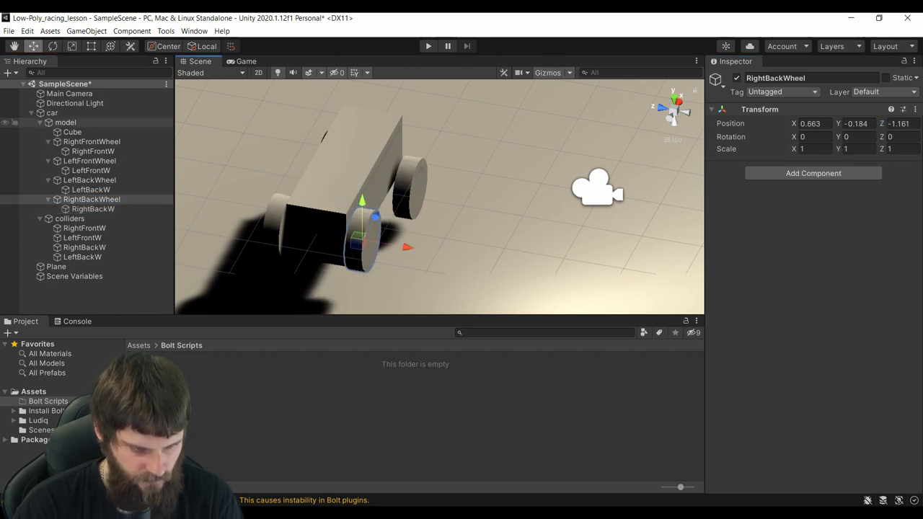
pyautogui.click(52, 112)
pyautogui.scroll(-5, 813, 361)
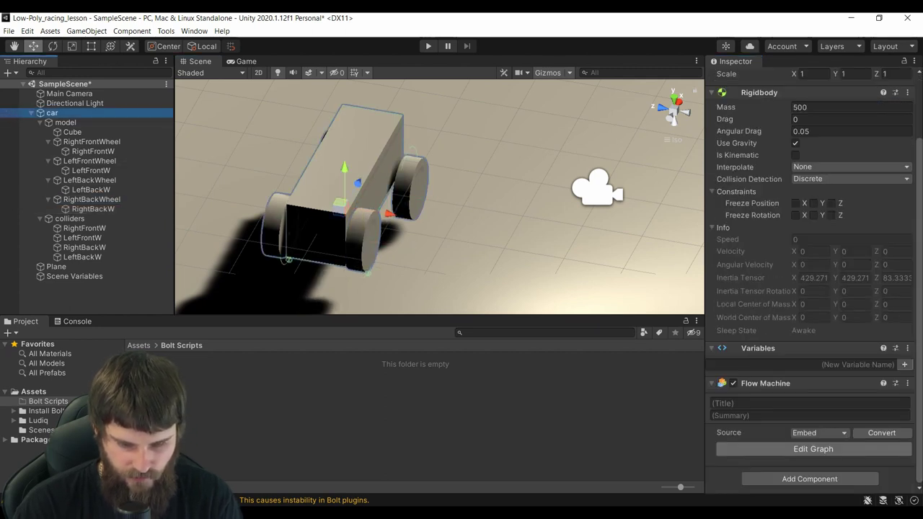
# - In the car's flow graph, target the position and rotation nodes at RightBackWheel and LeftBackWheel, then play-test
pyautogui.click(814, 449)
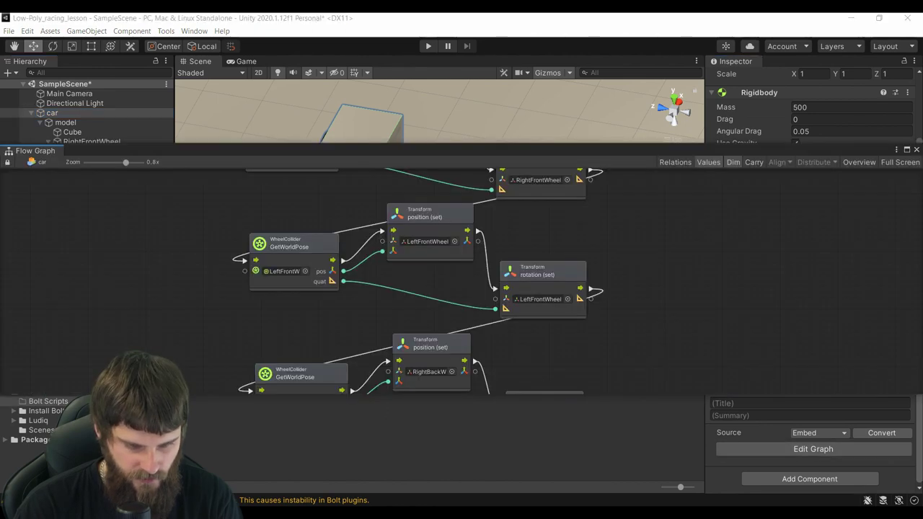
pyautogui.scroll(-2, 490, 202)
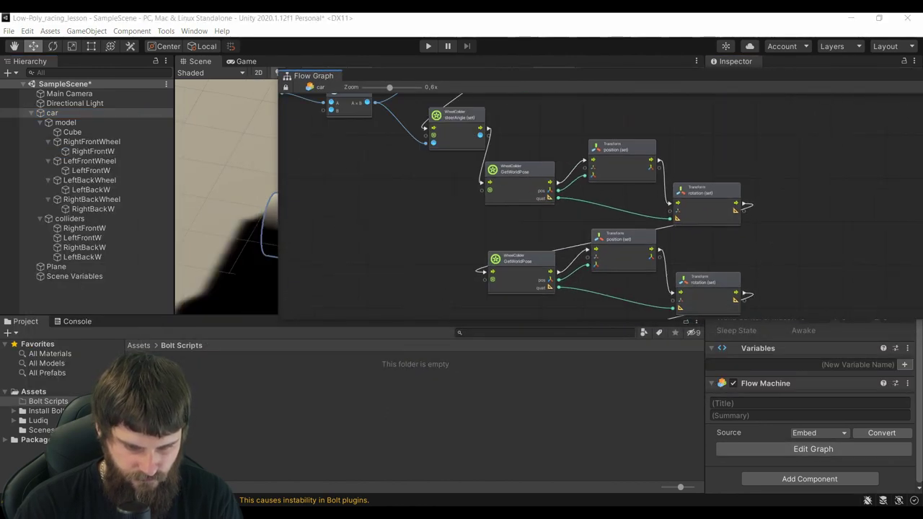
pyautogui.scroll(3, 404, 216)
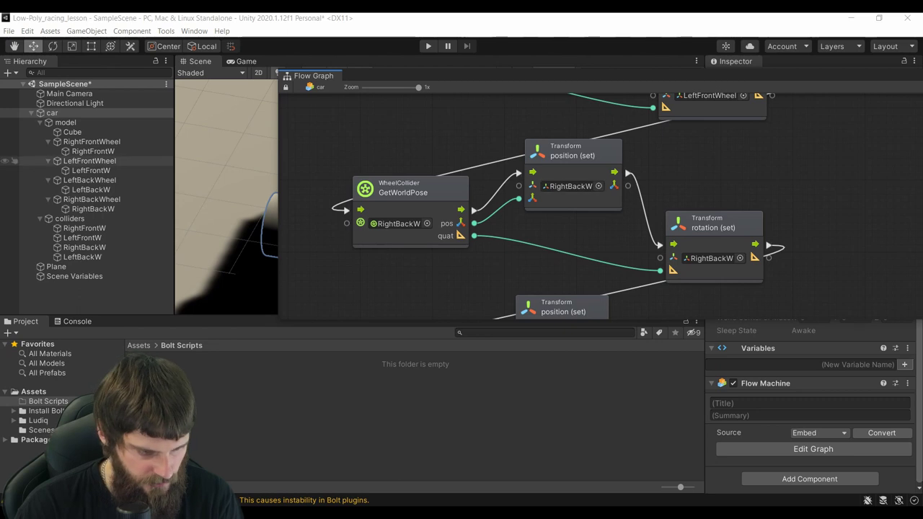
pyautogui.moveTo(90, 199); pyautogui.dragTo(529, 202)
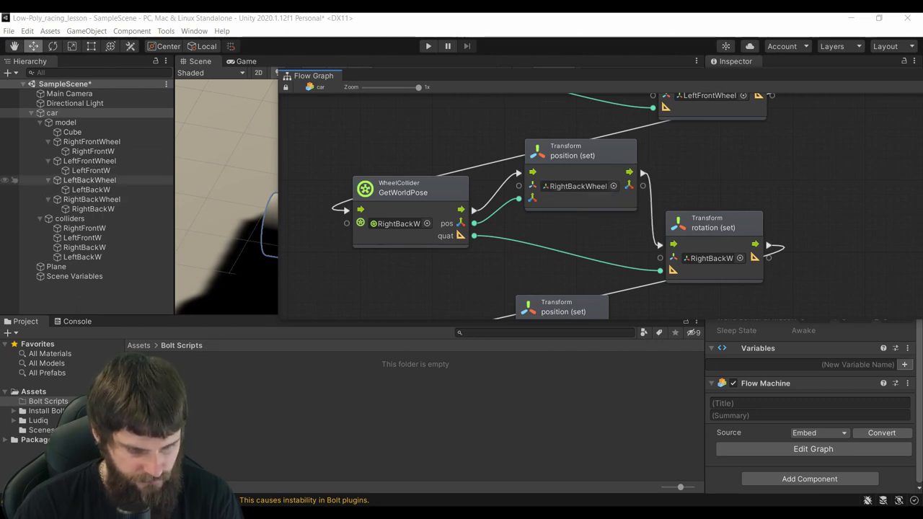
pyautogui.moveTo(90, 199); pyautogui.dragTo(711, 267)
pyautogui.moveTo(711, 267); pyautogui.dragTo(650, 115, button='middle')
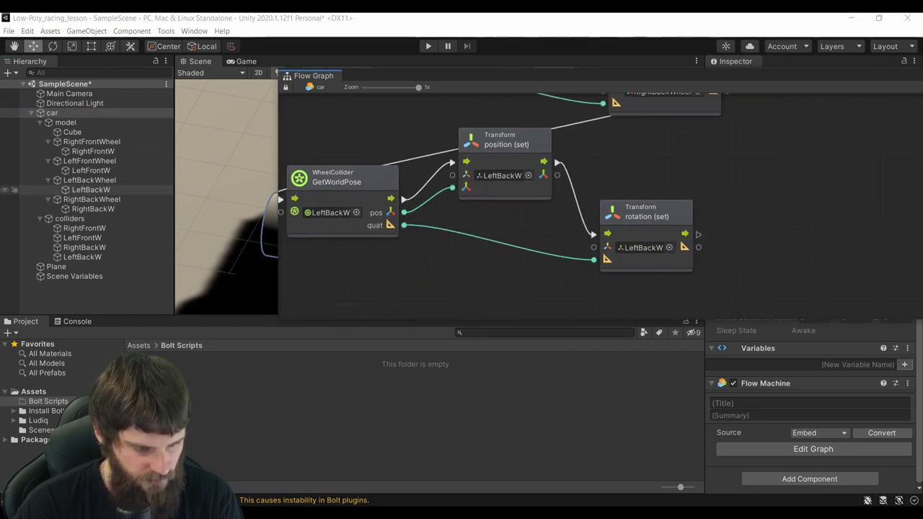
pyautogui.moveTo(89, 179); pyautogui.dragTo(508, 175)
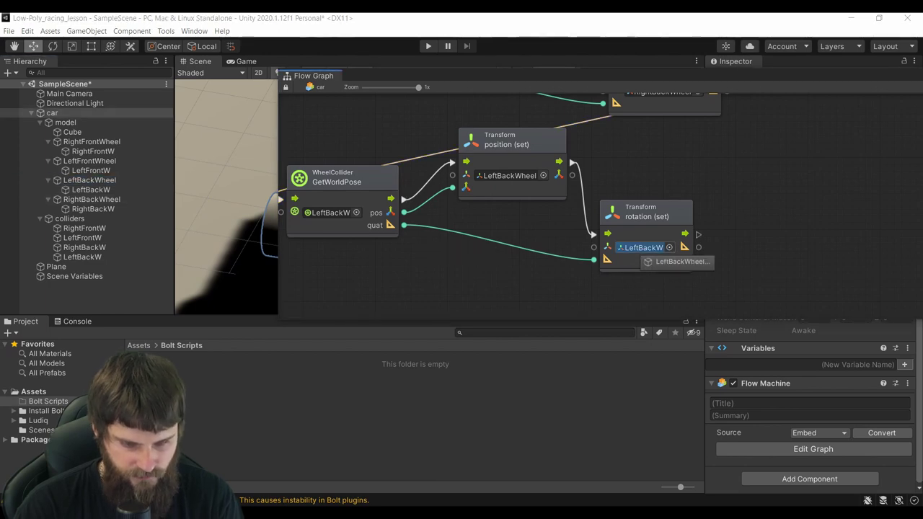
pyautogui.moveTo(611, 94); pyautogui.dragTo(360, 145, button='middle')
pyautogui.hotkey('ctrl', 'p')
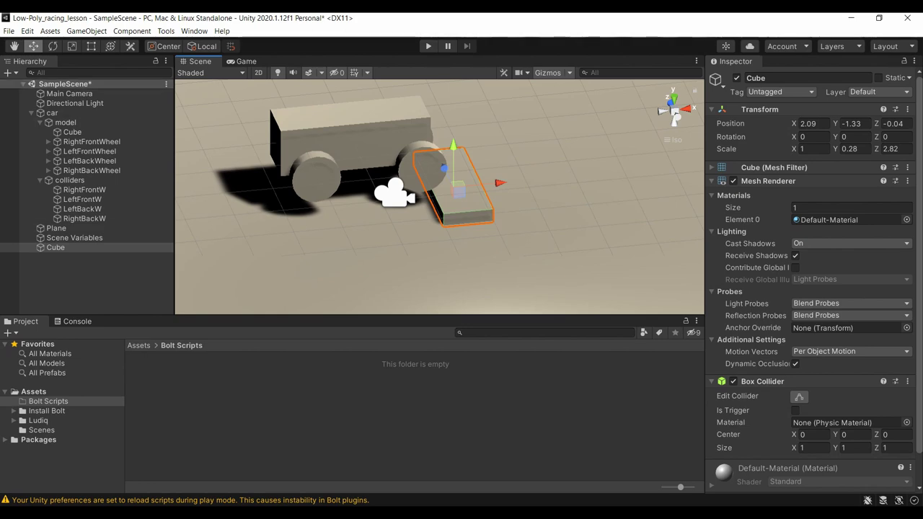
# - Move the body Cube to Y -0.15, Z 0.18 and set its Y scale to 0.82
pyautogui.keyDown('alt'); pyautogui.moveTo(433, 202); pyautogui.dragTo(340, 206); pyautogui.keyUp('alt')
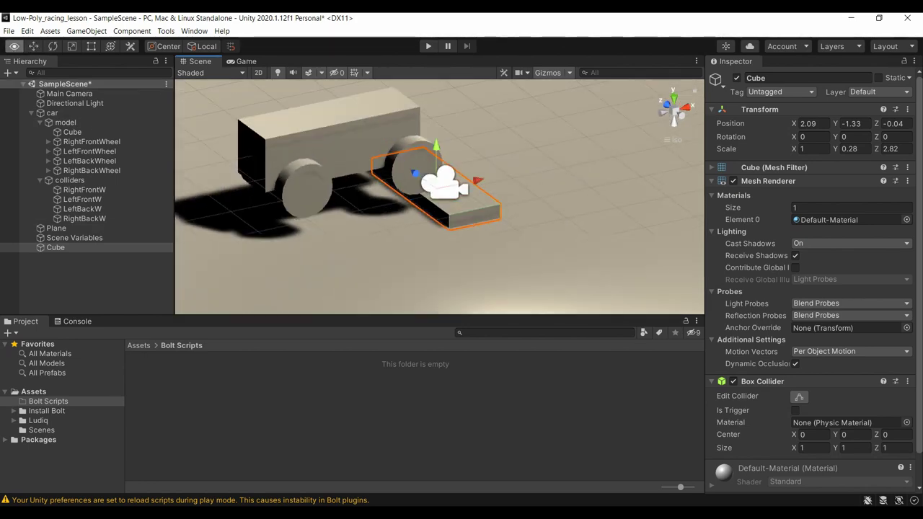
pyautogui.moveTo(339, 205)
pyautogui.keyDown('alt'); pyautogui.mouseDown()
pyautogui.moveTo(362, 154)
pyautogui.moveTo(462, 158)
pyautogui.mouseUp(); pyautogui.keyUp('alt')
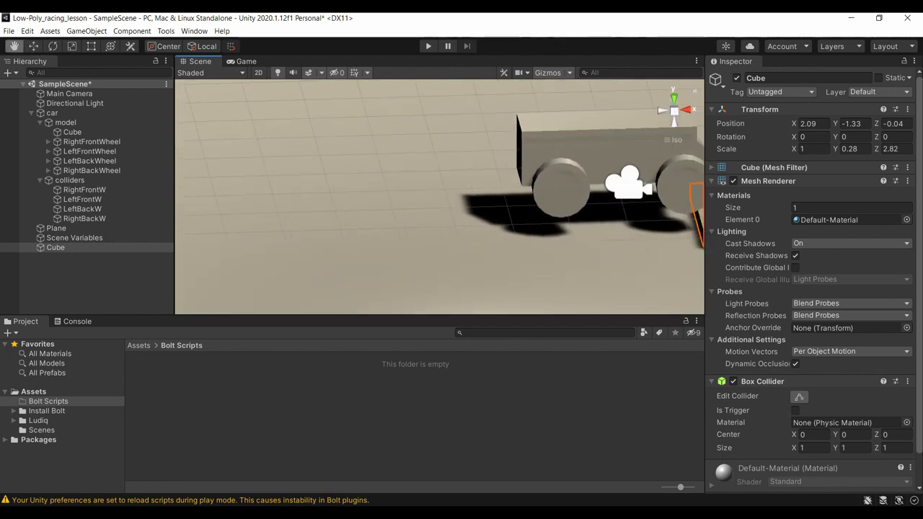
pyautogui.press('f')
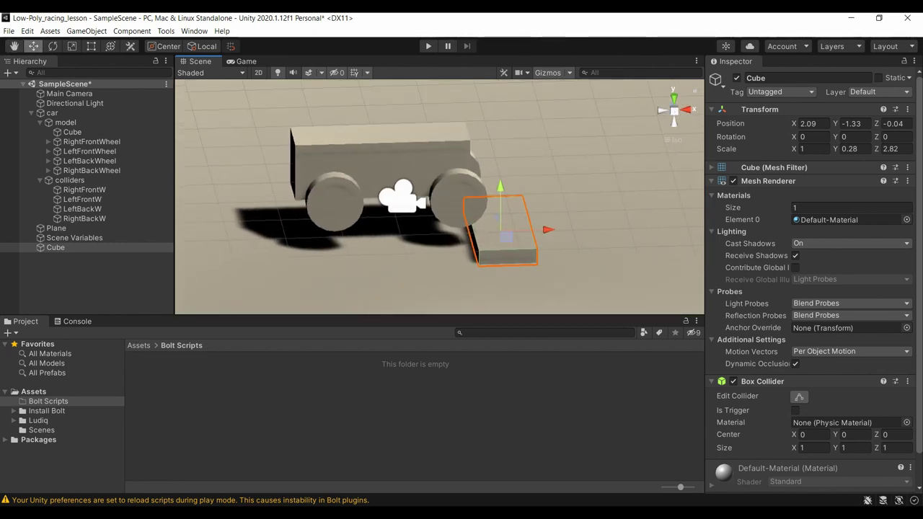
pyautogui.click(72, 132)
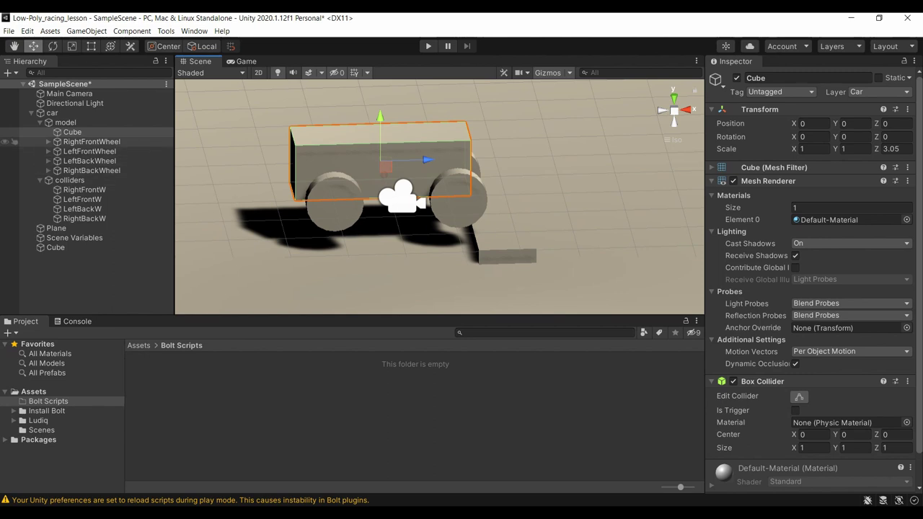
pyautogui.moveTo(425, 160); pyautogui.dragTo(438, 160)
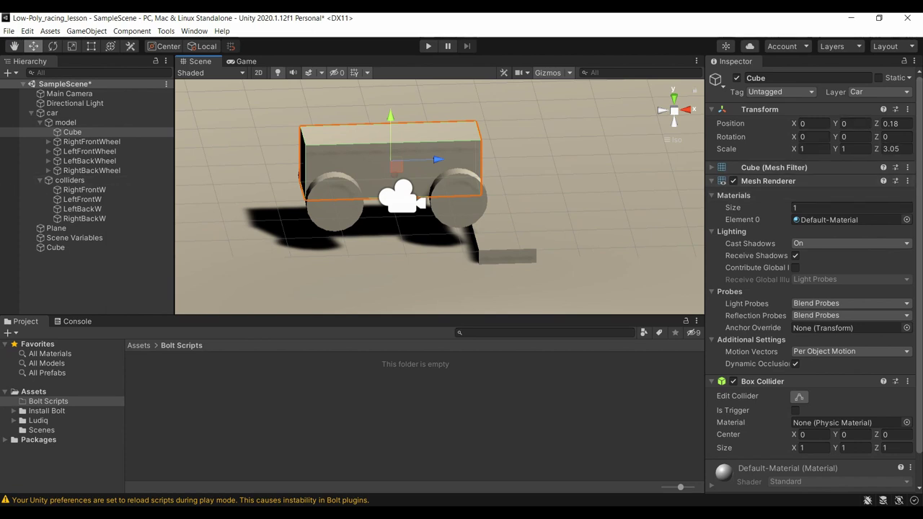
pyautogui.moveTo(836, 148); pyautogui.dragTo(808, 148)
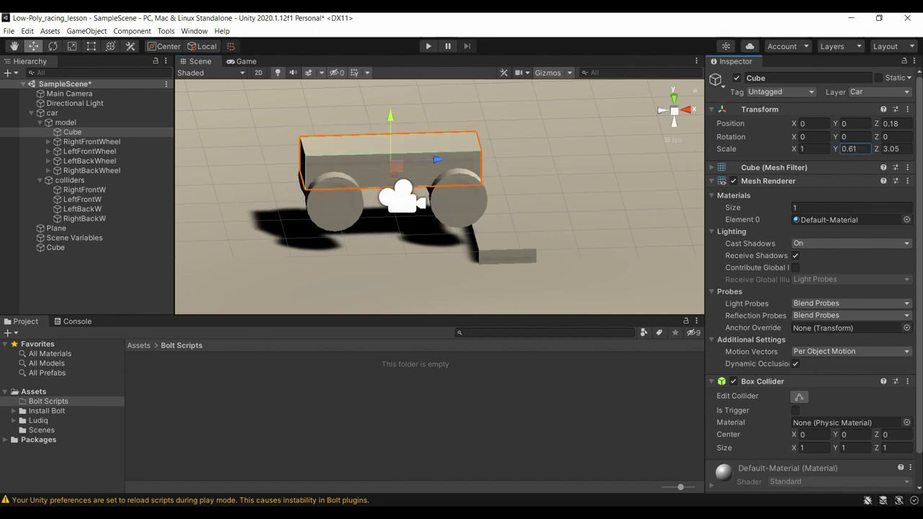
pyautogui.moveTo(390, 117); pyautogui.dragTo(390, 125)
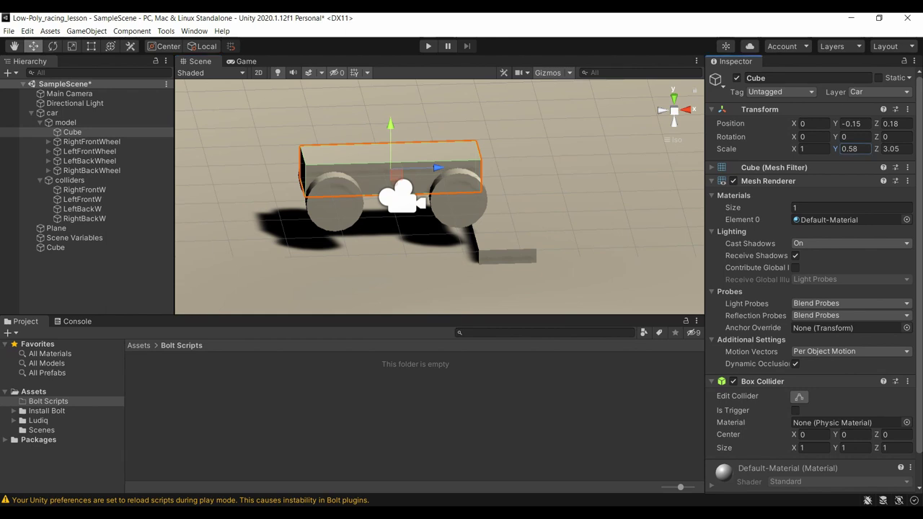
pyautogui.moveTo(836, 148); pyautogui.dragTo(855, 149)
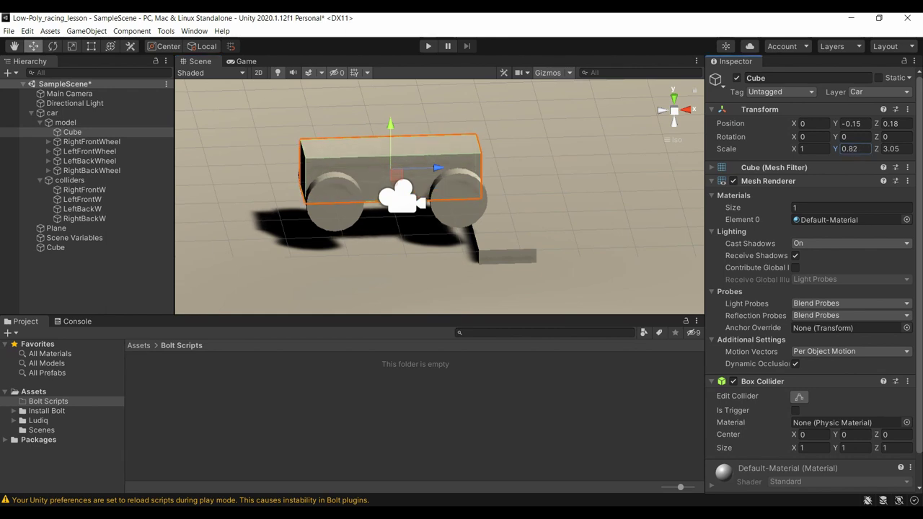
pyautogui.click(87, 281)
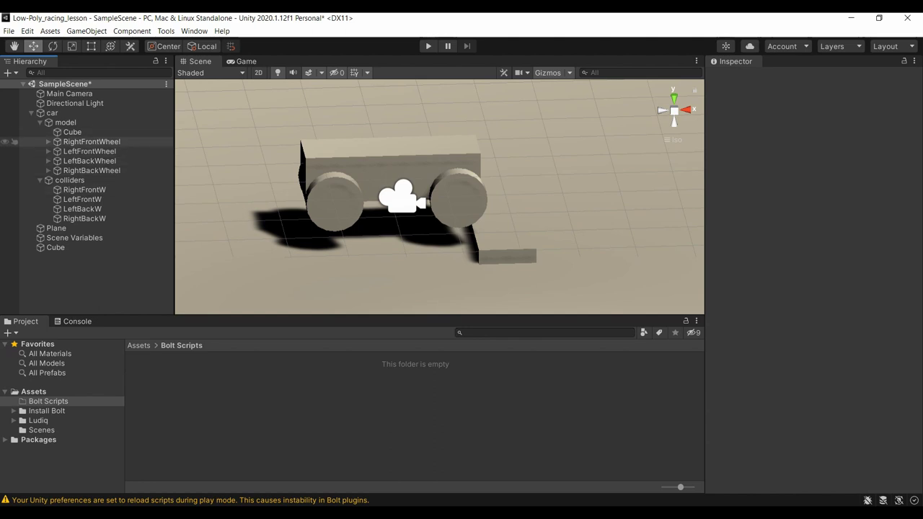
pyautogui.click(72, 132)
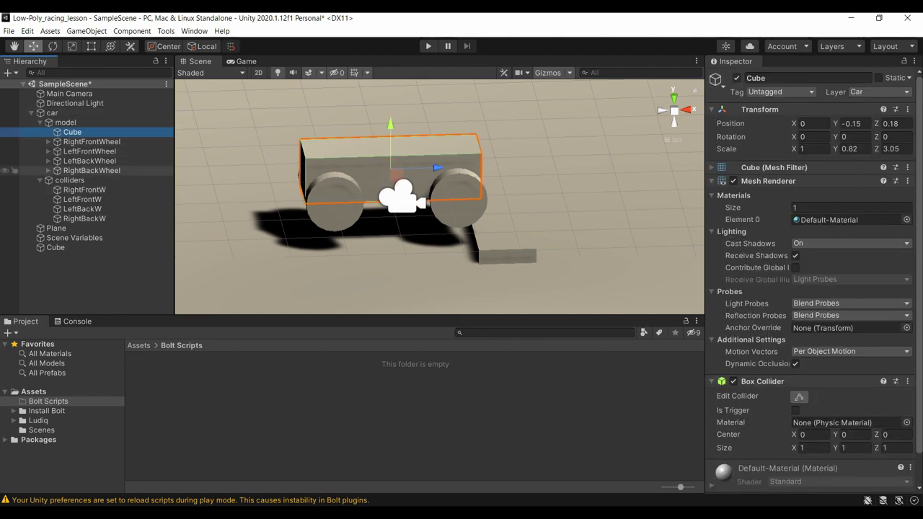
# - Duplicate the body cube and lift the copy to Y 0.664 on top of the body
pyautogui.rightClick(72, 132)
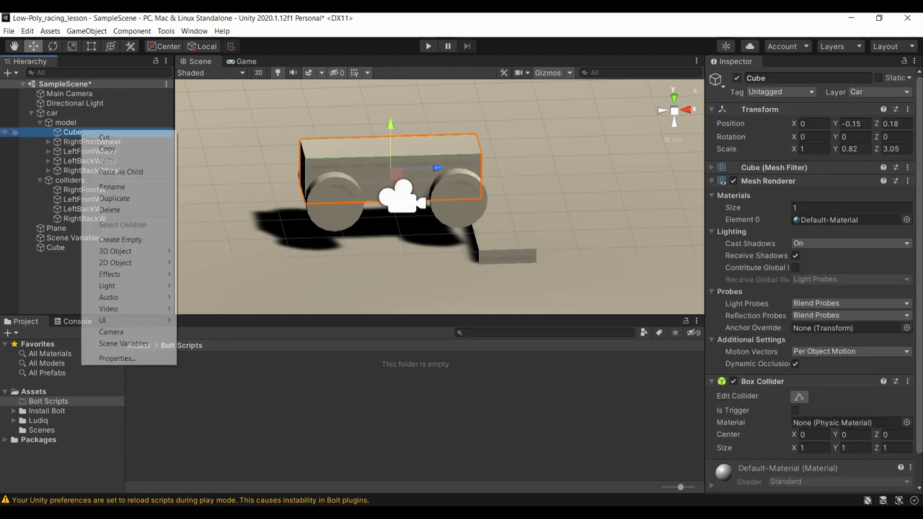
pyautogui.click(114, 198)
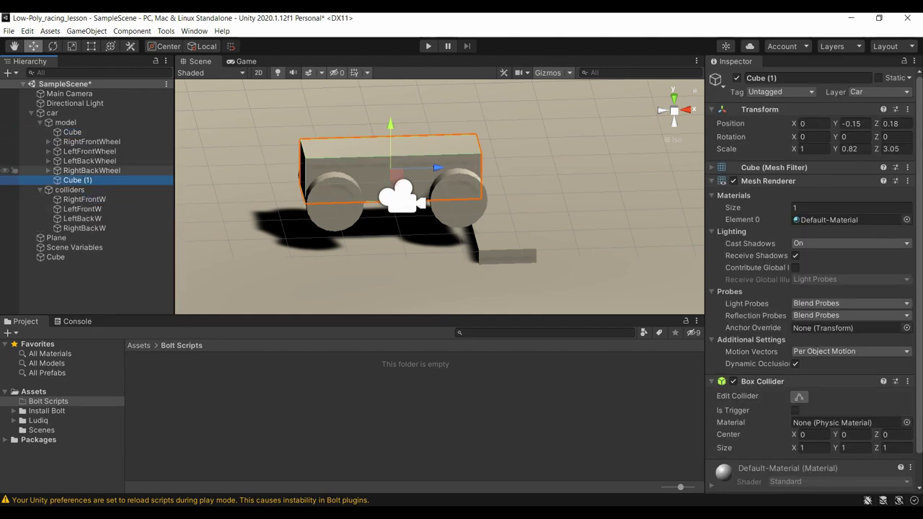
pyautogui.moveTo(390, 119); pyautogui.dragTo(390, 88)
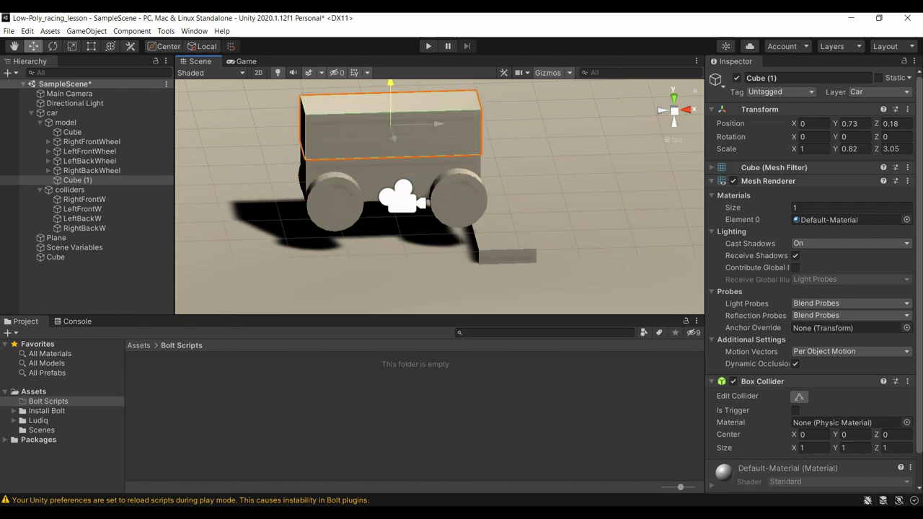
pyautogui.click(688, 109)
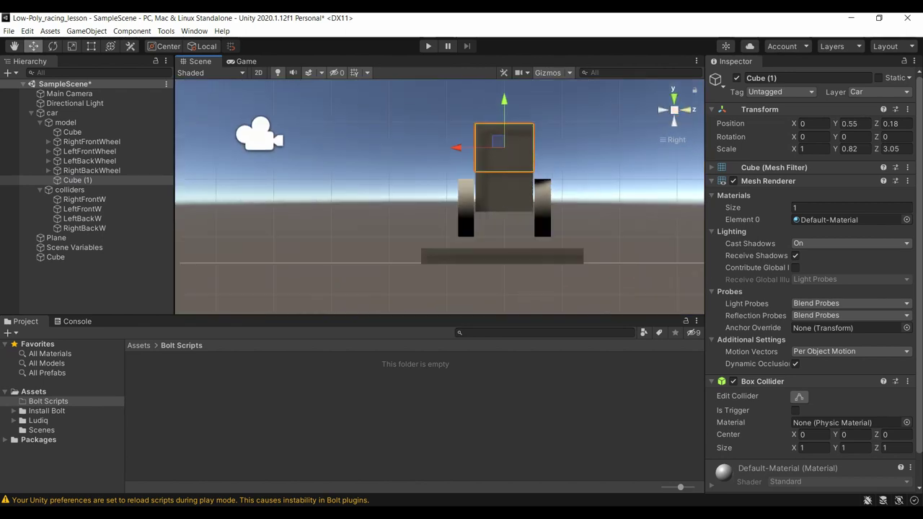
pyautogui.keyDown('alt'); pyautogui.moveTo(440, 194); pyautogui.dragTo(382, 169); pyautogui.keyUp('alt')
pyautogui.click(663, 108)
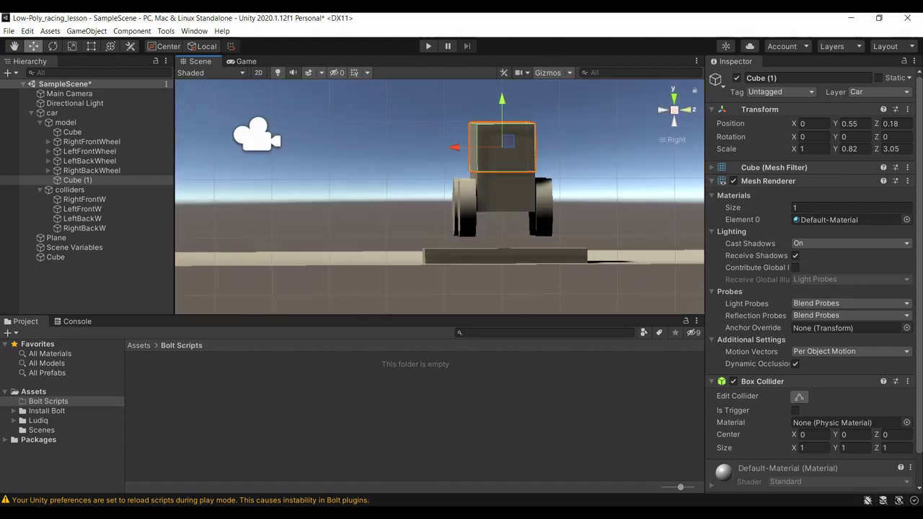
pyautogui.click(687, 110)
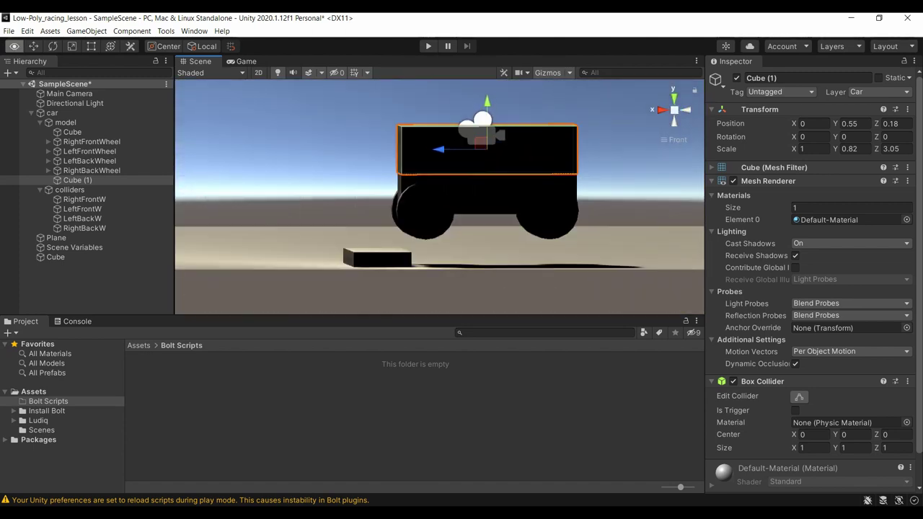
pyautogui.keyDown('alt'); pyautogui.moveTo(440, 195); pyautogui.dragTo(404, 180); pyautogui.keyUp('alt')
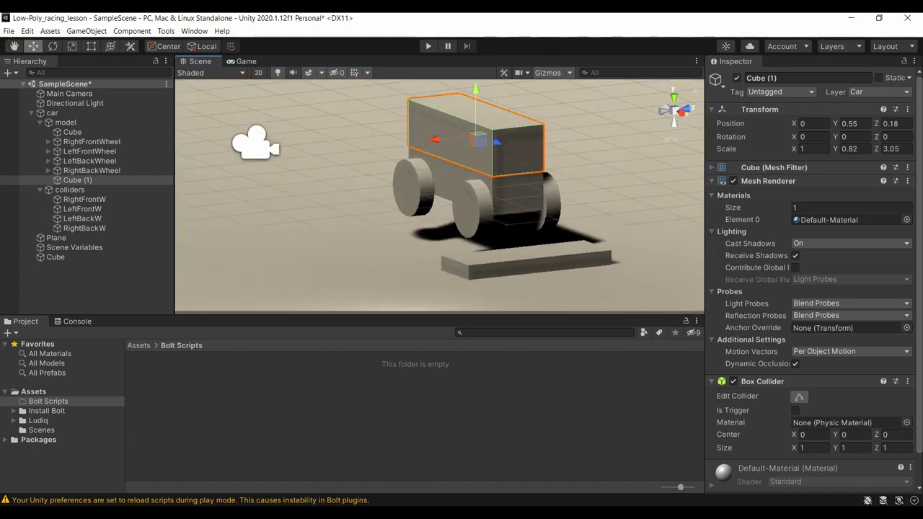
pyautogui.click(688, 108)
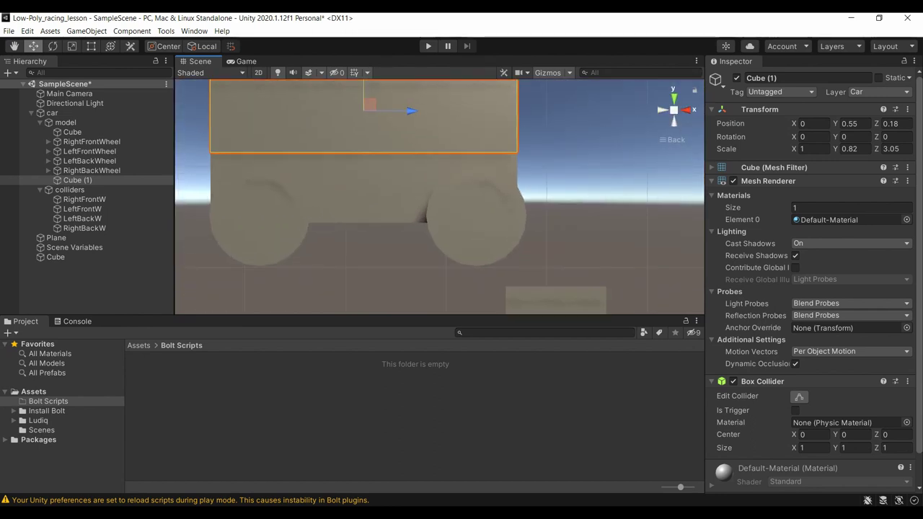
pyautogui.moveTo(387, 116)
pyautogui.mouseDown()
pyautogui.moveTo(386, 96)
pyautogui.moveTo(387, 106)
pyautogui.mouseUp()
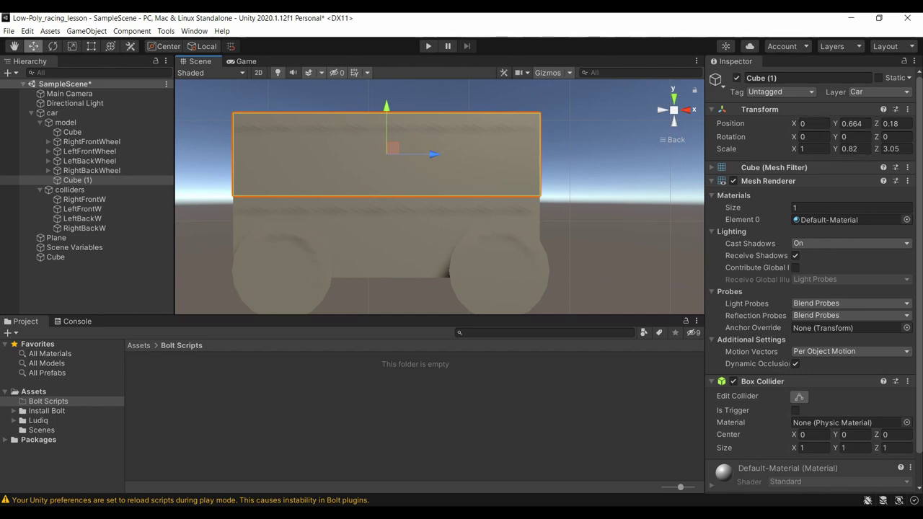
# - Scale the cabin block to Z 1.17 and X 0.9
pyautogui.moveTo(877, 149); pyautogui.dragTo(844, 148)
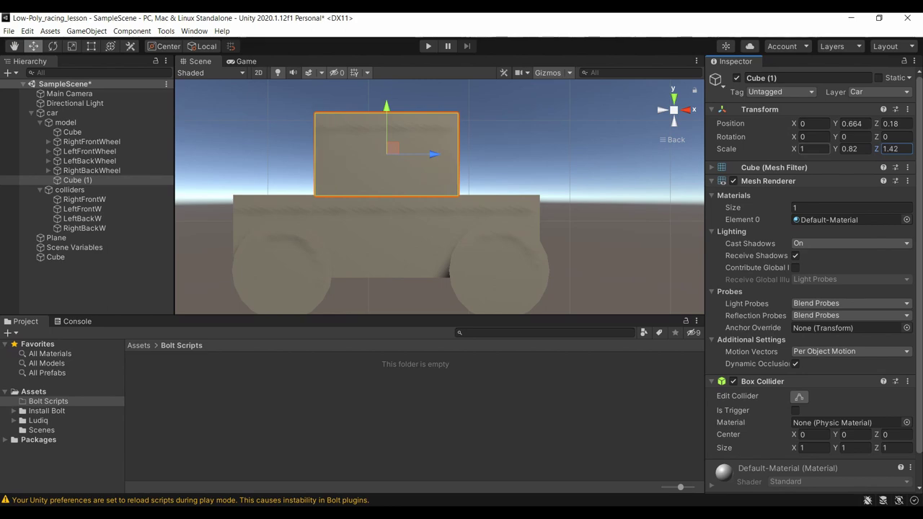
pyautogui.moveTo(433, 217)
pyautogui.keyDown('alt'); pyautogui.mouseDown()
pyautogui.moveTo(176, 195)
pyautogui.moveTo(432, 202)
pyautogui.mouseUp(); pyautogui.keyUp('alt')
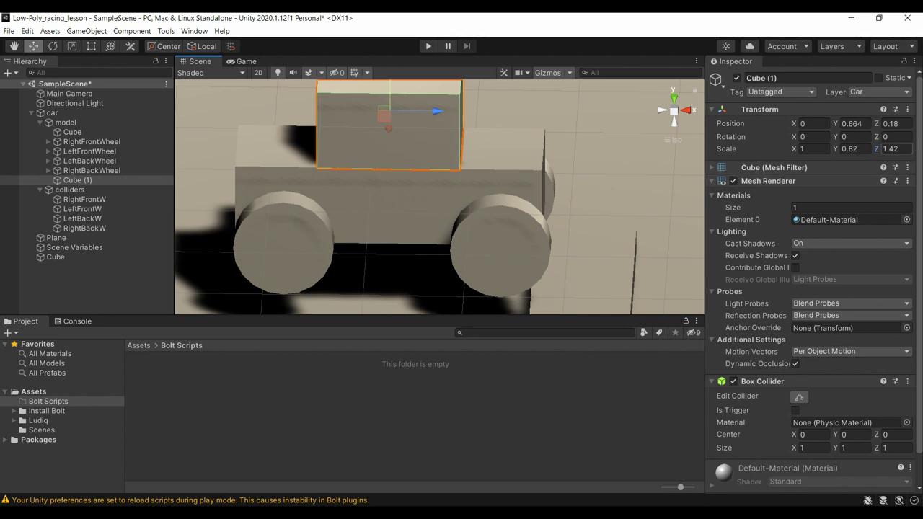
pyautogui.keyDown('alt'); pyautogui.moveTo(433, 195); pyautogui.dragTo(462, 202); pyautogui.keyUp('alt')
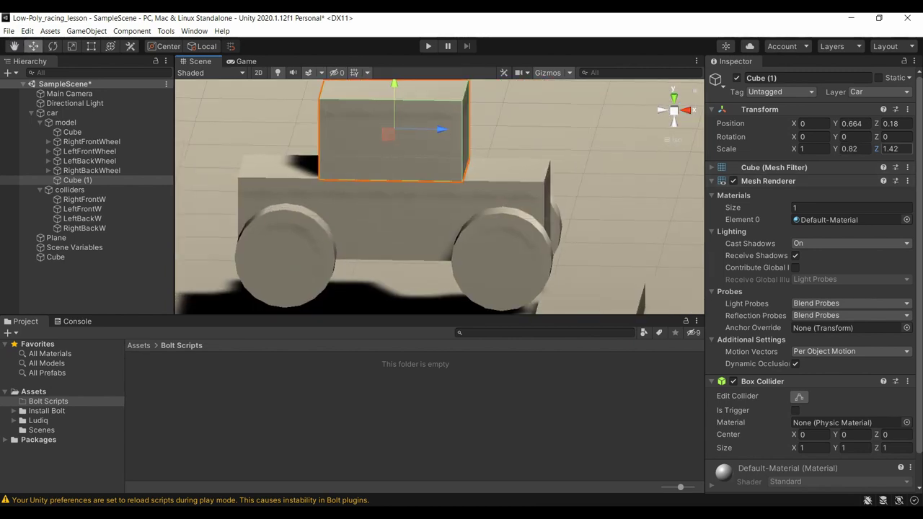
pyautogui.write('1.271.17')
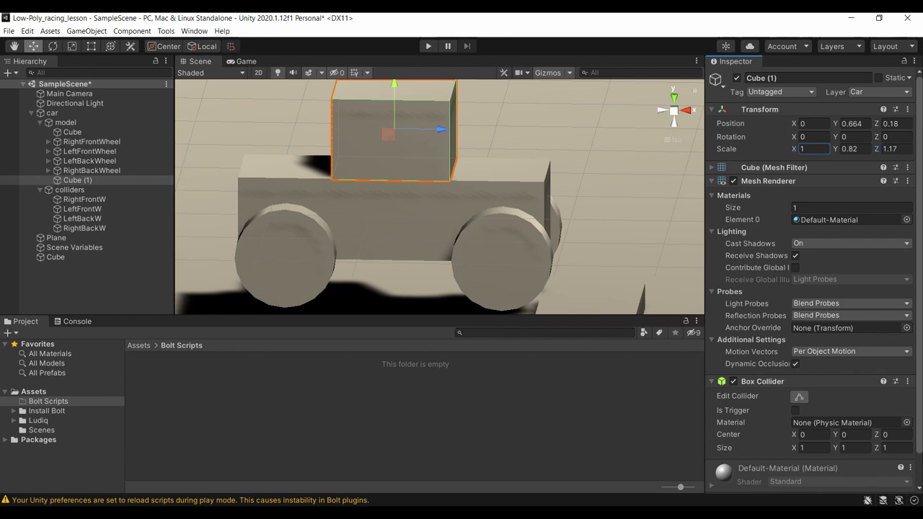
pyautogui.write('0.8')
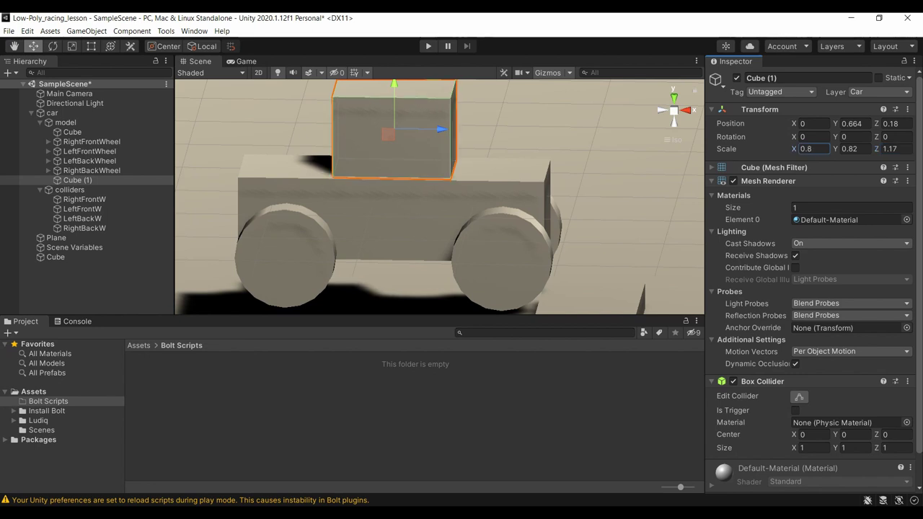
pyautogui.keyDown('alt'); pyautogui.moveTo(433, 194); pyautogui.dragTo(527, 195); pyautogui.keyUp('alt')
pyautogui.write('6')
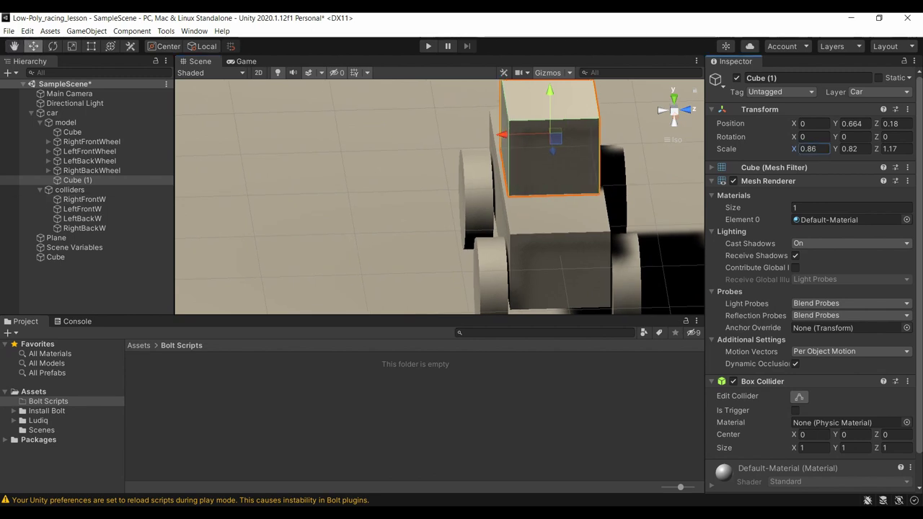
# - Duplicate the cabin block and move the copy forward to Z 1.05
pyautogui.click(87, 285)
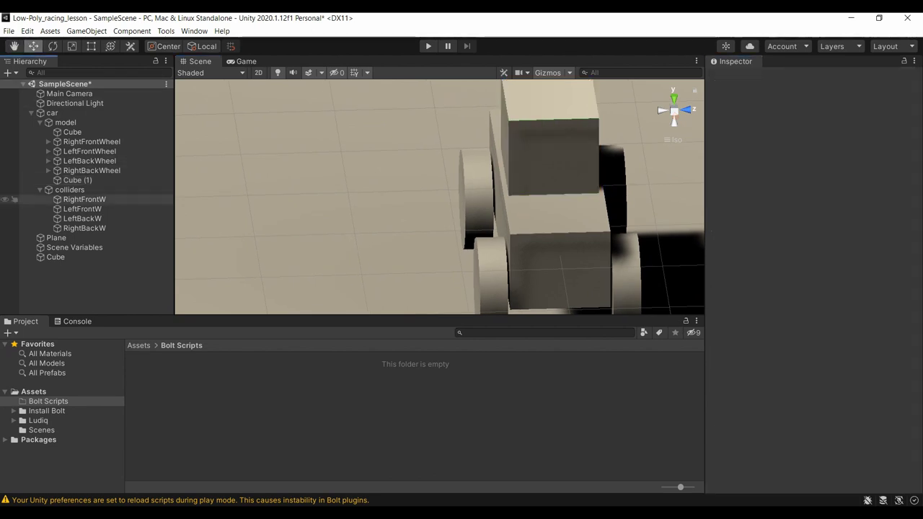
pyautogui.rightClick(93, 181)
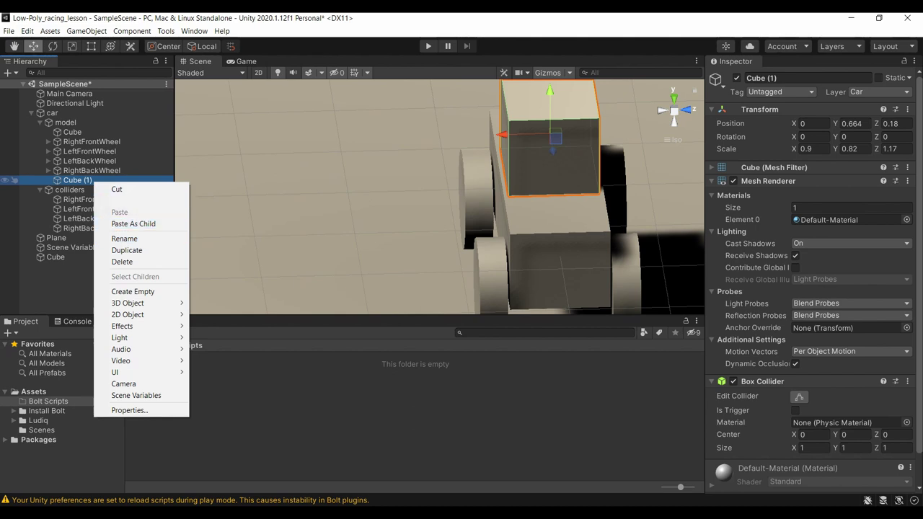
pyautogui.click(127, 251)
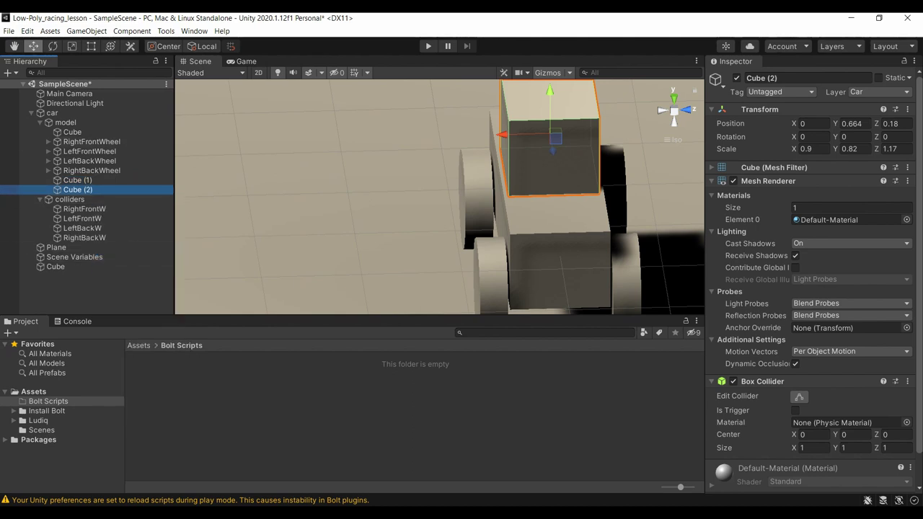
pyautogui.moveTo(553, 151); pyautogui.dragTo(559, 186)
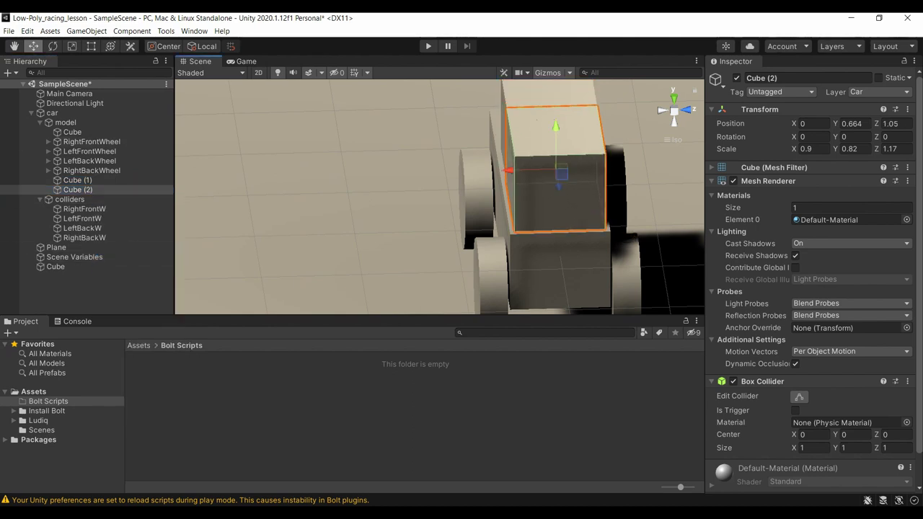
pyautogui.click(674, 96)
# - Shrink the cabin copy's length and width into a thin pillar
pyautogui.moveTo(433, 180); pyautogui.dragTo(444, 248, button='middle')
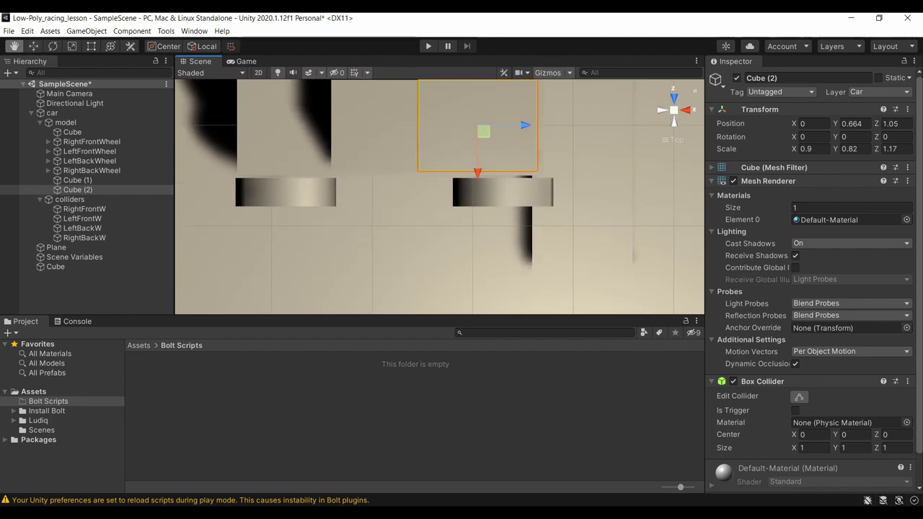
pyautogui.moveTo(485, 198); pyautogui.dragTo(485, 202)
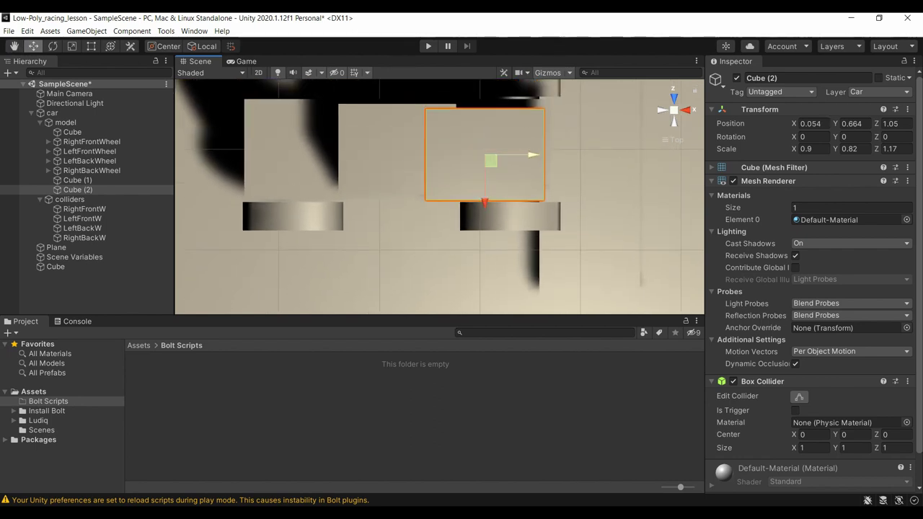
pyautogui.click(893, 148)
pyautogui.write('0.23')
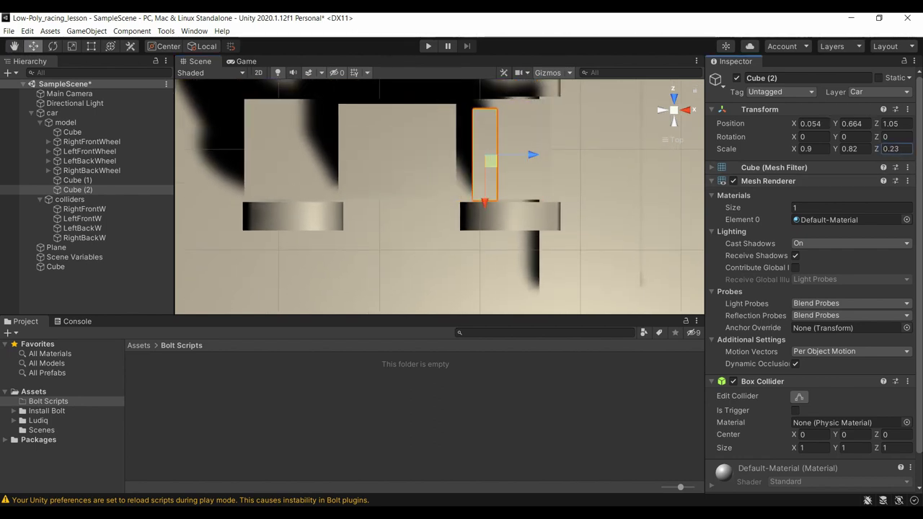
pyautogui.press('BackSpace')
pyautogui.press('BackSpace')
pyautogui.write('2')
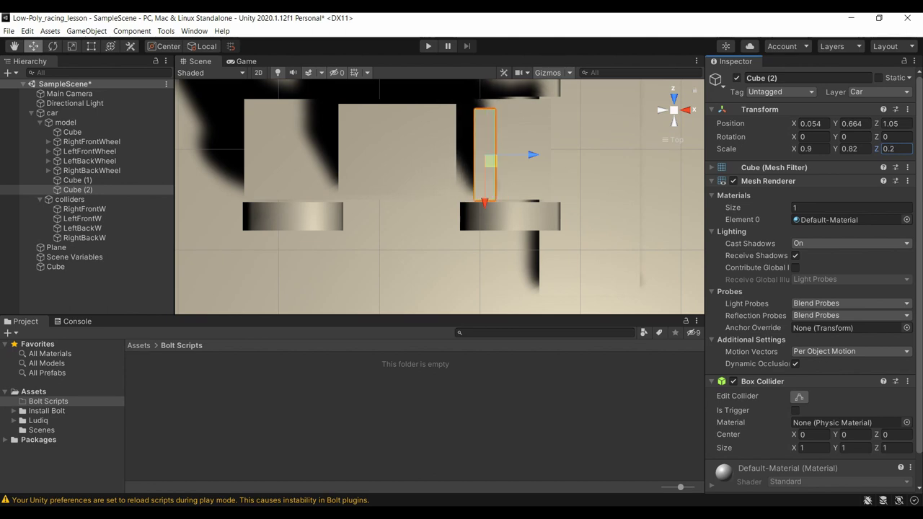
pyautogui.press('BackSpace')
pyautogui.write('05')
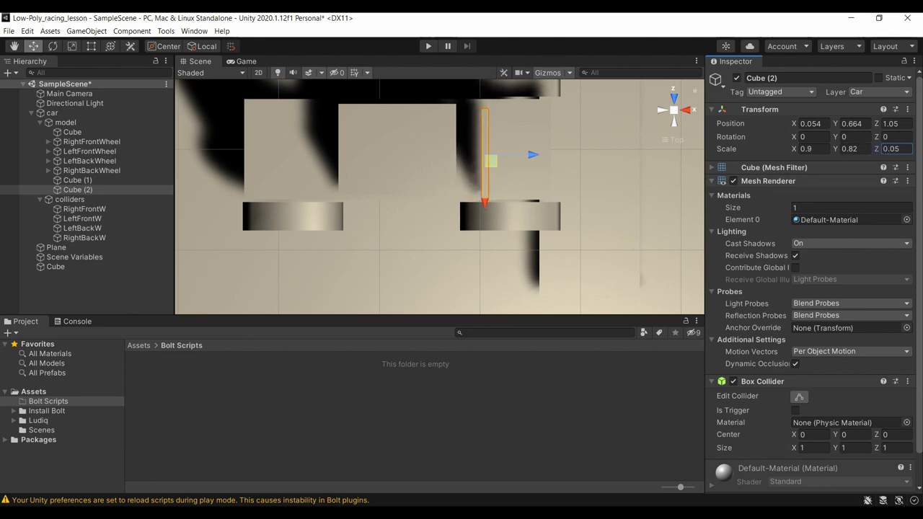
pyautogui.click(812, 148)
pyautogui.write('0.08')
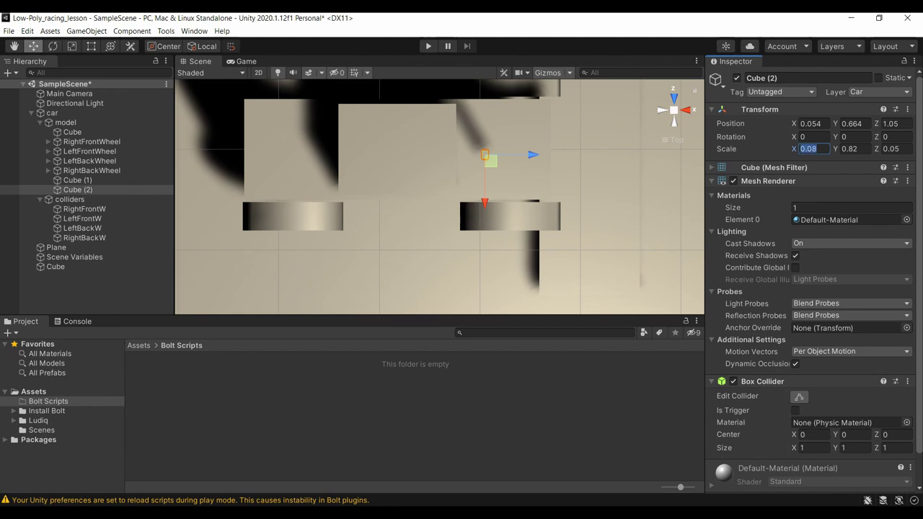
pyautogui.press('BackSpace')
pyautogui.write('5')
# - Position the thin pillar against the cabin's edge
pyautogui.moveTo(485, 180); pyautogui.dragTo(485, 222)
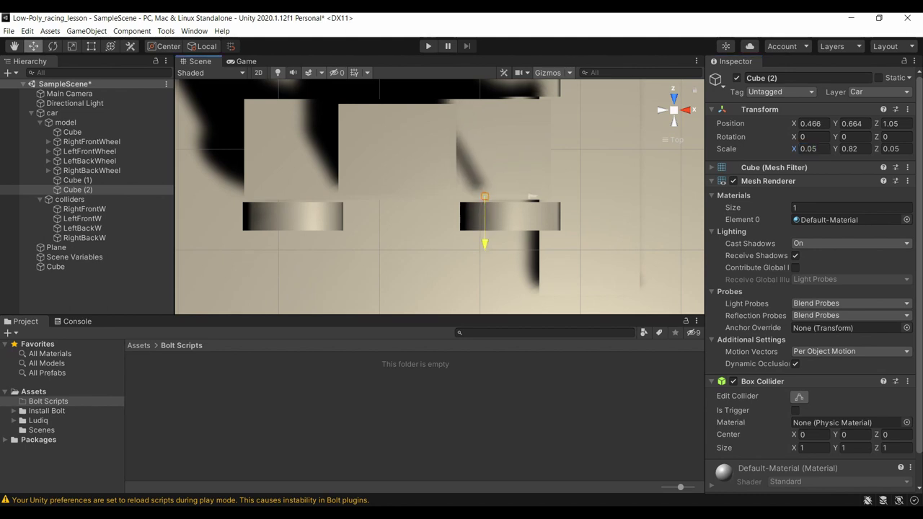
pyautogui.moveTo(531, 199); pyautogui.dragTo(502, 199)
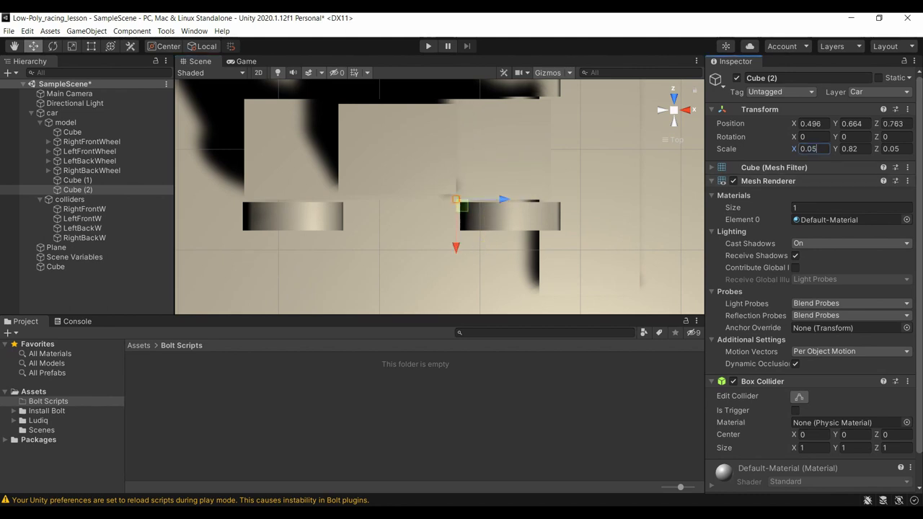
pyautogui.write('0.1')
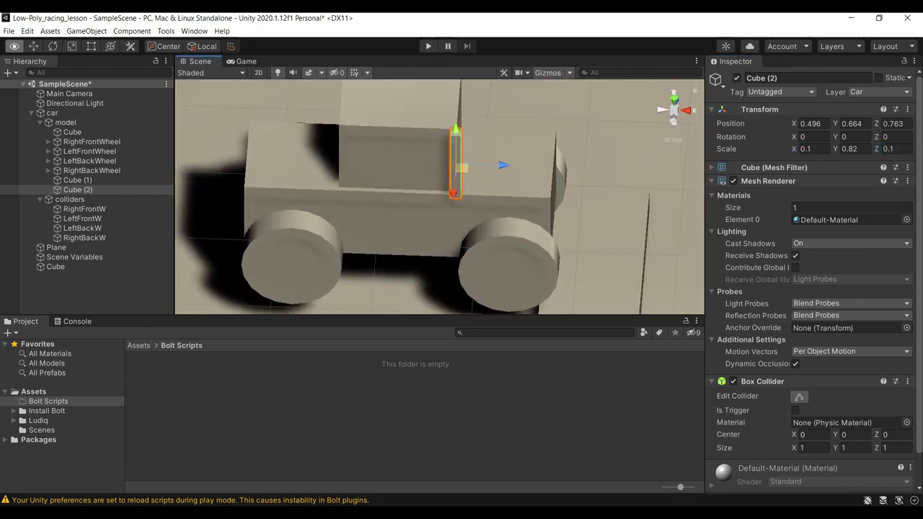
pyautogui.keyDown('alt'); pyautogui.moveTo(505, 216); pyautogui.dragTo(548, 181); pyautogui.keyUp('alt')
pyautogui.moveTo(404, 187); pyautogui.dragTo(425, 186)
pyautogui.keyDown('alt'); pyautogui.moveTo(440, 216); pyautogui.dragTo(462, 188); pyautogui.keyUp('alt')
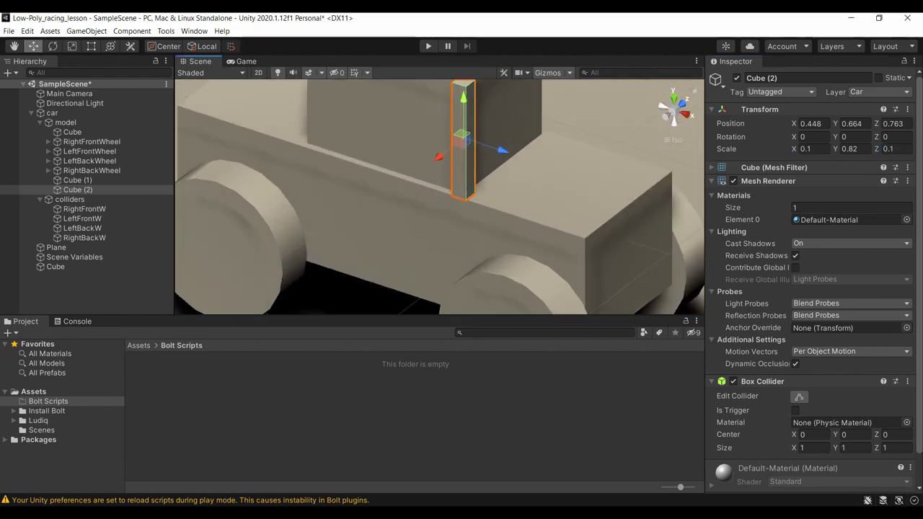
pyautogui.moveTo(441, 156)
pyautogui.mouseDown()
pyautogui.moveTo(448, 154)
pyautogui.moveTo(348, 152)
pyautogui.moveTo(389, 166)
pyautogui.mouseUp()
# - Duplicate the pillar, then duplicate the pair and slide the copies along X into place
pyautogui.rightClick(72, 190)
pyautogui.click(94, 254)
pyautogui.keyDown('shift'); pyautogui.click(456, 144); pyautogui.keyUp('shift')
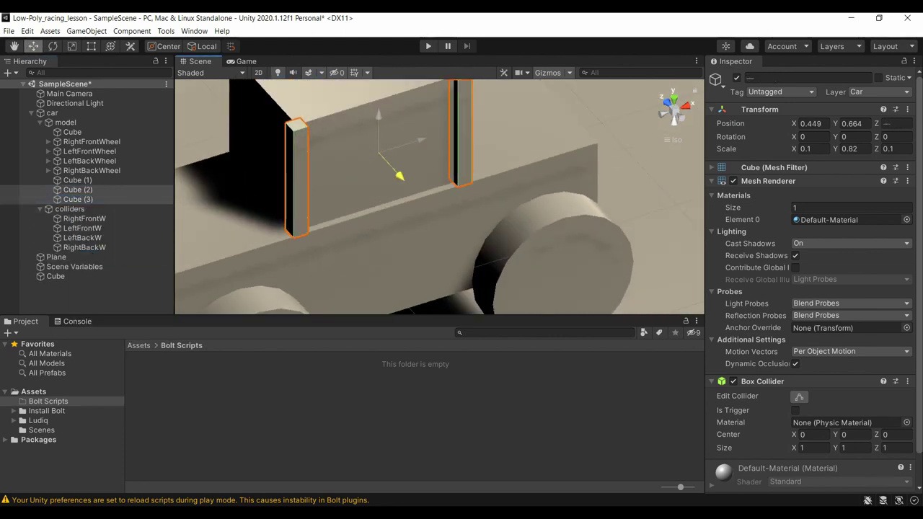
pyautogui.keyDown('alt'); pyautogui.moveTo(390, 165); pyautogui.dragTo(433, 174); pyautogui.keyUp('alt')
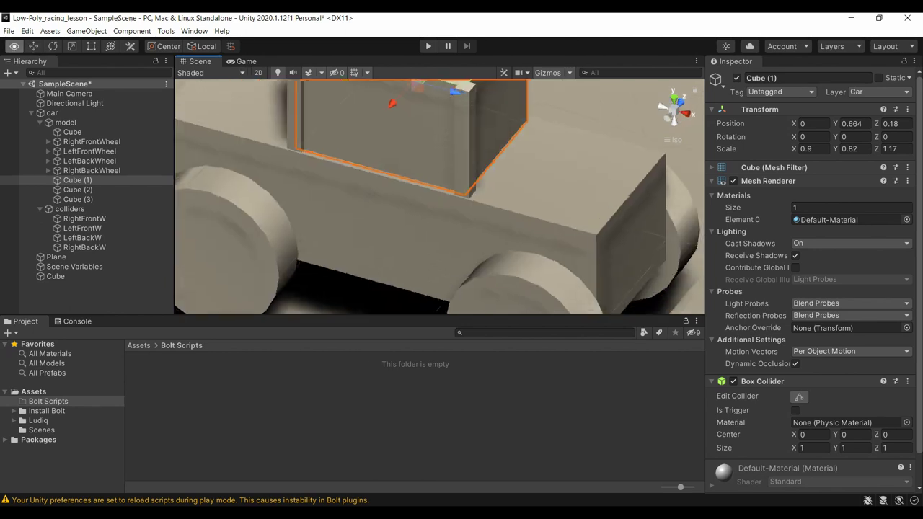
pyautogui.rightClick(65, 190)
pyautogui.click(101, 258)
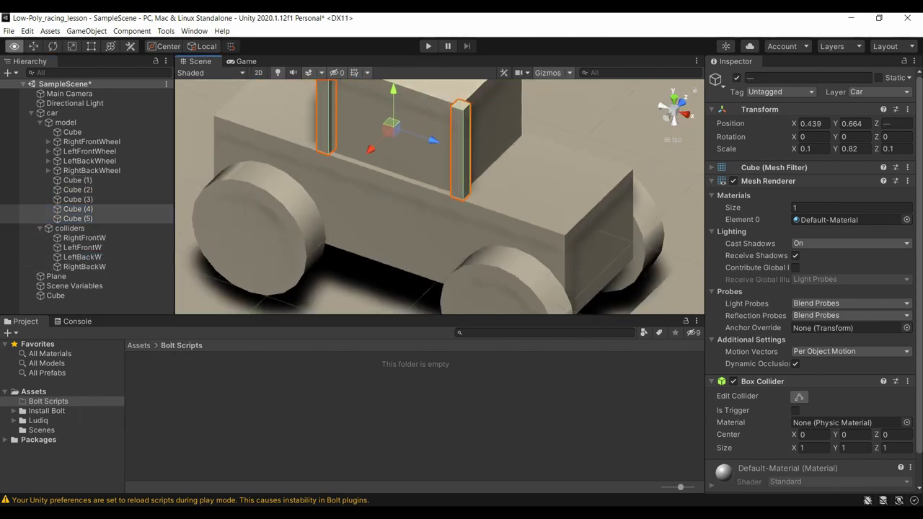
pyautogui.moveTo(562, 112); pyautogui.dragTo(516, 111)
pyautogui.moveTo(563, 143); pyautogui.dragTo(544, 119)
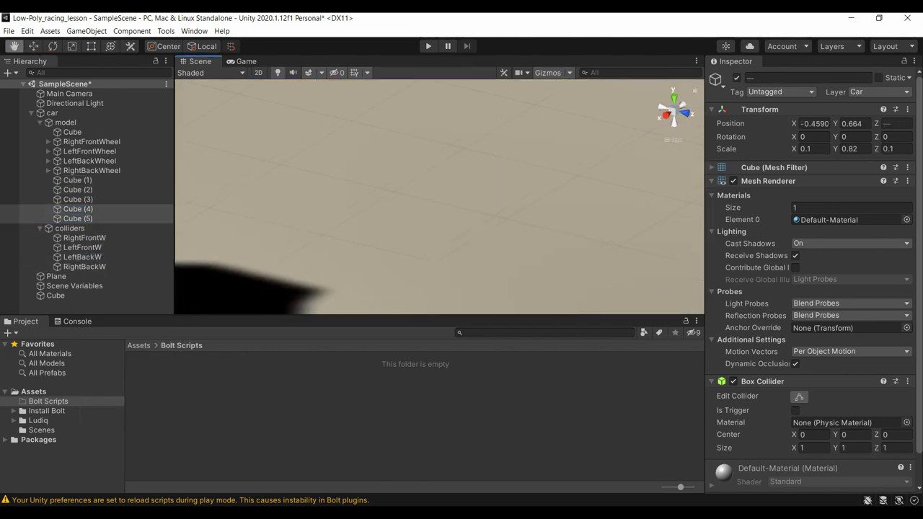
# - Duplicate the pillar pair again and move the copies to the cabin's other end
pyautogui.click(680, 113)
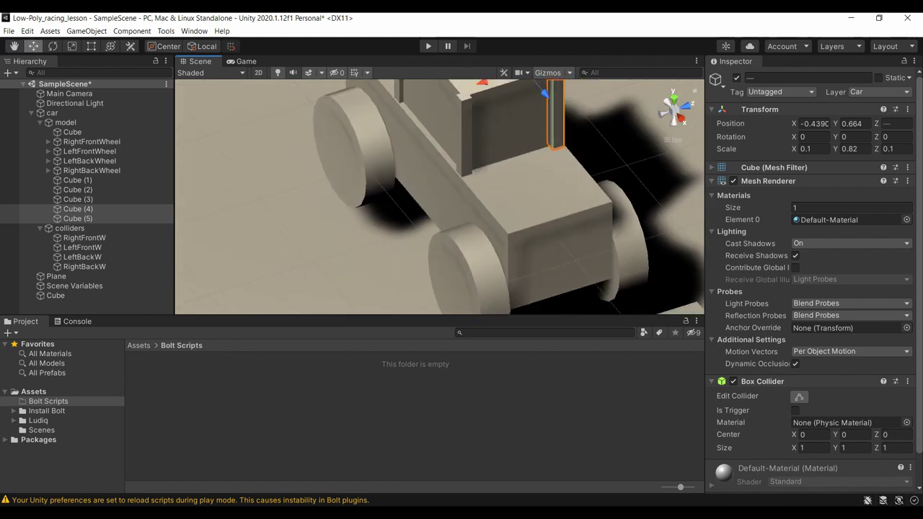
pyautogui.keyDown('alt'); pyautogui.moveTo(505, 217); pyautogui.dragTo(461, 209); pyautogui.keyUp('alt')
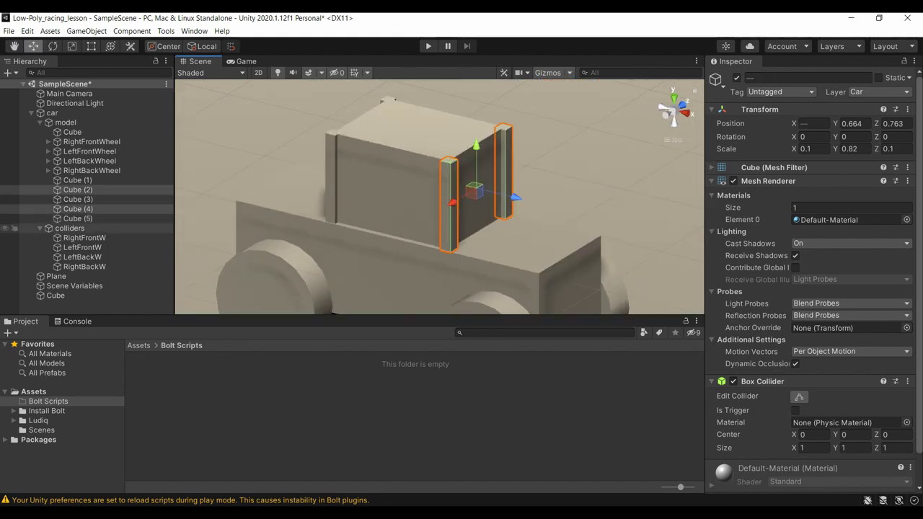
pyautogui.rightClick(72, 209)
pyautogui.click(108, 259)
pyautogui.moveTo(515, 197); pyautogui.dragTo(455, 182)
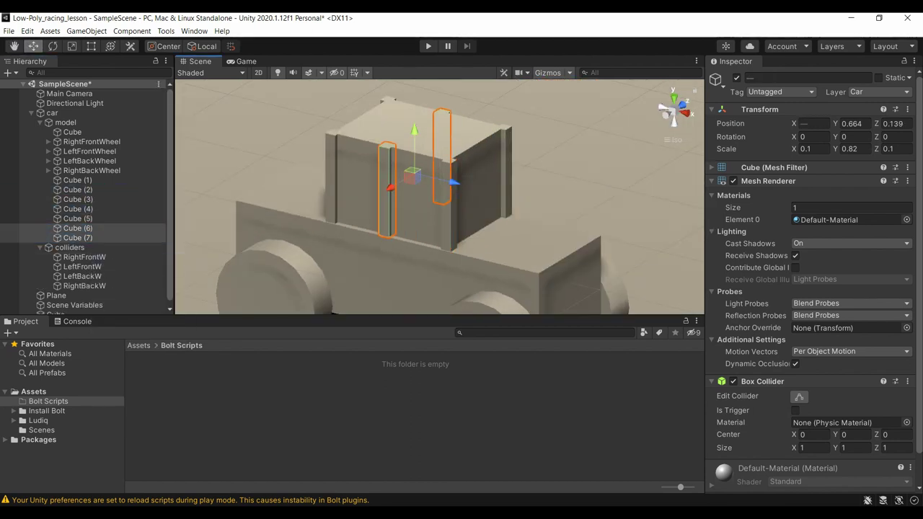
pyautogui.click(72, 180)
pyautogui.rightClick(101, 179)
# - Duplicate the cabin block, raise it, and scale it to X 1, Y 0.05
pyautogui.click(122, 248)
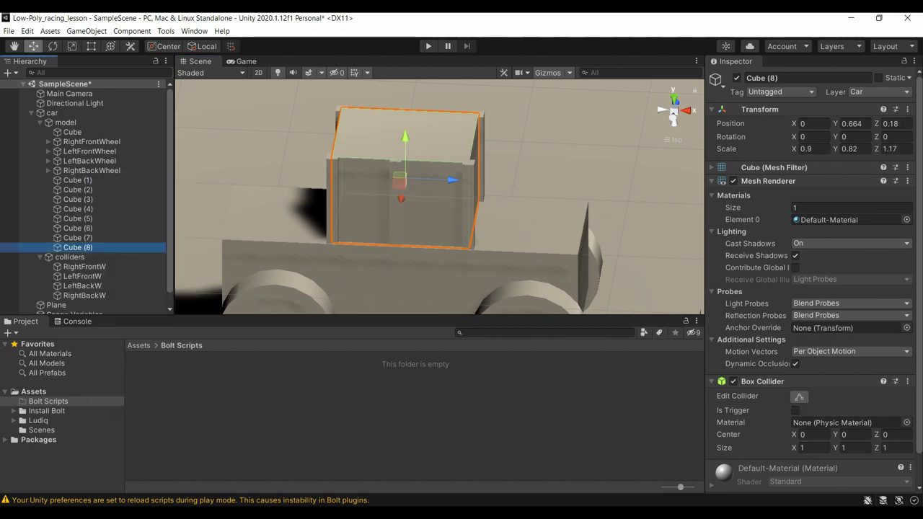
pyautogui.moveTo(405, 139); pyautogui.dragTo(405, 85)
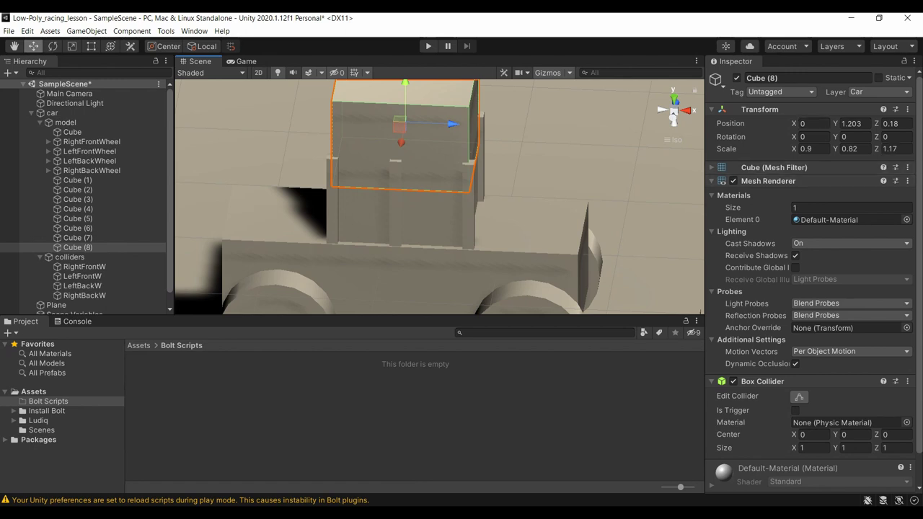
pyautogui.doubleClick(851, 148)
pyautogui.write('0.33')
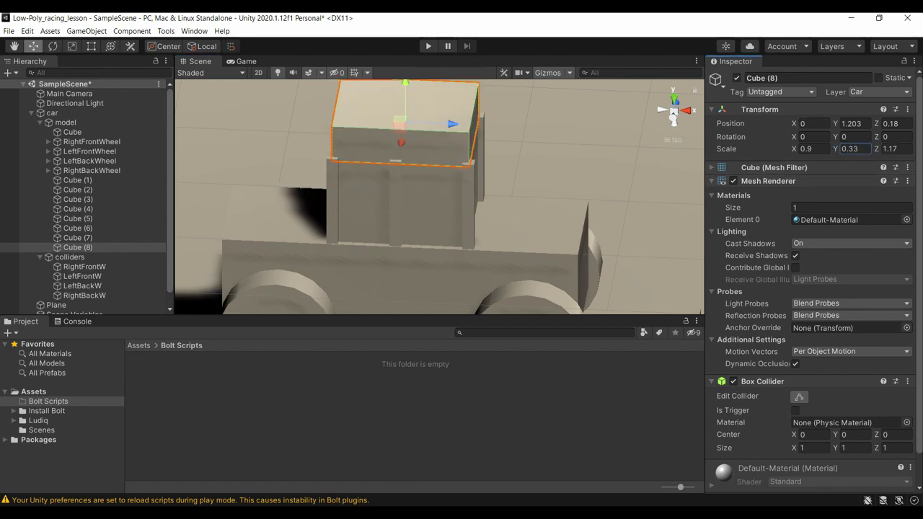
pyautogui.press('BackSpace')
pyautogui.press('BackSpace')
pyautogui.write('05')
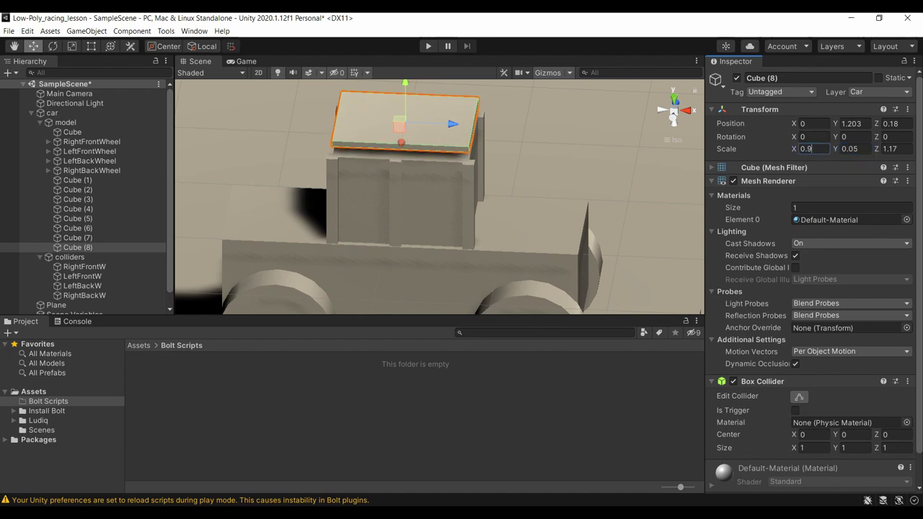
pyautogui.press('BackSpace')
pyautogui.press('BackSpace')
pyautogui.write('1')
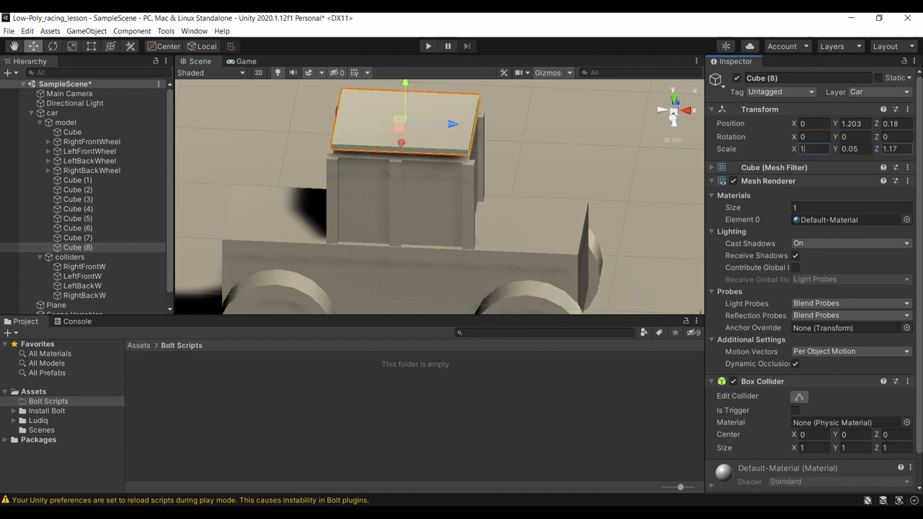
pyautogui.click(897, 148)
# - Lower the slab onto the pillar tops and lengthen it to about 1.27
pyautogui.moveTo(405, 101); pyautogui.dragTo(405, 110)
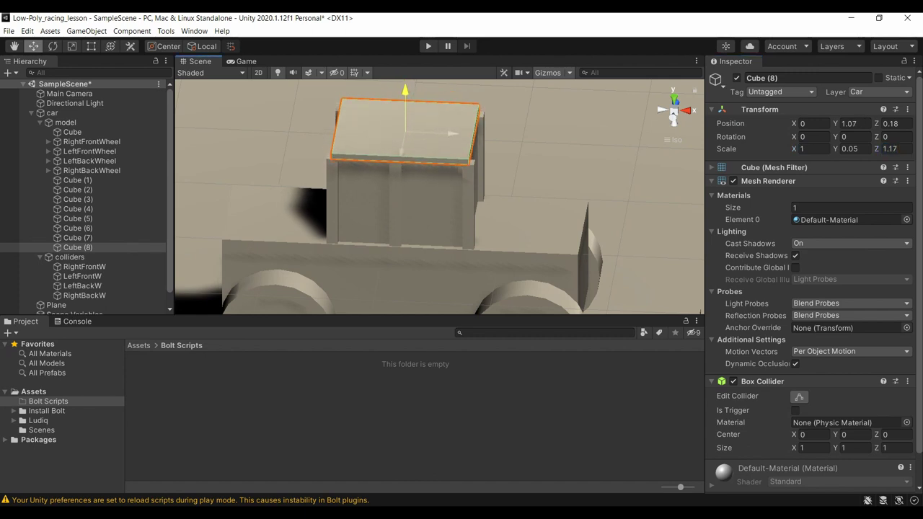
pyautogui.moveTo(440, 195)
pyautogui.keyDown('alt'); pyautogui.mouseDown()
pyautogui.moveTo(491, 195)
pyautogui.moveTo(462, 217)
pyautogui.moveTo(461, 238)
pyautogui.moveTo(476, 238)
pyautogui.mouseUp(); pyautogui.keyUp('alt')
pyautogui.scroll(-2, 808, 289)
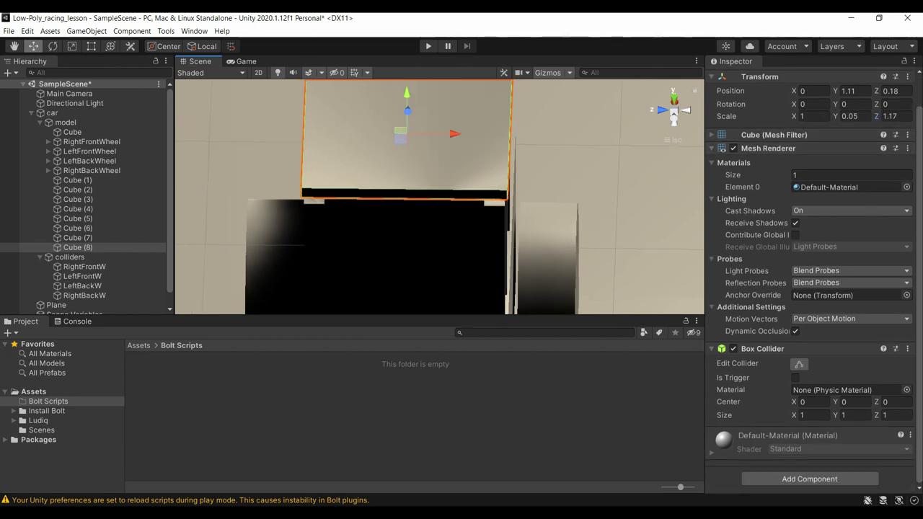
pyautogui.moveTo(875, 116); pyautogui.dragTo(882, 116)
pyautogui.moveTo(476, 238)
pyautogui.keyDown('alt'); pyautogui.mouseDown()
pyautogui.moveTo(505, 238)
pyautogui.moveTo(519, 217)
pyautogui.moveTo(548, 260)
pyautogui.mouseUp(); pyautogui.keyUp('alt')
pyautogui.scroll(-3, 440, 195)
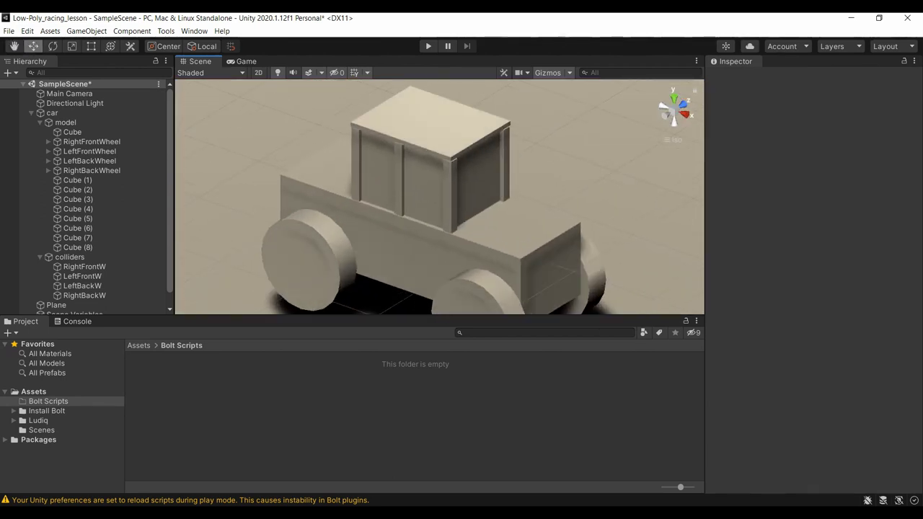
pyautogui.scroll(2, 440, 196)
pyautogui.scroll(3, 440, 196)
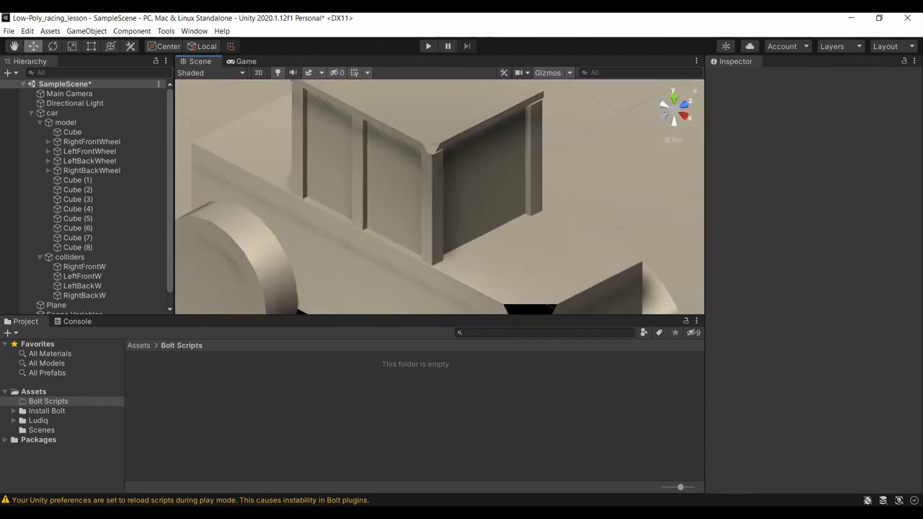
pyautogui.keyDown('alt'); pyautogui.moveTo(548, 260); pyautogui.dragTo(505, 217); pyautogui.keyUp('alt')
pyautogui.click(433, 108)
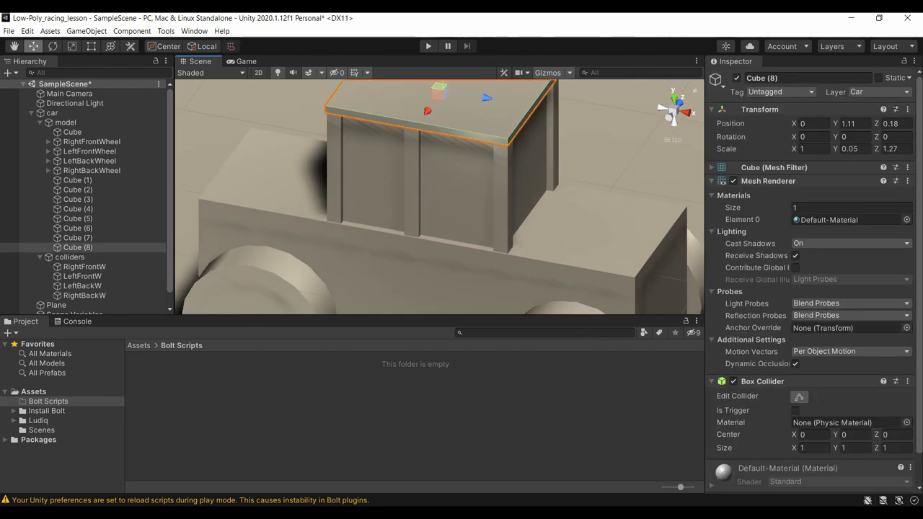
# - Set the roof's Z scale to 1.28 and nudge it along Z into place
pyautogui.click(56, 305)
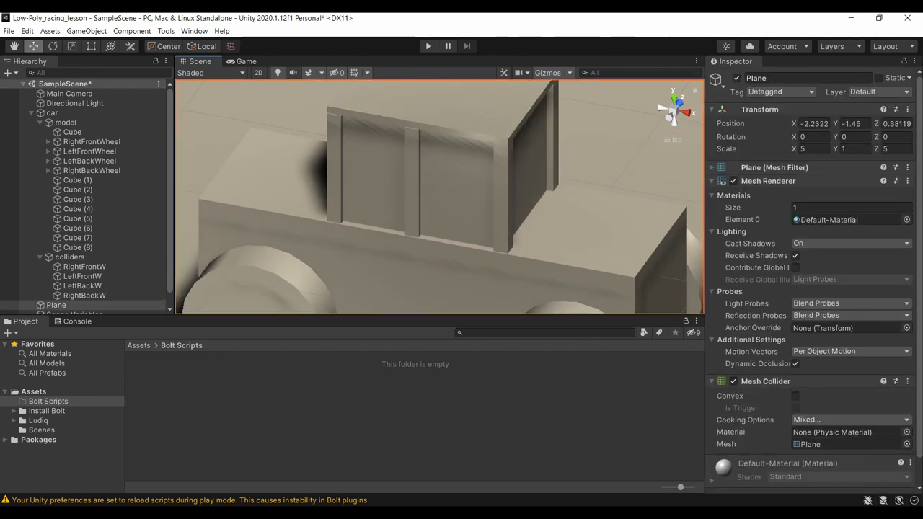
pyautogui.keyDown('alt'); pyautogui.moveTo(440, 197); pyautogui.dragTo(404, 216); pyautogui.keyUp('alt')
pyautogui.click(497, 115)
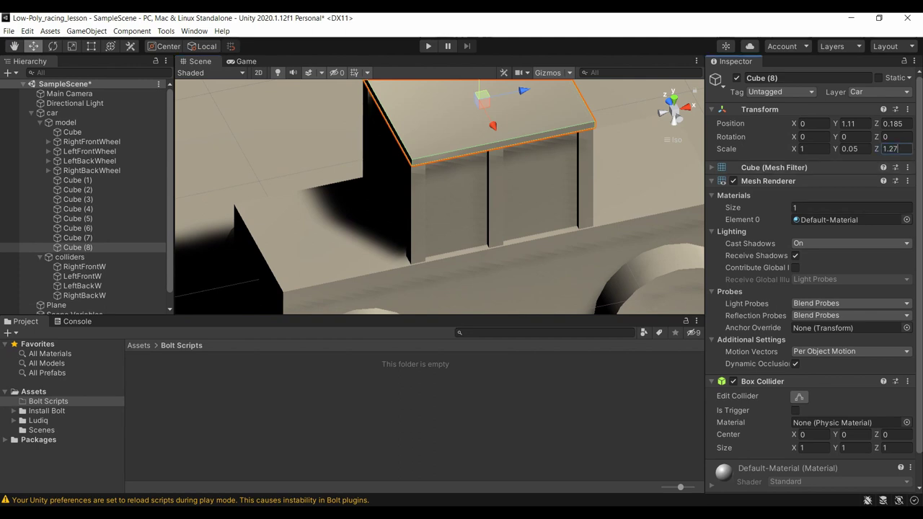
pyautogui.press('BackSpace')
pyautogui.write('8')
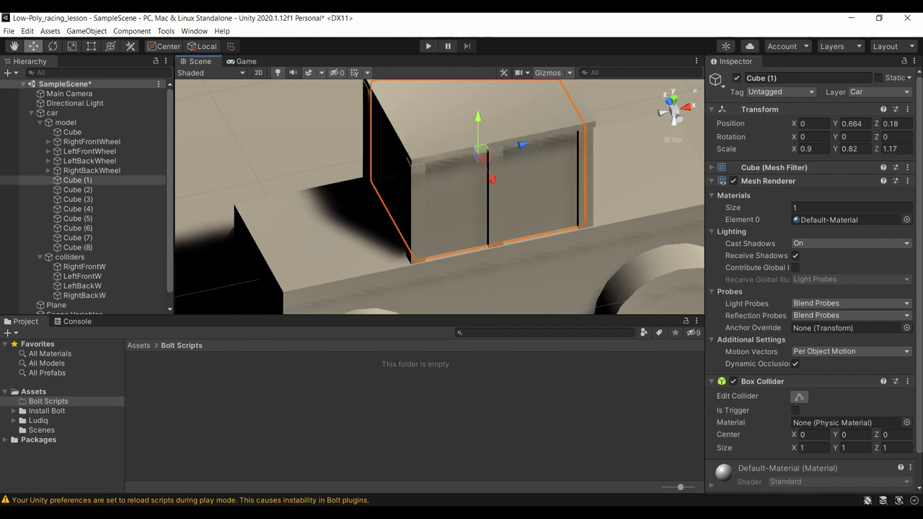
pyautogui.keyDown('alt'); pyautogui.moveTo(440, 195); pyautogui.dragTo(505, 202); pyautogui.keyUp('alt')
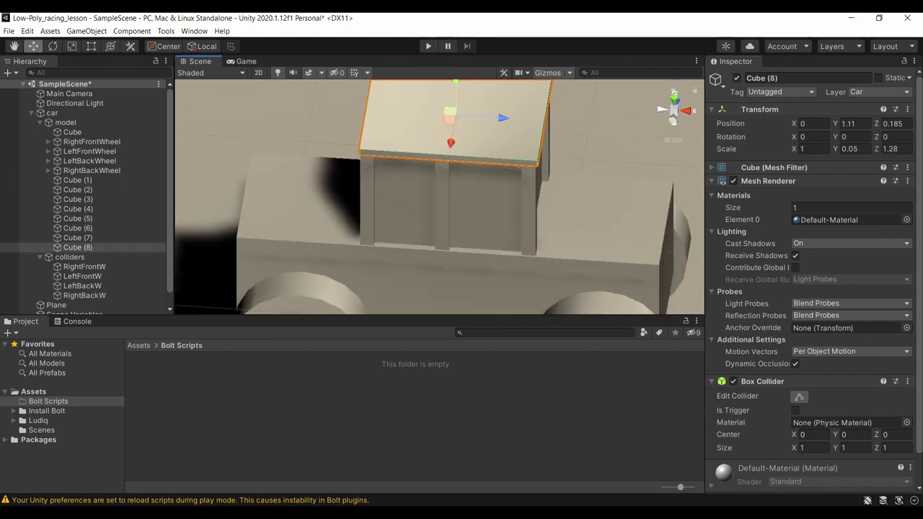
pyautogui.moveTo(500, 118); pyautogui.dragTo(496, 118)
pyautogui.click(238, 123)
pyautogui.keyDown('alt'); pyautogui.moveTo(433, 194); pyautogui.dragTo(360, 187); pyautogui.keyUp('alt')
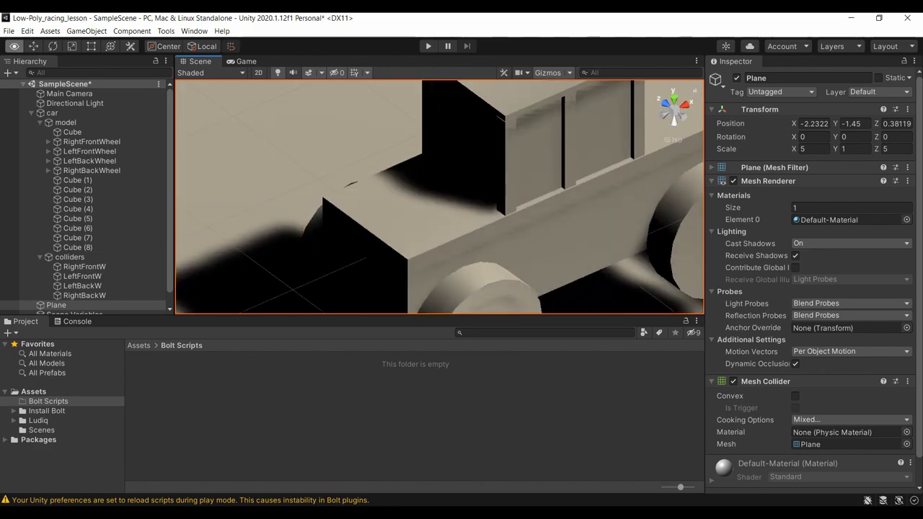
pyautogui.keyDown('alt'); pyautogui.moveTo(432, 195); pyautogui.dragTo(303, 194); pyautogui.keyUp('alt')
pyautogui.scroll(-3, 440, 196)
pyautogui.scroll(-2, 440, 196)
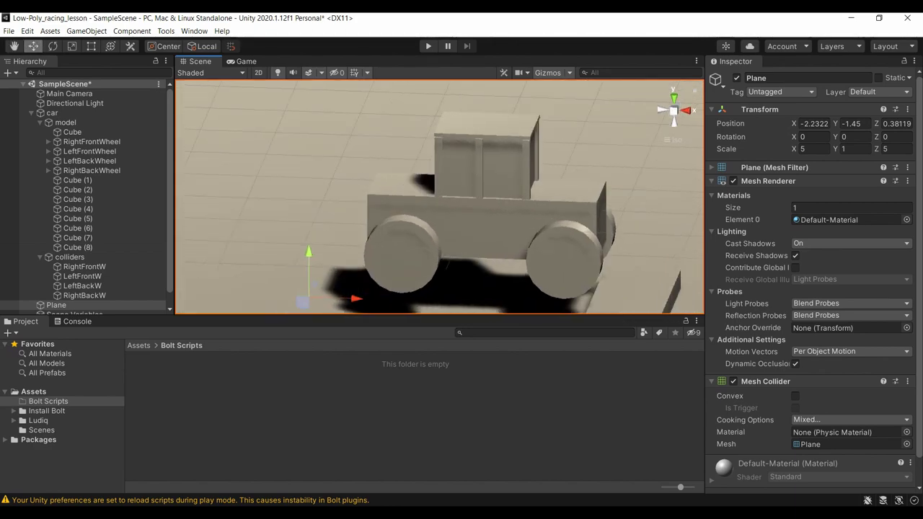
pyautogui.scroll(-1, 83, 276)
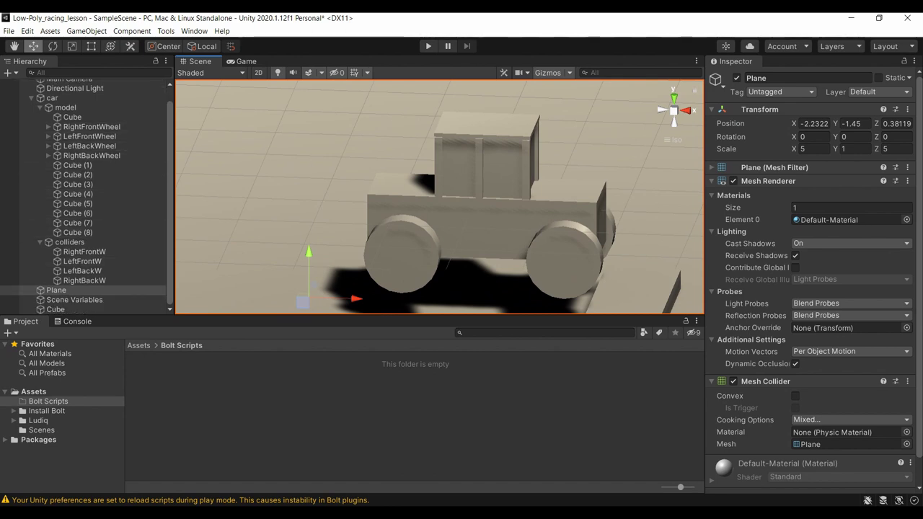
# - Create a folder named Materials at the top level of Assets and open it
pyautogui.click(33, 392)
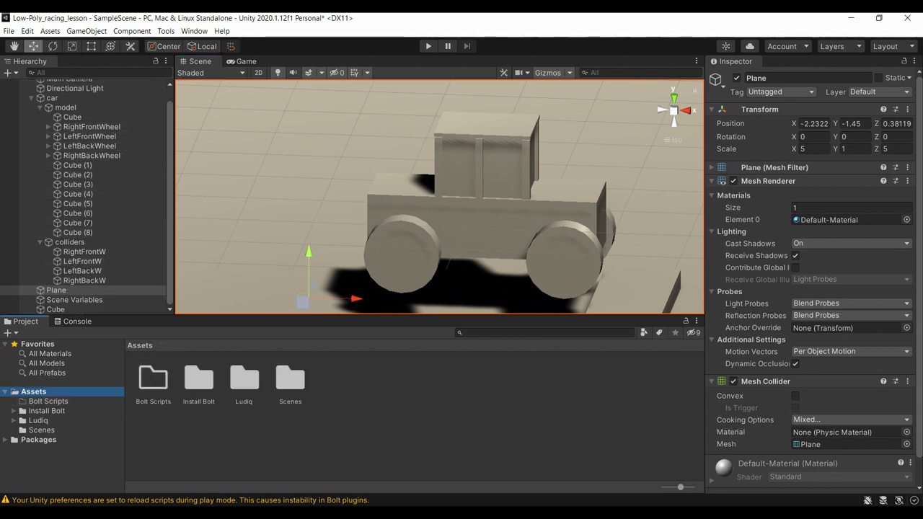
pyautogui.rightClick(394, 409)
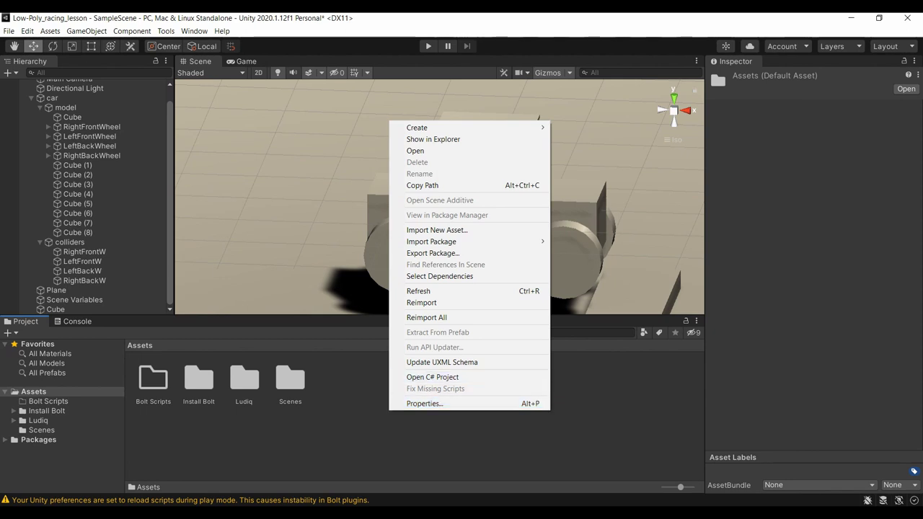
pyautogui.moveTo(425, 128)
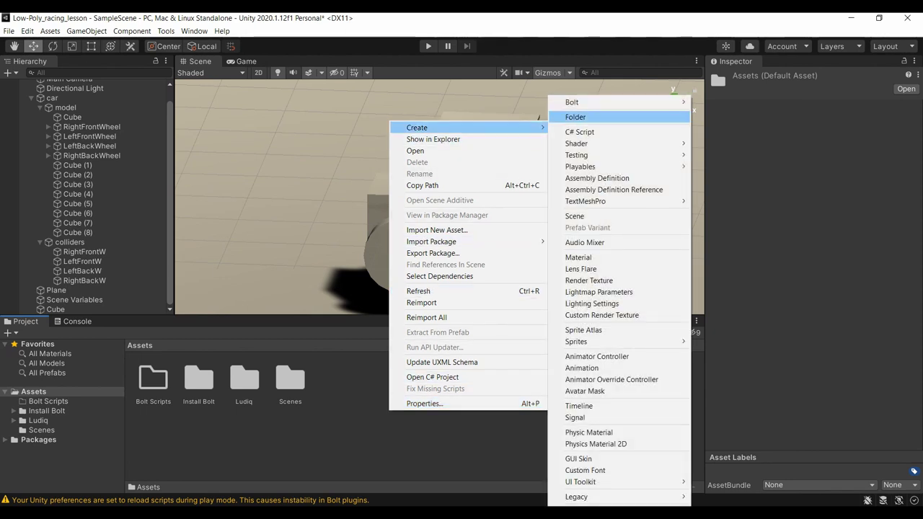
pyautogui.click(576, 117)
pyautogui.write('Materials')
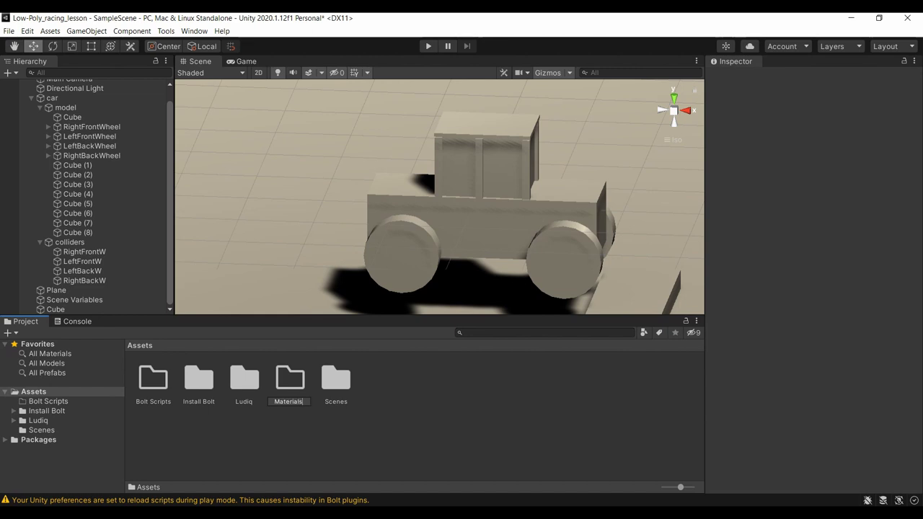
pyautogui.press('Return')
pyautogui.doubleClick(290, 379)
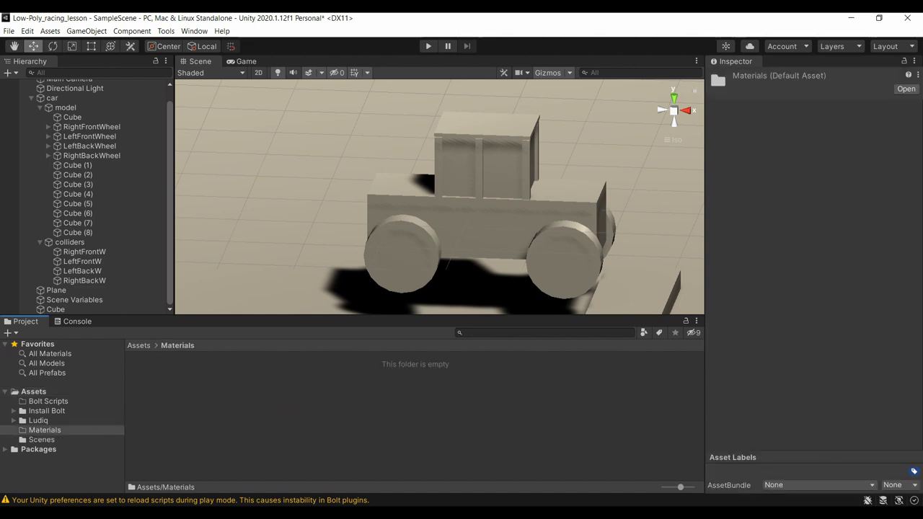
pyautogui.rightClick(245, 418)
pyautogui.moveTo(324, 135)
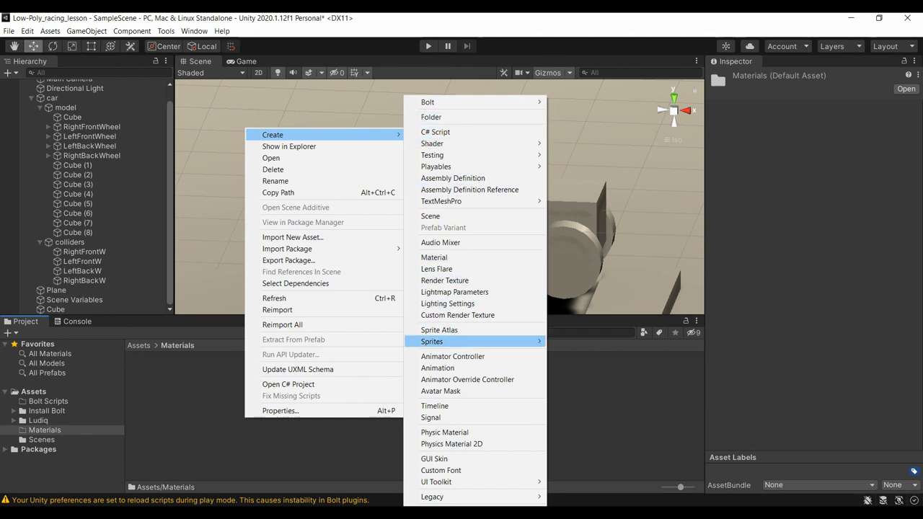
# - Create a Wheel material and darken its Albedo colour to near-black 0D0D0D
pyautogui.click(440, 258)
pyautogui.write('Wheel')
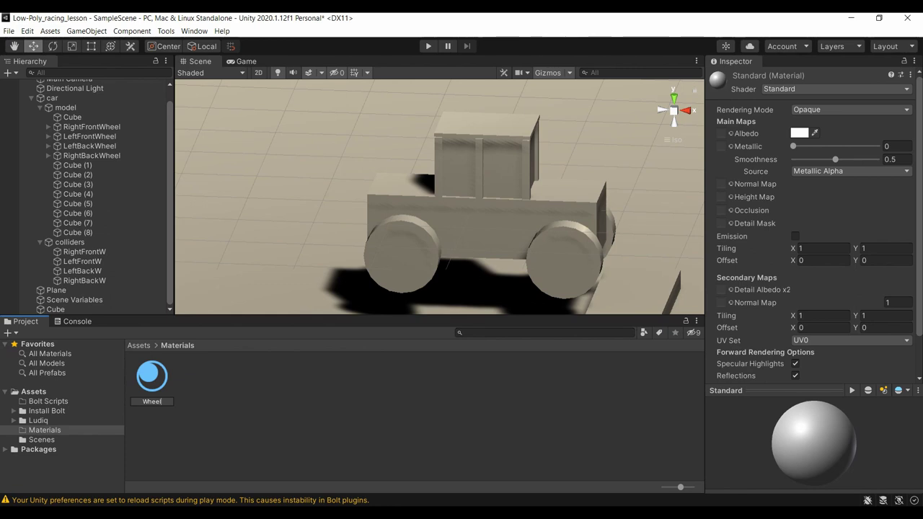
pyautogui.press('Return')
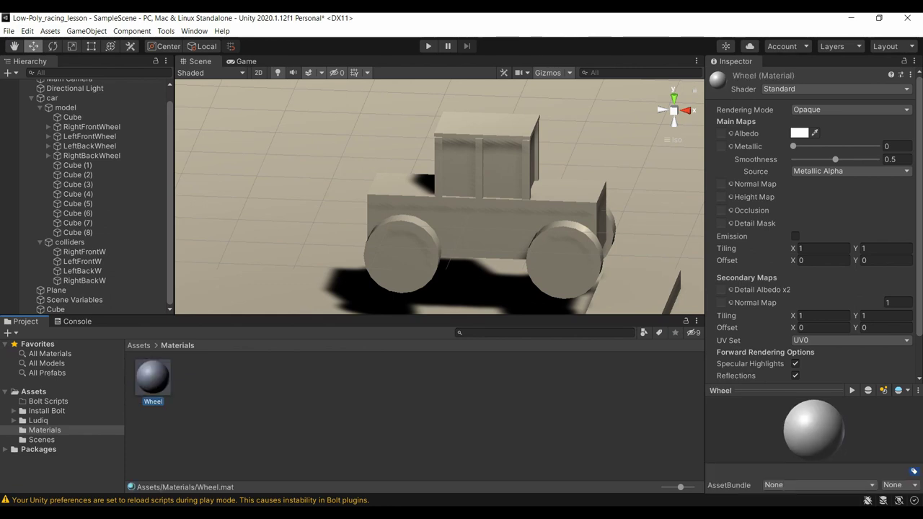
pyautogui.click(800, 132)
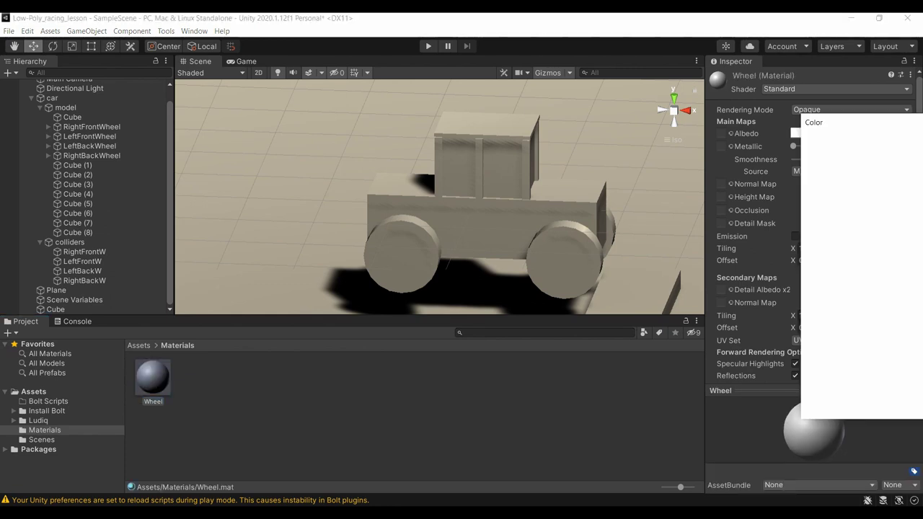
pyautogui.moveTo(817, 194); pyautogui.dragTo(816, 254)
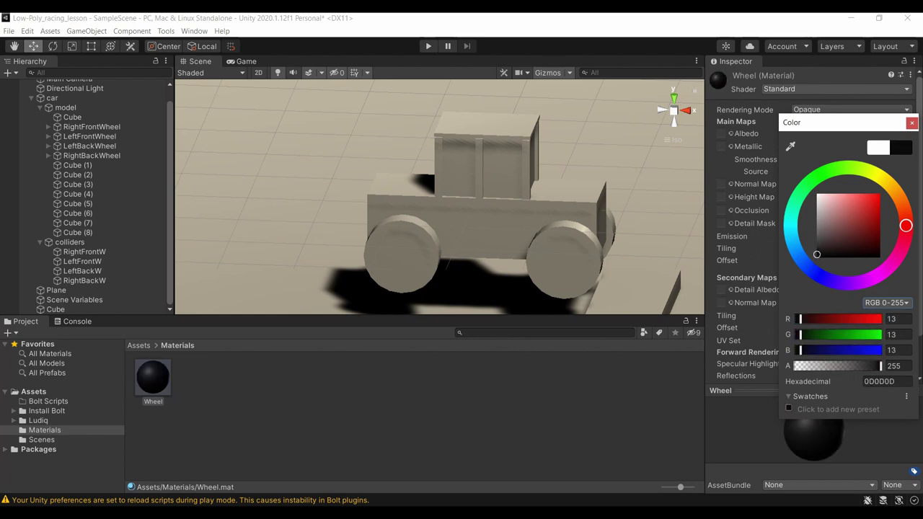
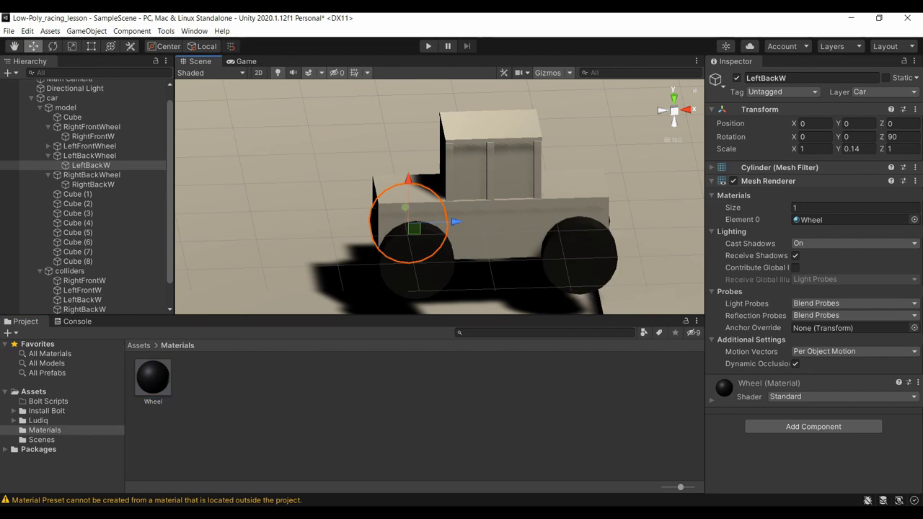
# - Create a new material in Assets/Materials named Metalic
pyautogui.rightClick(234, 91)
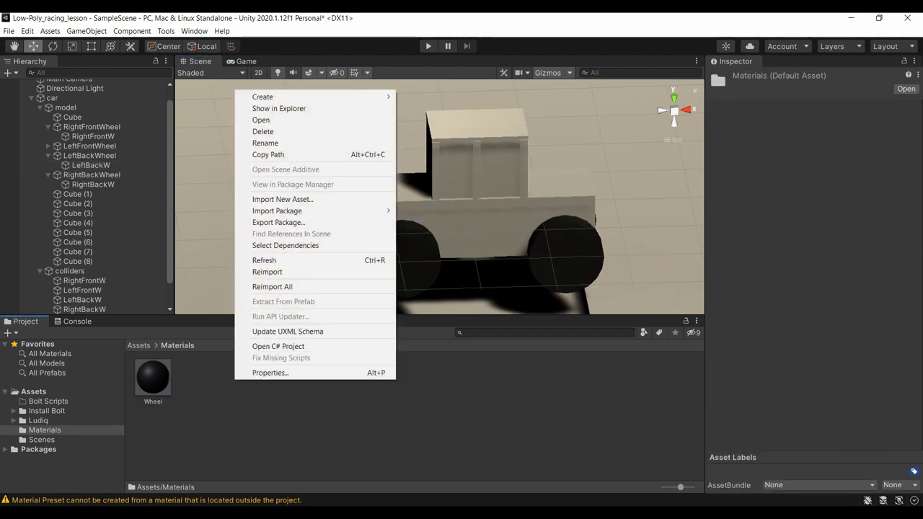
pyautogui.rightClick(216, 129)
pyautogui.moveTo(243, 137)
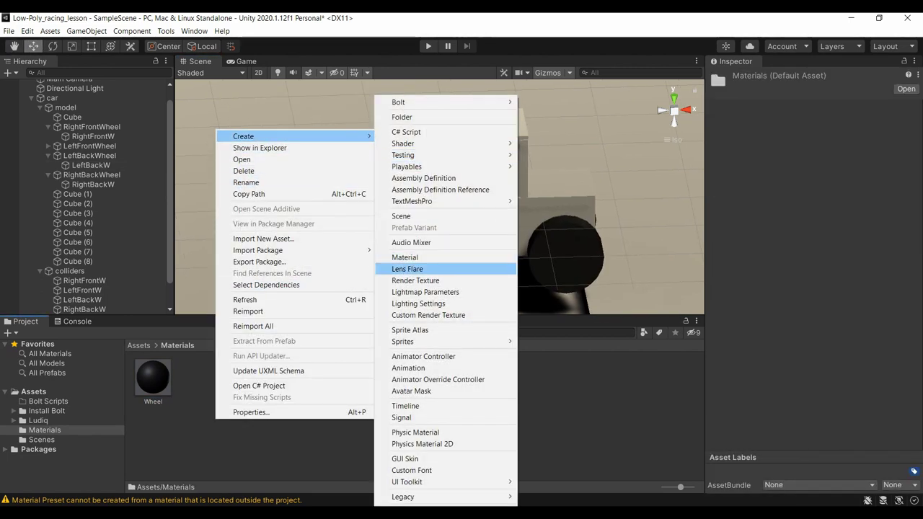
pyautogui.click(404, 258)
pyautogui.write('Metalic')
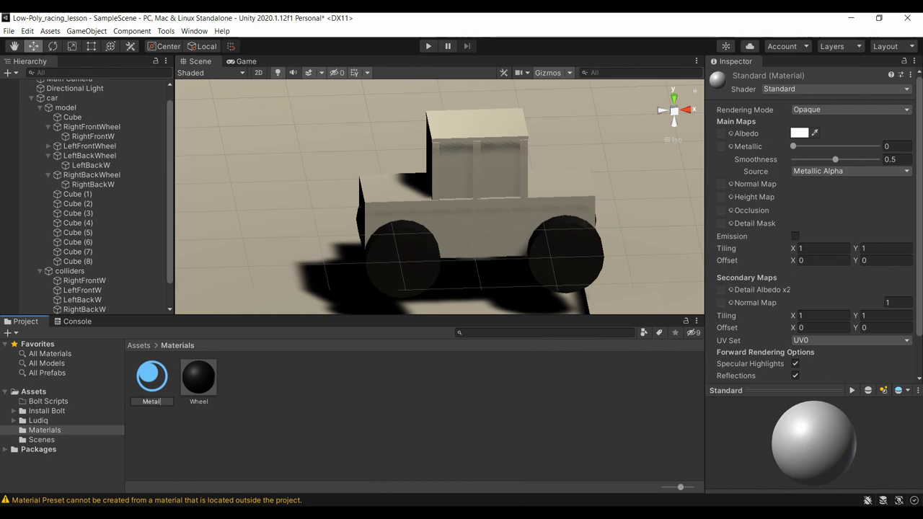
pyautogui.press('Return')
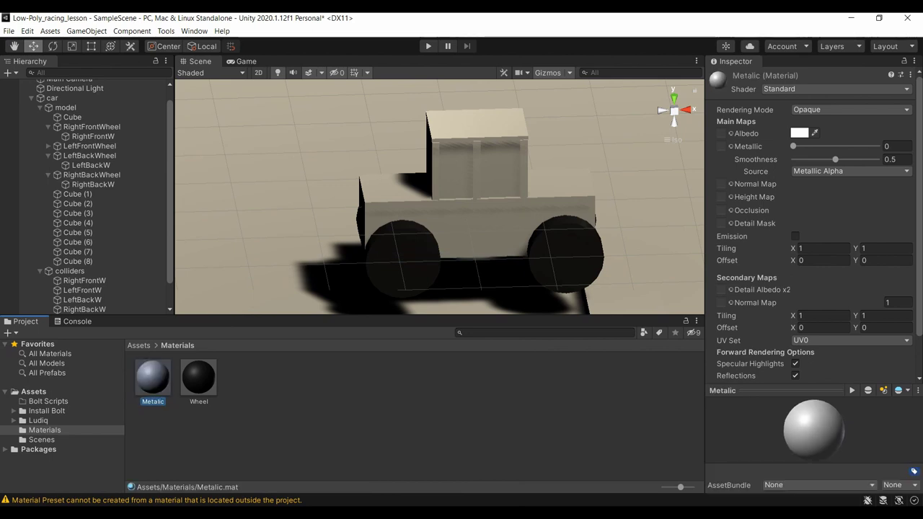
# - Set the Metalic material's albedo to dark blue 0B486A
pyautogui.click(799, 133)
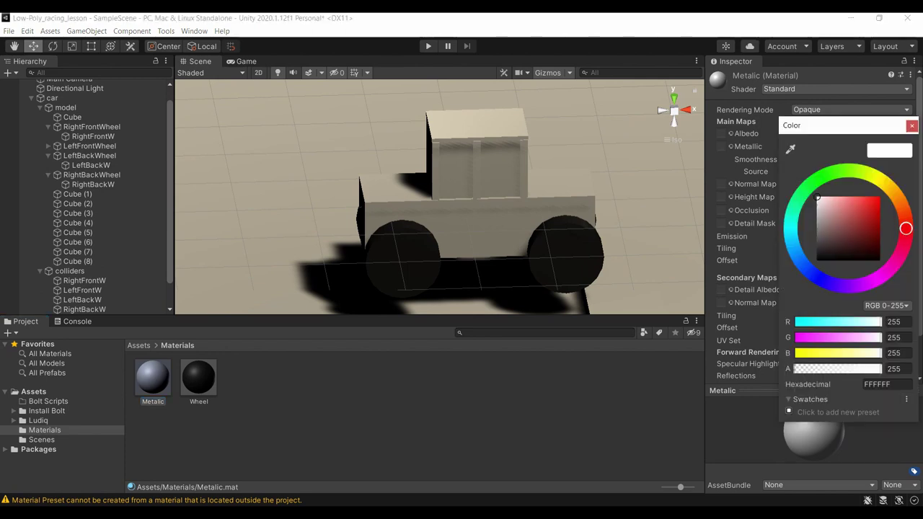
pyautogui.click(825, 176)
pyautogui.moveTo(854, 217); pyautogui.dragTo(865, 209)
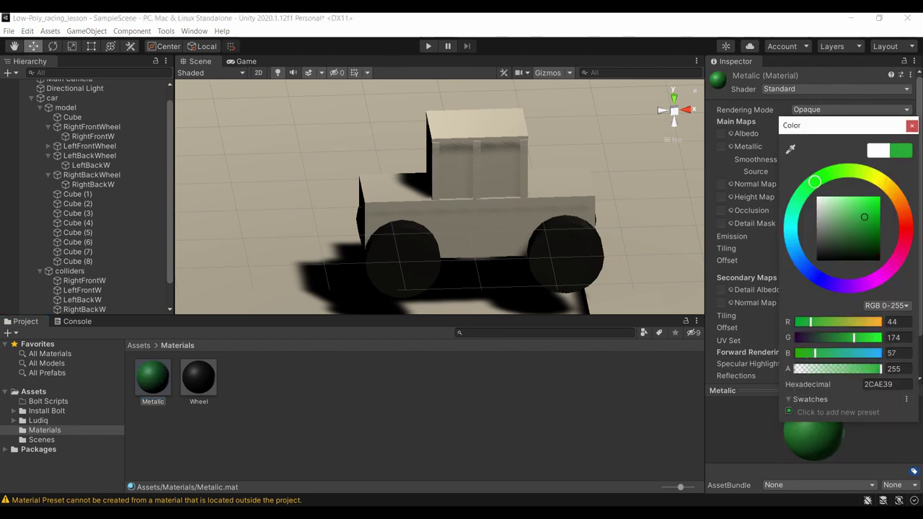
pyautogui.moveTo(814, 182)
pyautogui.mouseDown()
pyautogui.moveTo(804, 192)
pyautogui.moveTo(794, 249)
pyautogui.mouseUp()
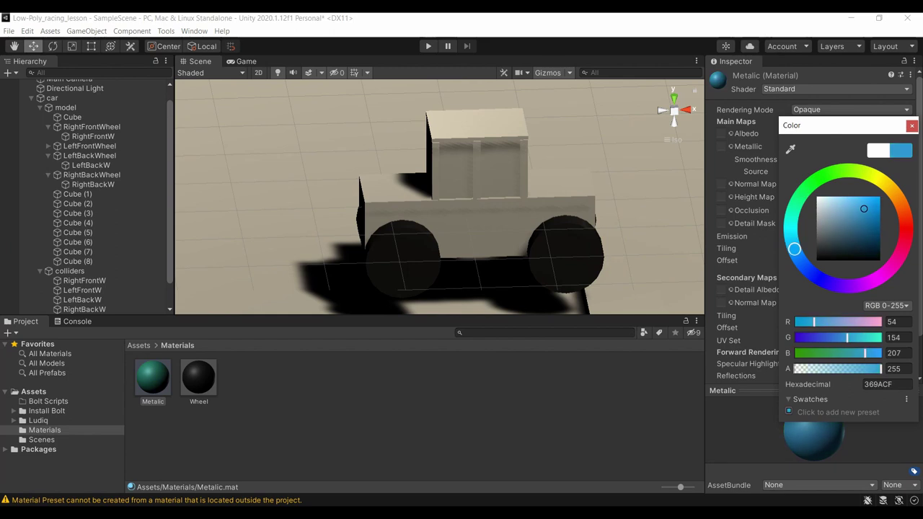
pyautogui.moveTo(864, 208); pyautogui.dragTo(857, 218)
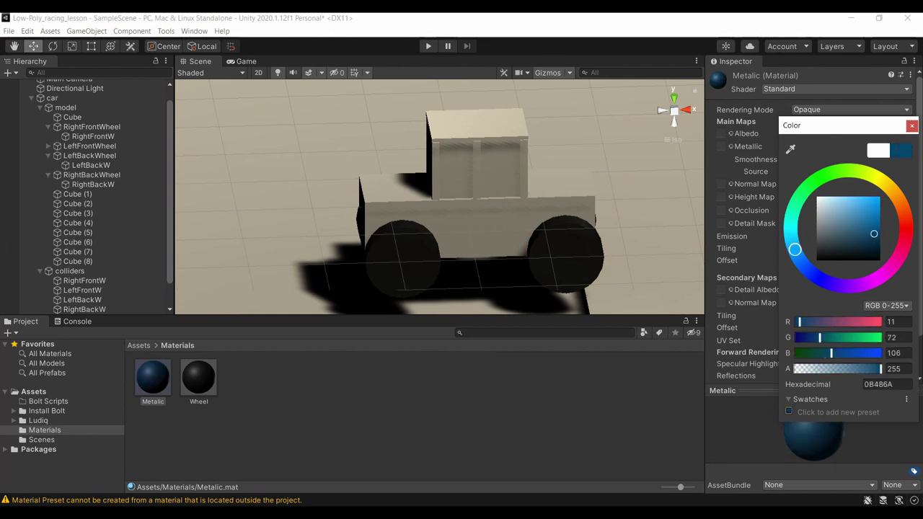
pyautogui.click(415, 440)
# - Raise Metalic's metallic to about 0.839 and smoothness to about 0.602
pyautogui.click(153, 377)
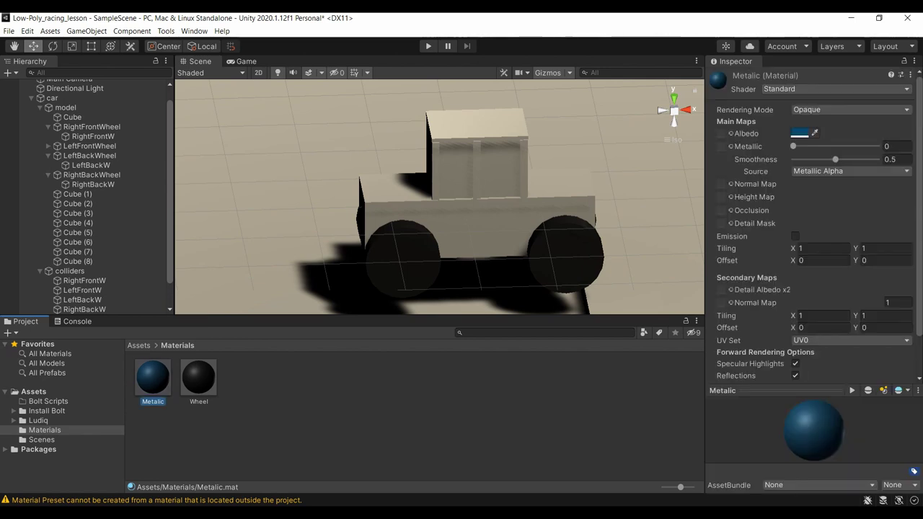
pyautogui.moveTo(793, 147)
pyautogui.mouseDown()
pyautogui.moveTo(866, 147)
pyautogui.moveTo(845, 159)
pyautogui.mouseUp()
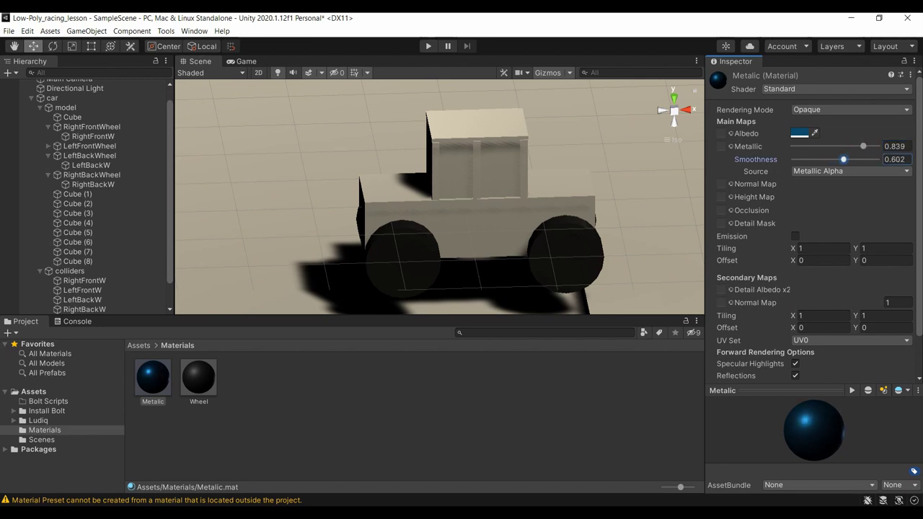
pyautogui.press('Escape')
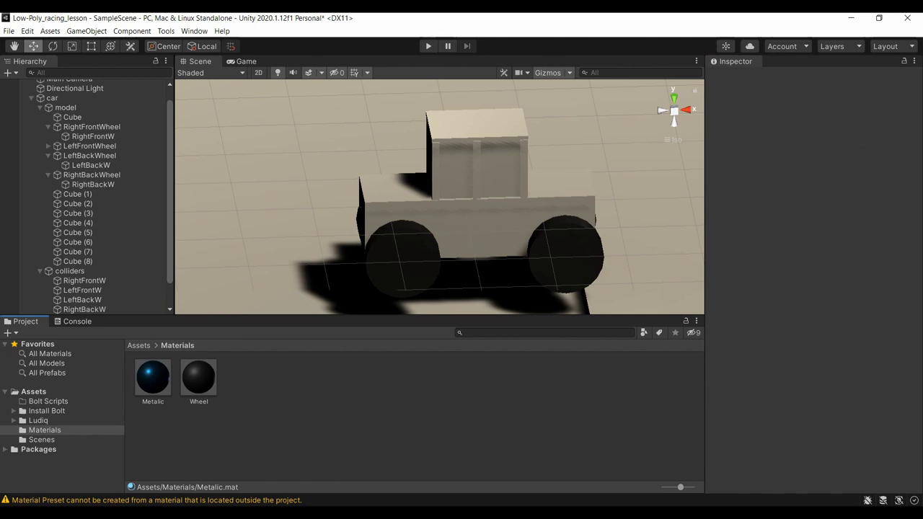
# - Lower the Wheel material's smoothness to 0.303
pyautogui.click(198, 377)
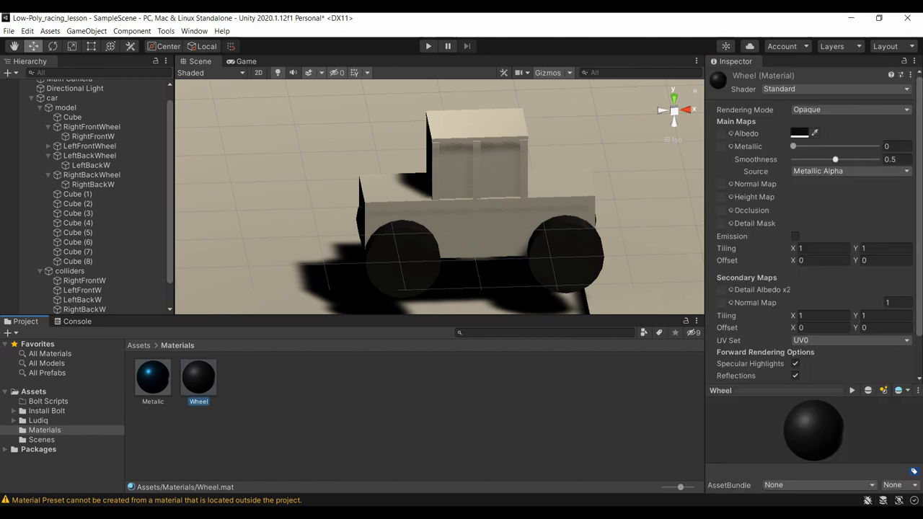
pyautogui.moveTo(836, 159); pyautogui.dragTo(806, 160)
pyautogui.click(404, 432)
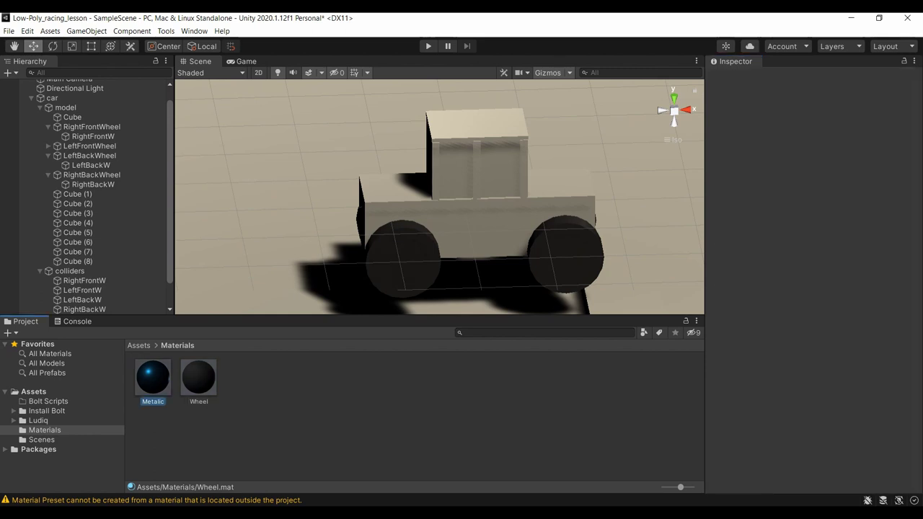
# - Apply the Metalic material to the car body, cabin top and right cabin pillar
pyautogui.moveTo(153, 376); pyautogui.dragTo(505, 210)
pyautogui.keyDown('alt'); pyautogui.moveTo(432, 194); pyautogui.dragTo(505, 188); pyautogui.keyUp('alt')
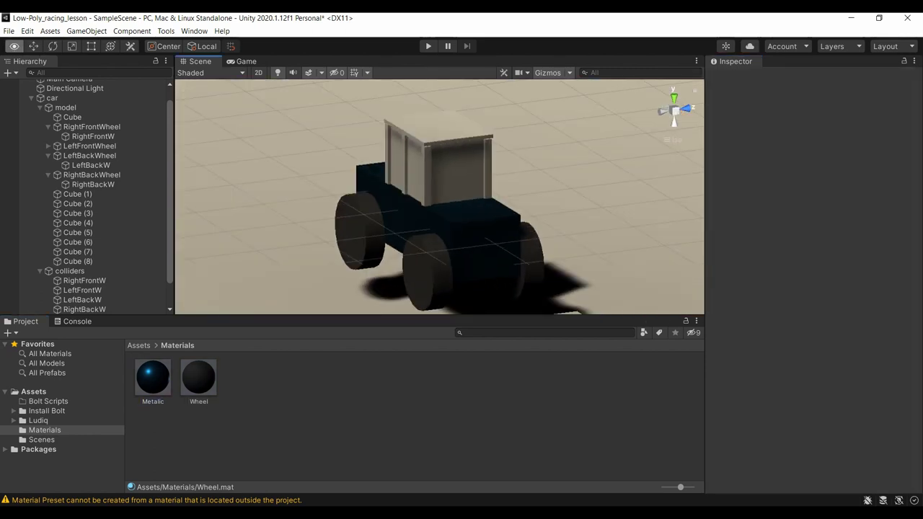
pyautogui.moveTo(153, 376); pyautogui.dragTo(467, 134)
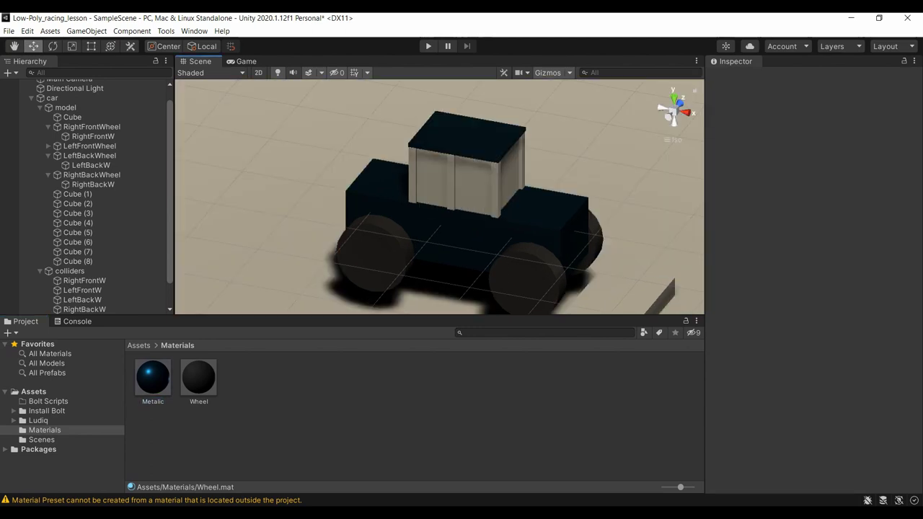
pyautogui.scroll(3, 440, 195)
pyautogui.scroll(3, 440, 195)
pyautogui.moveTo(153, 376); pyautogui.dragTo(534, 180)
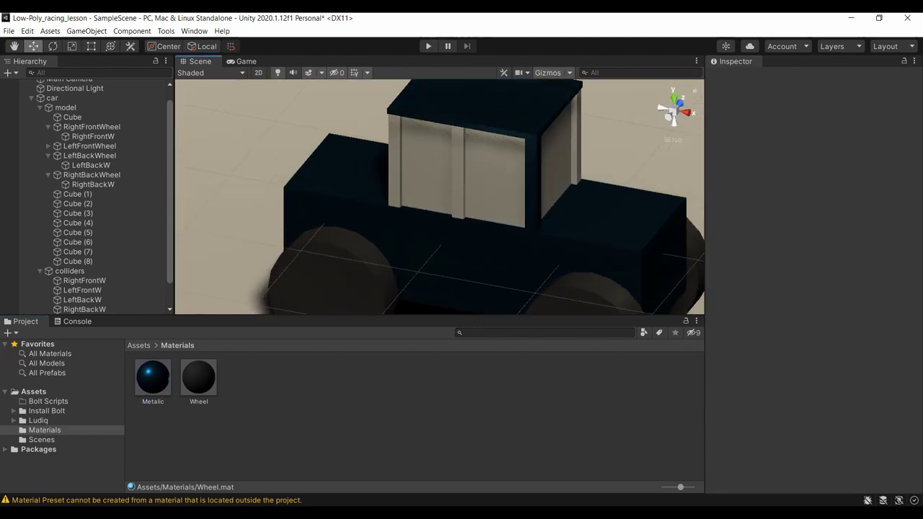
pyautogui.click(532, 184)
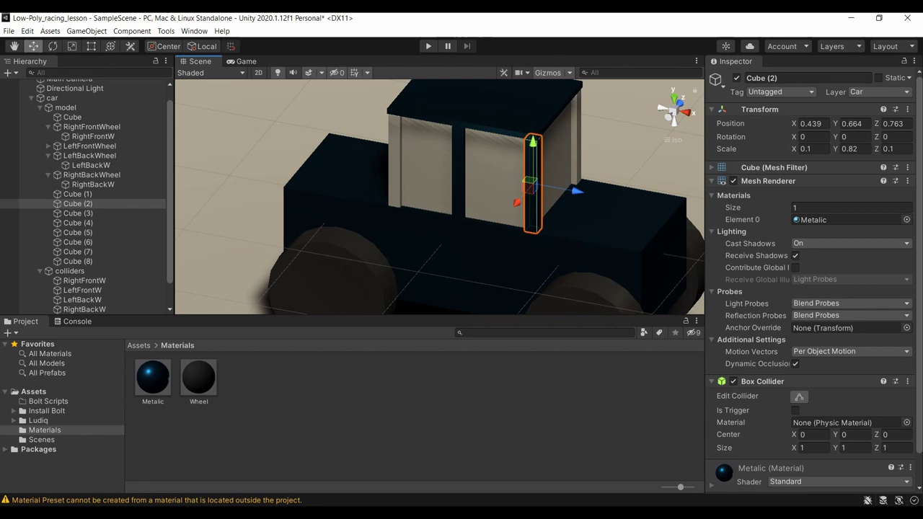
# - Inspect the car from the front, checking pillar Cube (7) and roof slab Cube (8)
pyautogui.moveTo(440, 216); pyautogui.dragTo(505, 238, button='right')
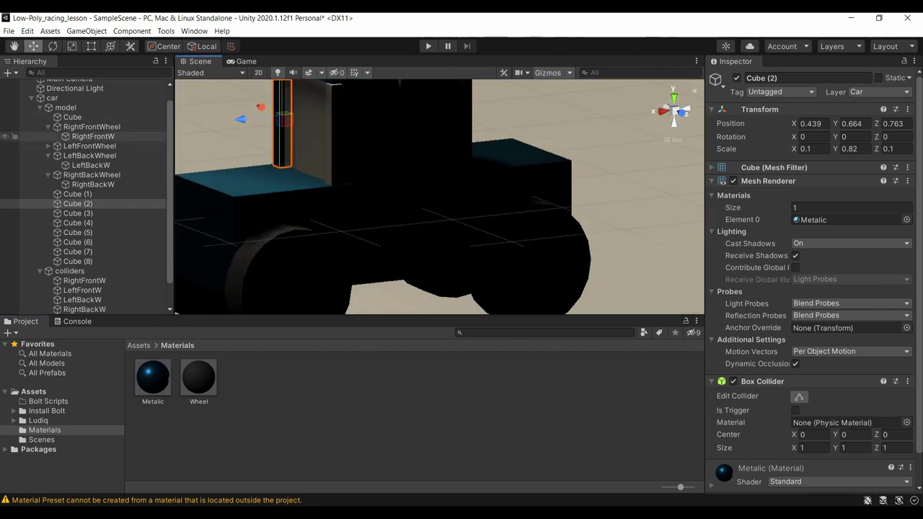
pyautogui.moveTo(440, 217); pyautogui.dragTo(476, 202, button='right')
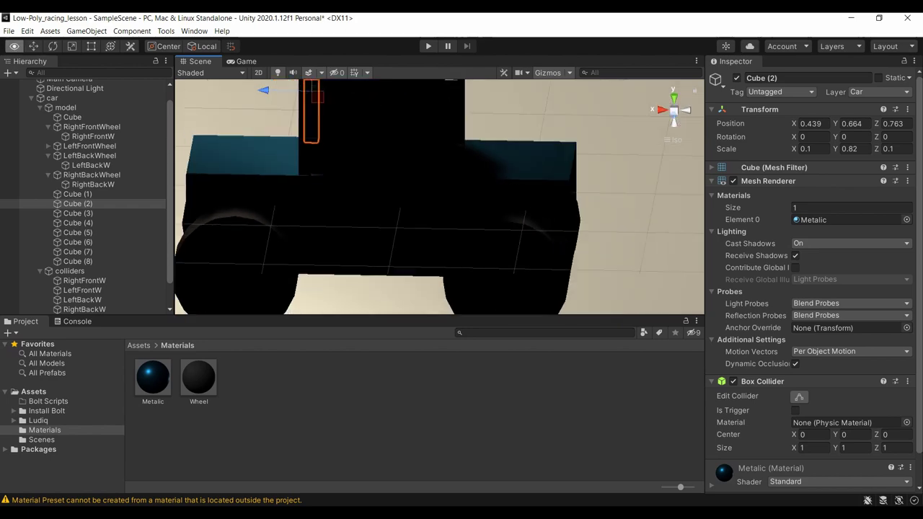
pyautogui.moveTo(350, 186)
pyautogui.mouseDown(button='right')
pyautogui.moveTo(353, 220)
pyautogui.moveTo(390, 217)
pyautogui.mouseUp(button='right')
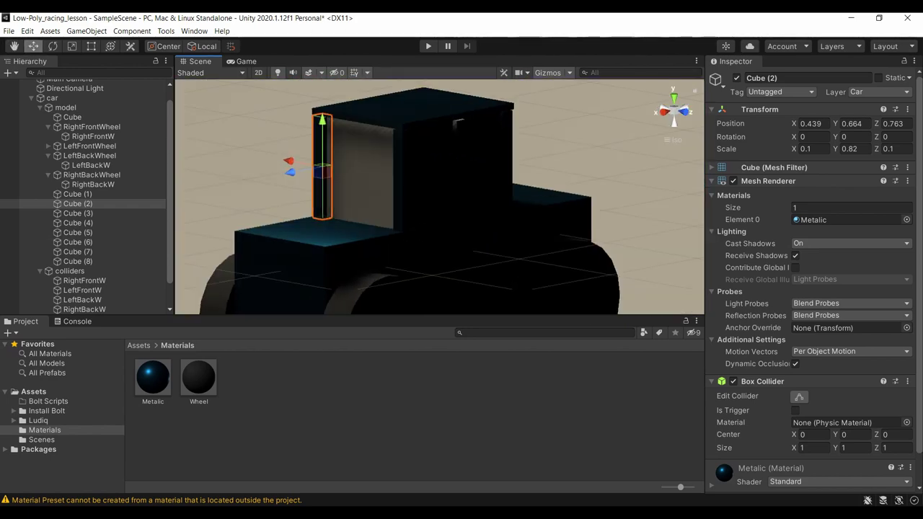
pyautogui.click(457, 128)
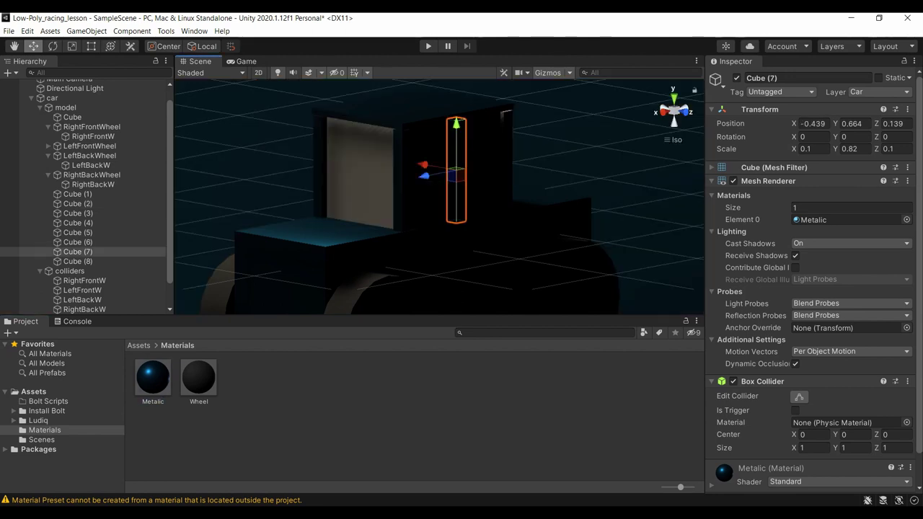
pyautogui.click(665, 112)
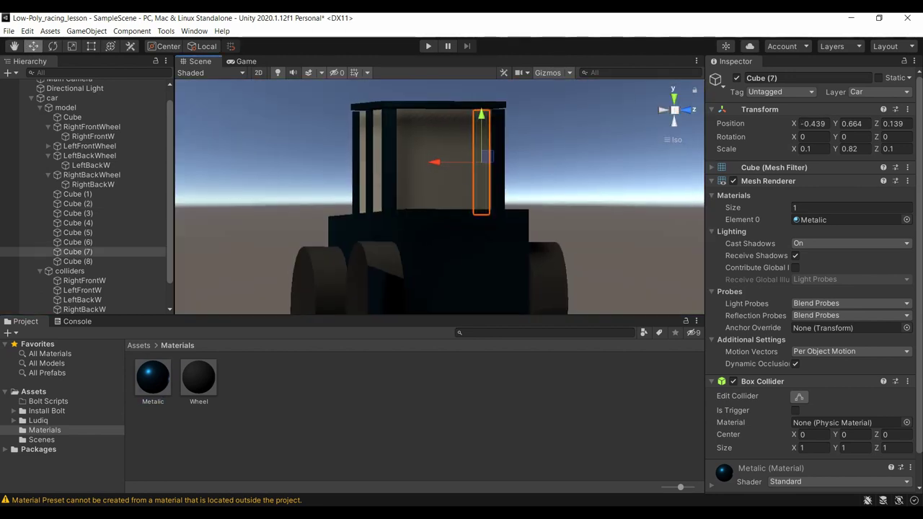
pyautogui.click(592, 130)
pyautogui.click(429, 105)
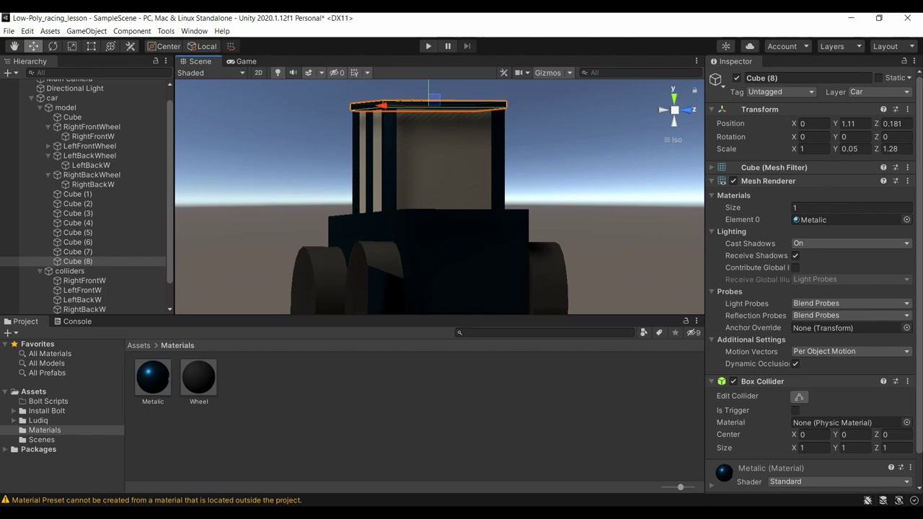
pyautogui.scroll(-5, 432, 195)
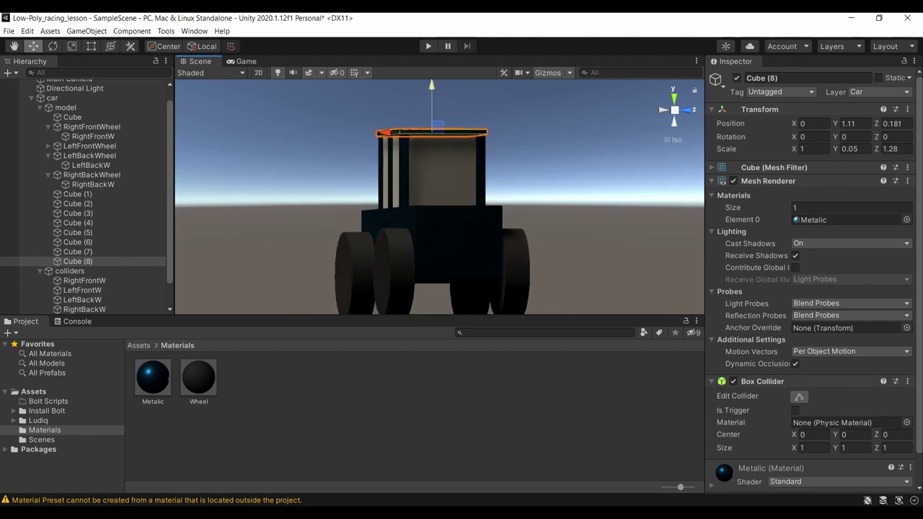
pyautogui.moveTo(431, 101); pyautogui.dragTo(431, 106)
pyautogui.click(577, 130)
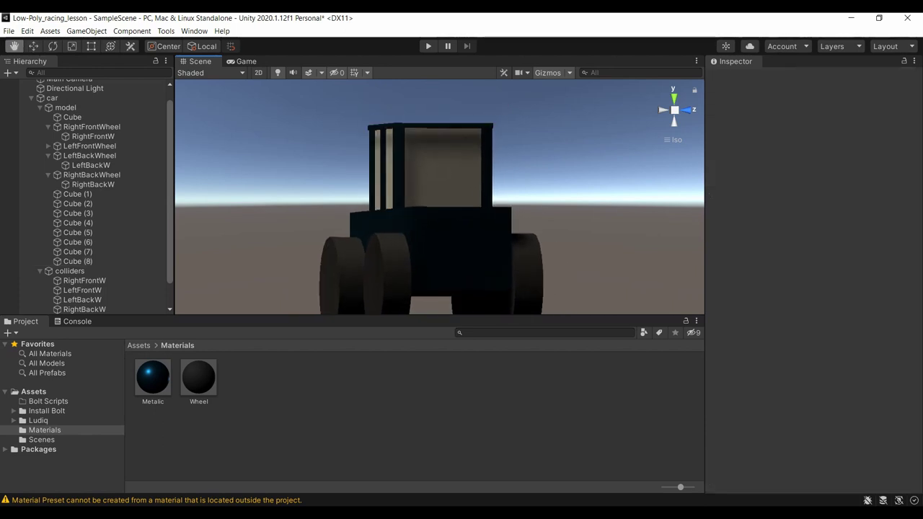
pyautogui.moveTo(577, 130); pyautogui.dragTo(606, 144, button='middle')
# - Create a new material in Materials named Glass
pyautogui.rightClick(45, 430)
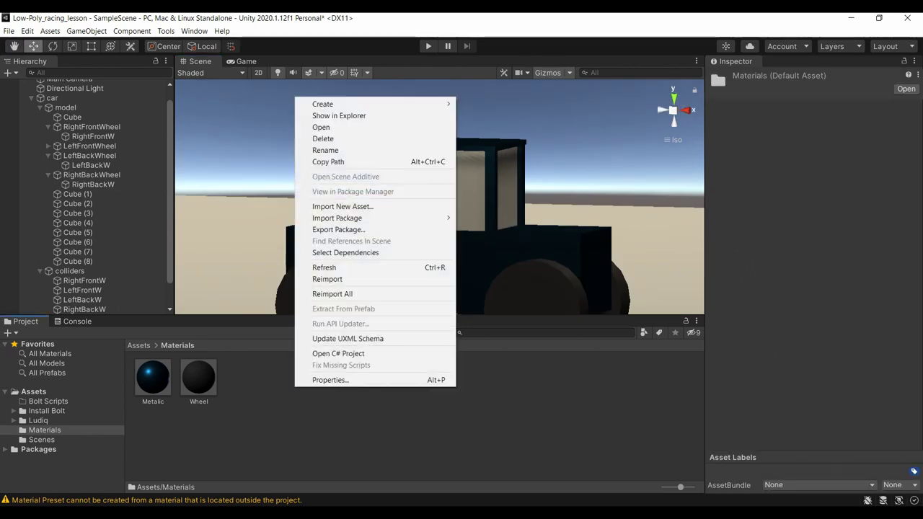
pyautogui.moveTo(339, 104)
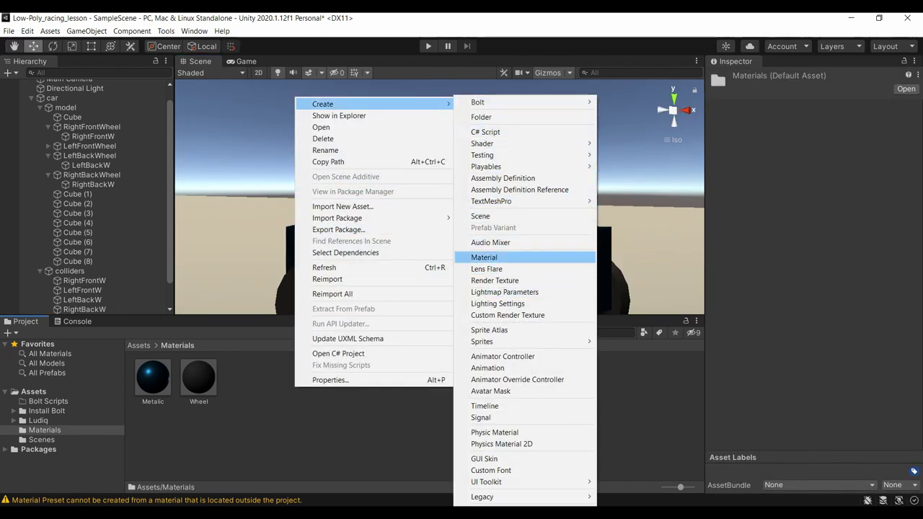
pyautogui.click(484, 258)
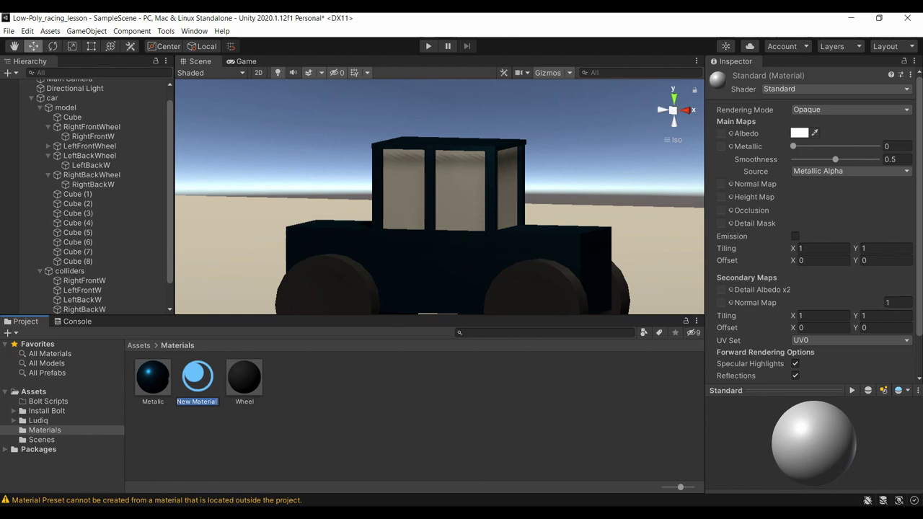
pyautogui.write('Glass')
pyautogui.press('Return')
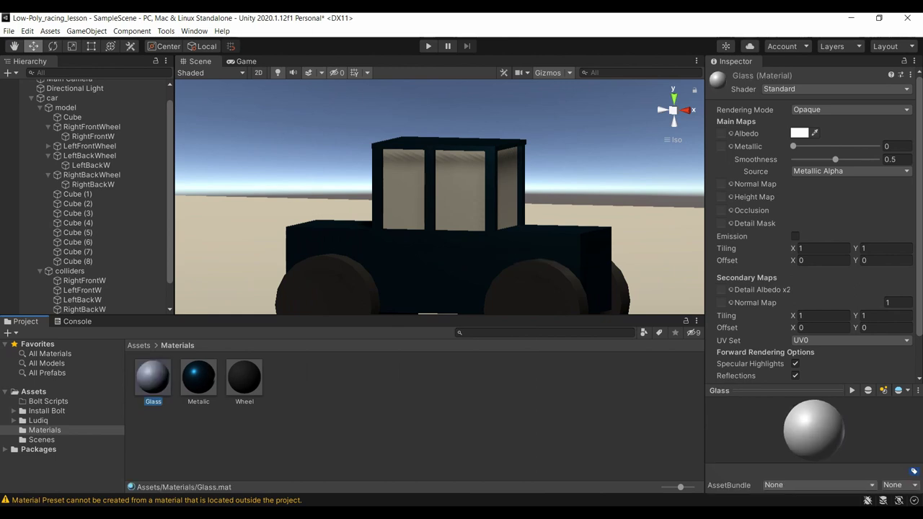
# - Give Glass a pale cyan BDFEFF albedo and smoothness 0.793
pyautogui.click(799, 132)
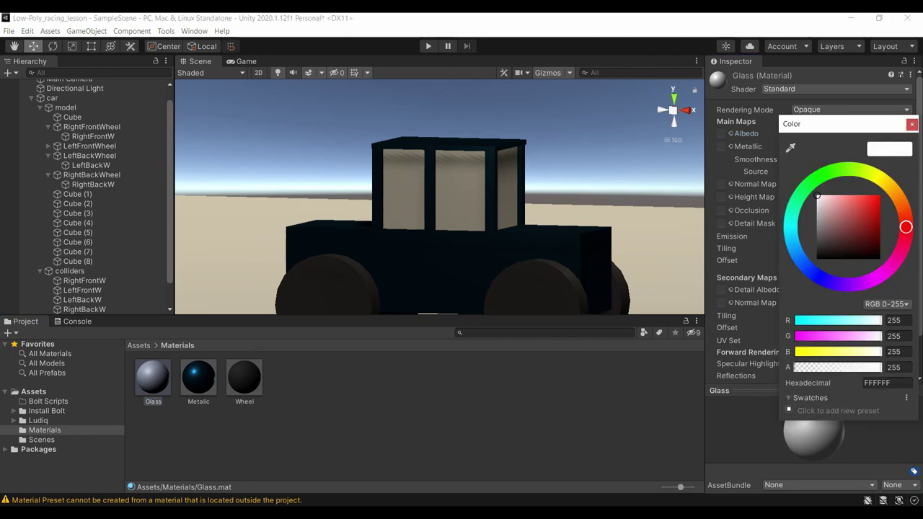
pyautogui.click(792, 216)
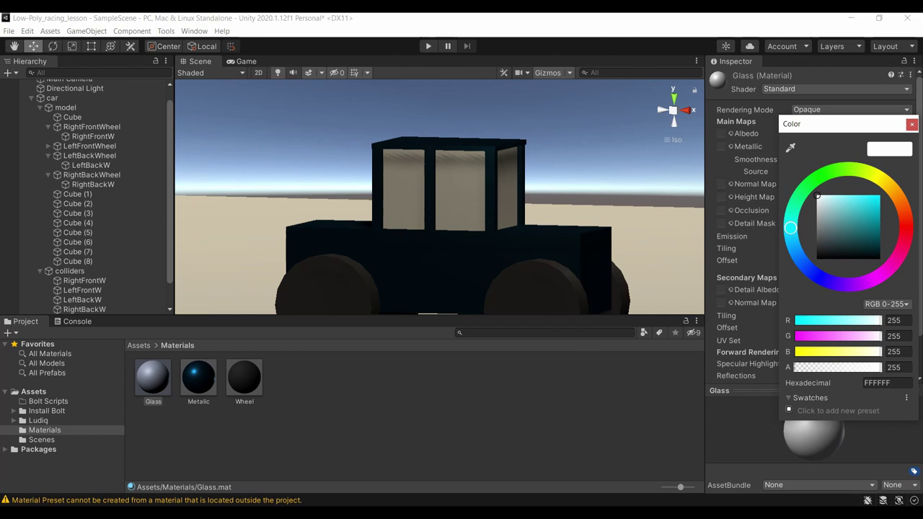
pyautogui.moveTo(817, 195); pyautogui.dragTo(833, 195)
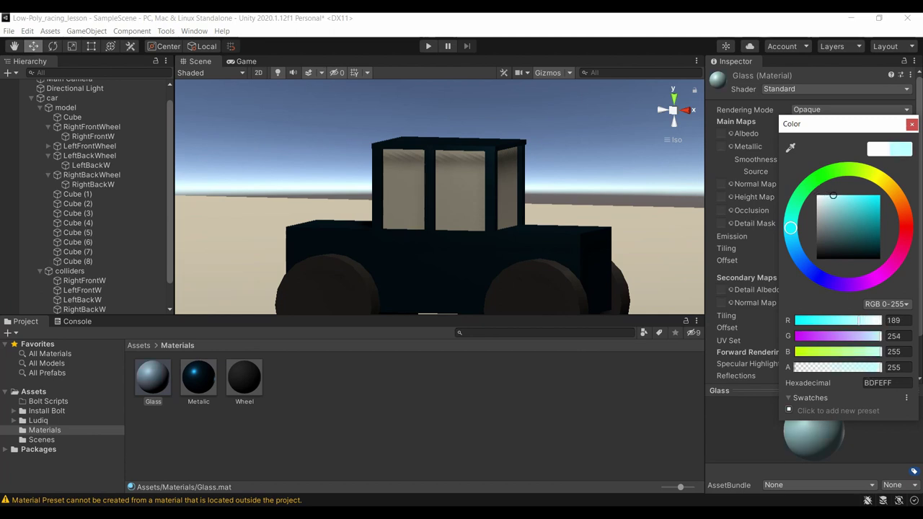
pyautogui.press('Return')
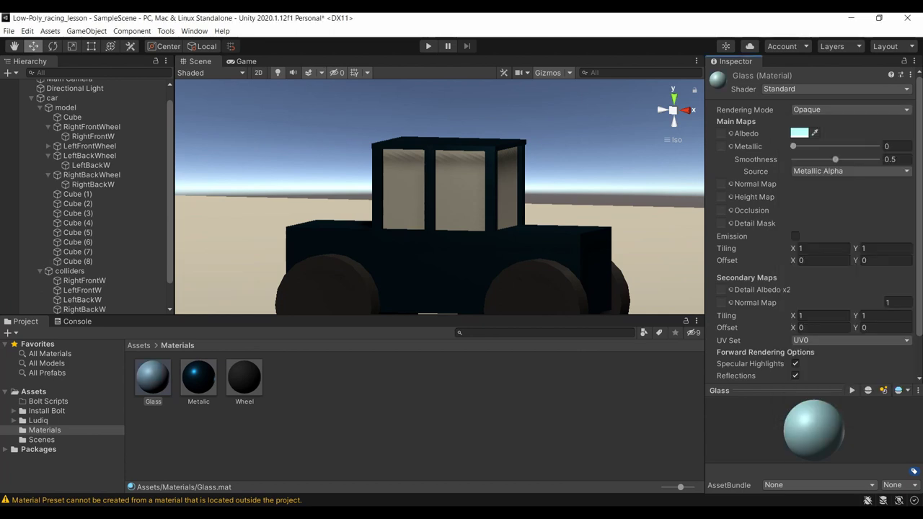
pyautogui.moveTo(836, 159); pyautogui.dragTo(855, 160)
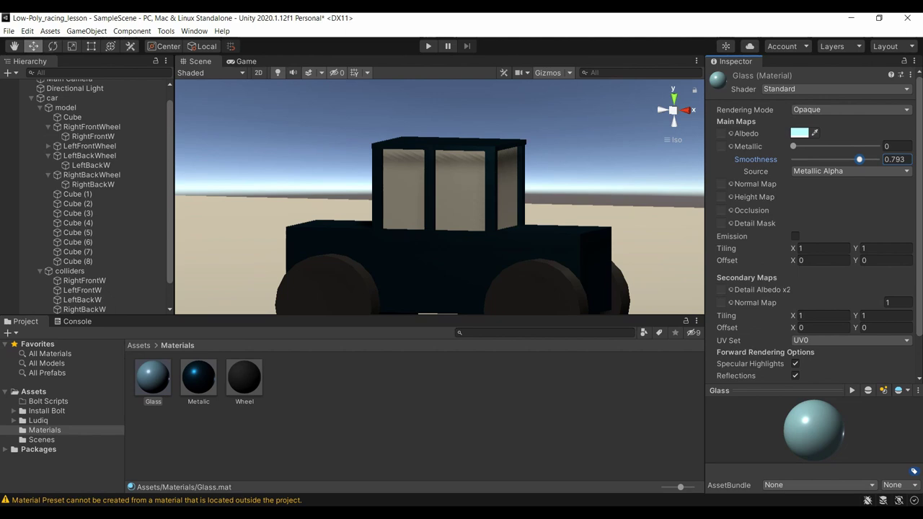
pyautogui.moveTo(433, 238)
pyautogui.keyDown('alt'); pyautogui.mouseDown()
pyautogui.moveTo(327, 310)
pyautogui.moveTo(404, 238)
pyautogui.moveTo(360, 216)
pyautogui.mouseUp(); pyautogui.keyUp('alt')
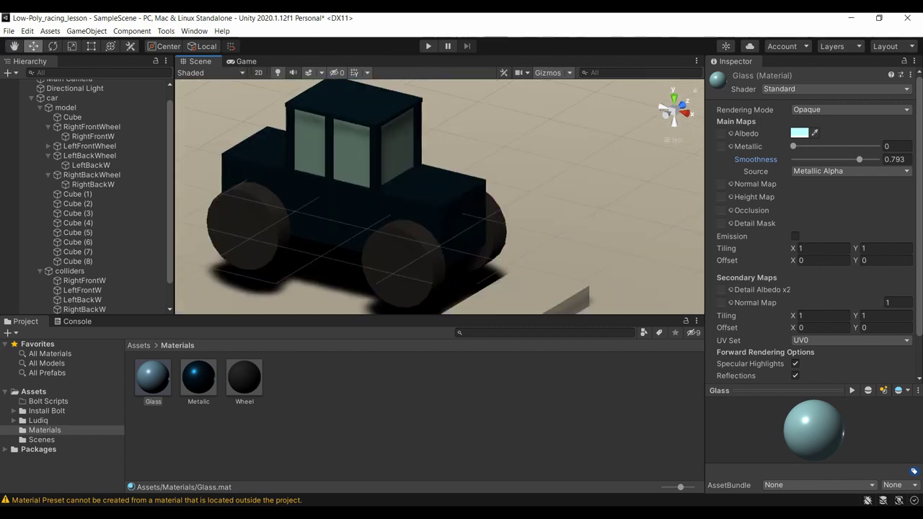
pyautogui.scroll(2, 440, 197)
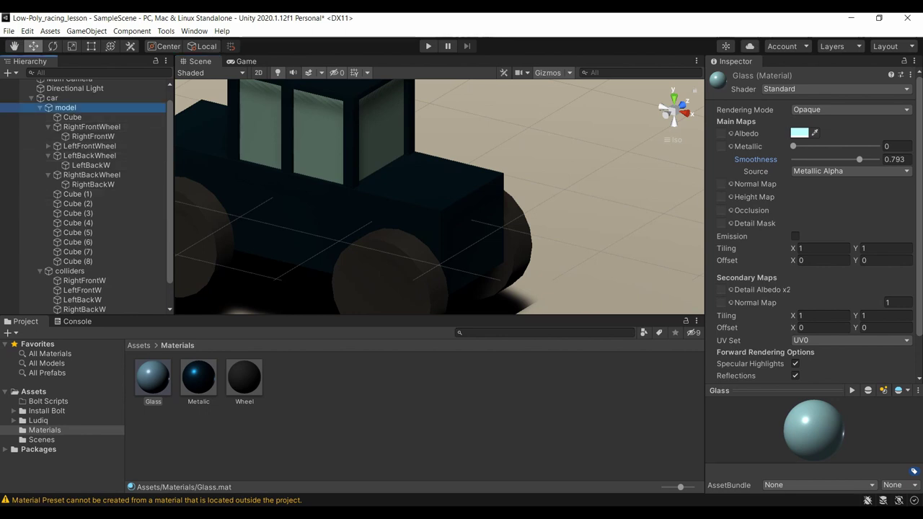
pyautogui.click(65, 108)
# - Add a sphere under the model object and move it toward the car's front
pyautogui.rightClick(68, 108)
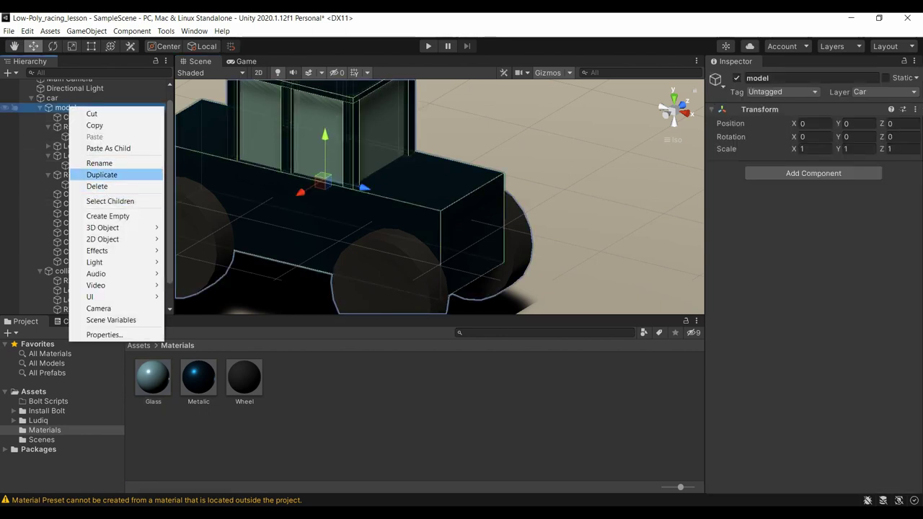
pyautogui.moveTo(109, 227)
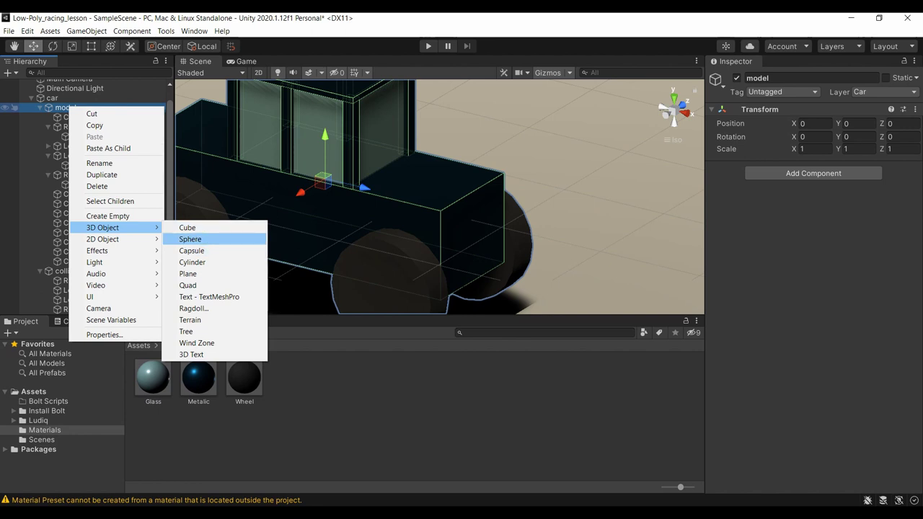
pyautogui.click(190, 239)
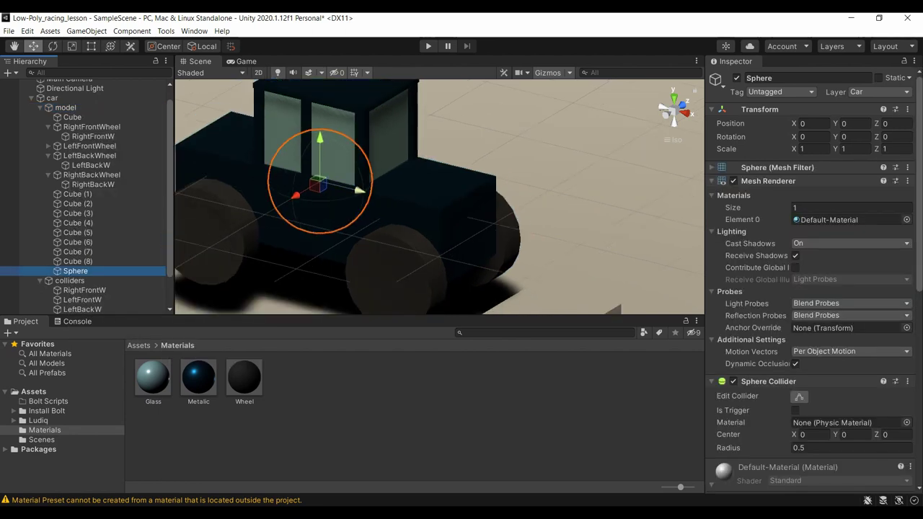
pyautogui.moveTo(319, 181)
pyautogui.mouseDown()
pyautogui.moveTo(474, 209)
pyautogui.moveTo(409, 237)
pyautogui.moveTo(469, 217)
pyautogui.mouseUp()
# - Scale the sphere to 0.5, 0.5, 0.18 to flatten it
pyautogui.click(812, 149)
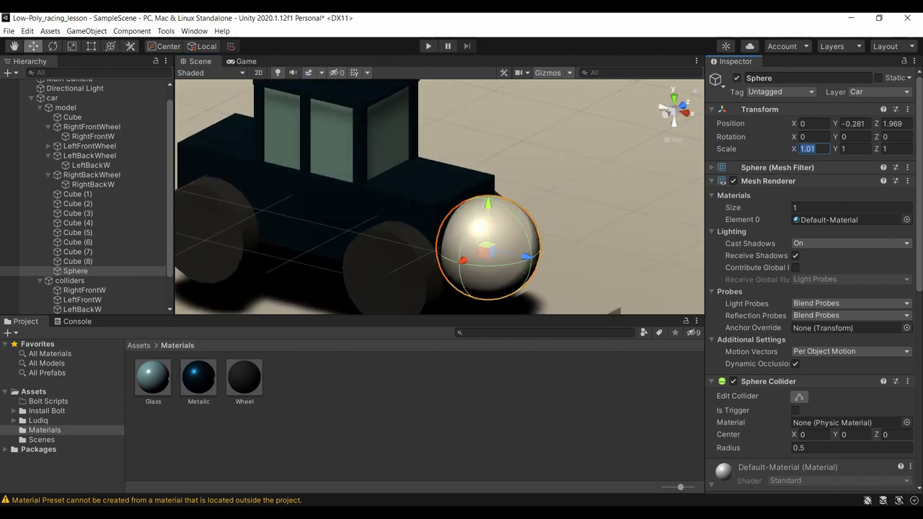
pyautogui.click(897, 149)
pyautogui.write('0.39')
pyautogui.press('Tab')
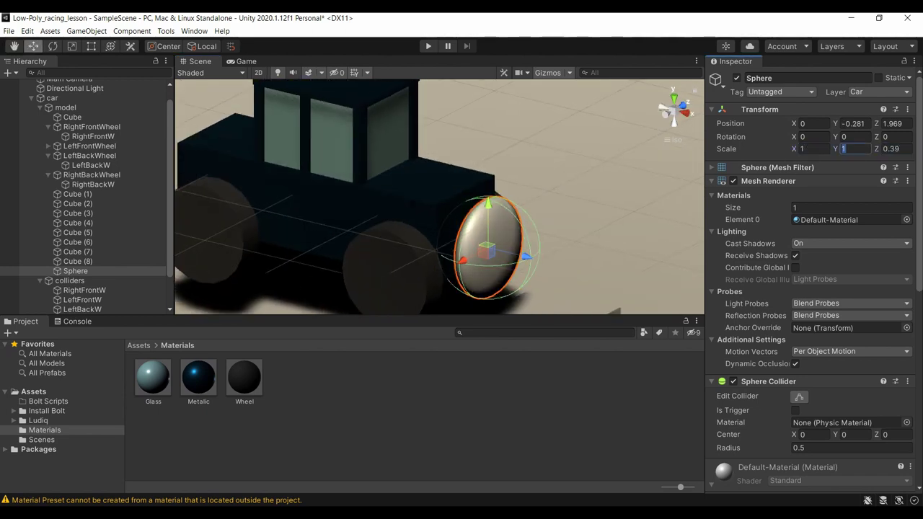
pyautogui.write('0/5')
pyautogui.press('BackSpace')
pyautogui.press('BackSpace')
pyautogui.write('.5')
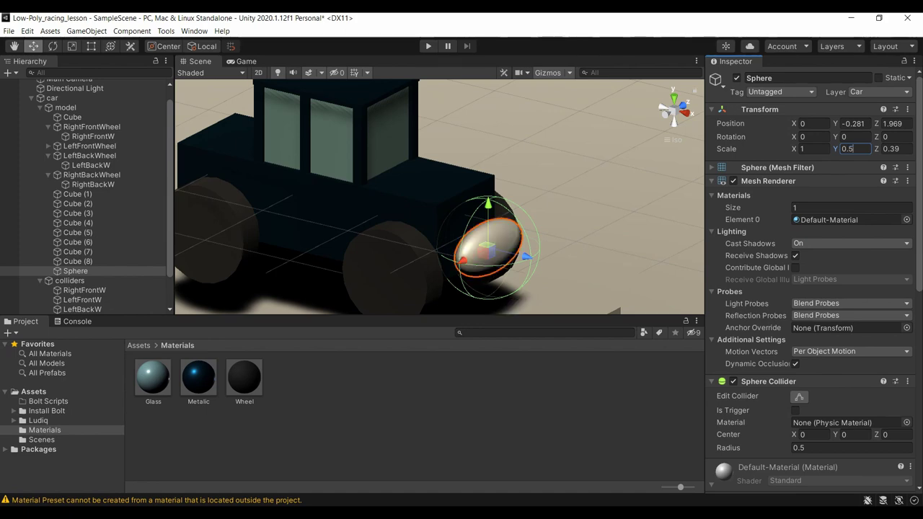
pyautogui.click(814, 149)
pyautogui.write('0.5')
pyautogui.press('Tab')
pyautogui.press('Tab')
pyautogui.write('0.18')
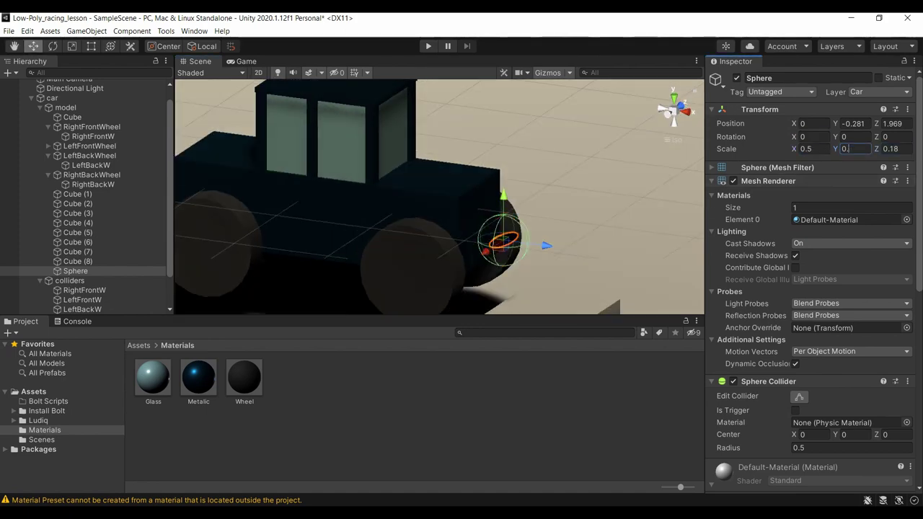
pyautogui.click(812, 149)
pyautogui.press('Return')
# - Raise the sphere onto the car's front and set its X and Y scale to 0.4
pyautogui.moveTo(547, 246); pyautogui.dragTo(522, 243)
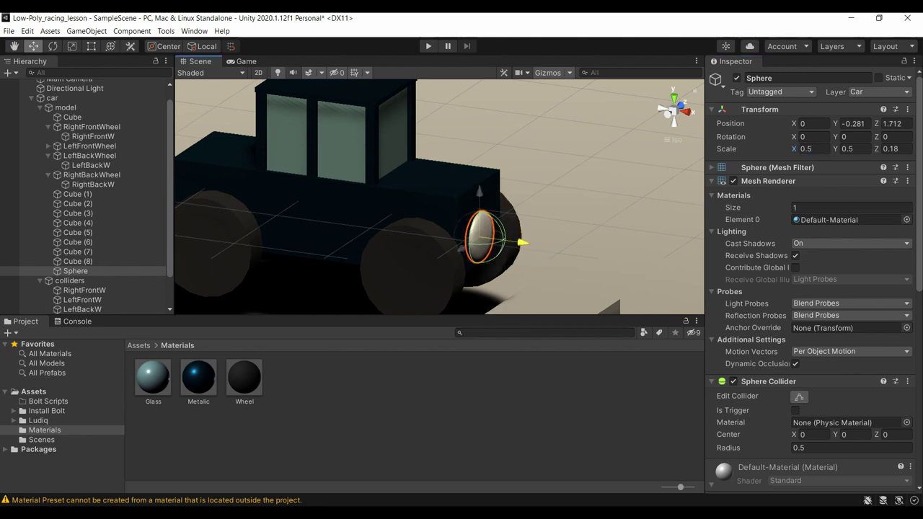
pyautogui.keyDown('alt'); pyautogui.moveTo(433, 181); pyautogui.dragTo(505, 180); pyautogui.keyUp('alt')
pyautogui.moveTo(339, 231); pyautogui.dragTo(381, 195)
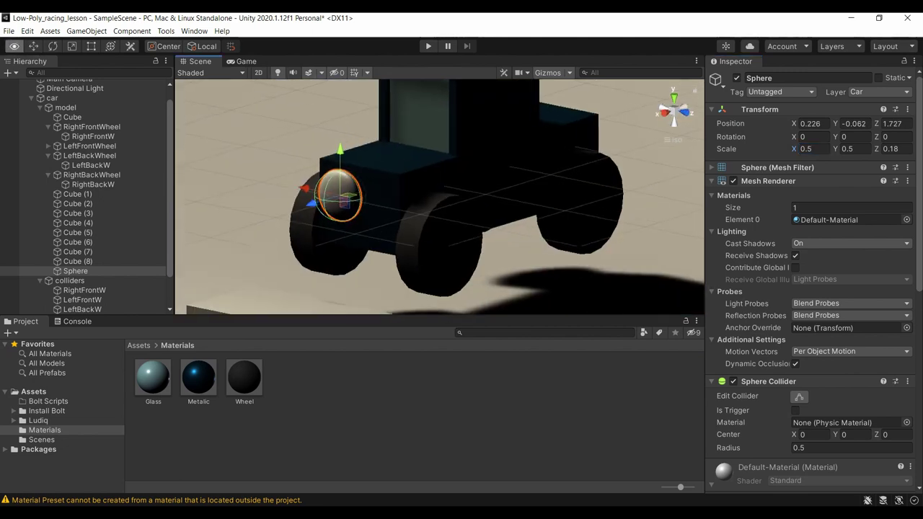
pyautogui.keyDown('alt'); pyautogui.moveTo(433, 217); pyautogui.dragTo(469, 209); pyautogui.keyUp('alt')
pyautogui.press('BackSpace')
pyautogui.write('4')
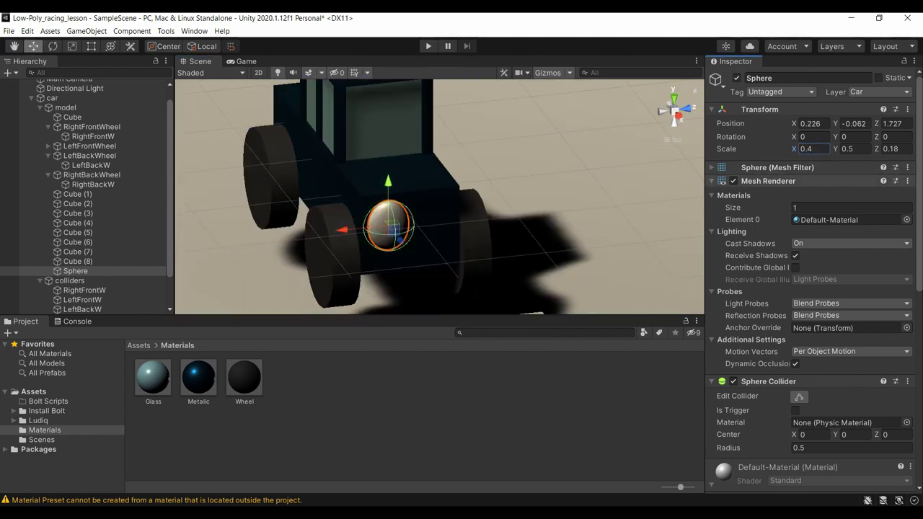
pyautogui.press('Tab')
pyautogui.write('0.4')
pyautogui.press('Tab')
# - Flatten the lamp to Z scale 0.06 and set it flush on one side of the front
pyautogui.keyDown('alt'); pyautogui.moveTo(433, 195); pyautogui.dragTo(505, 194); pyautogui.keyUp('alt')
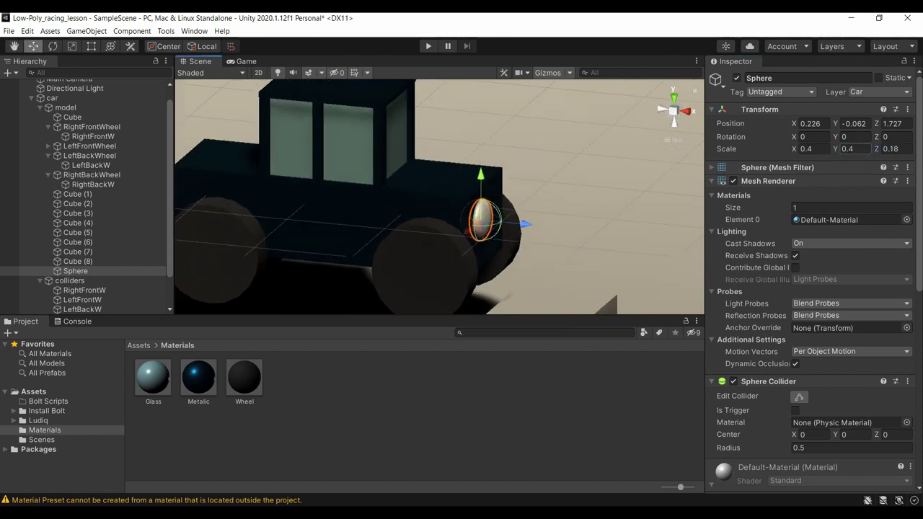
pyautogui.click(893, 148)
pyautogui.write('0.09')
pyautogui.press('BackSpace')
pyautogui.write('6')
pyautogui.press('Return')
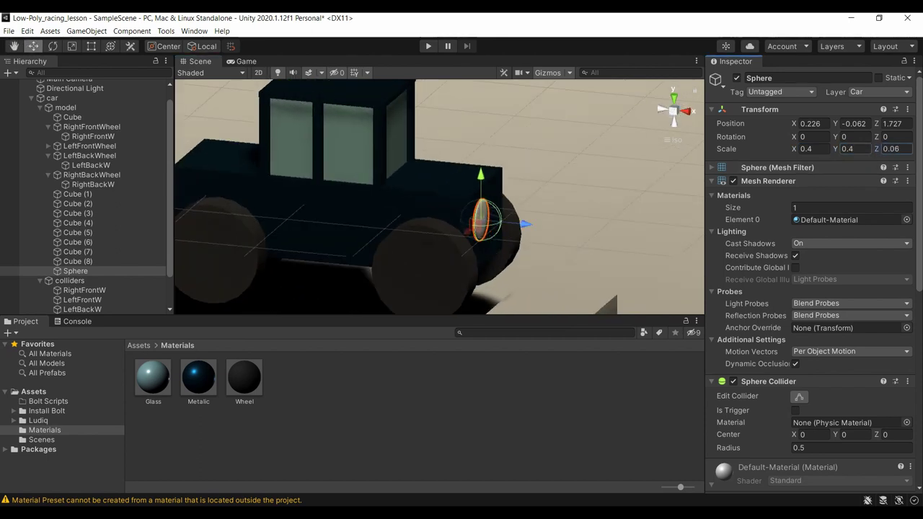
pyautogui.moveTo(433, 195)
pyautogui.keyDown('alt'); pyautogui.mouseDown()
pyautogui.moveTo(491, 198)
pyautogui.moveTo(510, 225)
pyautogui.mouseUp(); pyautogui.keyUp('alt')
pyautogui.keyDown('alt'); pyautogui.moveTo(433, 195); pyautogui.dragTo(505, 195); pyautogui.keyUp('alt')
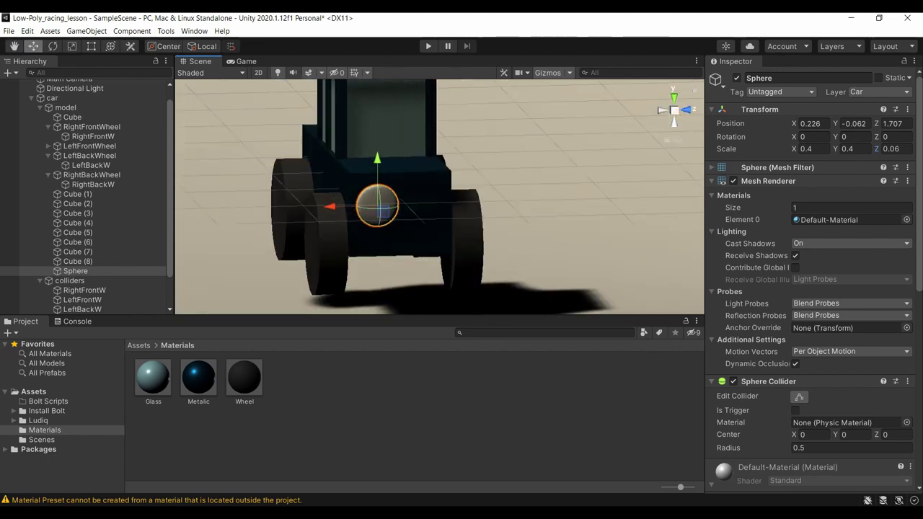
pyautogui.moveTo(328, 207); pyautogui.dragTo(322, 207)
# - Duplicate the headlight sphere and place the copy on the opposite side
pyautogui.rightClick(81, 271)
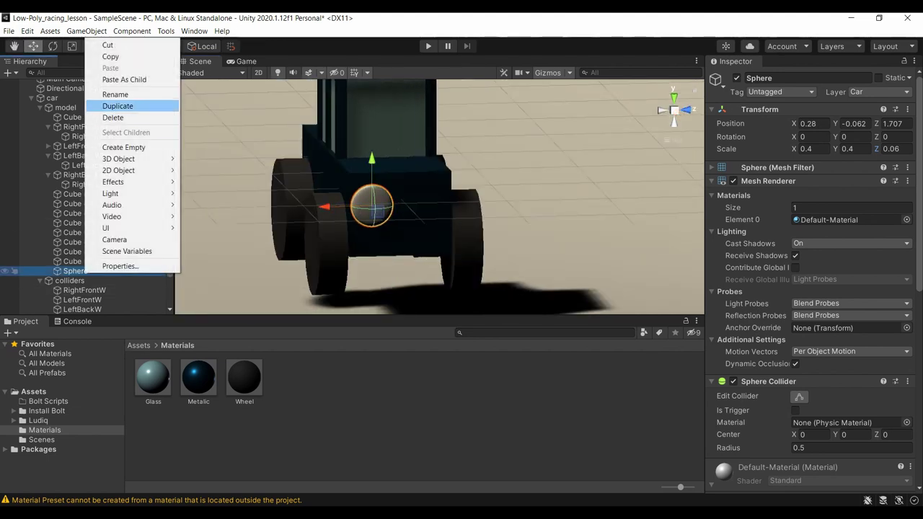
pyautogui.click(126, 108)
pyautogui.moveTo(326, 207)
pyautogui.mouseDown()
pyautogui.moveTo(391, 205)
pyautogui.moveTo(376, 206)
pyautogui.mouseUp()
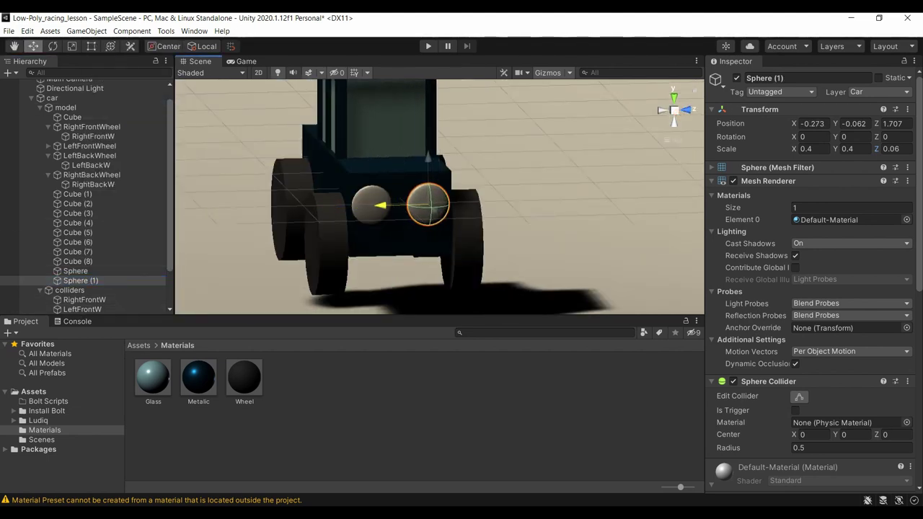
pyautogui.keyDown('alt'); pyautogui.moveTo(433, 216); pyautogui.dragTo(404, 180); pyautogui.keyUp('alt')
pyautogui.click(577, 130)
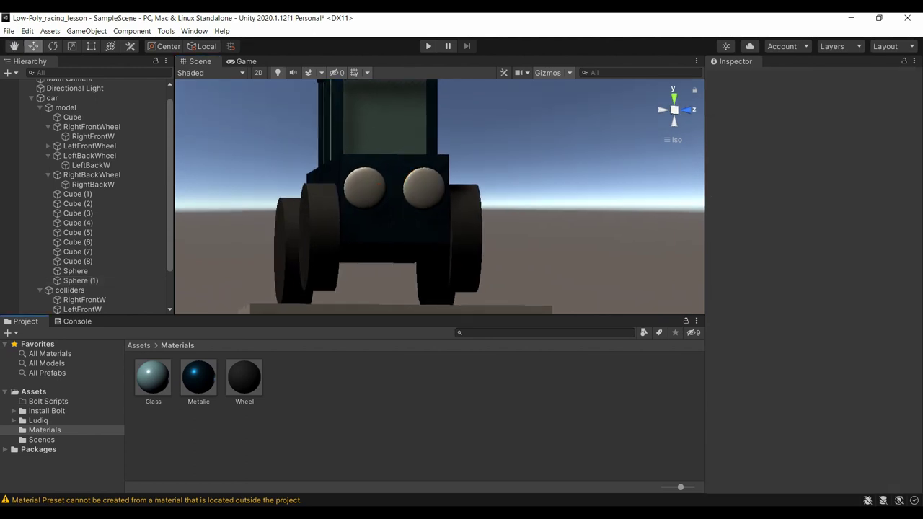
pyautogui.keyDown('alt'); pyautogui.moveTo(433, 217); pyautogui.dragTo(491, 202); pyautogui.keyUp('alt')
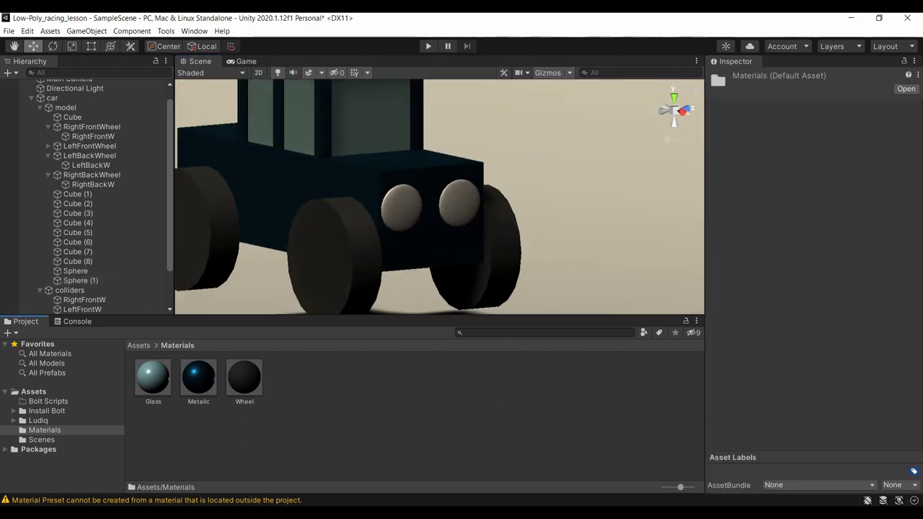
# - Create a new material in Materials named Light
pyautogui.rightClick(340, 401)
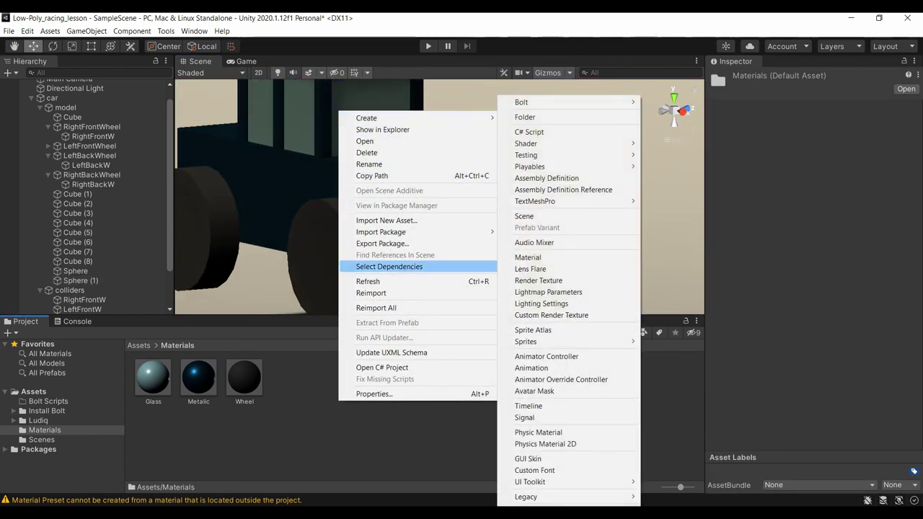
pyautogui.rightClick(313, 457)
pyautogui.rightClick(312, 457)
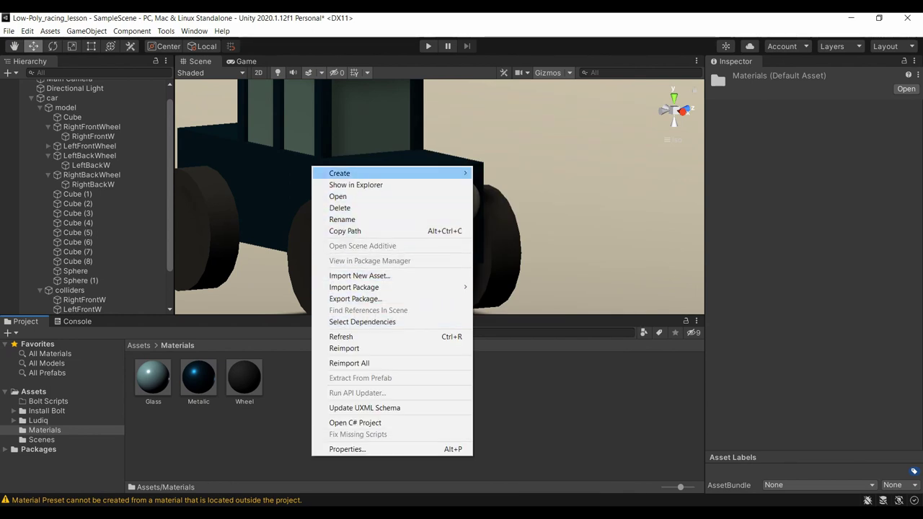
pyautogui.moveTo(340, 173)
pyautogui.click(505, 257)
pyautogui.write('Light')
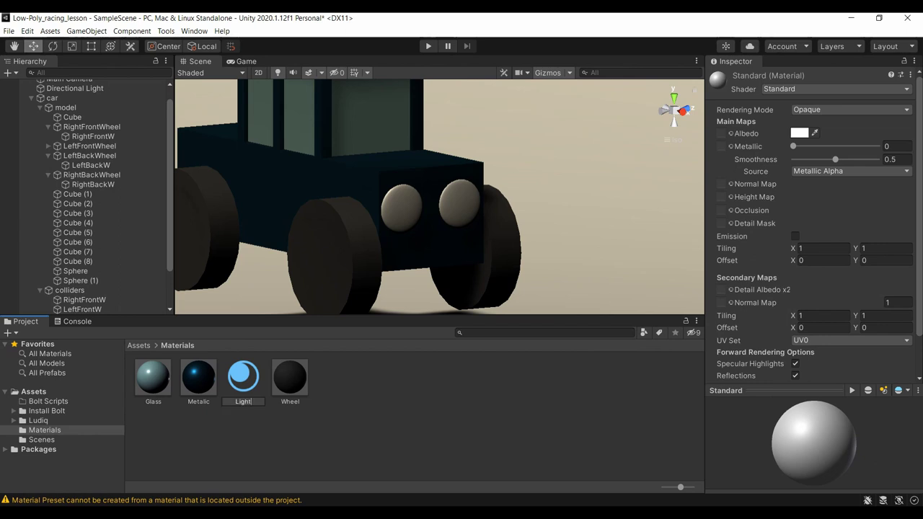
pyautogui.press('Return')
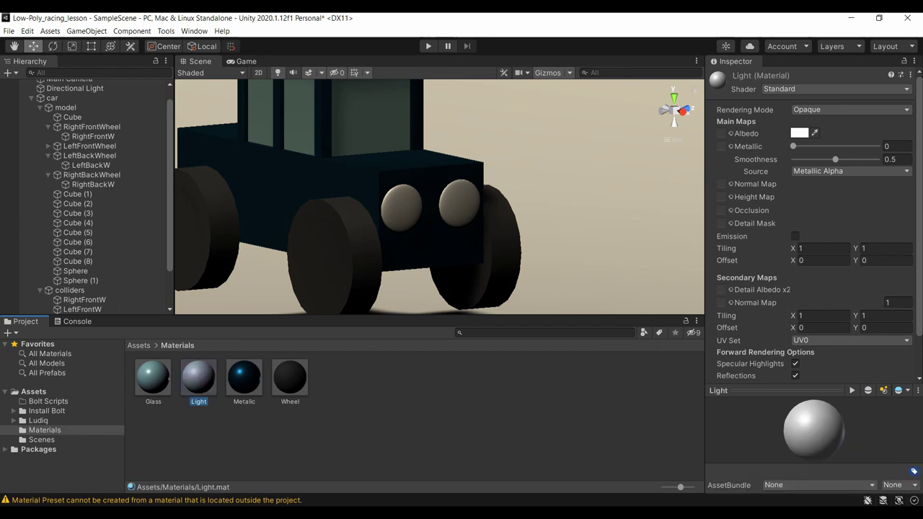
# - Make the Light material yellow with emission enabled and Realtime global illumination
pyautogui.click(799, 133)
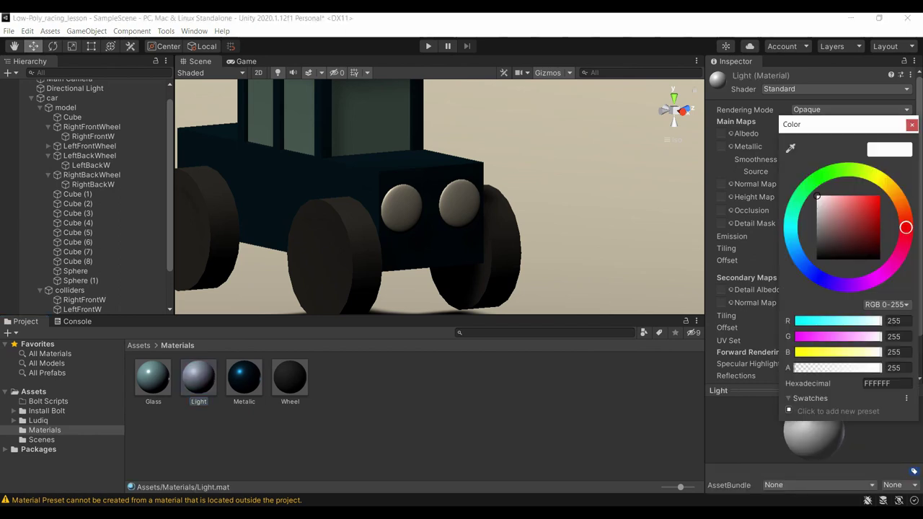
pyautogui.moveTo(906, 228)
pyautogui.mouseDown()
pyautogui.moveTo(881, 180)
pyautogui.moveTo(856, 195)
pyautogui.mouseUp()
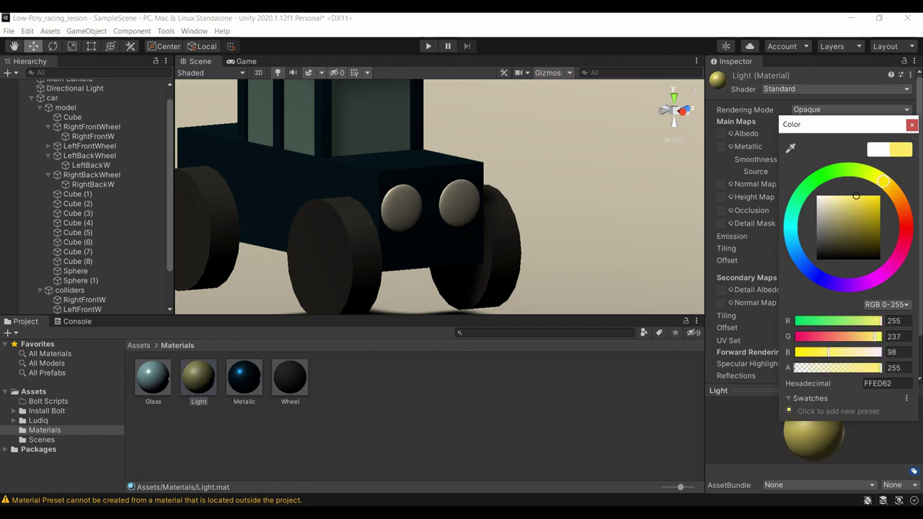
pyautogui.press('Return')
pyautogui.click(796, 236)
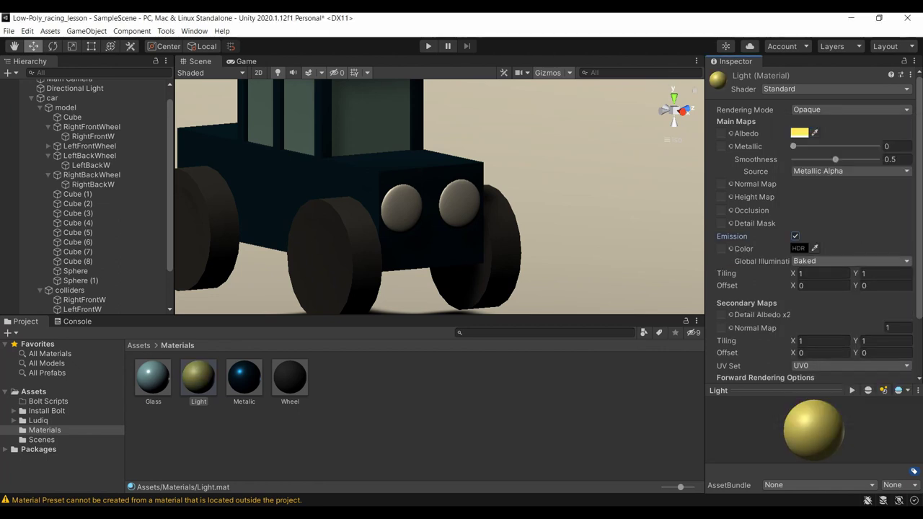
pyautogui.click(799, 248)
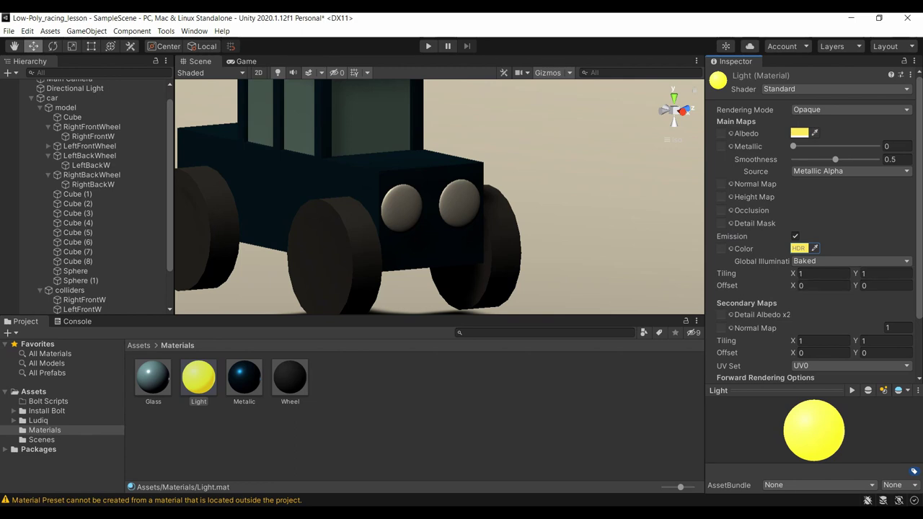
pyautogui.click(830, 262)
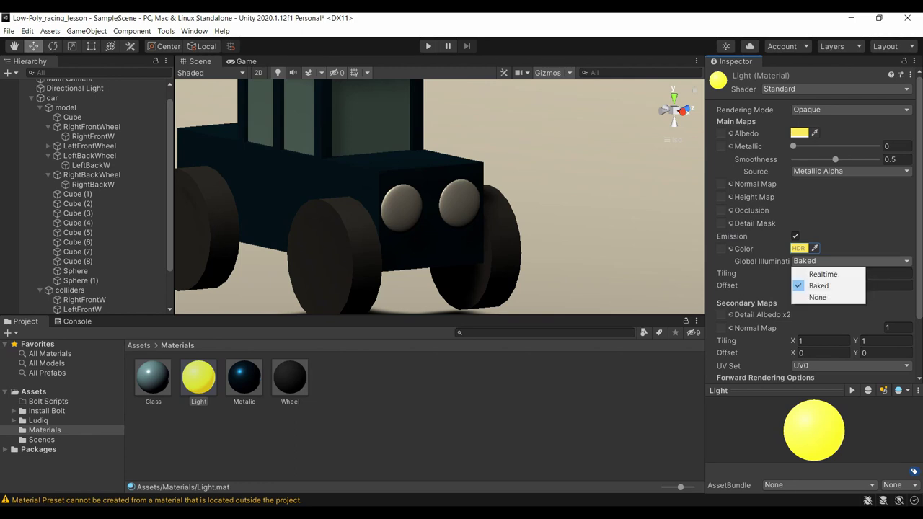
pyautogui.click(823, 274)
# - Apply the Light material to the left headlight sphere
pyautogui.scroll(-3, 823, 274)
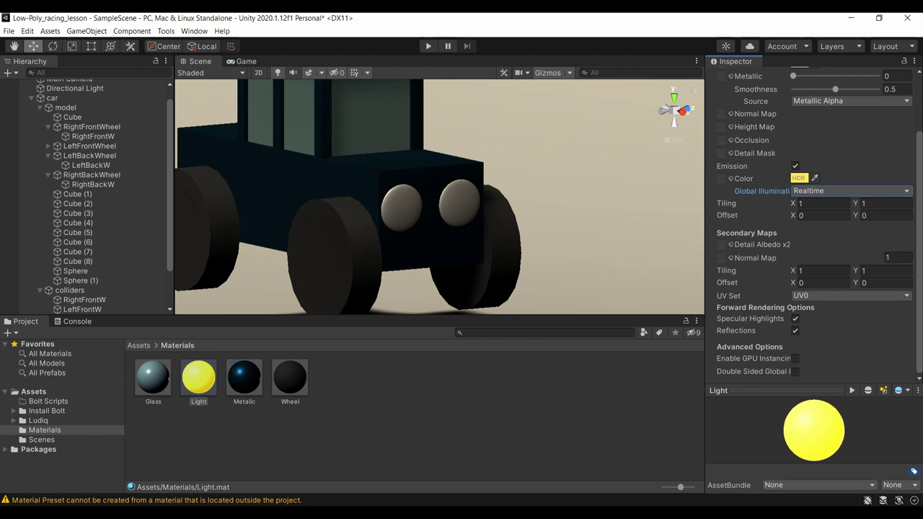
pyautogui.moveTo(198, 377); pyautogui.dragTo(402, 209)
pyautogui.click(402, 209)
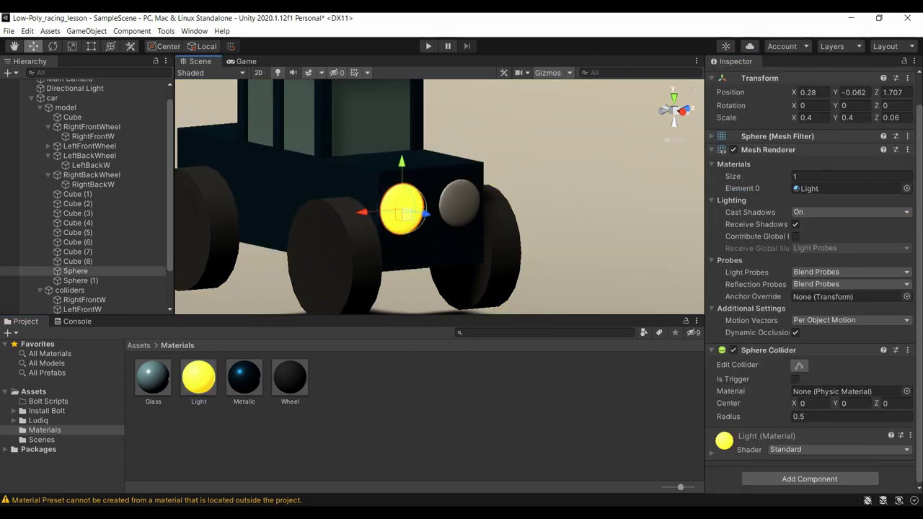
# - Apply the Light material to the right headlight and run a short play test
pyautogui.moveTo(198, 378); pyautogui.dragTo(460, 205)
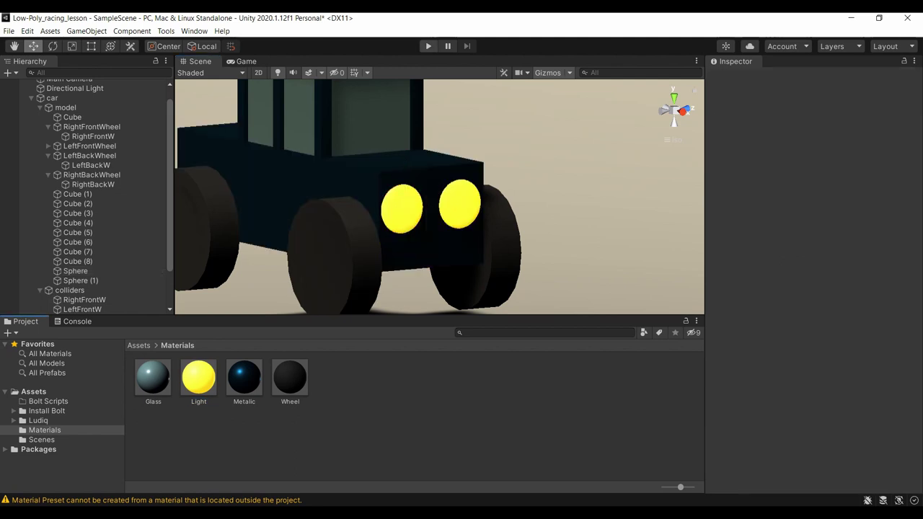
pyautogui.hotkey('ctrl', 'p')
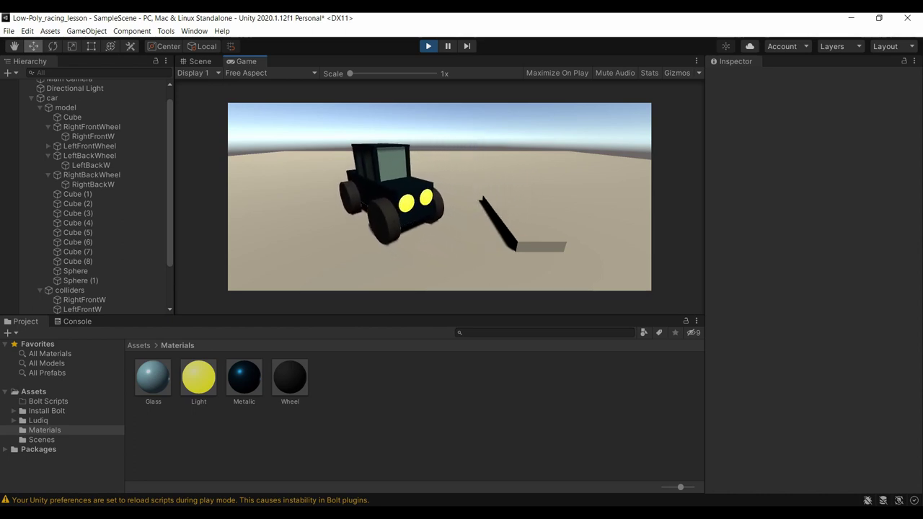
pyautogui.hotkey('ctrl', 'p')
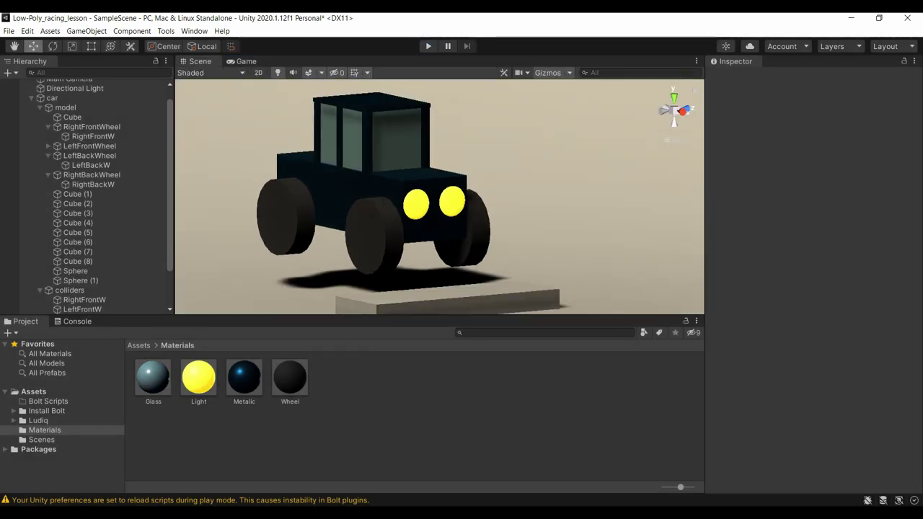
# - Set the Directional Light's X rotation to 10.87 and preview the darker scene in Play mode
pyautogui.click(75, 88)
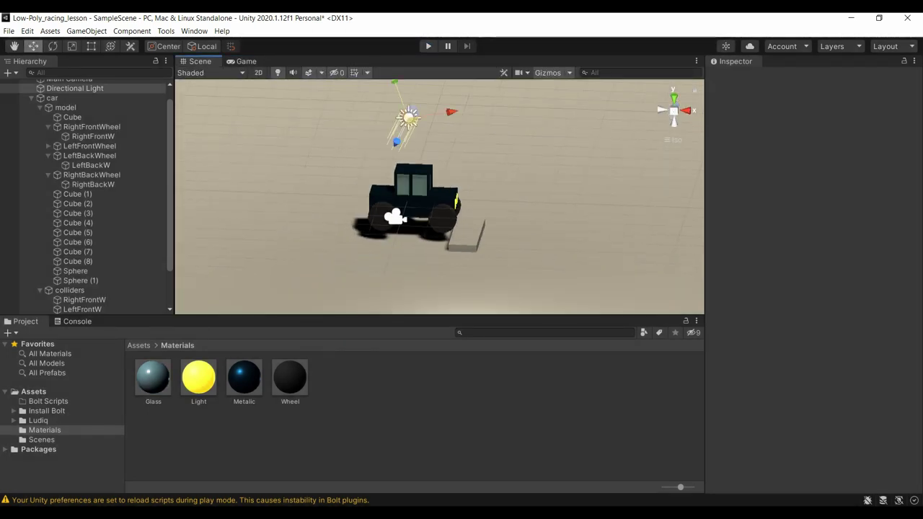
pyautogui.keyDown('alt'); pyautogui.moveTo(440, 194); pyautogui.dragTo(491, 202); pyautogui.keyUp('alt')
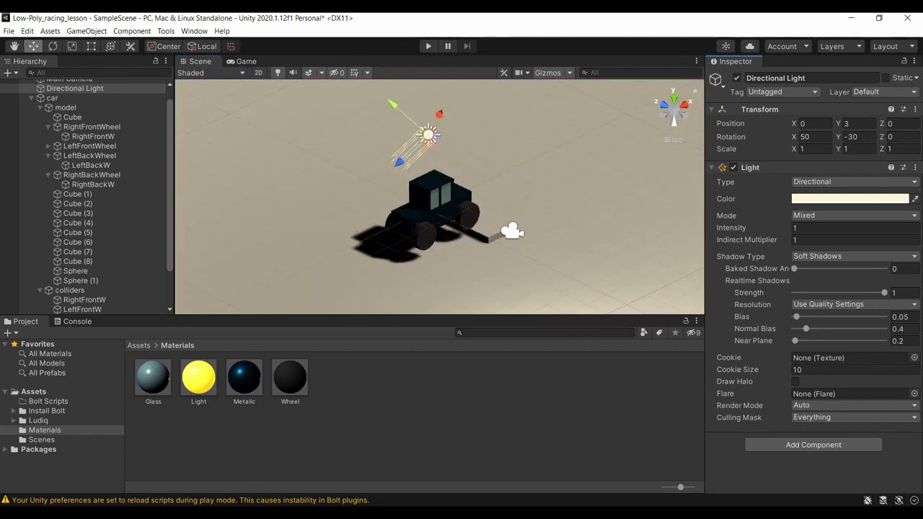
pyautogui.moveTo(794, 136); pyautogui.dragTo(761, 137)
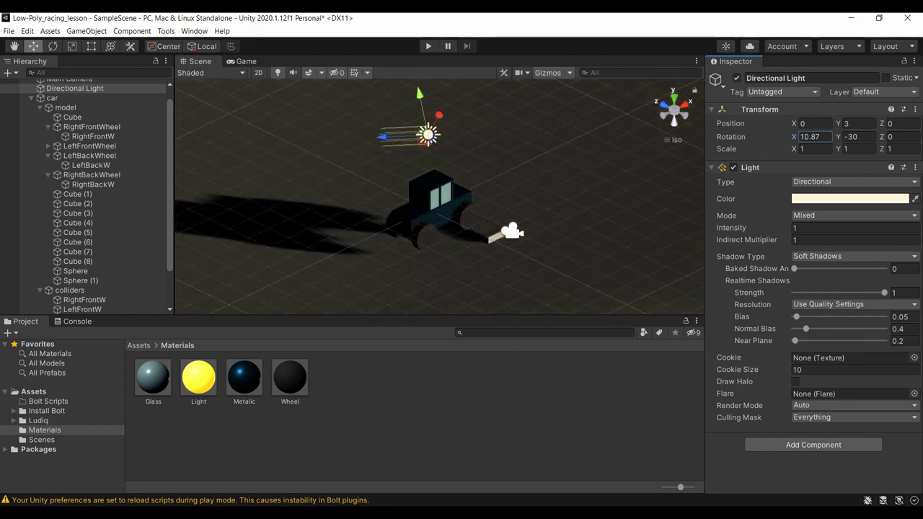
pyautogui.hotkey('ctrl', 'p')
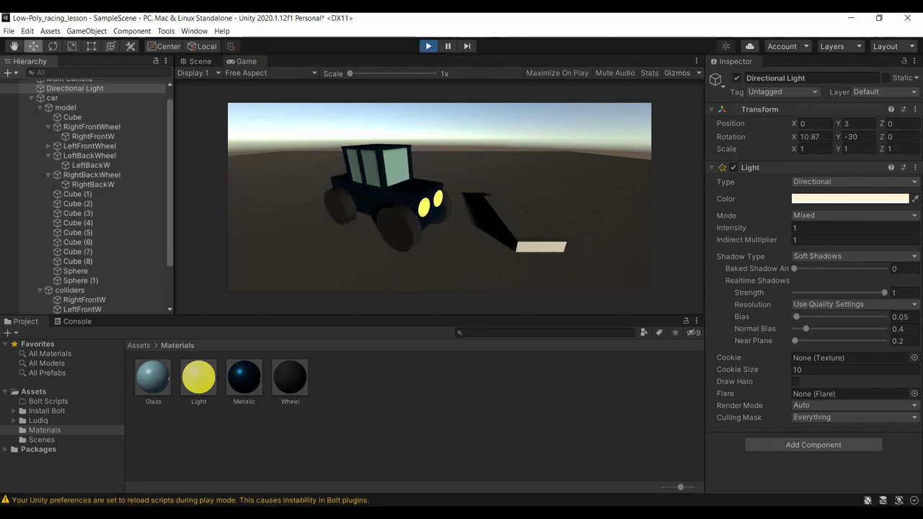
pyautogui.hotkey('ctrl', 'p')
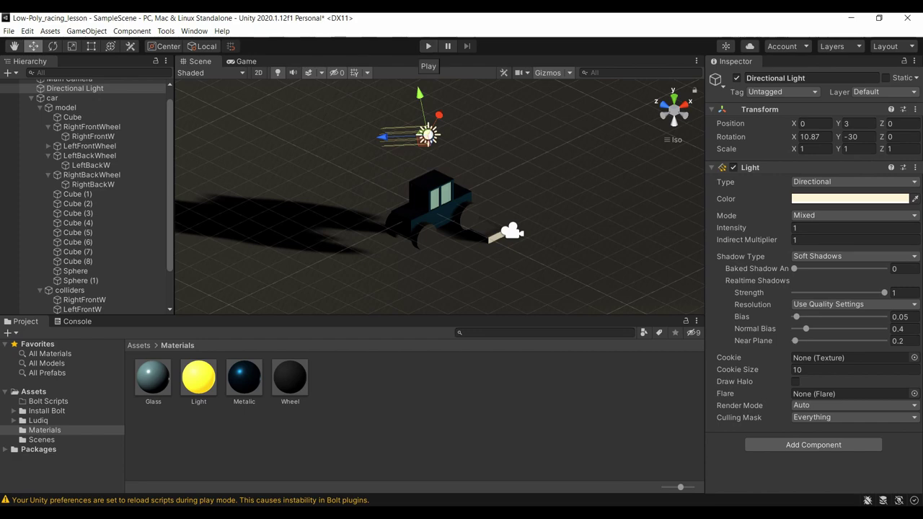
# - Add a Spot Light under model and position it on the headlight sphere
pyautogui.click(64, 107)
pyautogui.rightClick(72, 108)
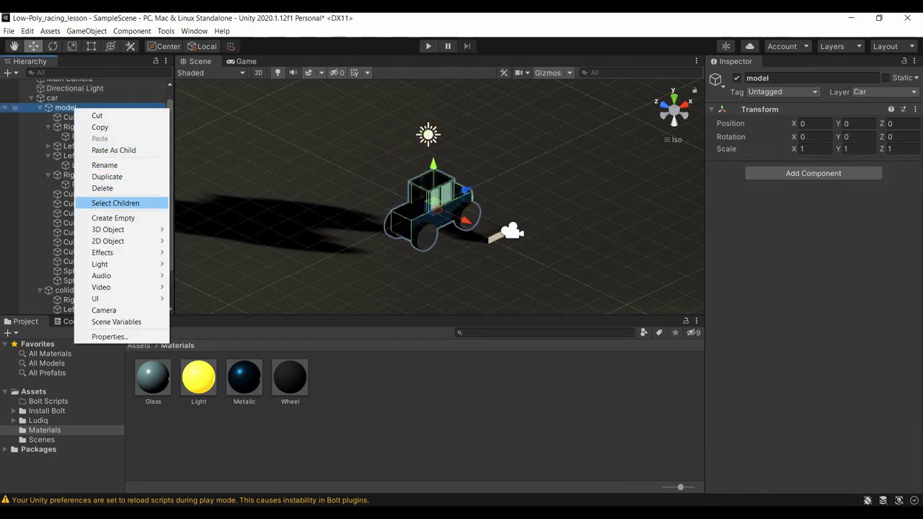
pyautogui.moveTo(108, 264)
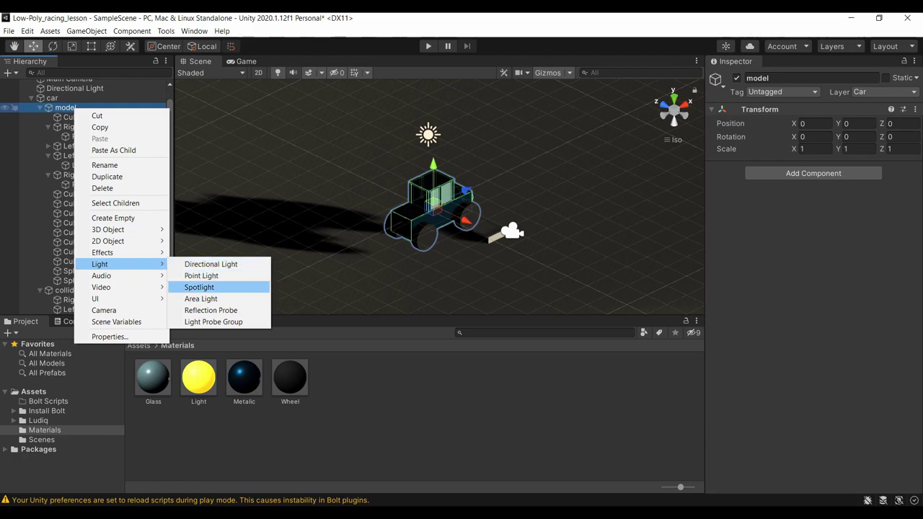
pyautogui.click(199, 287)
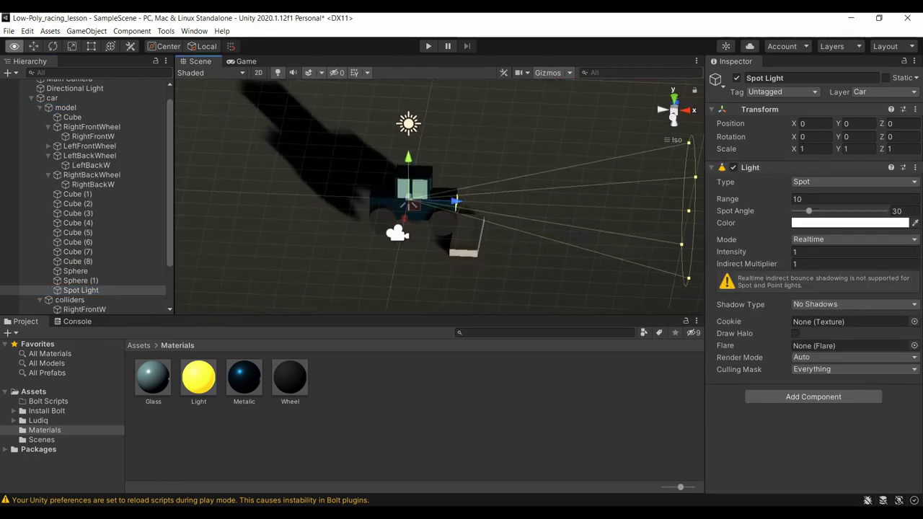
pyautogui.moveTo(455, 202); pyautogui.dragTo(460, 205)
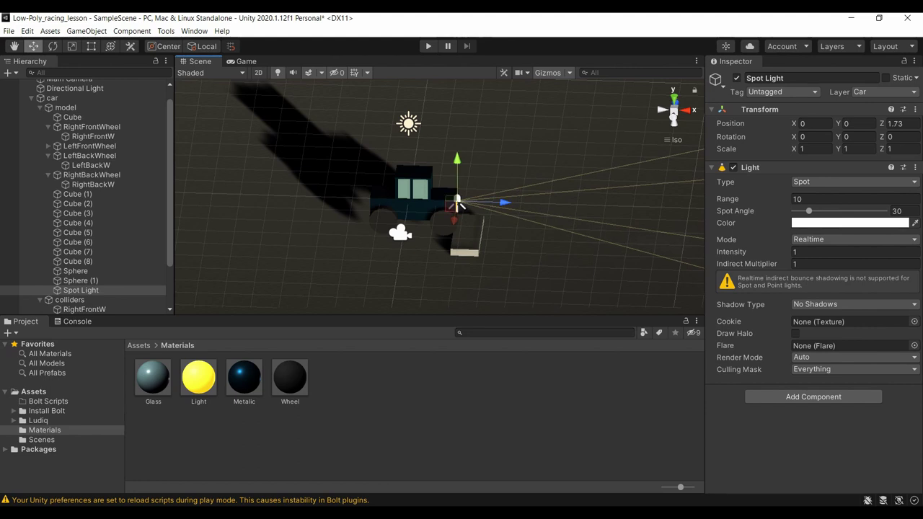
pyautogui.click(687, 109)
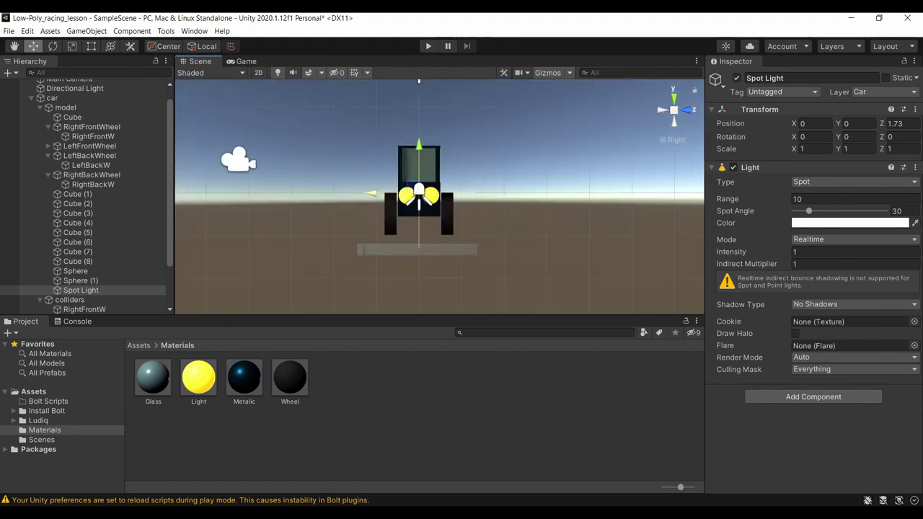
pyautogui.moveTo(371, 194); pyautogui.dragTo(359, 193)
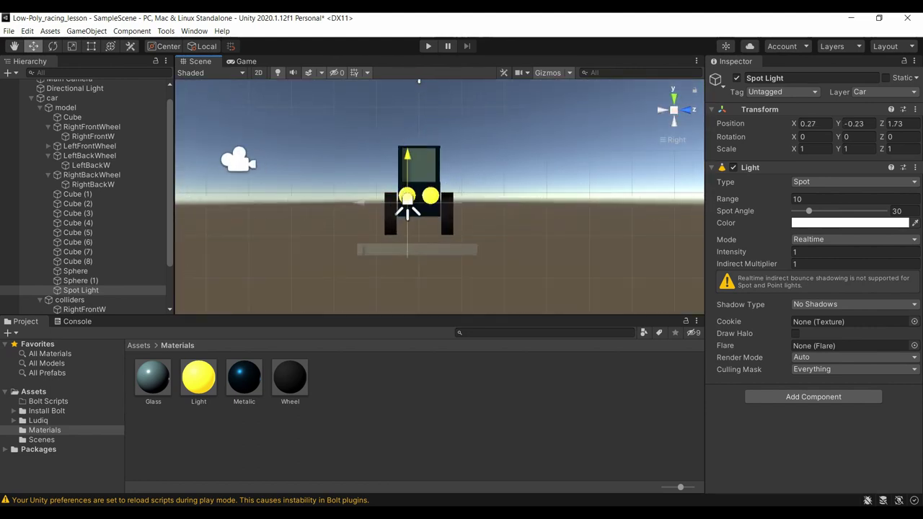
pyautogui.keyDown('alt'); pyautogui.moveTo(433, 194); pyautogui.dragTo(476, 180); pyautogui.keyUp('alt')
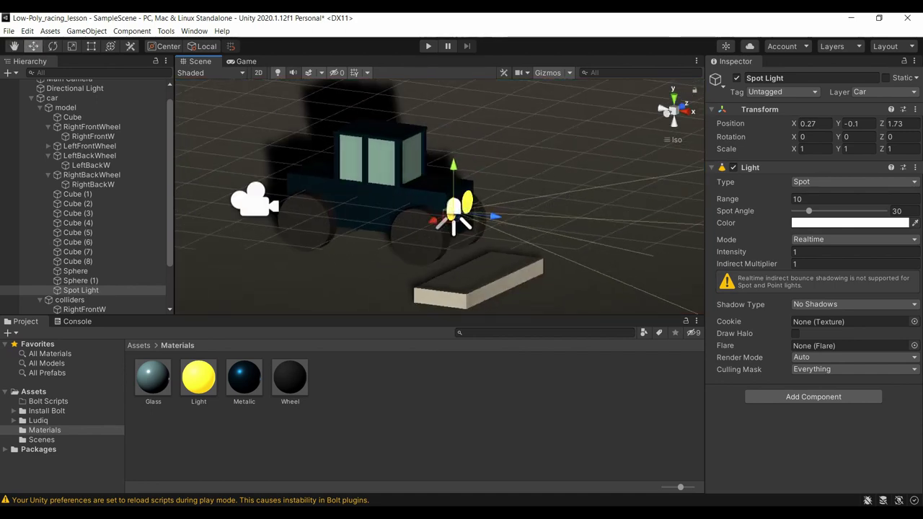
# - Give the spotlight a pale yellow colour, spot angle 150 and range 15.24
pyautogui.click(849, 223)
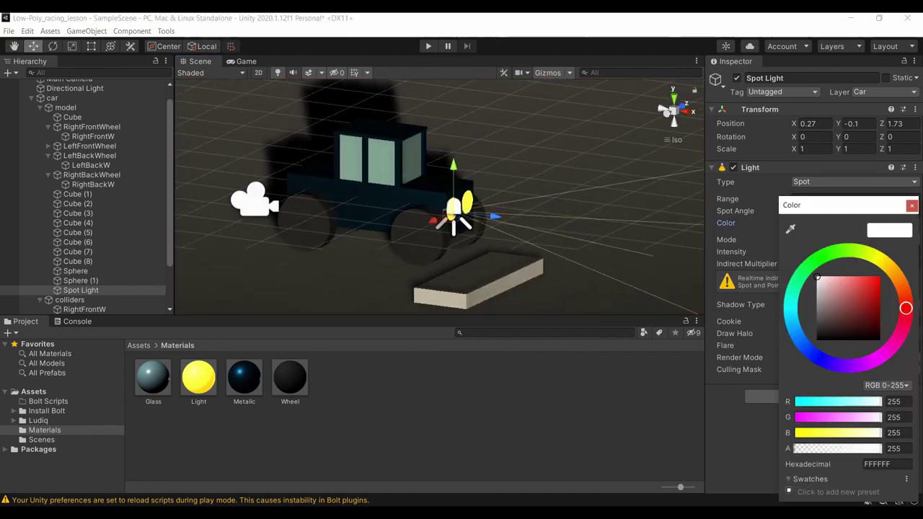
pyautogui.click(883, 262)
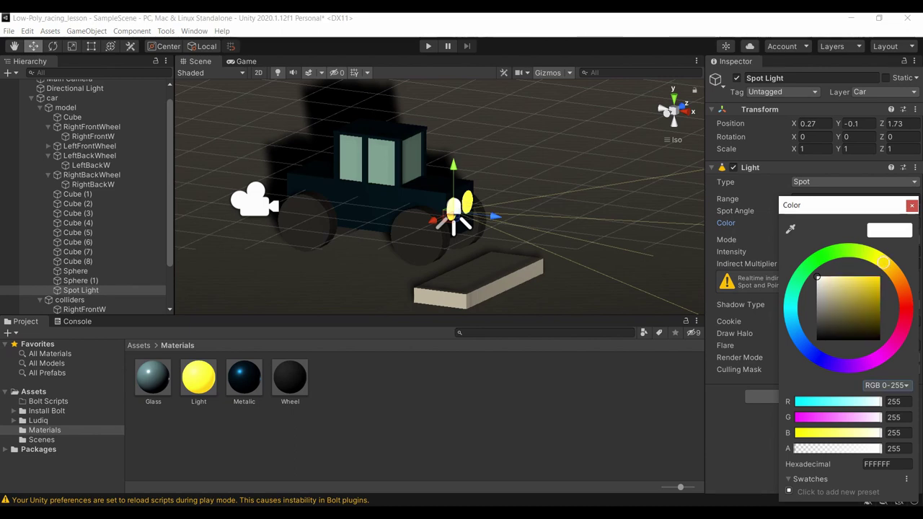
pyautogui.click(850, 277)
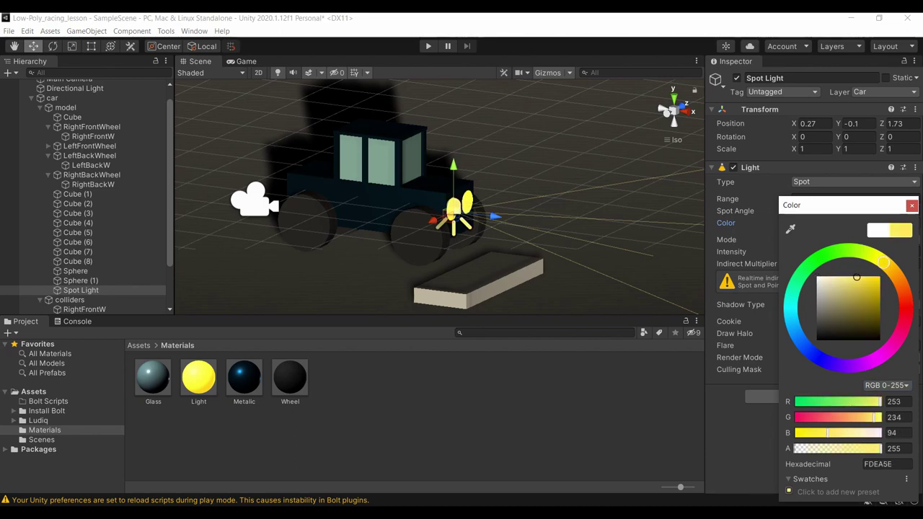
pyautogui.press('Return')
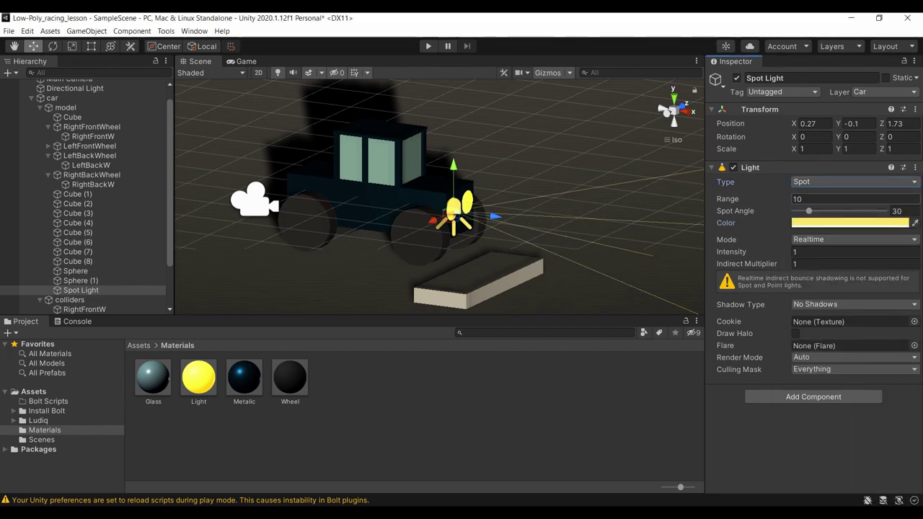
pyautogui.moveTo(810, 210); pyautogui.dragTo(877, 211)
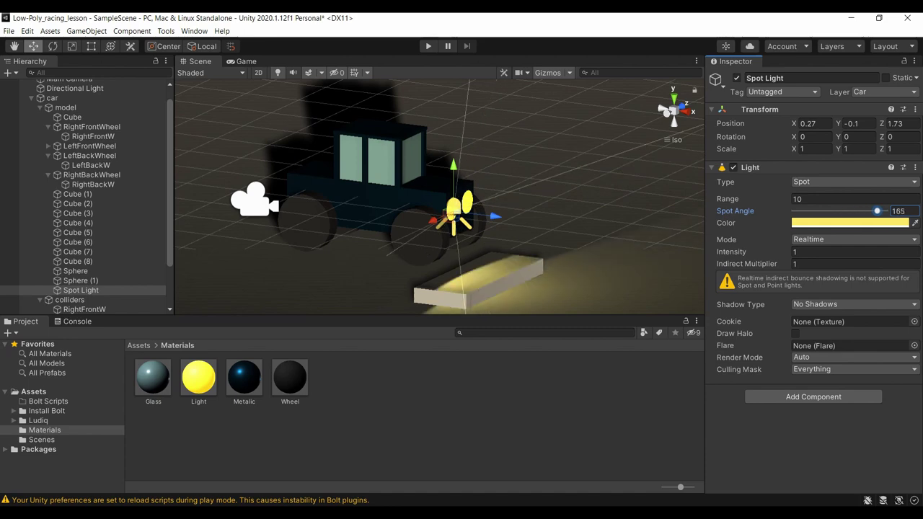
pyautogui.keyDown('alt'); pyautogui.moveTo(432, 217); pyautogui.dragTo(476, 202); pyautogui.keyUp('alt')
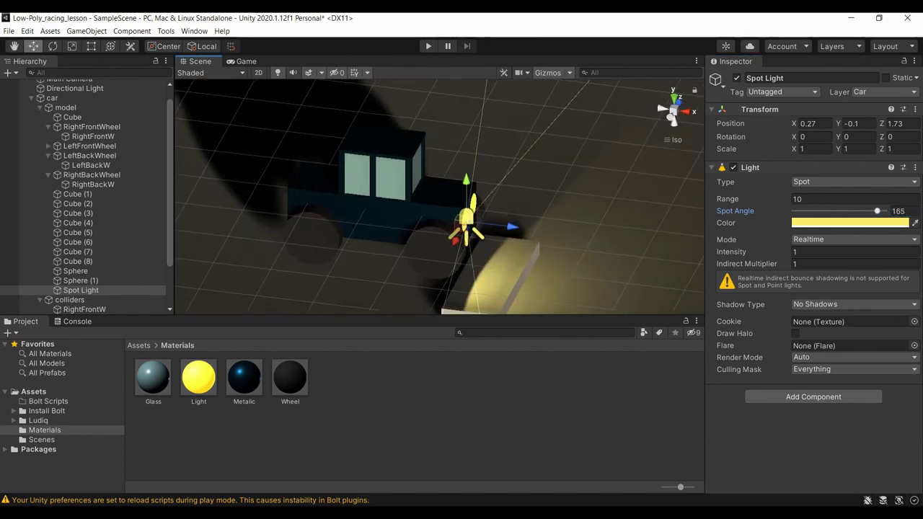
pyautogui.moveTo(878, 210); pyautogui.dragTo(870, 210)
pyautogui.moveTo(325, 209)
pyautogui.keyDown('alt'); pyautogui.mouseDown()
pyautogui.moveTo(176, 163)
pyautogui.moveTo(361, 302)
pyautogui.mouseUp(); pyautogui.keyUp('alt')
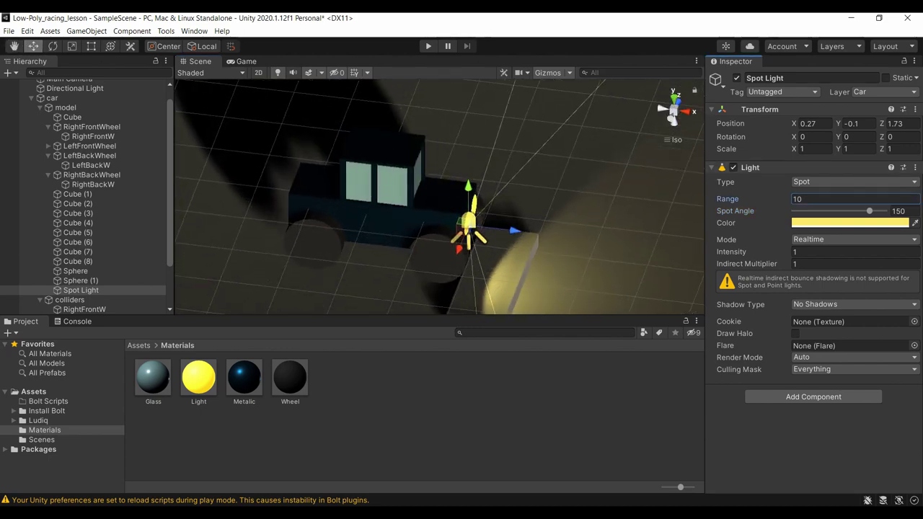
pyautogui.moveTo(727, 199)
pyautogui.mouseDown()
pyautogui.moveTo(765, 199)
pyautogui.moveTo(754, 199)
pyautogui.mouseUp()
pyautogui.keyDown('alt'); pyautogui.moveTo(462, 216); pyautogui.dragTo(14, 185); pyautogui.keyUp('alt')
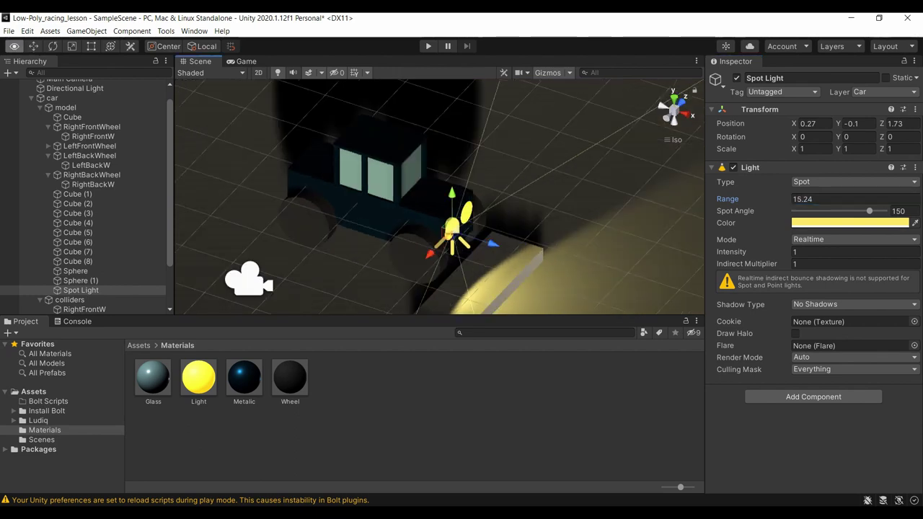
# - Duplicate the Spot Light to the other headlight at X -0.28 and play-test both beams
pyautogui.rightClick(84, 290)
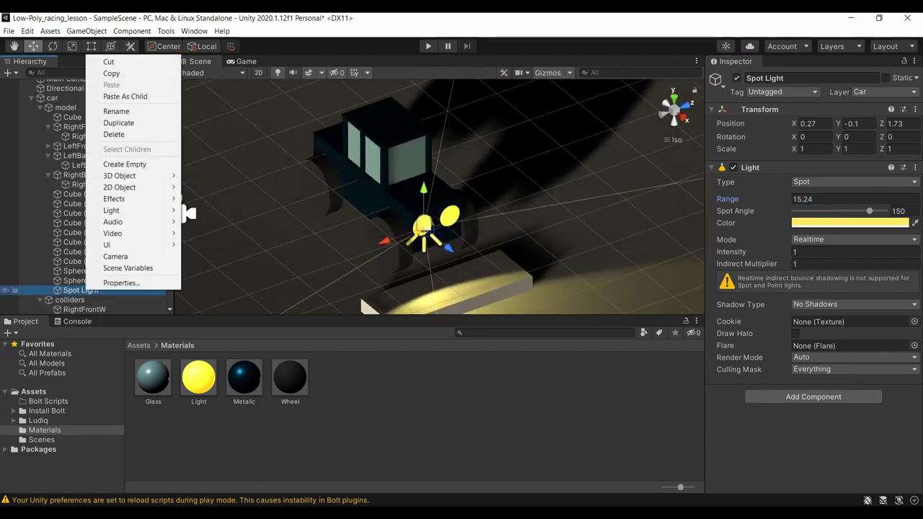
pyautogui.click(133, 122)
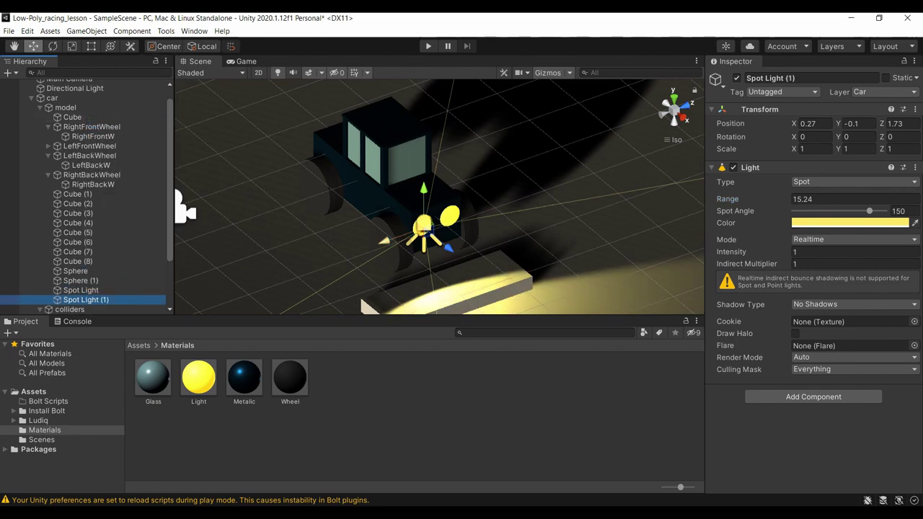
pyautogui.moveTo(385, 240); pyautogui.dragTo(361, 252)
pyautogui.keyDown('alt'); pyautogui.moveTo(505, 217); pyautogui.dragTo(382, 208); pyautogui.keyUp('alt')
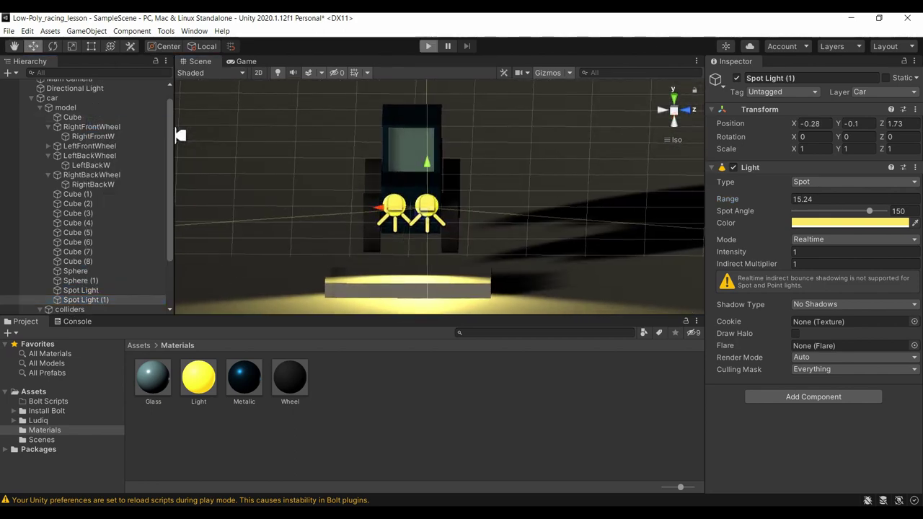
pyautogui.click(429, 46)
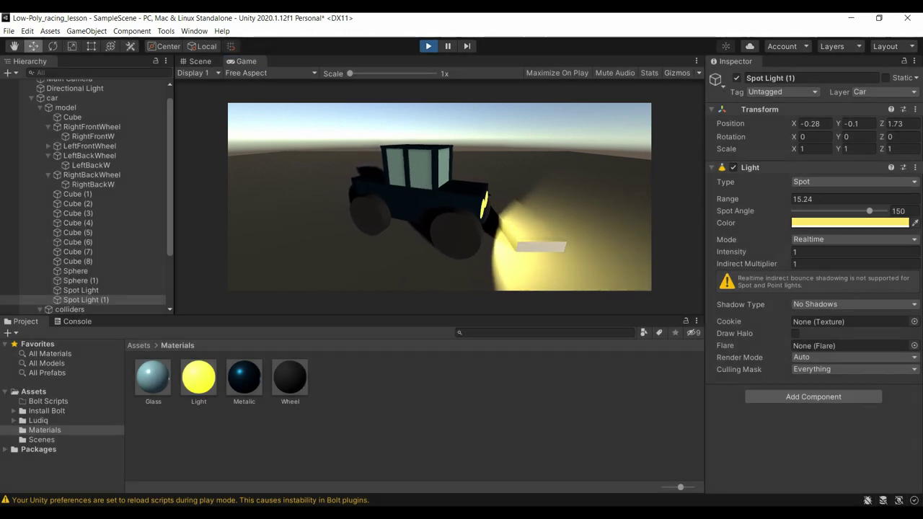
pyautogui.hotkey('ctrl', 'p')
# - Set Soft Shadows on Spot Light and Spot Light (1), then run a play test
pyautogui.click(81, 290)
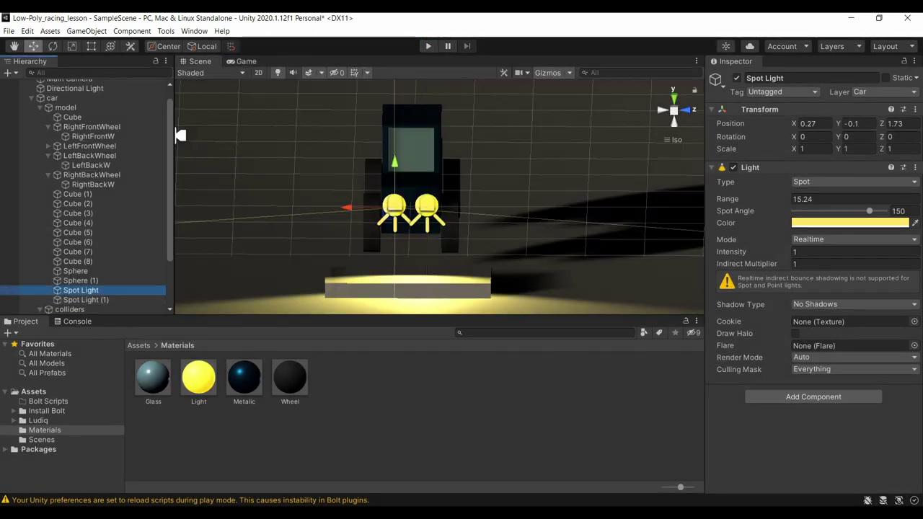
pyautogui.click(854, 304)
pyautogui.click(812, 340)
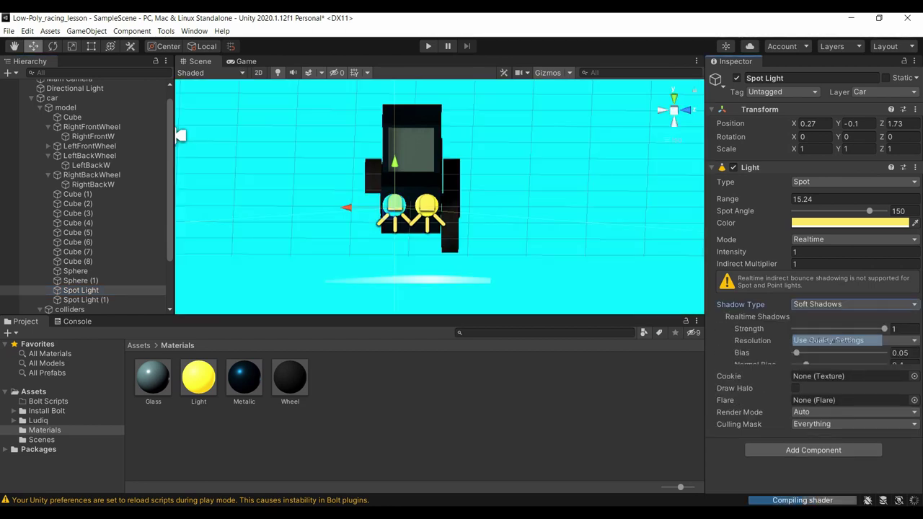
pyautogui.click(81, 300)
pyautogui.click(855, 304)
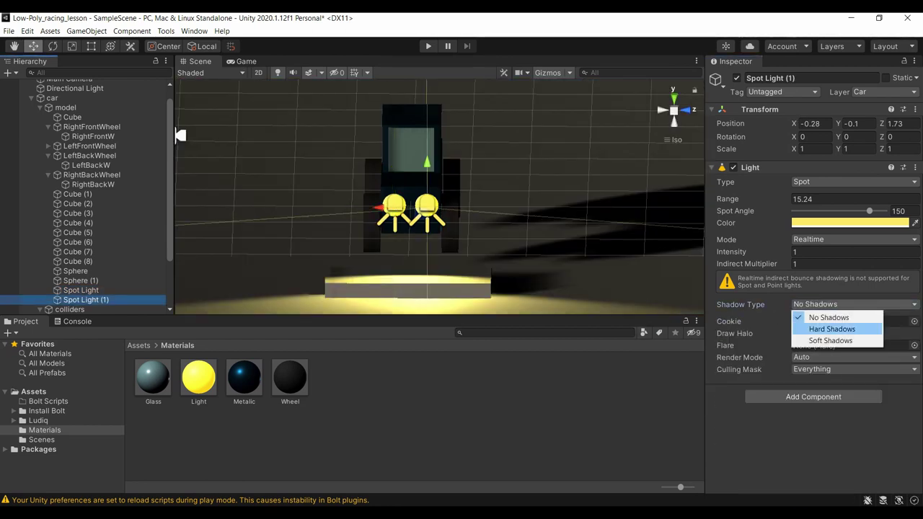
pyautogui.click(830, 340)
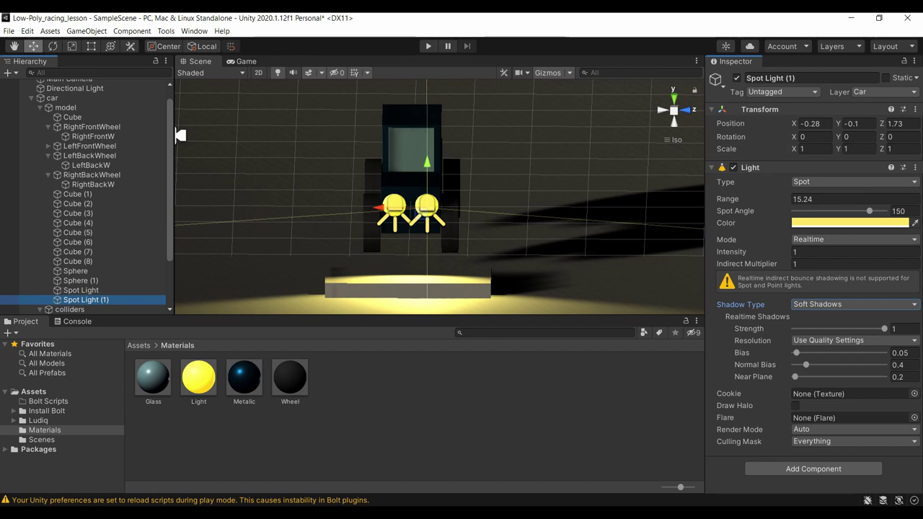
pyautogui.hotkey('ctrl', 'p')
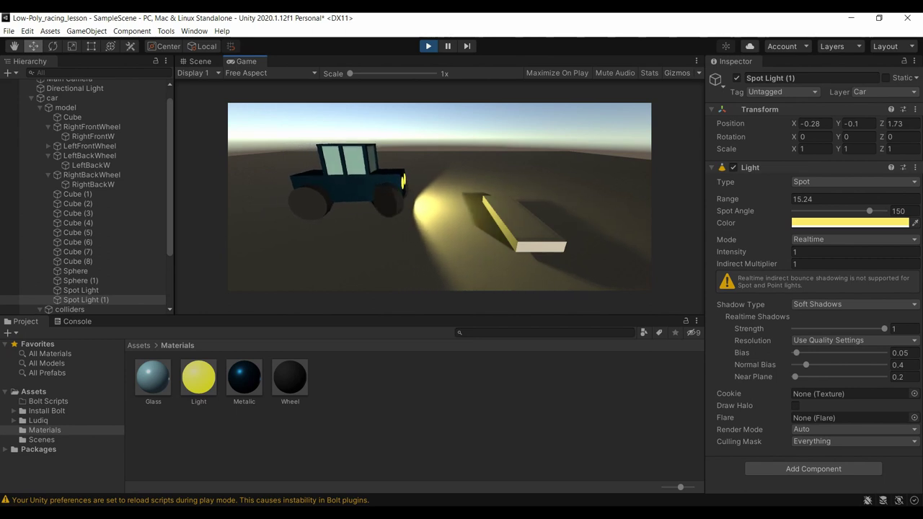
pyautogui.hotkey('ctrl', 'p')
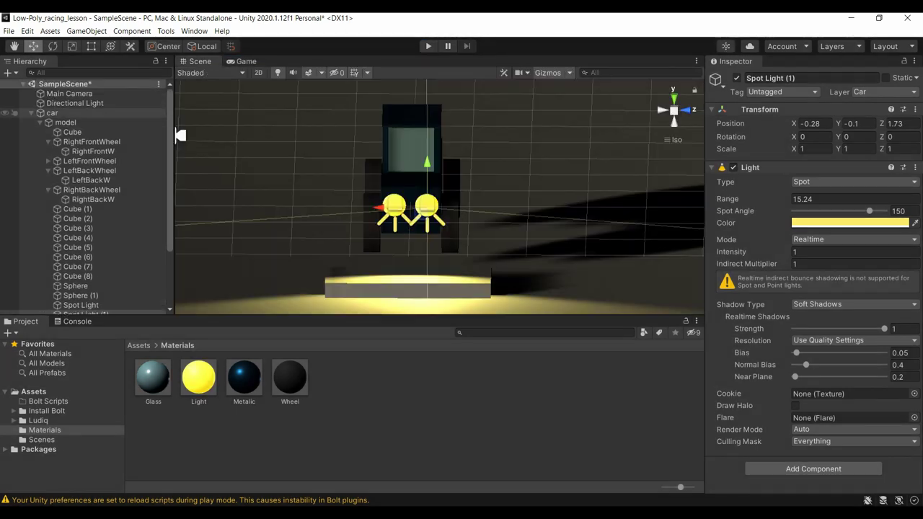
# - Change the Multiply node's B from 100 to 1000 in the car's flow graph, then start Play
pyautogui.click(369, 226)
pyautogui.click(52, 112)
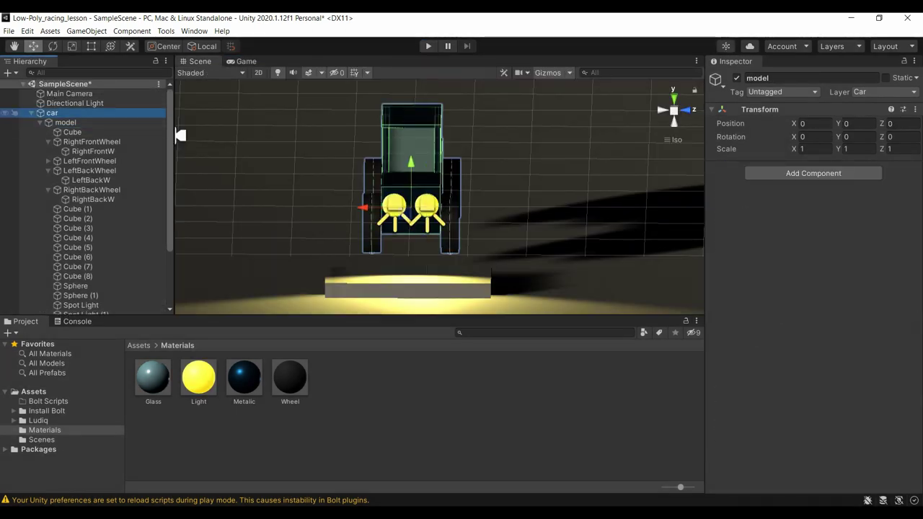
pyautogui.scroll(-3, 808, 289)
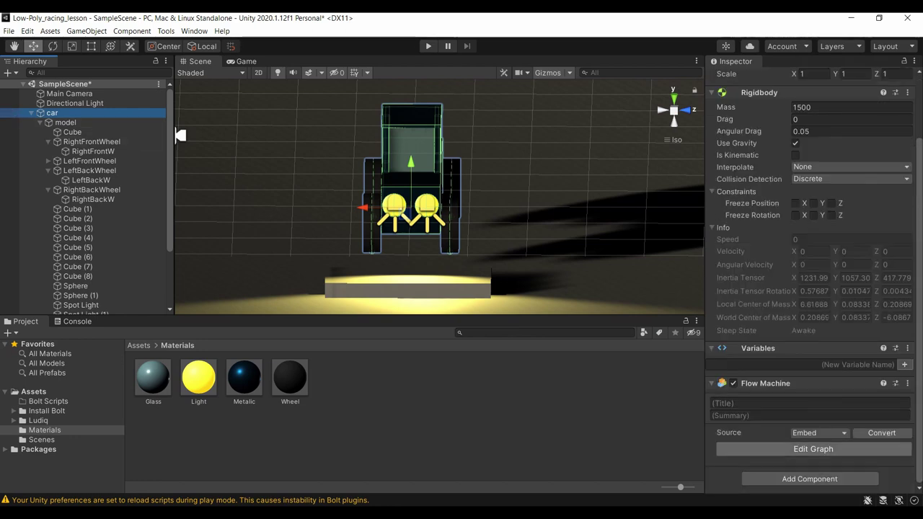
pyautogui.click(813, 448)
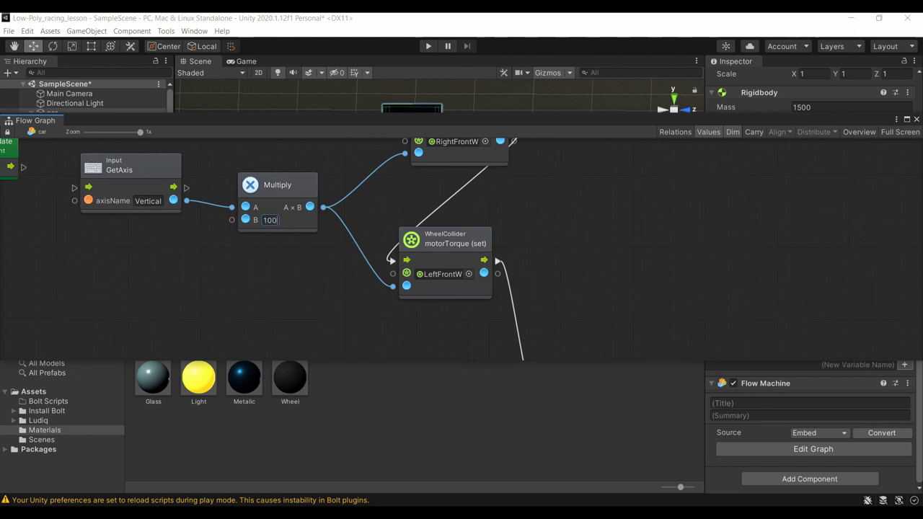
pyautogui.write('0')
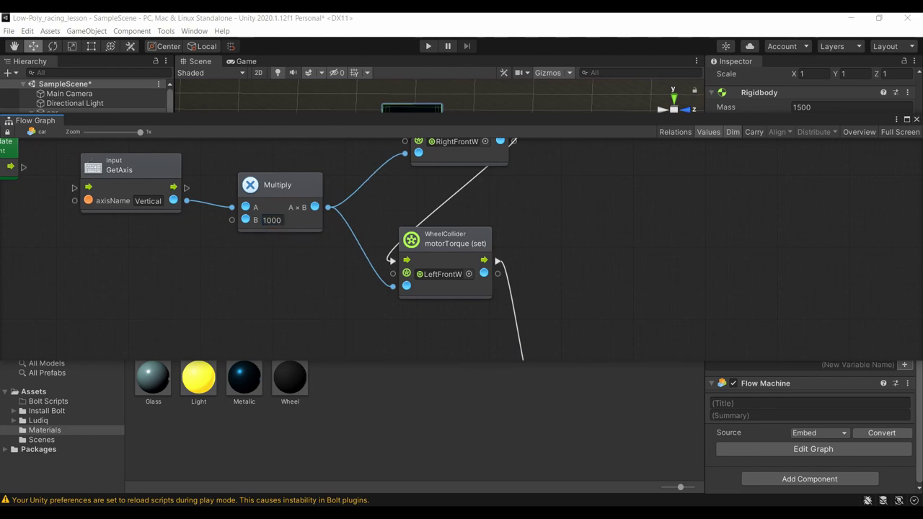
pyautogui.hotkey('ctrl', 'p')
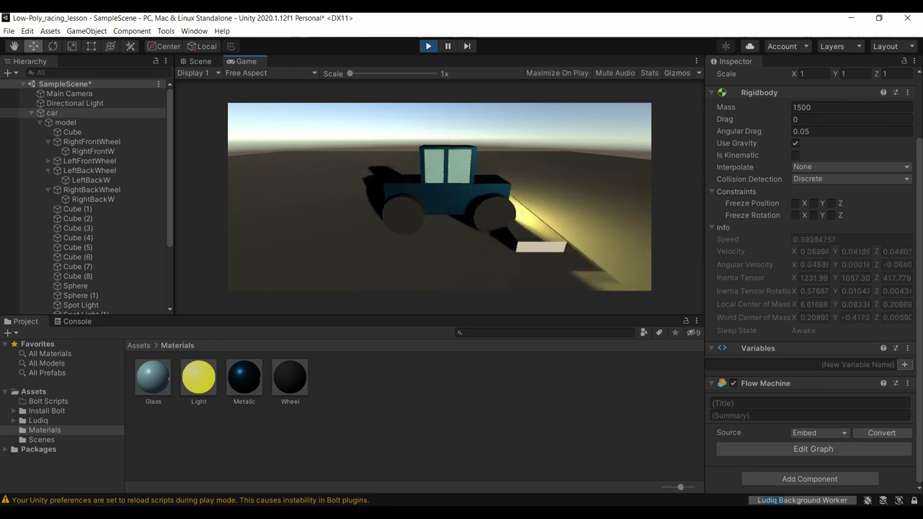
pyautogui.press('w')
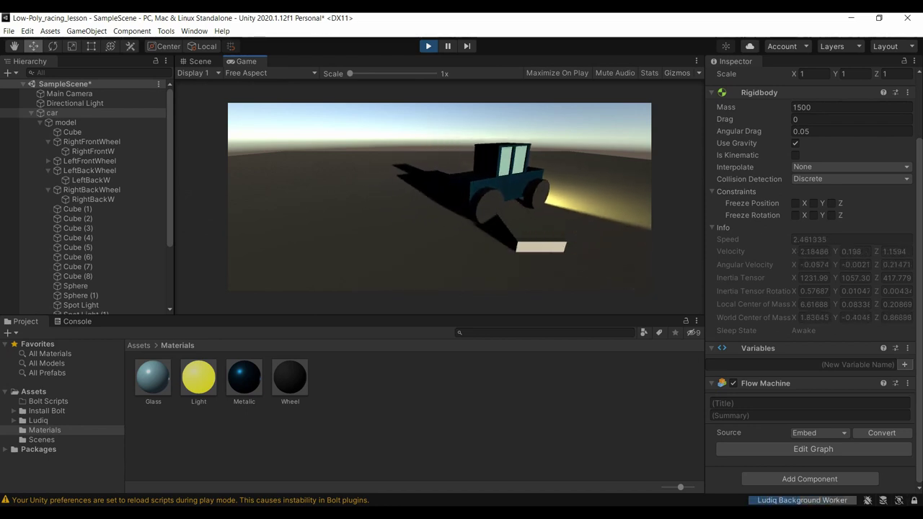
pyautogui.press('a')
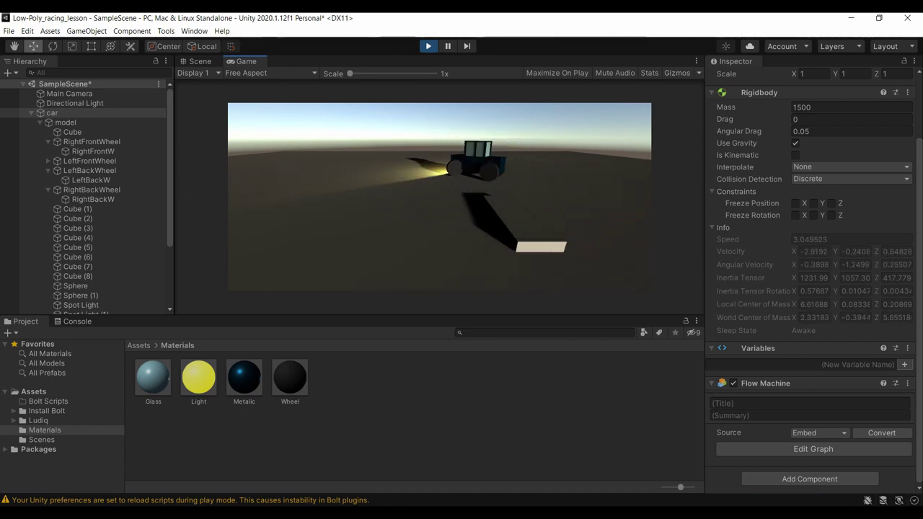
pyautogui.press('a')
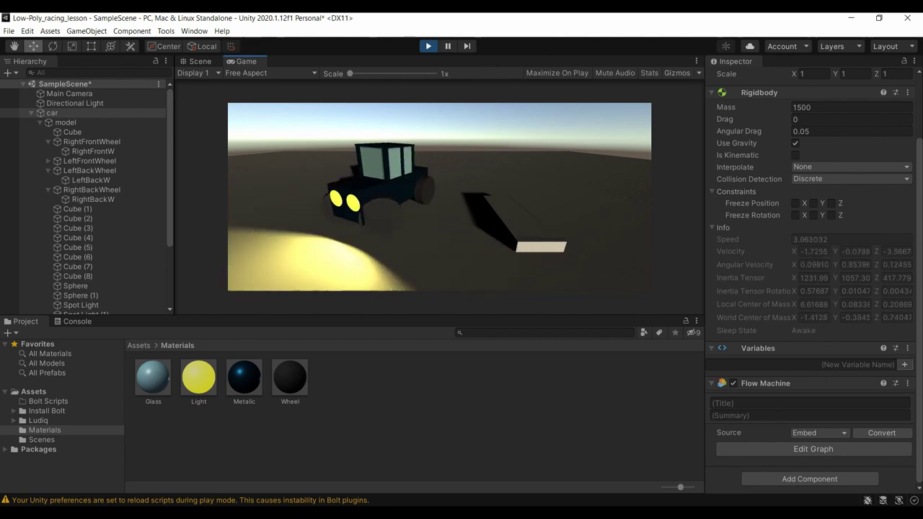
pyautogui.press('a')
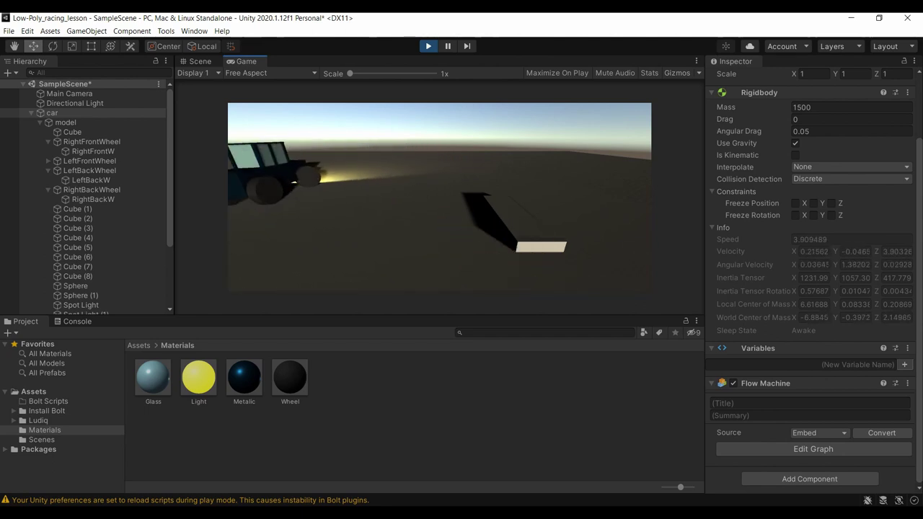
pyautogui.press('w')
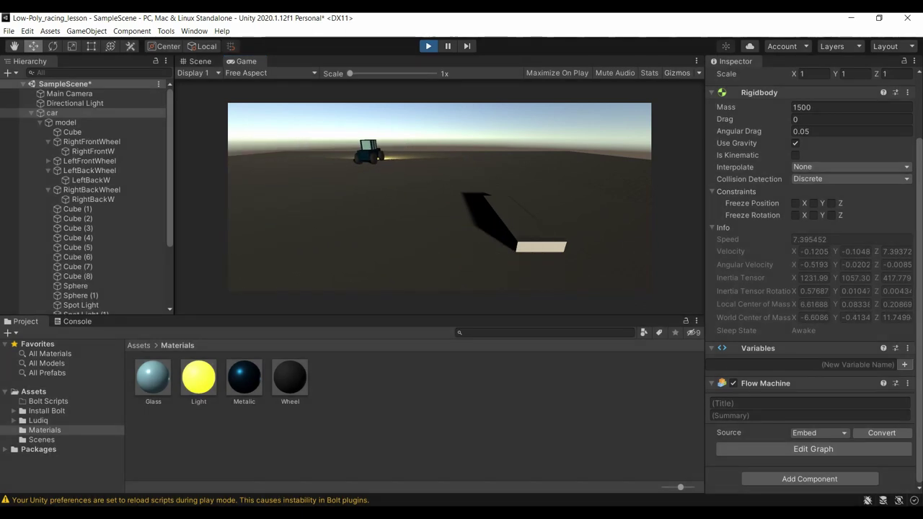
pyautogui.hotkey('ctrl', 'p')
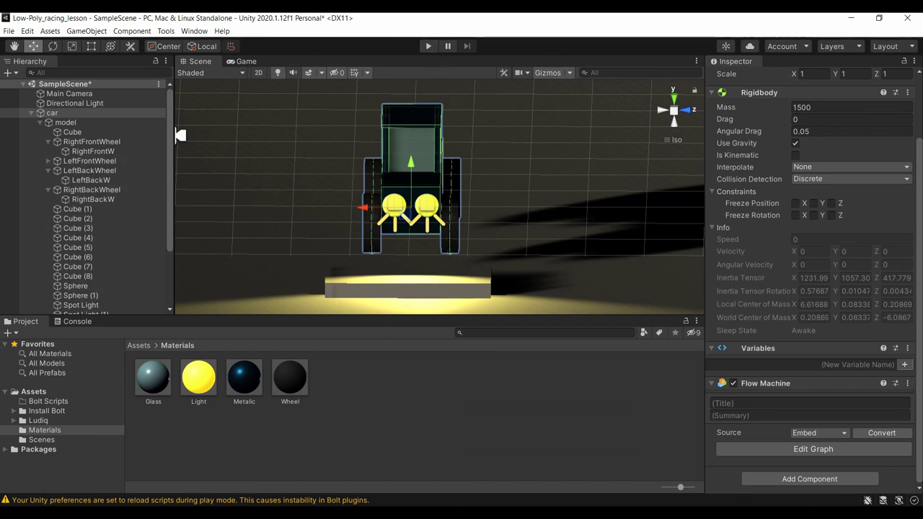
# - Set the Multiply node's B to 2000, close the graph, then run and stop a play test
pyautogui.click(814, 449)
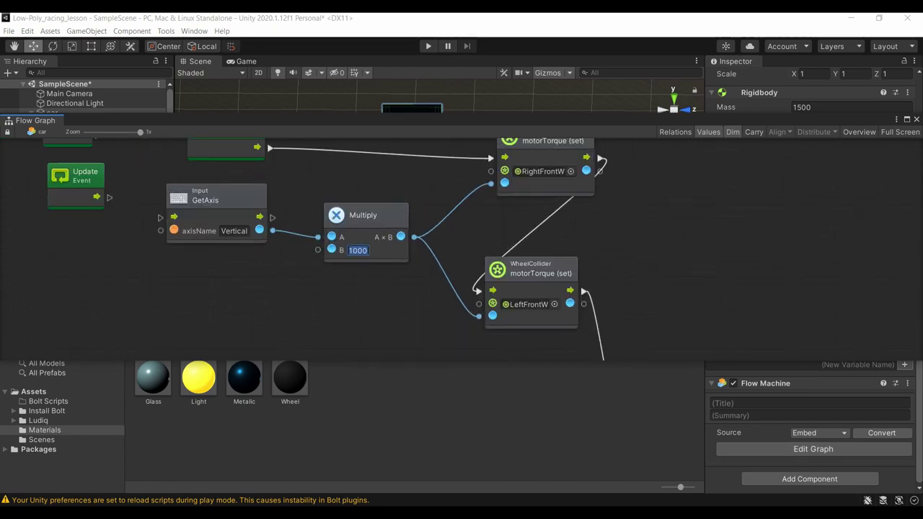
pyautogui.write('p')
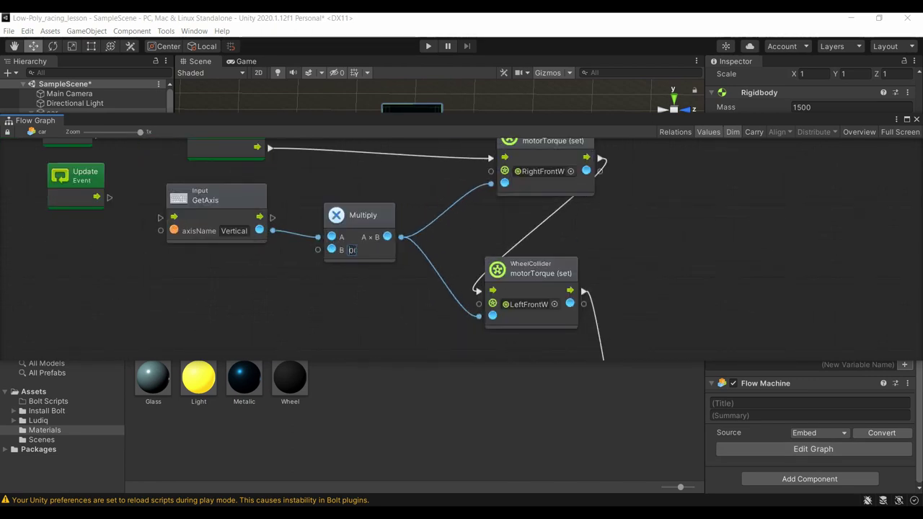
pyautogui.write('2000')
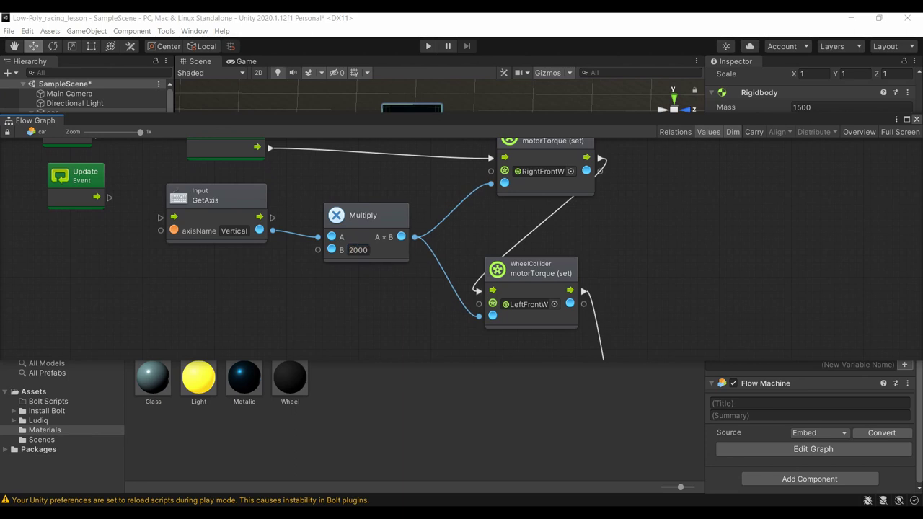
pyautogui.click(916, 119)
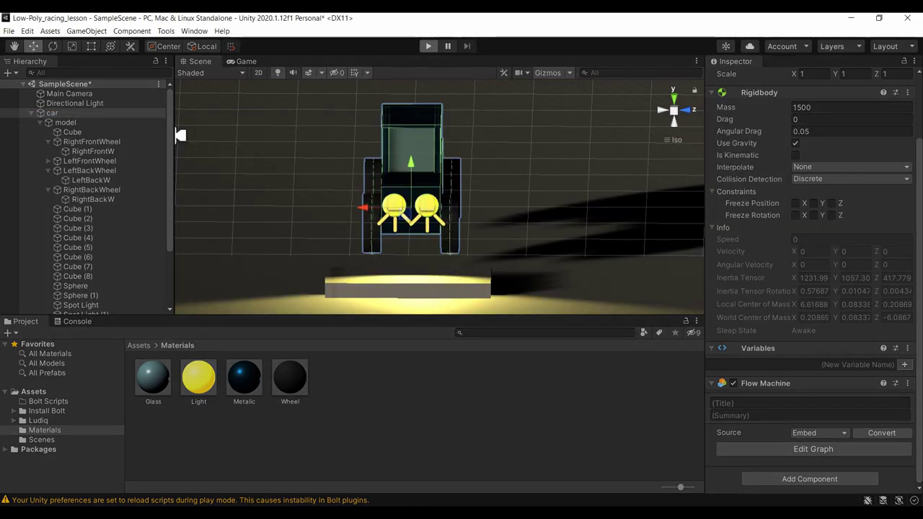
pyautogui.hotkey('ctrl', 'p')
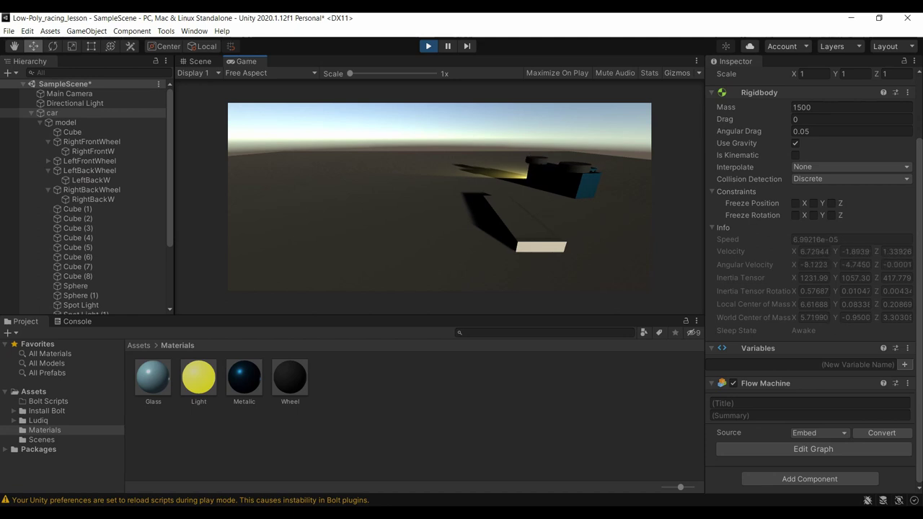
pyautogui.hotkey('ctrl', 'p')
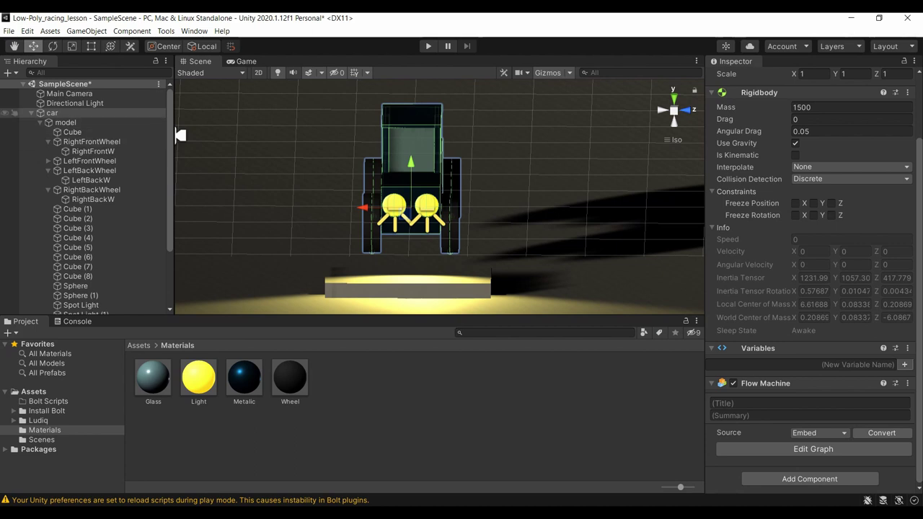
# - Create an empty child object under the car named CenterOfMass
pyautogui.rightClick(68, 122)
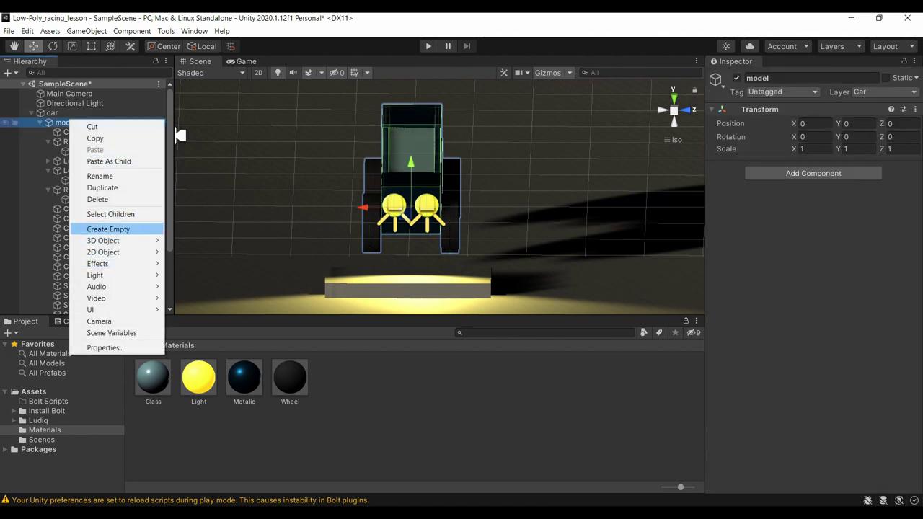
pyautogui.click(108, 228)
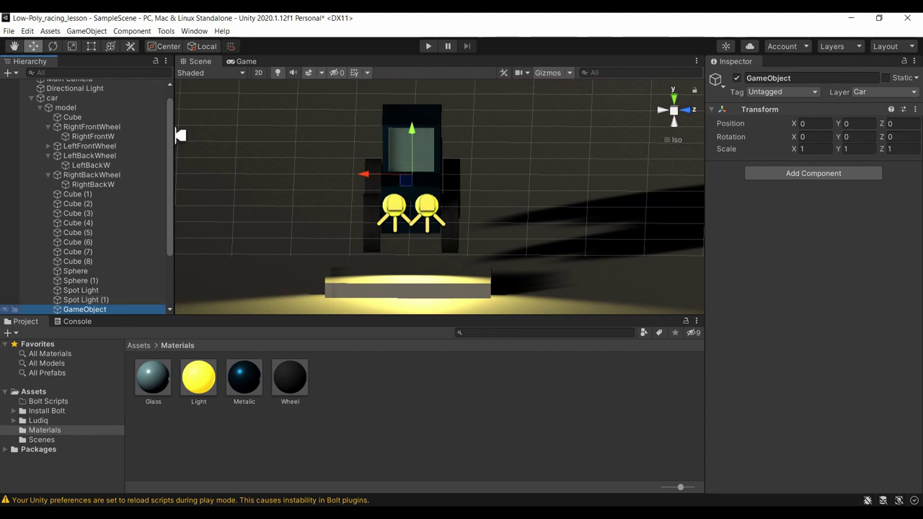
pyautogui.press('f')
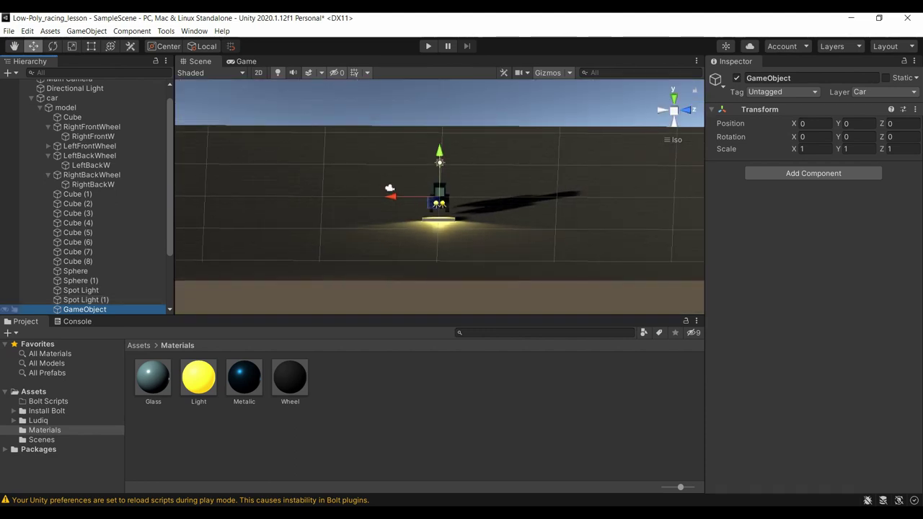
pyautogui.press('F2')
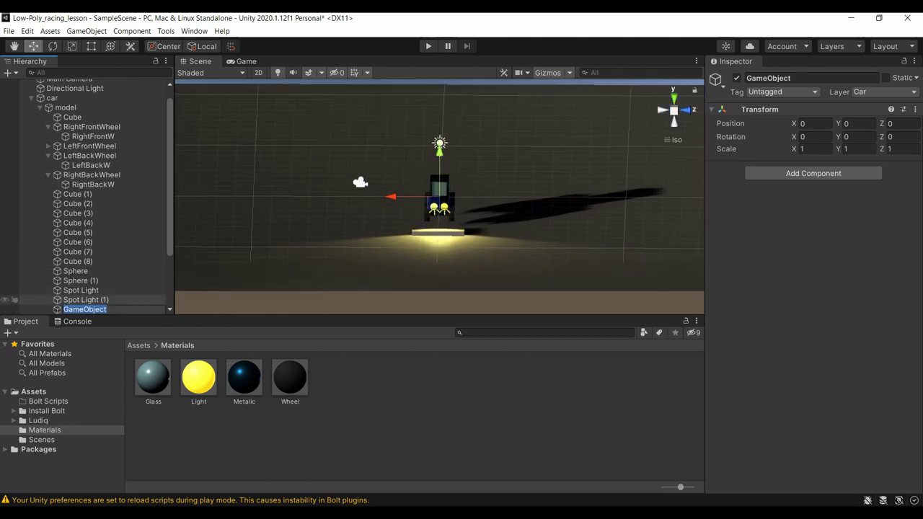
pyautogui.write('CenterOfMass')
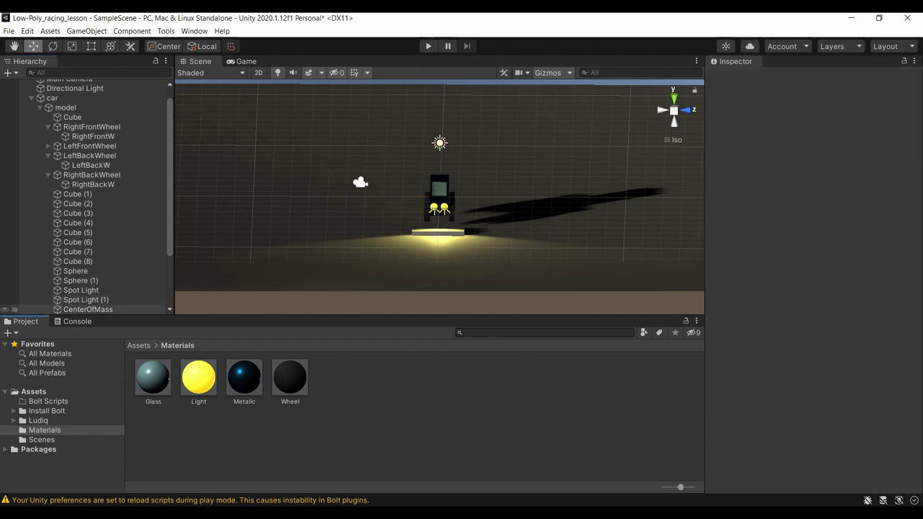
pyautogui.press('Return')
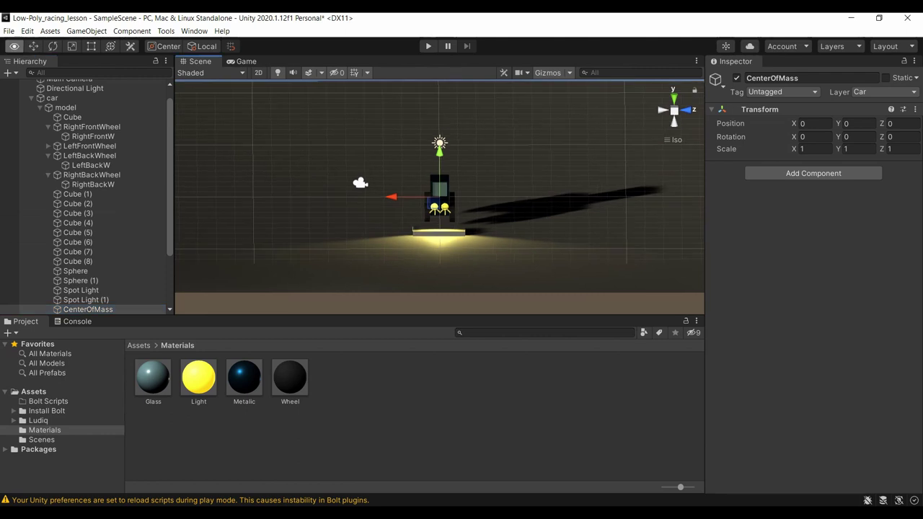
# - Move CenterOfMass low beneath the car body, to about 0, -0.7, 0.16
pyautogui.keyDown('alt'); pyautogui.moveTo(505, 217); pyautogui.dragTo(375, 210); pyautogui.keyUp('alt')
pyautogui.keyDown('alt'); pyautogui.moveTo(461, 217); pyautogui.dragTo(433, 231); pyautogui.keyUp('alt')
pyautogui.press('w')
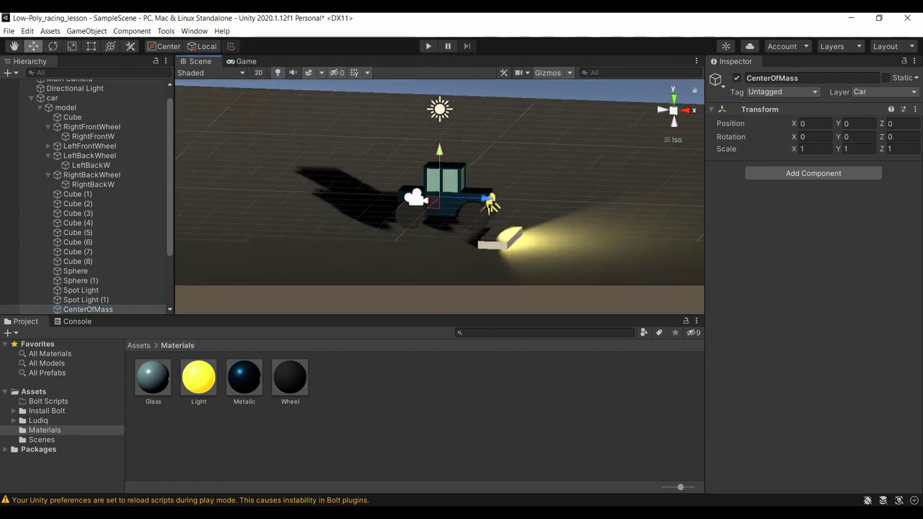
pyautogui.moveTo(440, 170); pyautogui.dragTo(440, 184)
pyautogui.keyDown('alt'); pyautogui.moveTo(505, 216); pyautogui.dragTo(505, 181); pyautogui.keyUp('alt')
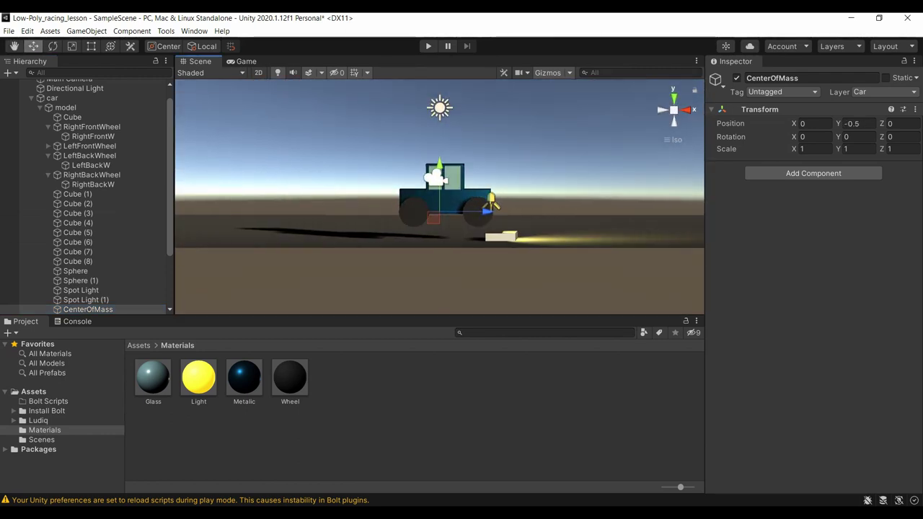
pyautogui.moveTo(440, 174); pyautogui.dragTo(440, 180)
pyautogui.moveTo(485, 215); pyautogui.dragTo(496, 215)
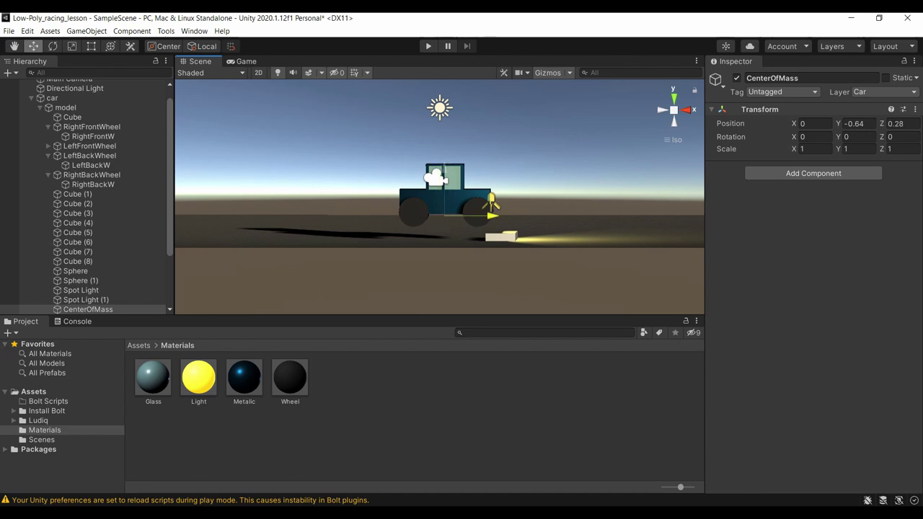
pyautogui.moveTo(444, 171); pyautogui.dragTo(443, 170)
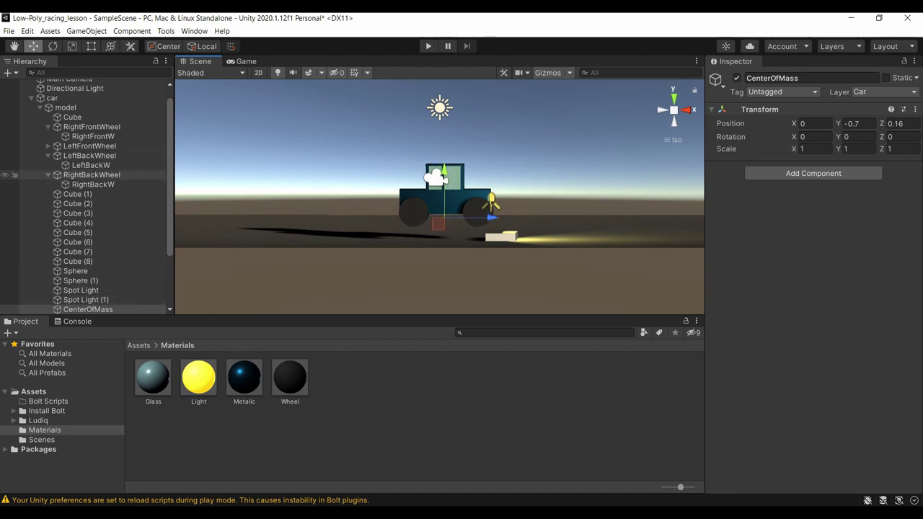
# - Add a Rigidbody centerOfMass (set) unit to the car's flow graph
pyautogui.click(52, 97)
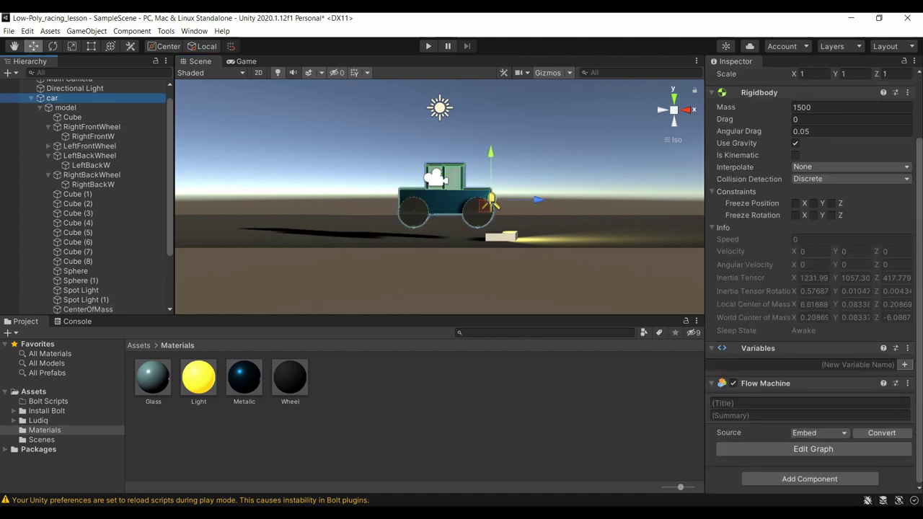
pyautogui.click(813, 449)
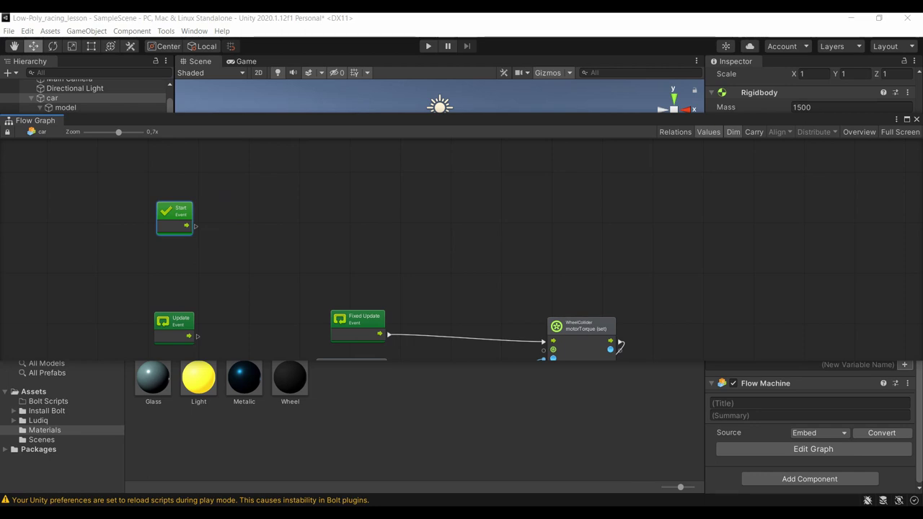
pyautogui.moveTo(176, 210); pyautogui.dragTo(317, 178)
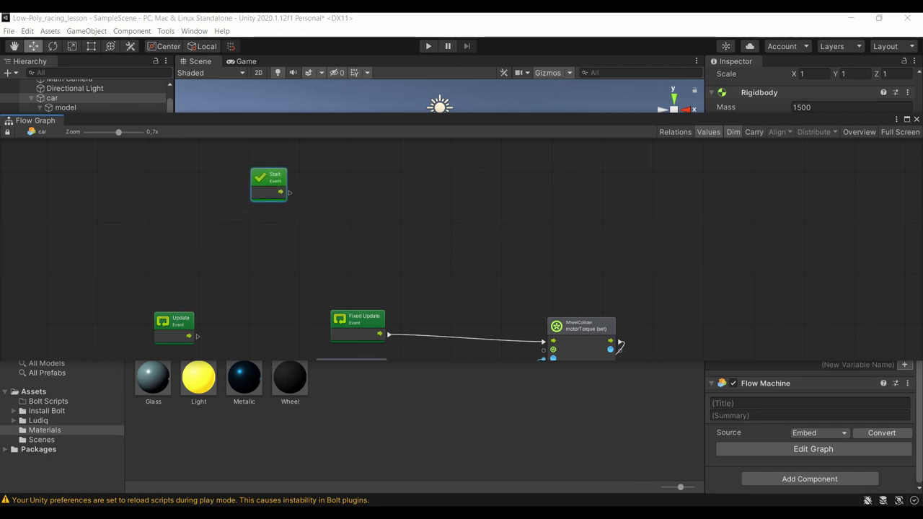
pyautogui.rightClick(416, 189)
pyautogui.click(418, 195)
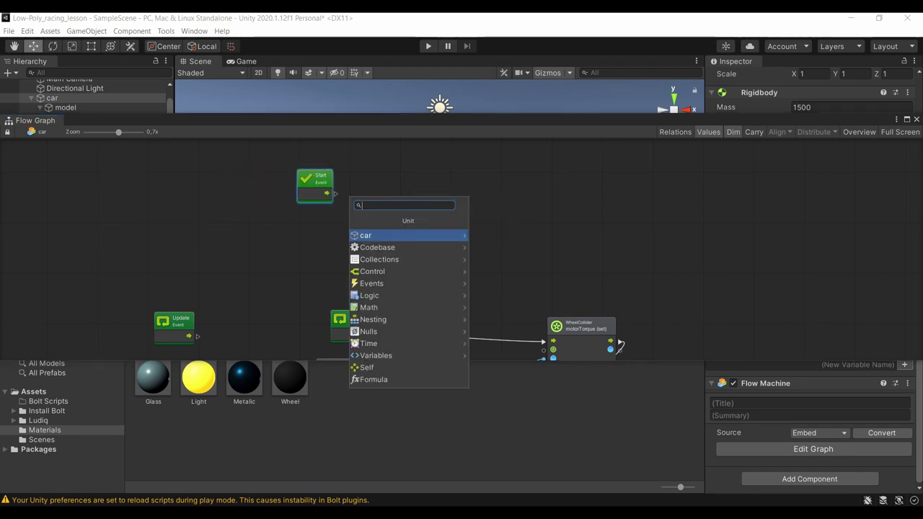
pyautogui.write('Rigi')
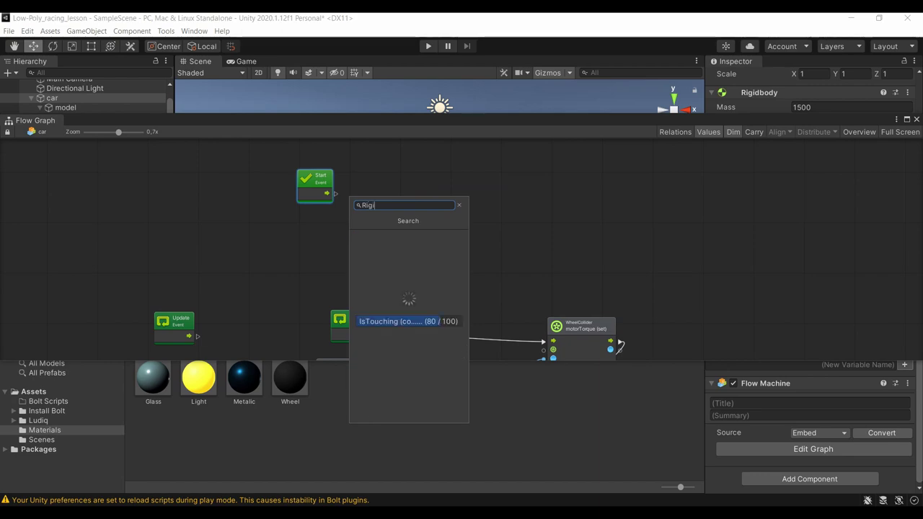
pyautogui.write('d')
pyautogui.press('Return')
pyautogui.press('Down')
pyautogui.press('Down')
pyautogui.press('Down')
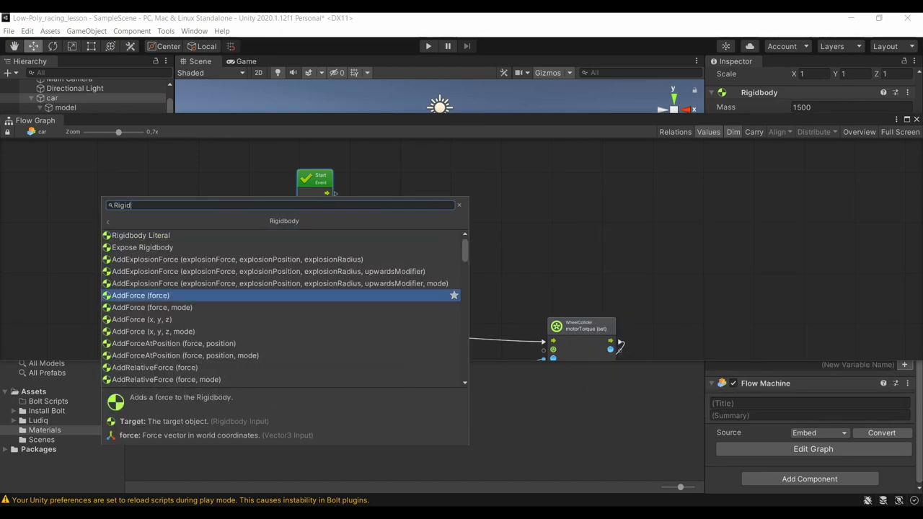
pyautogui.press('Down')
pyautogui.press('Down')
pyautogui.press('Down')
pyautogui.press('Down')
pyautogui.press('Down')
pyautogui.press('Down')
pyautogui.press('Down')
pyautogui.press('Up')
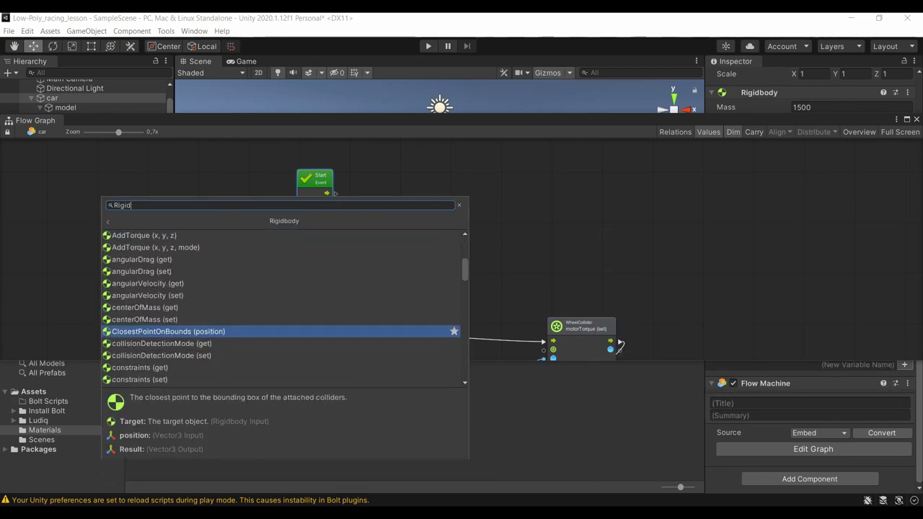
pyautogui.press('Up')
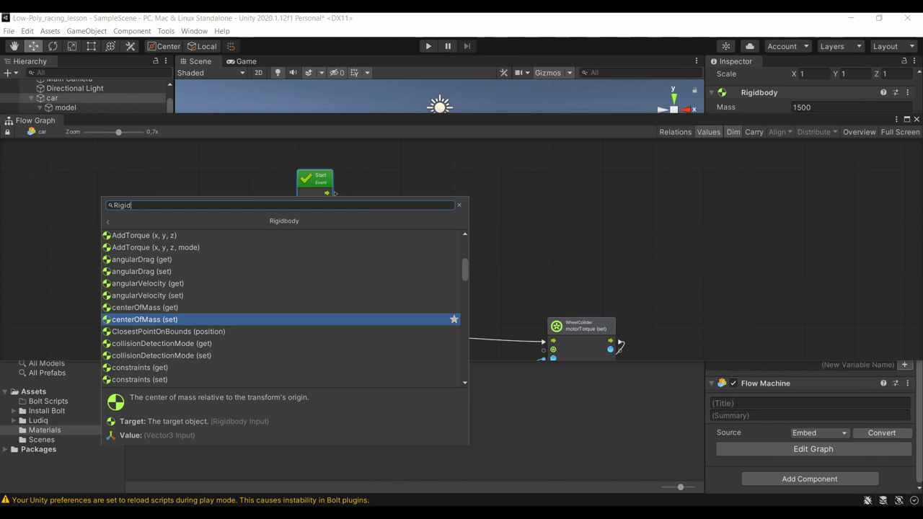
pyautogui.press('Return')
# - Wire the Start event into the centerOfMass (set) node, leaving its target and vector unchanged
pyautogui.moveTo(449, 196); pyautogui.dragTo(495, 181)
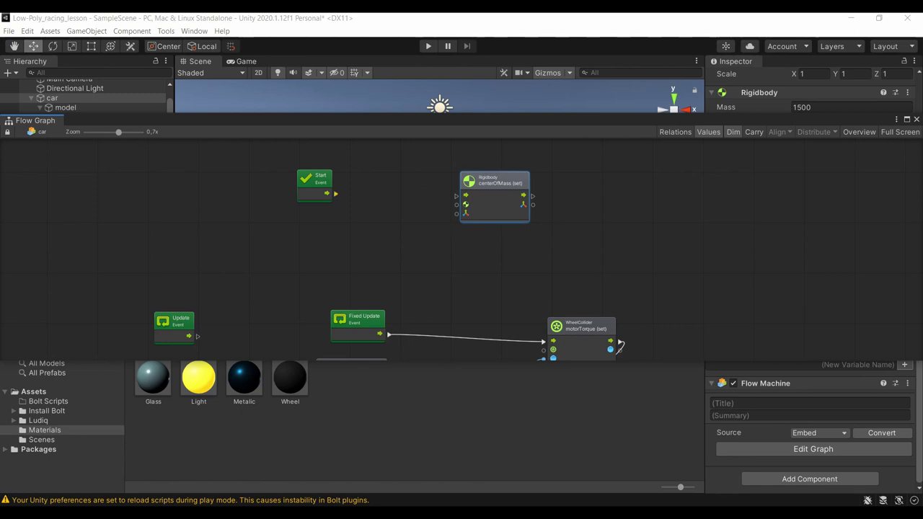
pyautogui.moveTo(335, 193); pyautogui.dragTo(456, 195)
pyautogui.moveTo(315, 186); pyautogui.dragTo(301, 157)
pyautogui.keyDown('ctrl'); pyautogui.scroll(3, 499, 197); pyautogui.keyUp('ctrl')
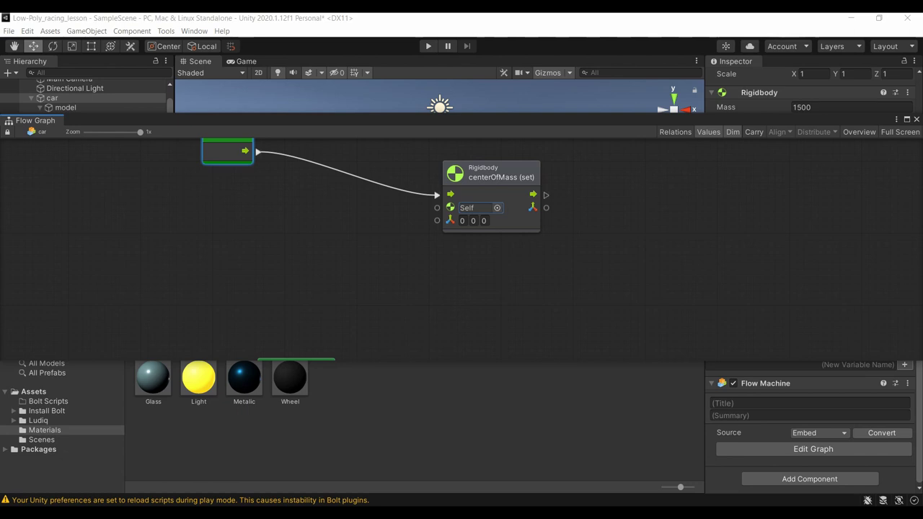
pyautogui.click(497, 208)
pyautogui.press('Escape')
pyautogui.keyDown('ctrl'); pyautogui.scroll(-1, 532, 255); pyautogui.keyUp('ctrl')
pyautogui.moveTo(446, 224); pyautogui.dragTo(334, 257)
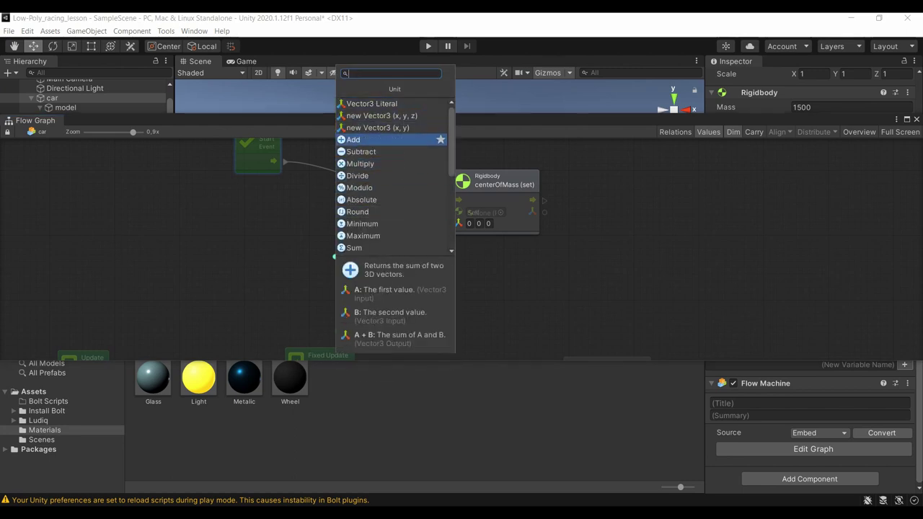
pyautogui.press('Escape')
# - Add a Transform localPosition (get) unit beside the Start node
pyautogui.rightClick(317, 280)
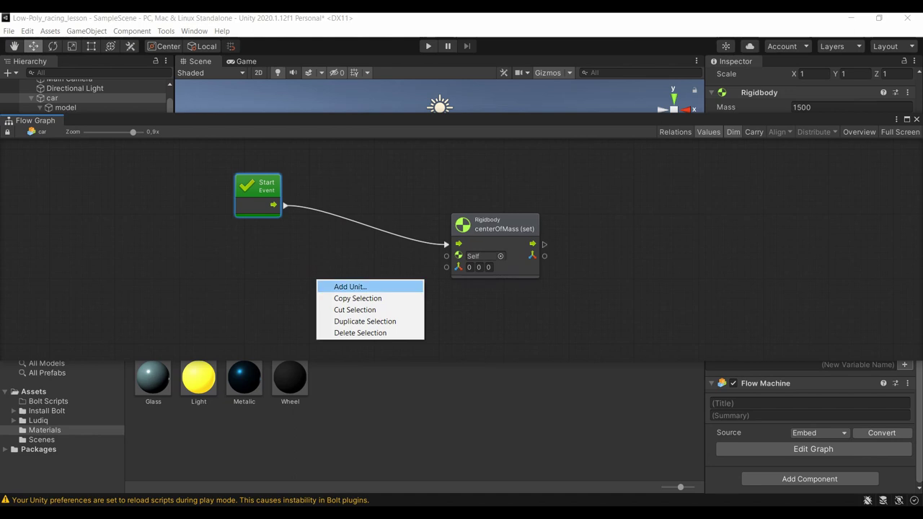
pyautogui.click(350, 287)
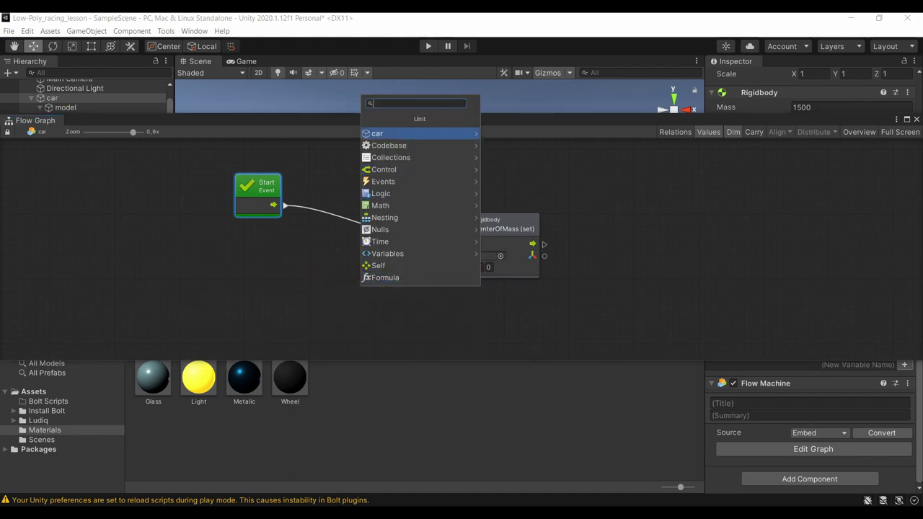
pyautogui.write('tr')
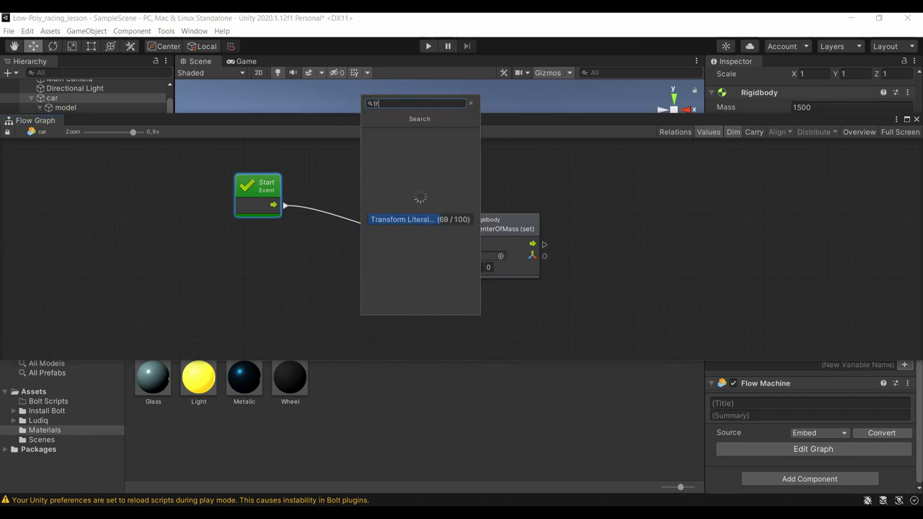
pyautogui.write('ansform')
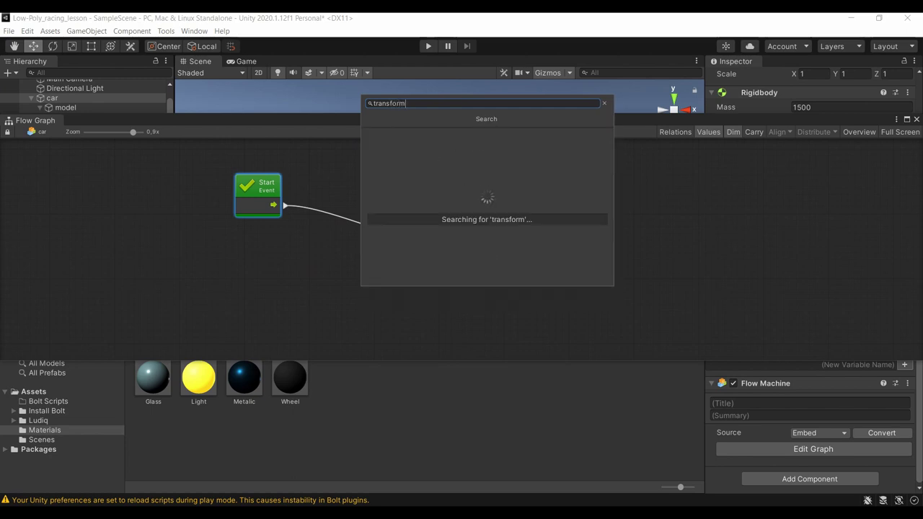
pyautogui.press('Return')
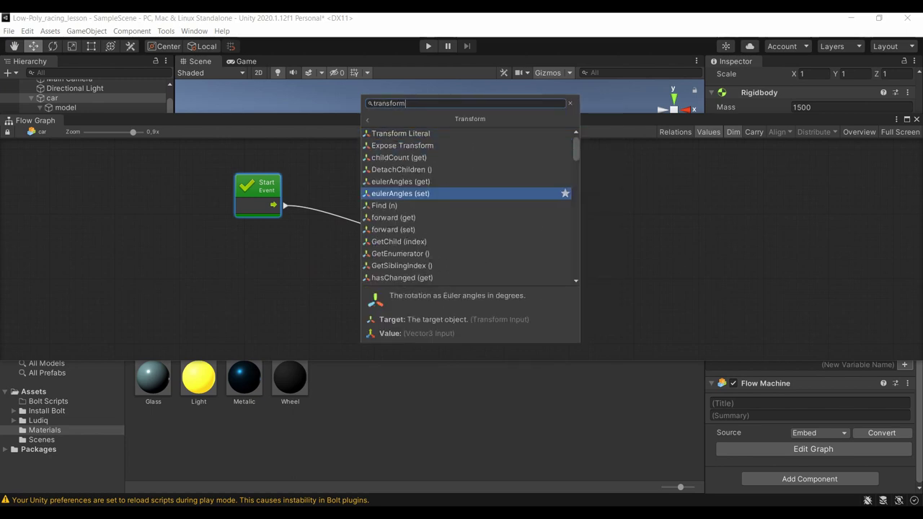
pyautogui.scroll(-2, 469, 206)
pyautogui.scroll(-1, 469, 205)
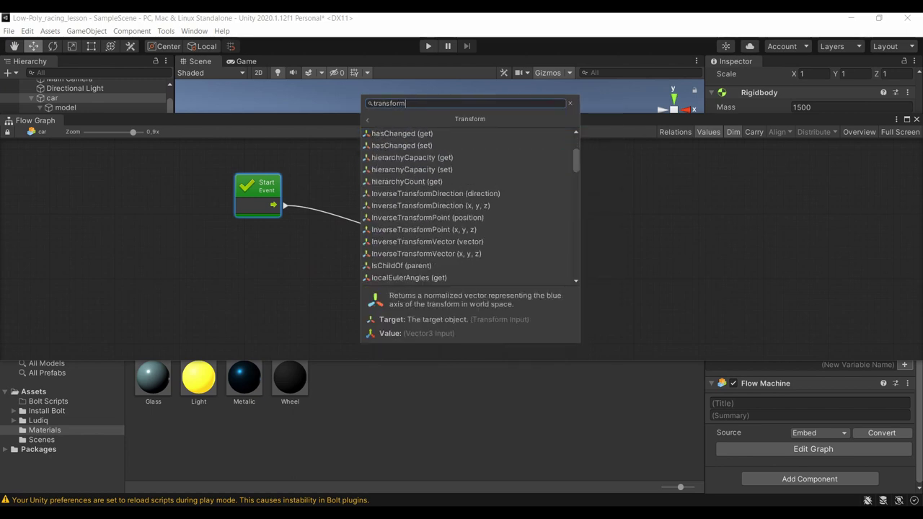
pyautogui.scroll(3, 469, 231)
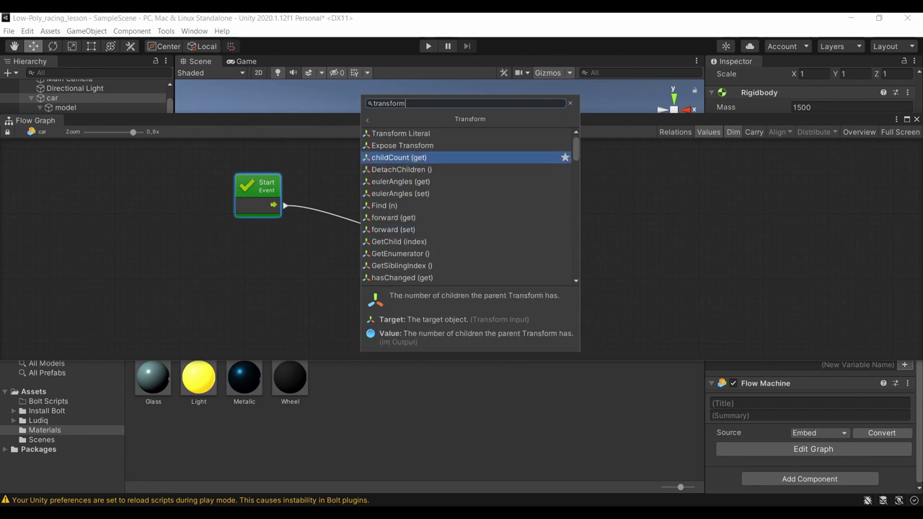
pyautogui.scroll(-2, 469, 165)
pyautogui.scroll(-1, 469, 165)
pyautogui.scroll(-3, 469, 164)
pyautogui.scroll(-1, 469, 164)
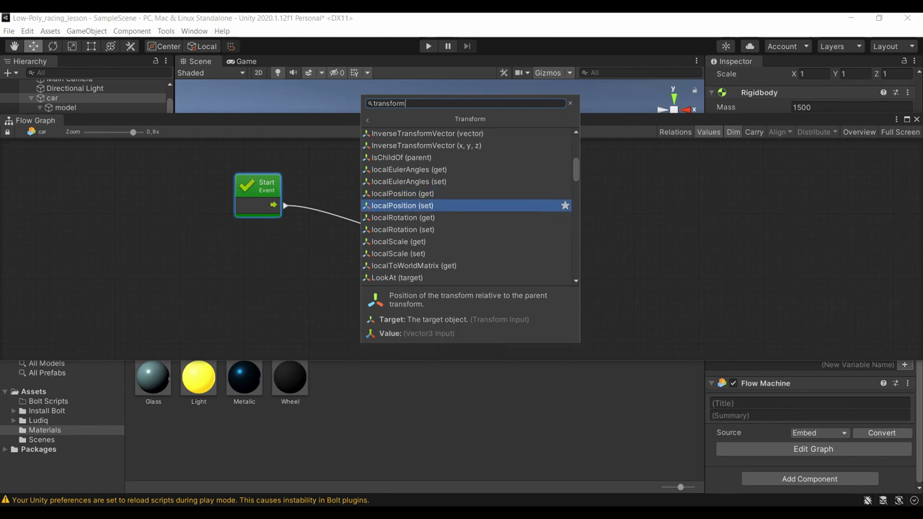
pyautogui.click(402, 194)
pyautogui.moveTo(346, 288); pyautogui.dragTo(324, 254)
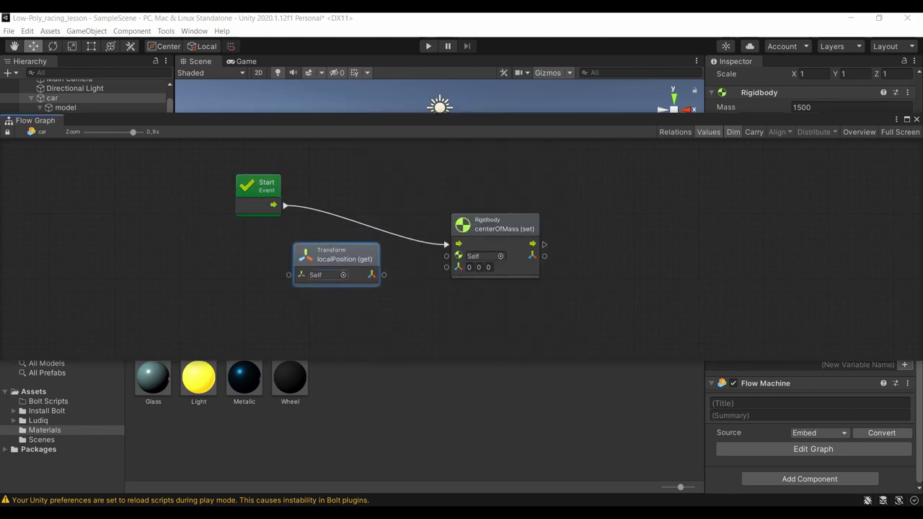
# - Target the localPosition node at CenterOfMass and connect its output to the centerOfMass value
pyautogui.click(343, 275)
pyautogui.click(391, 316)
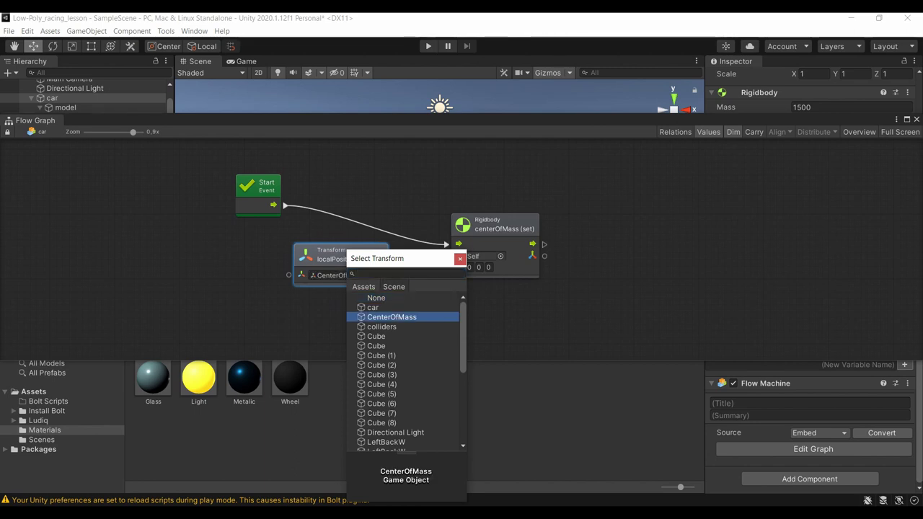
pyautogui.press('Return')
pyautogui.moveTo(35, 121); pyautogui.dragTo(252, 90)
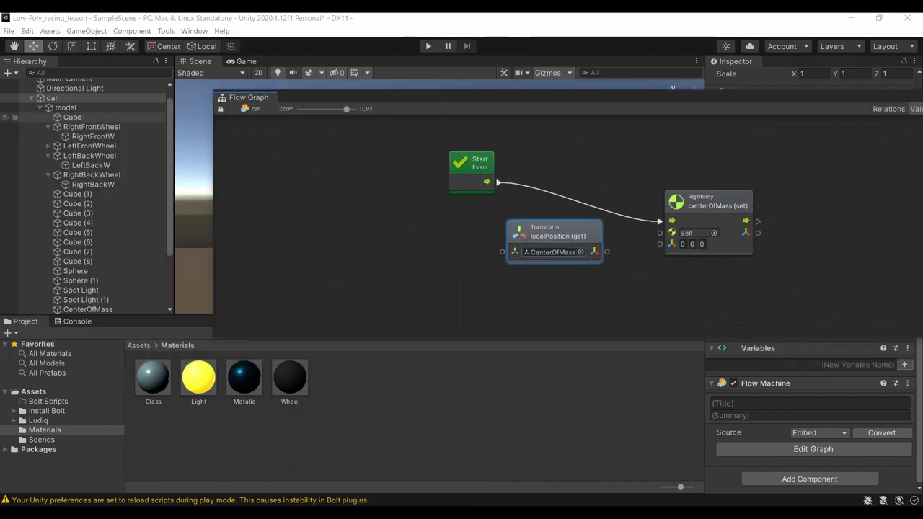
pyautogui.scroll(-2, 87, 217)
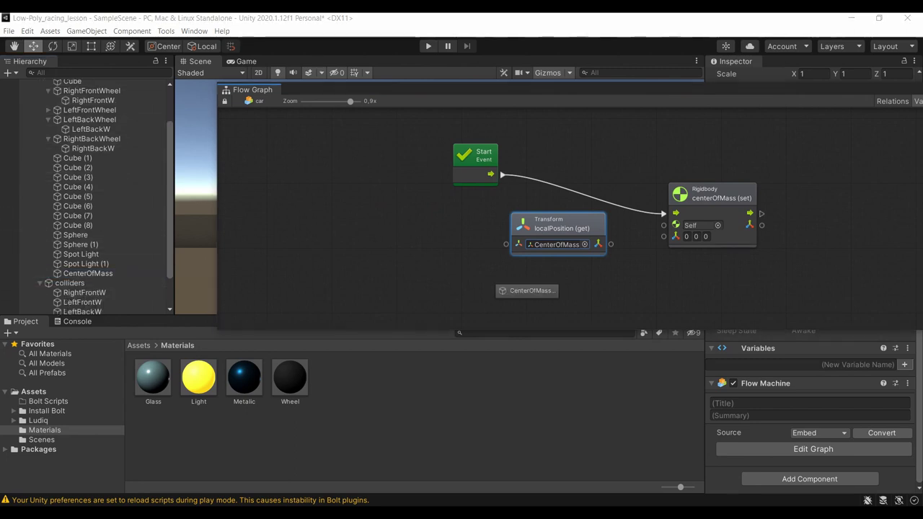
pyautogui.moveTo(87, 274); pyautogui.dragTo(555, 245)
pyautogui.moveTo(252, 90); pyautogui.dragTo(26, 63)
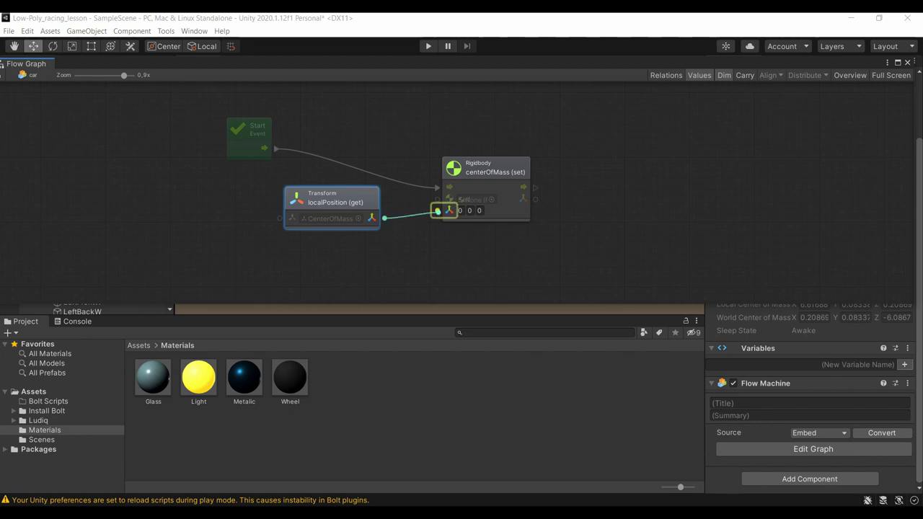
pyautogui.moveTo(386, 218); pyautogui.dragTo(437, 211)
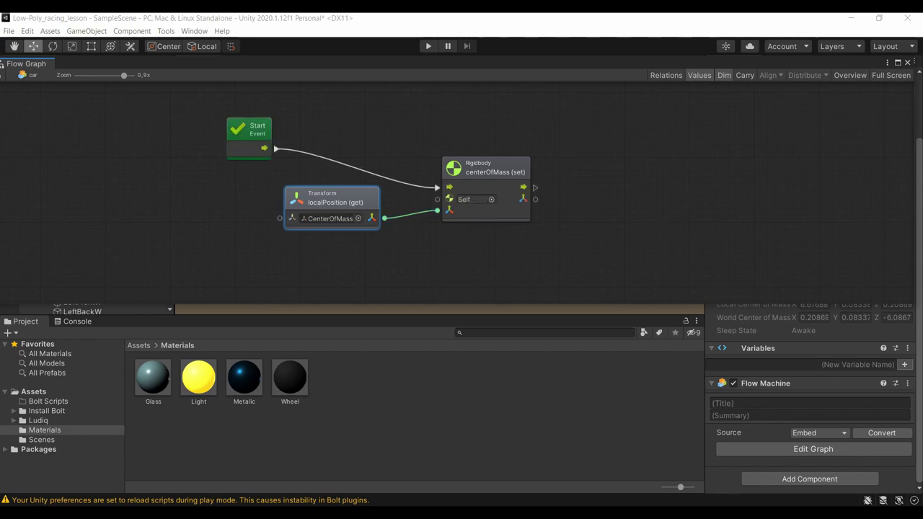
pyautogui.click(494, 205)
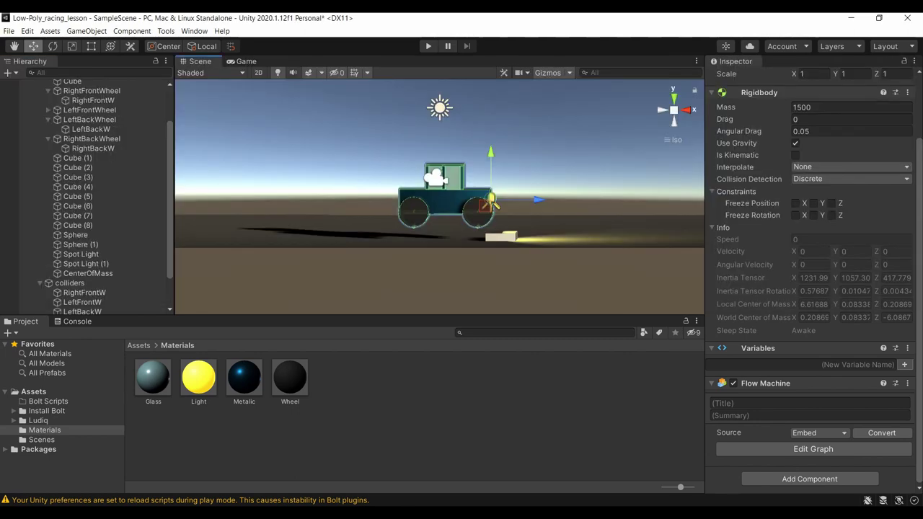
pyautogui.hotkey('ctrl', 'p')
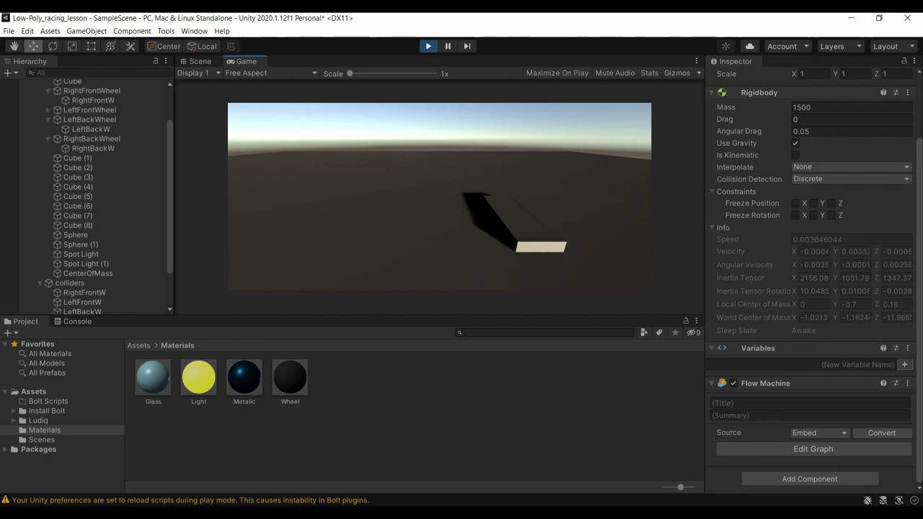
pyautogui.hotkey('ctrl', 'p')
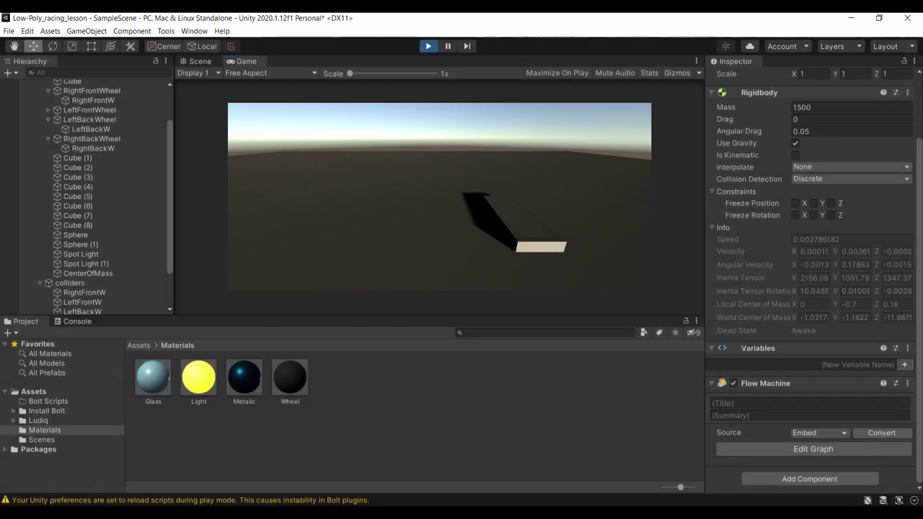